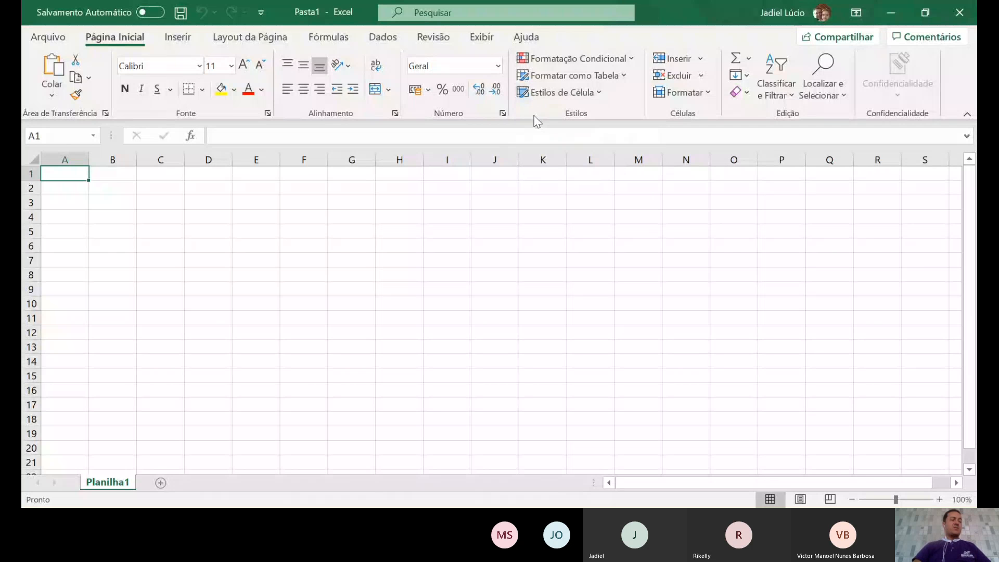
Enable the Desenvolvedor tab in the ribbon customization options and display its commands
left_click(52, 50)
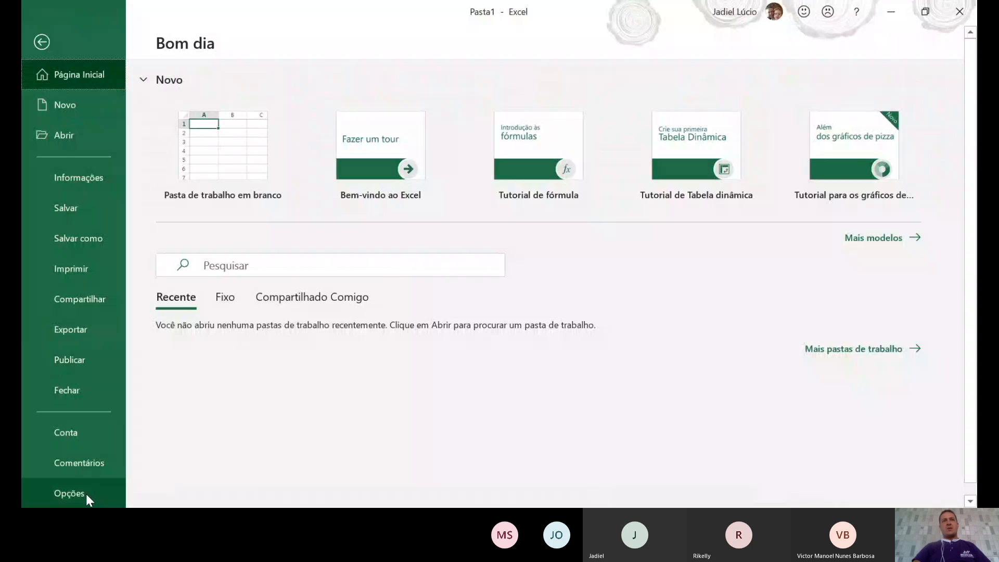
left_click(86, 495)
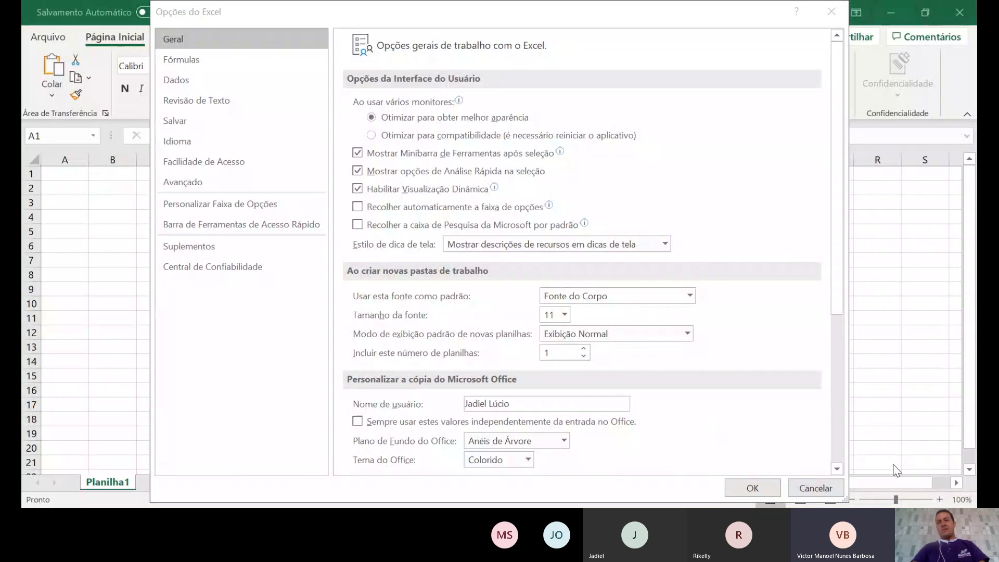
left_click(934, 12)
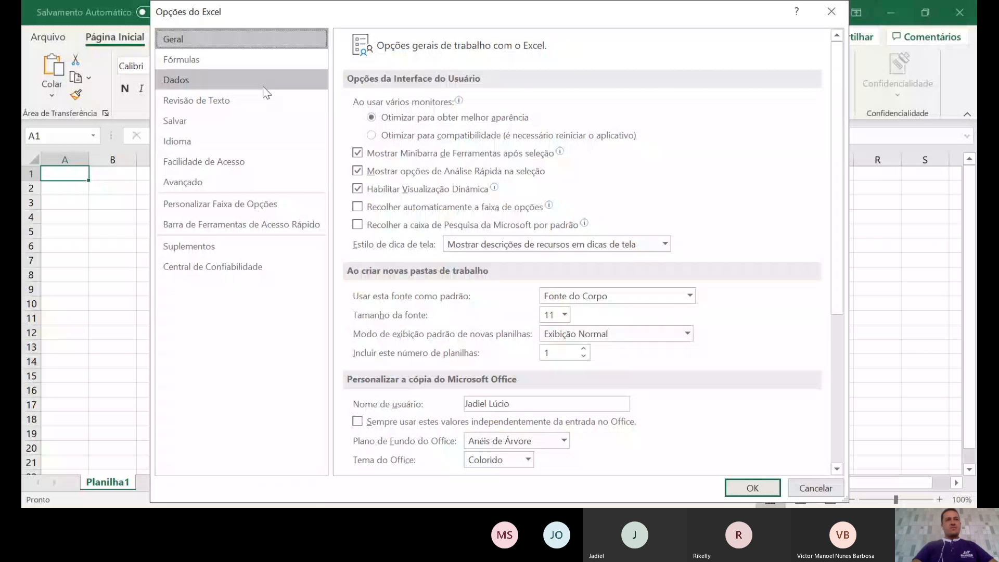
left_click(190, 189)
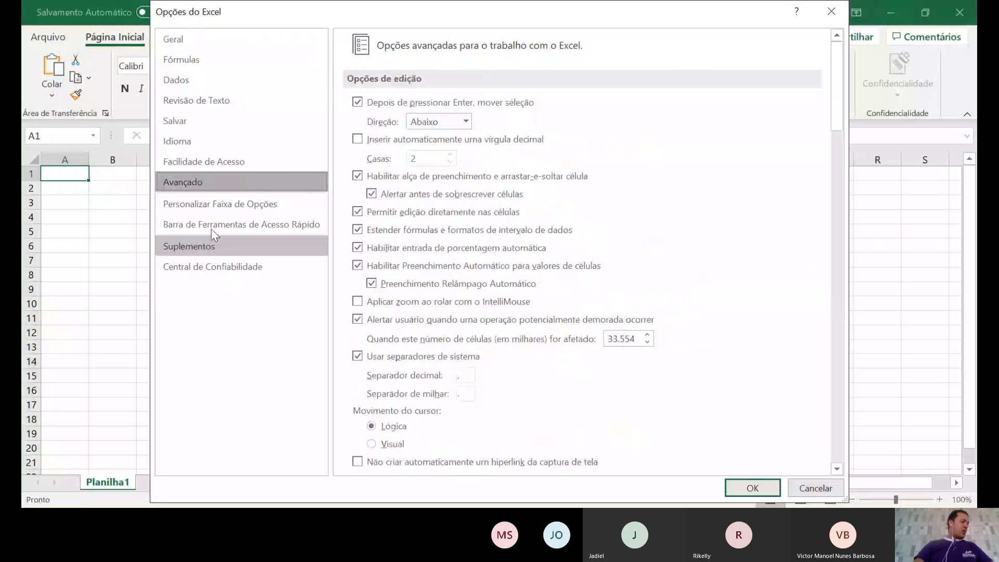
left_click(224, 204)
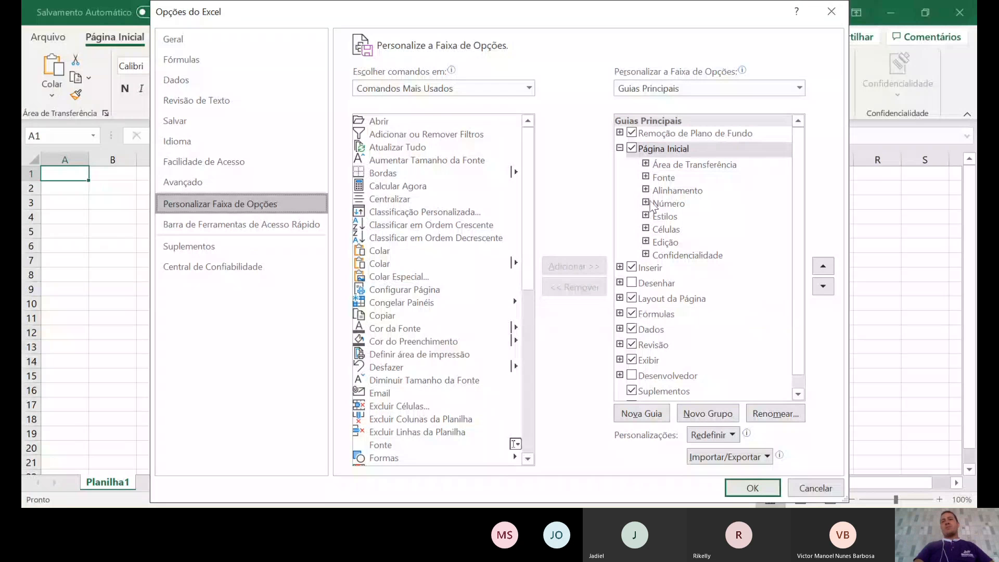
left_click(620, 266)
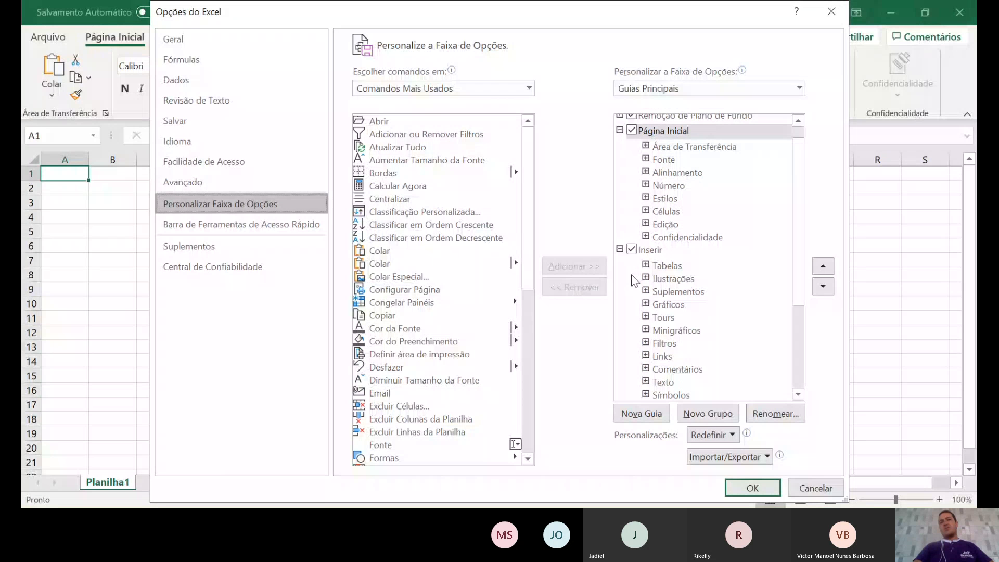
left_click(619, 249)
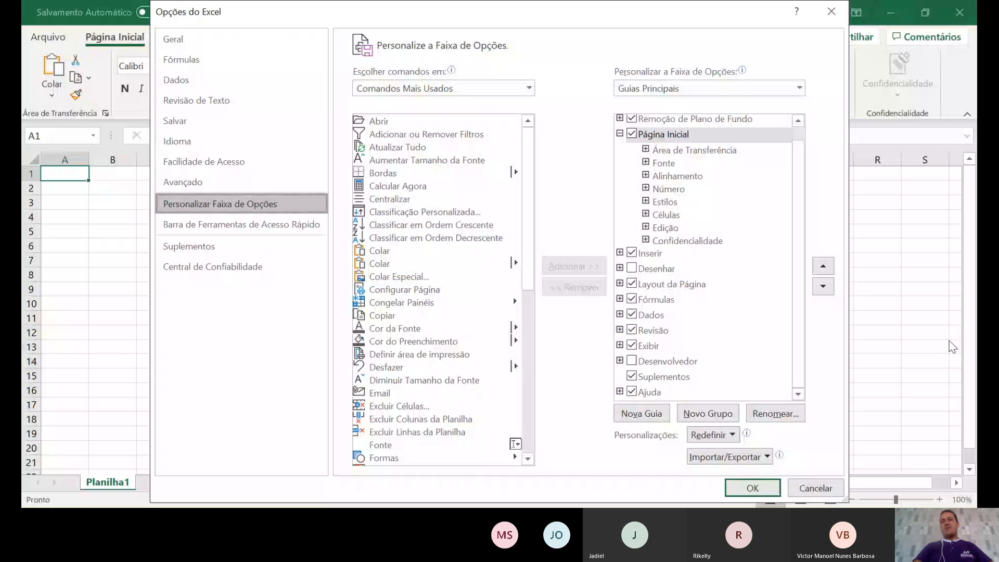
left_click(631, 360)
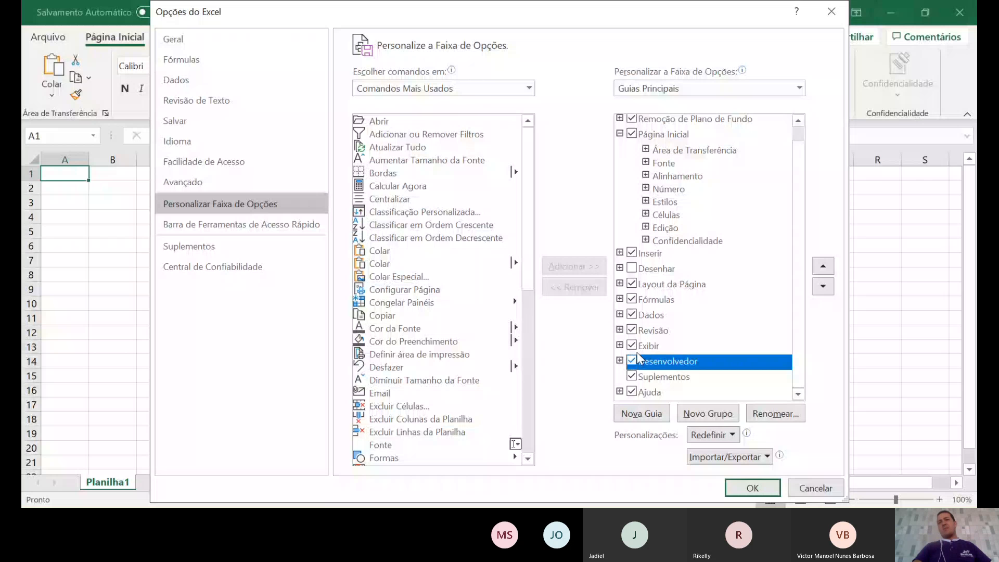
key("Right")
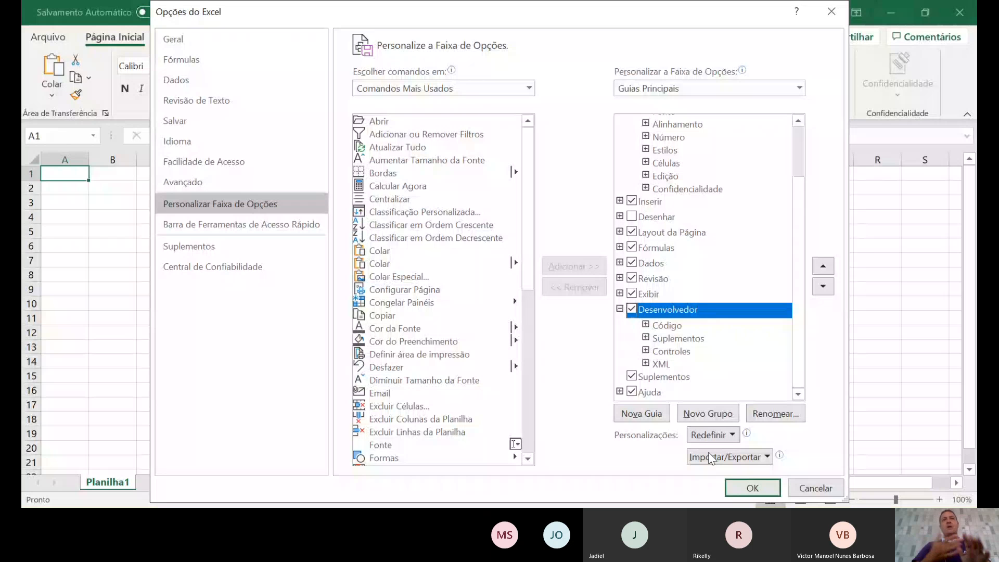
left_click(752, 487)
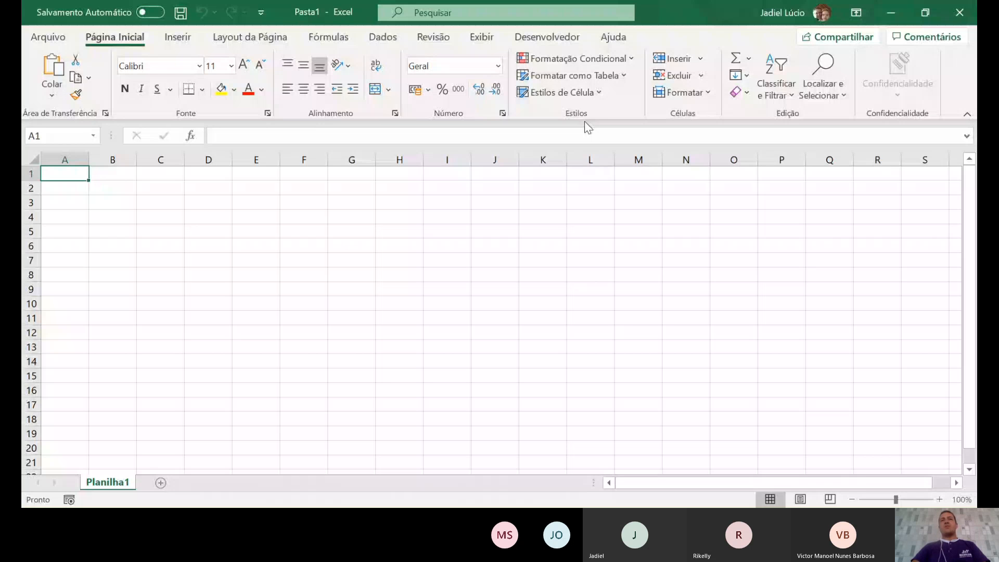
left_click(555, 32)
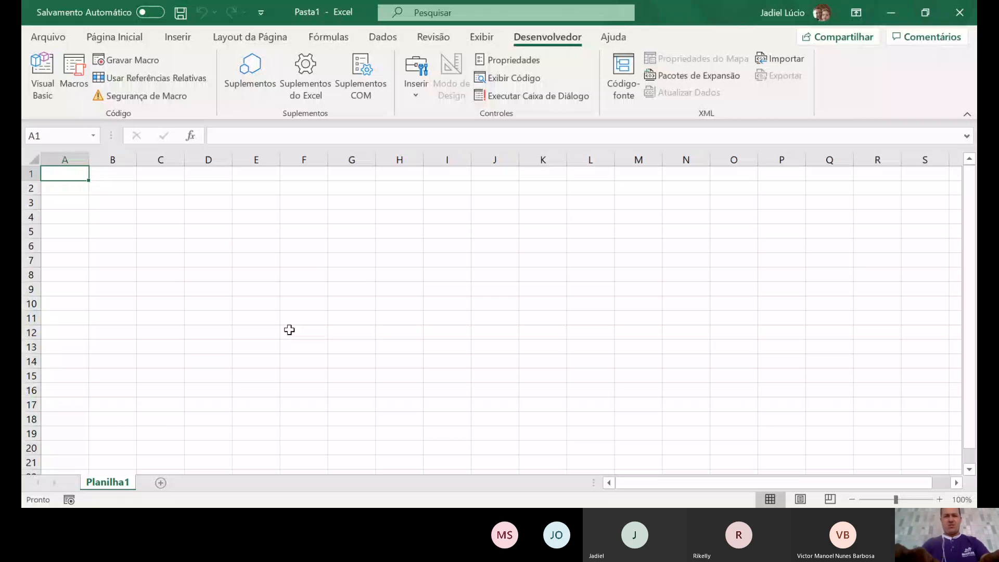
type("Nome")
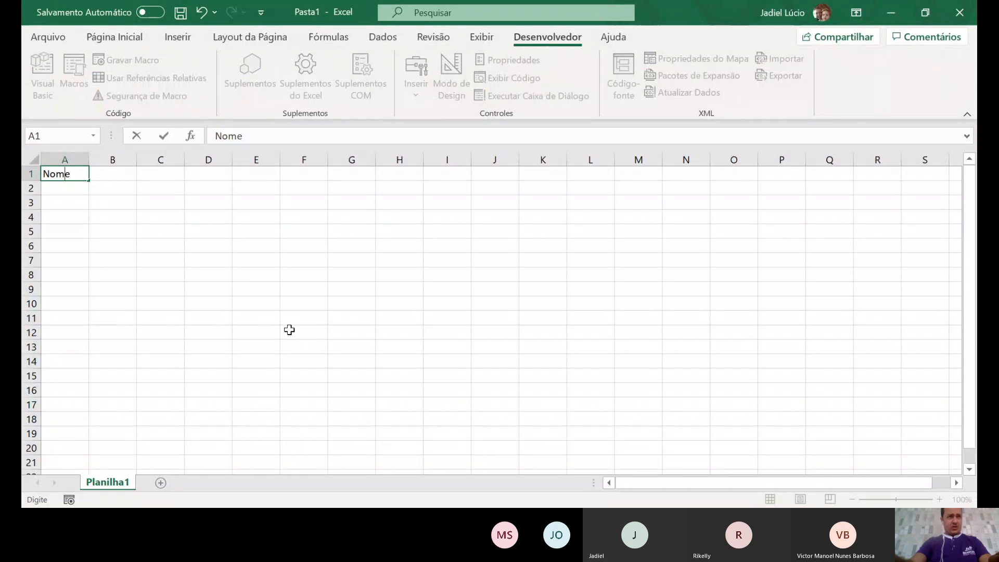
key("BackSpace")
key("BackSpace")
key("BackSpace")
key("BackSpace")
Enter the column headers Produto, V.Unit, Quant. and Total in cells A1 to D1
type("Pro")
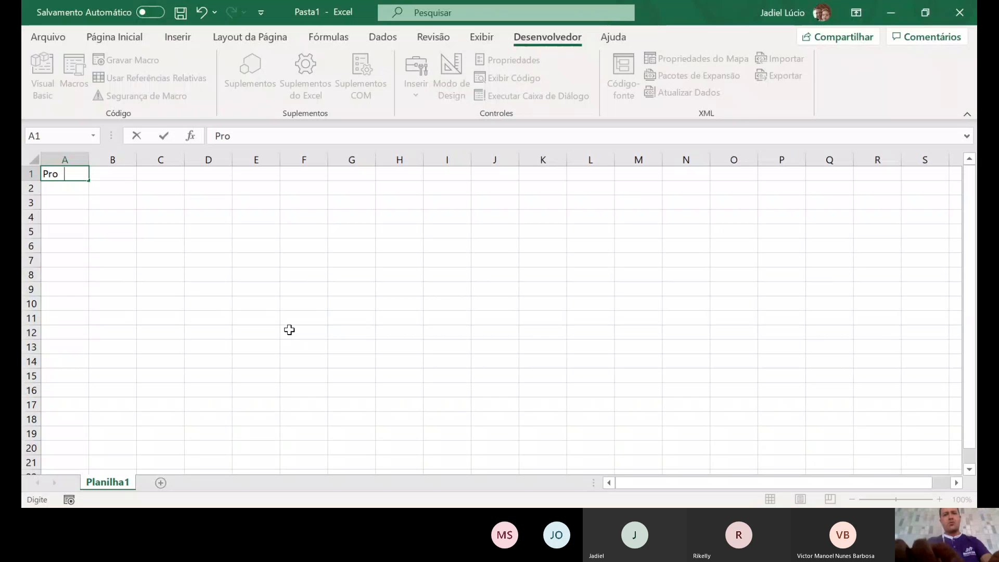
type("duto")
key("Tab")
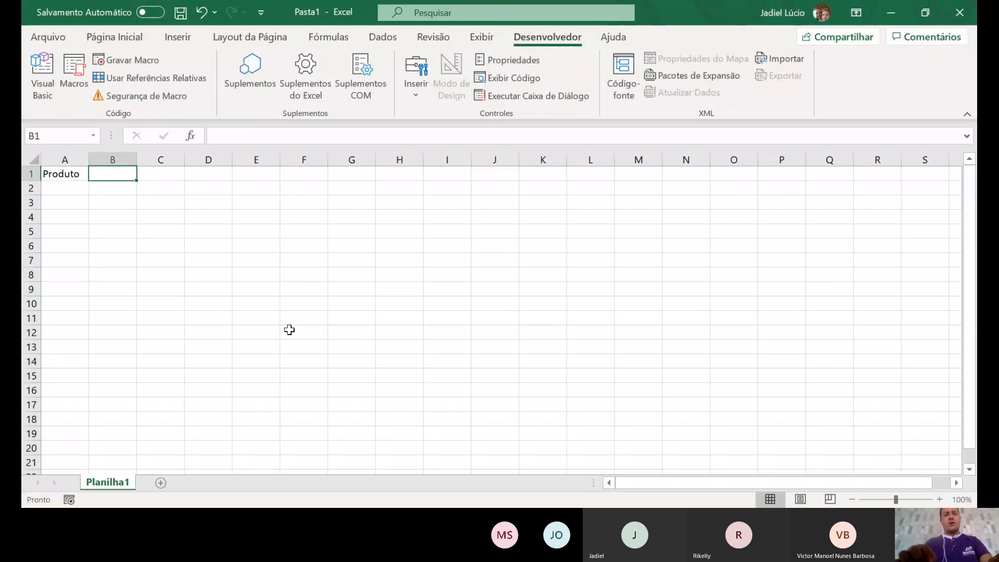
type("V")
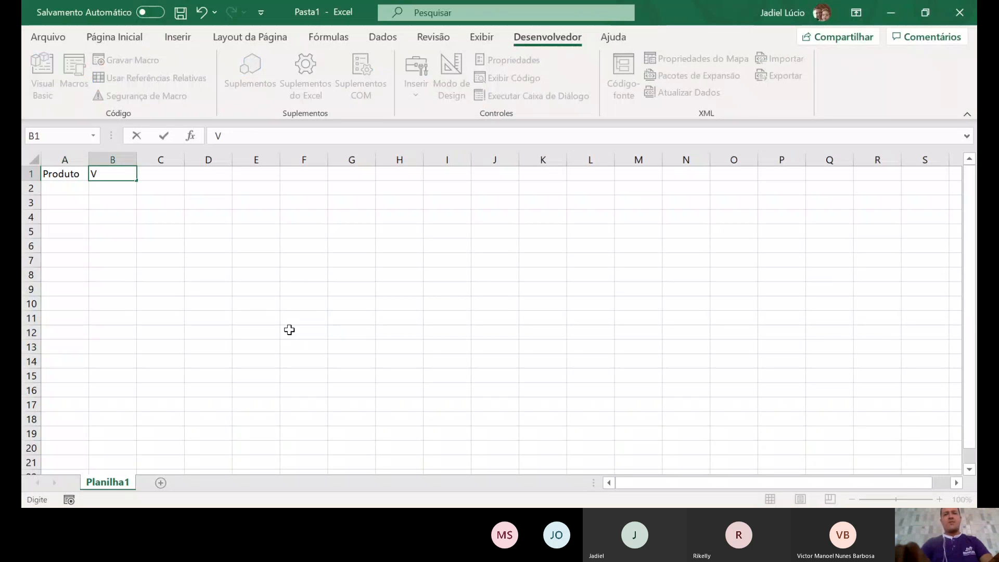
type(".Unit")
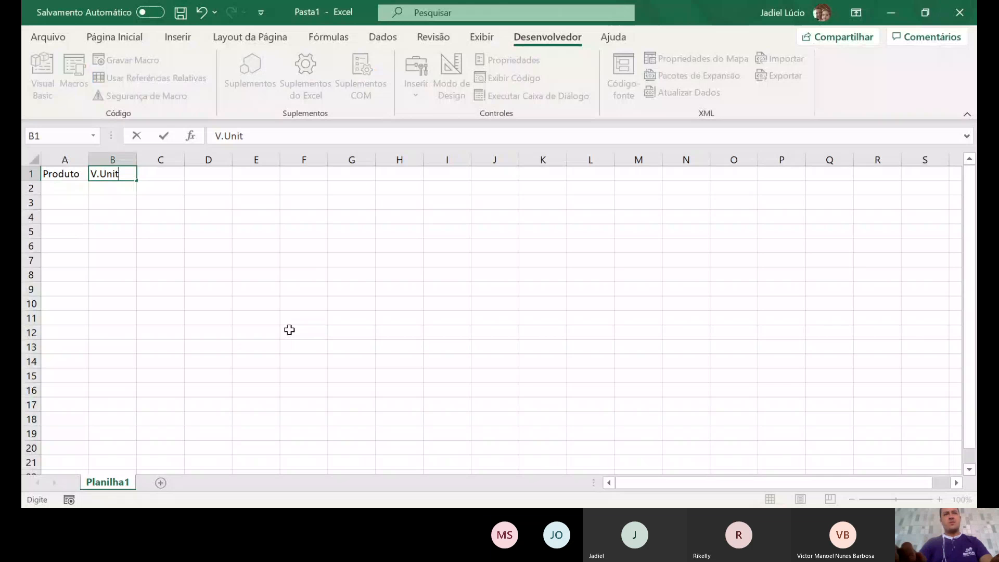
key("Tab")
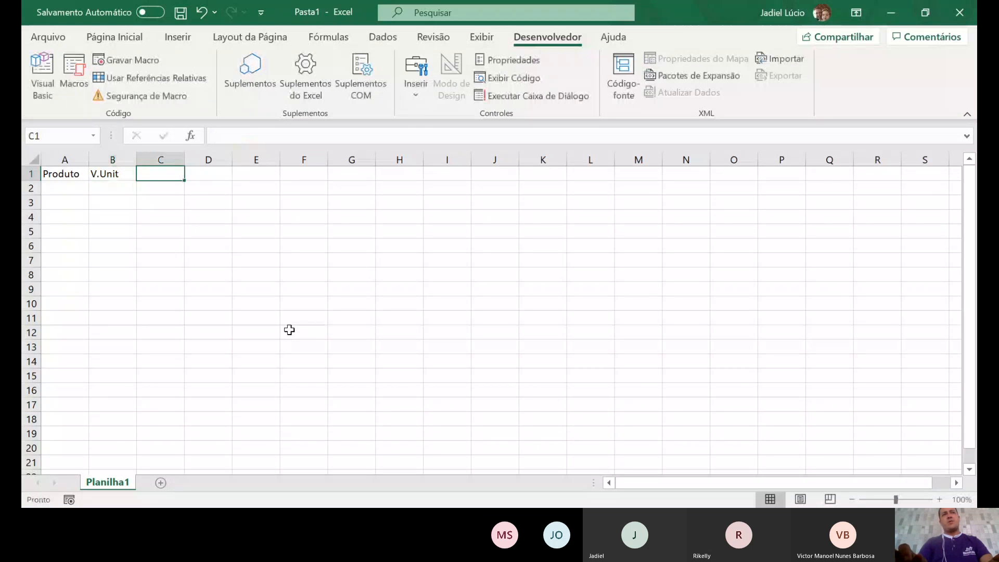
type("Quan")
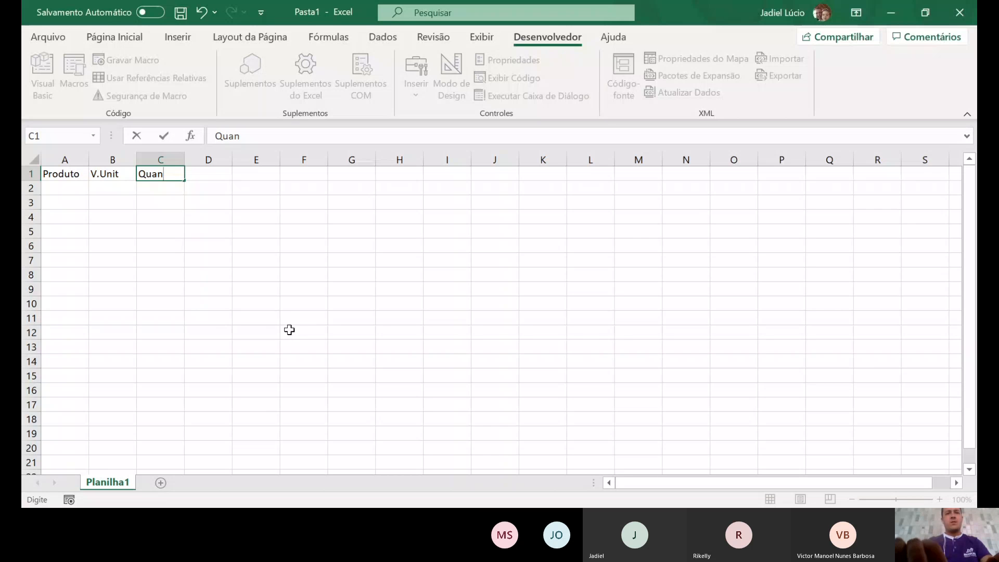
type("t.")
key("Tab")
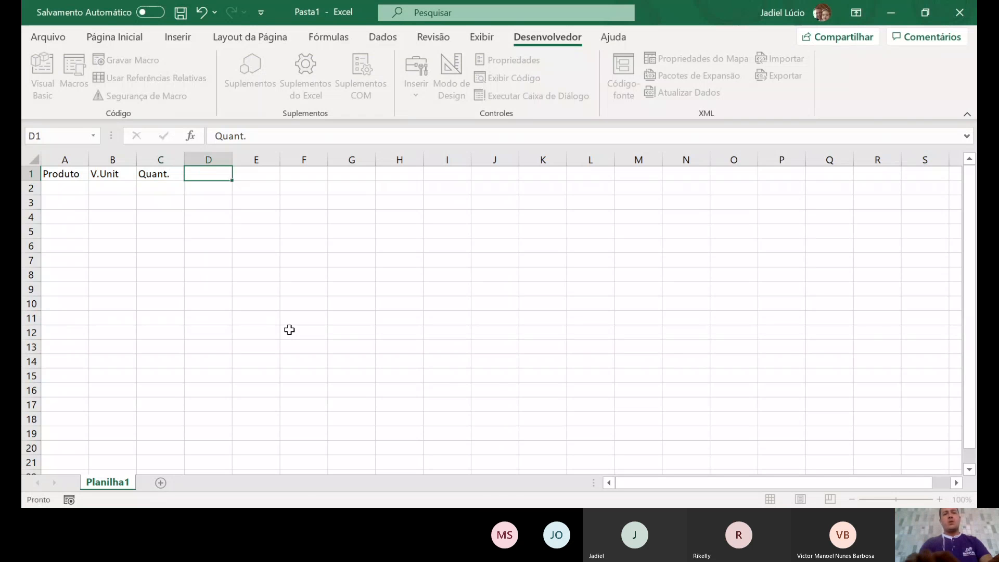
type("To")
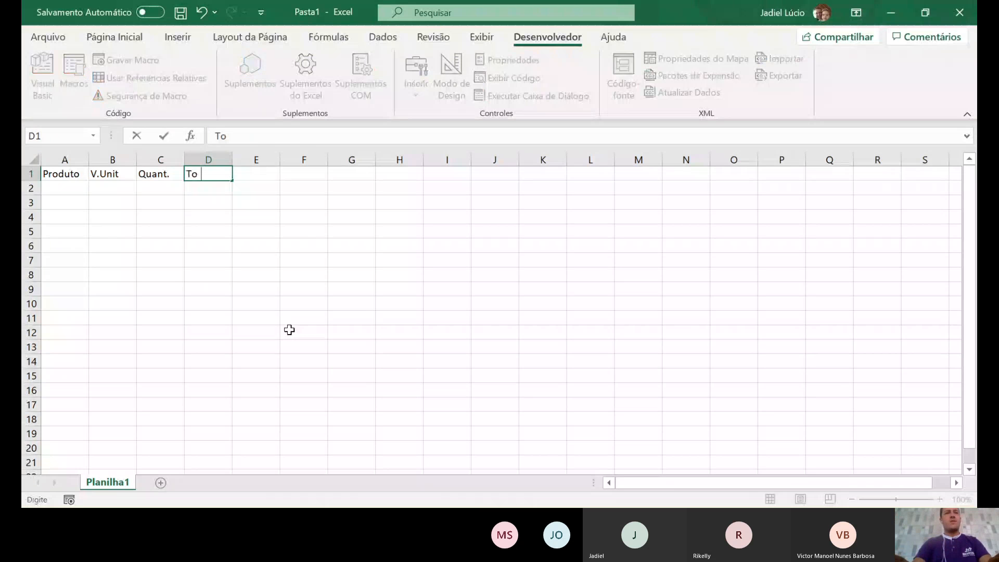
type("tal")
key("Return")
Fill row 2 with the product Arroz, unit value 2,25 and quantity 4
type("Arr")
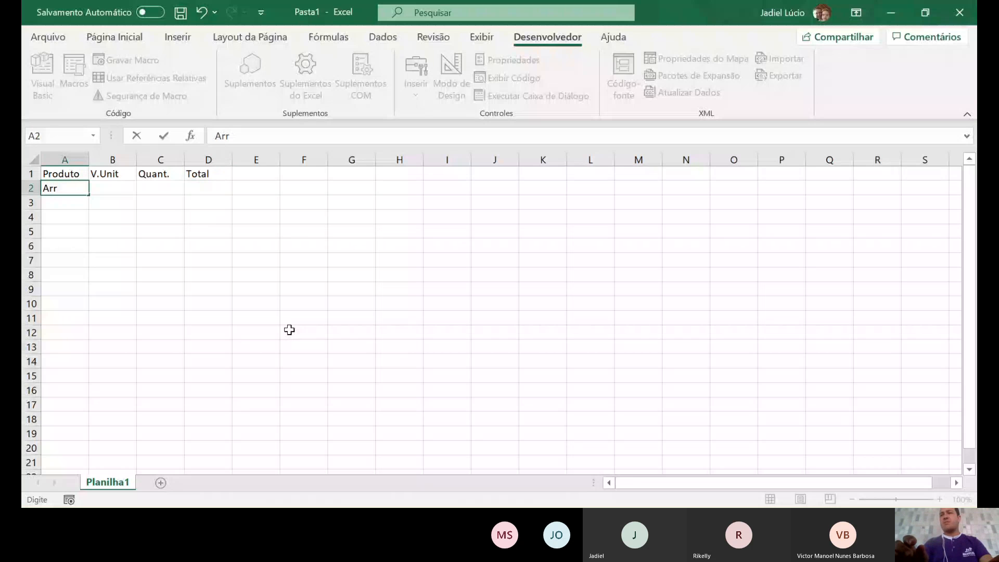
type("oz")
key("Tab")
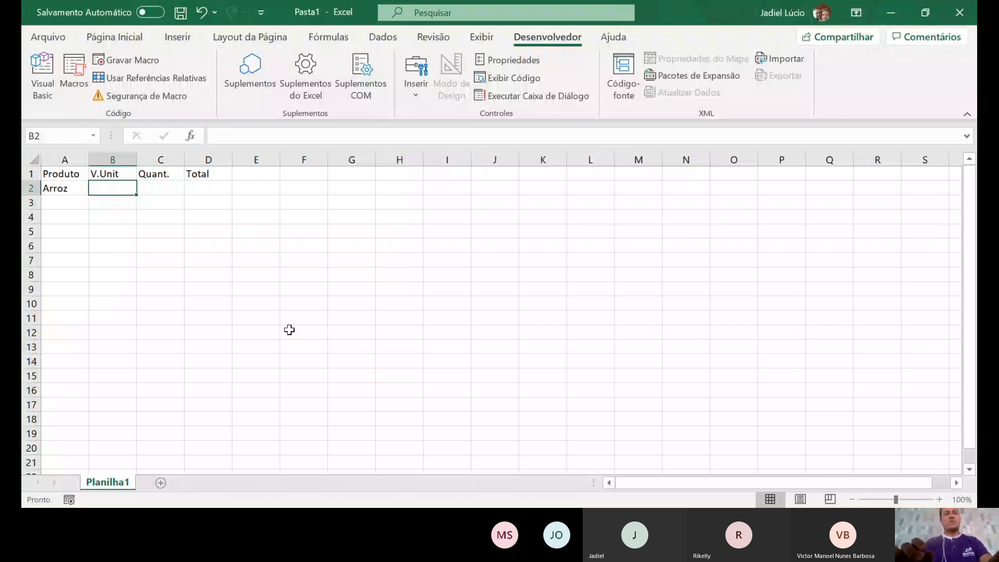
type("2,25")
key("Tab")
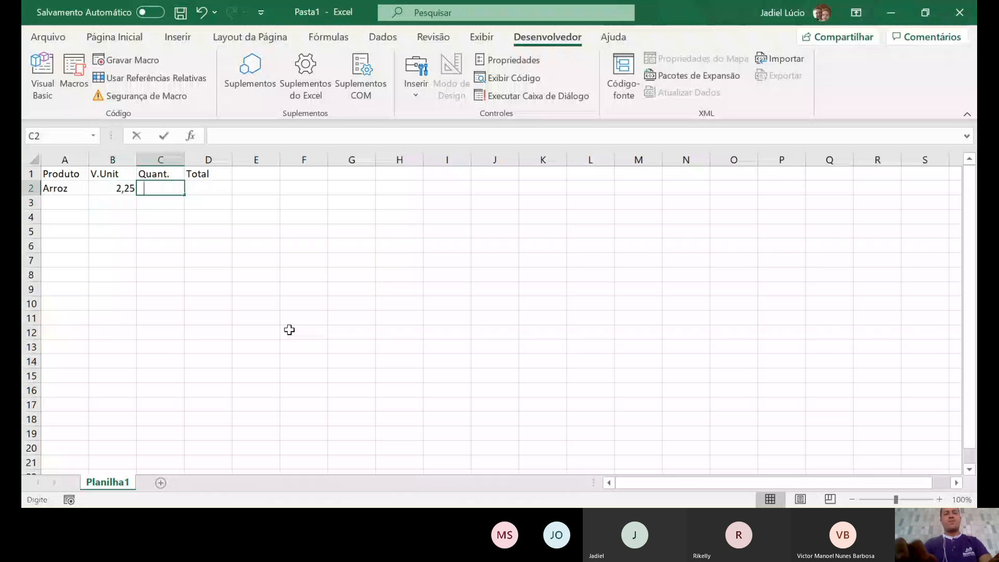
type("4")
key("Return")
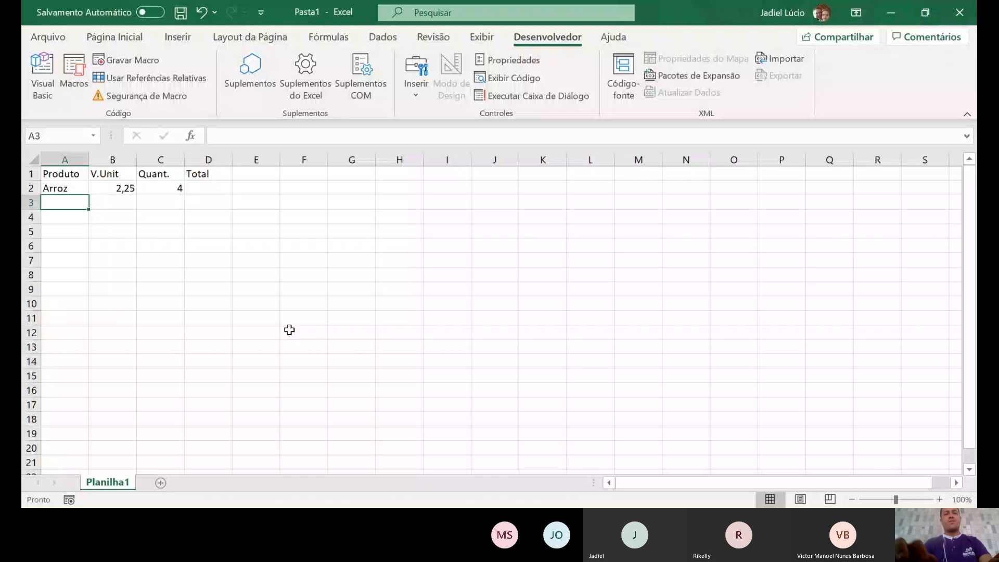
Fill row 3 with the product Feijão, unit value 4,7 and quantity 2
type("Feijão")
key("Tab")
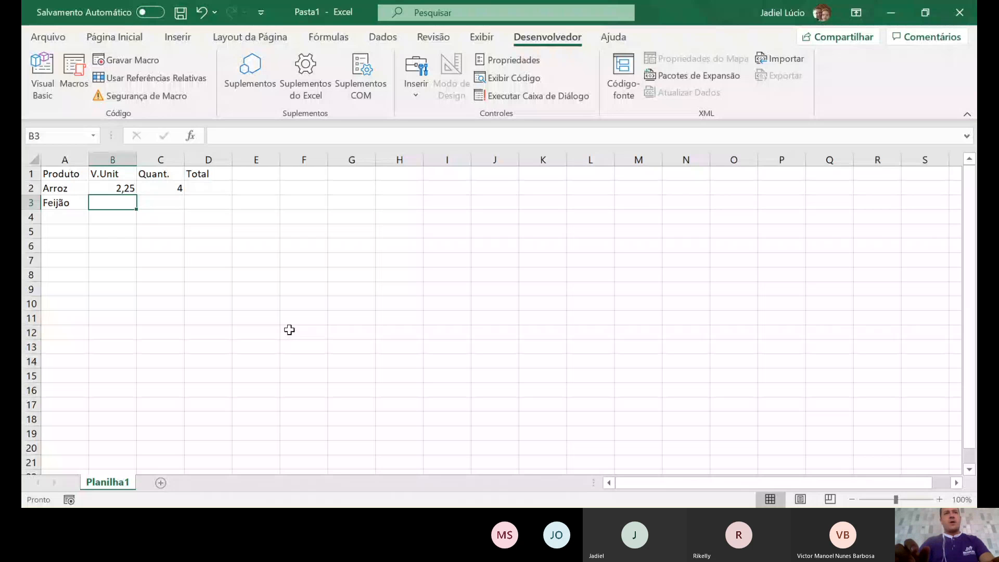
type("4")
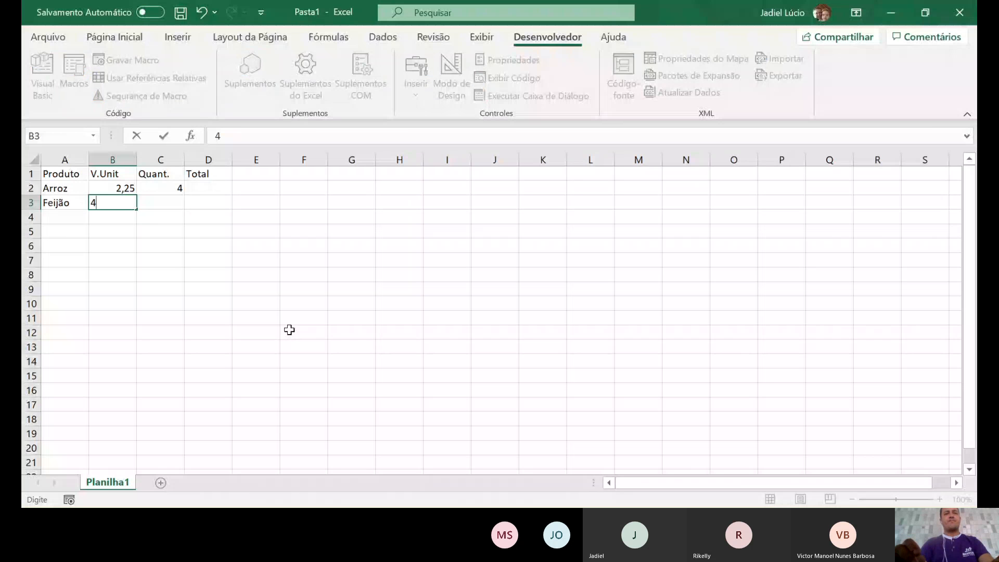
type(",7")
key("Tab")
type("2")
key("Return")
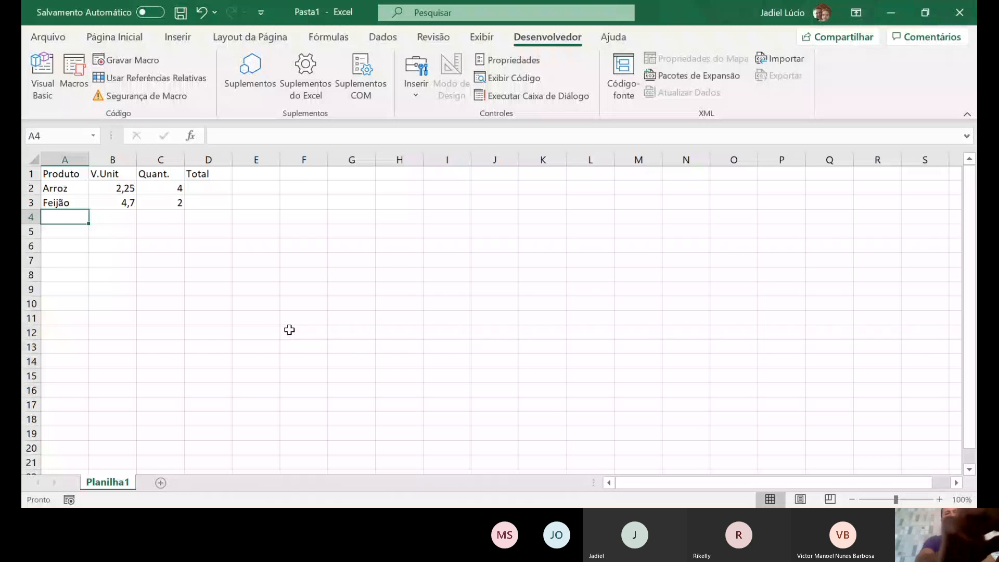
Fill row 4 with the product Macarrão, unit value 2 and quantity 2
type("Macarrão")
key("Tab")
type("2")
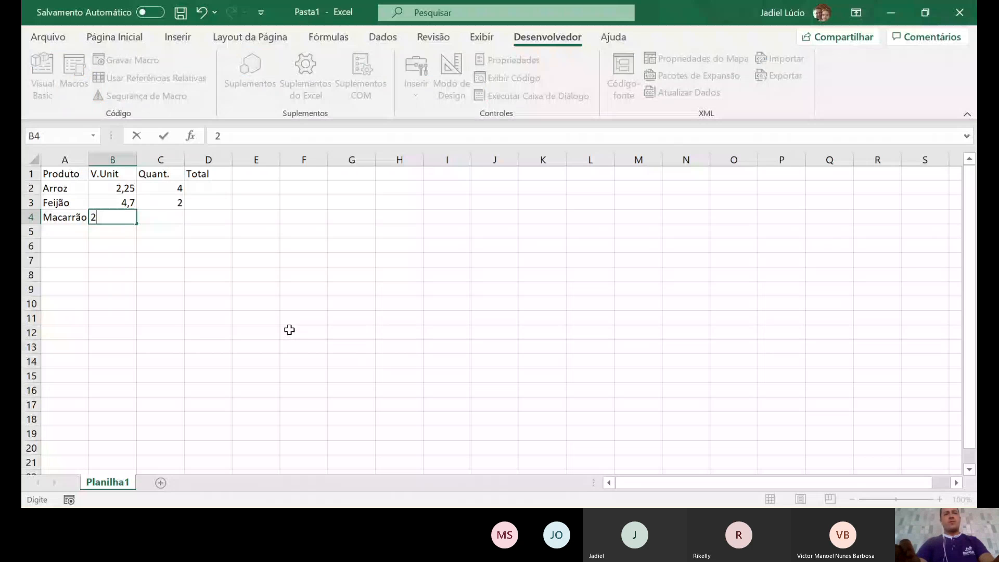
key("Tab")
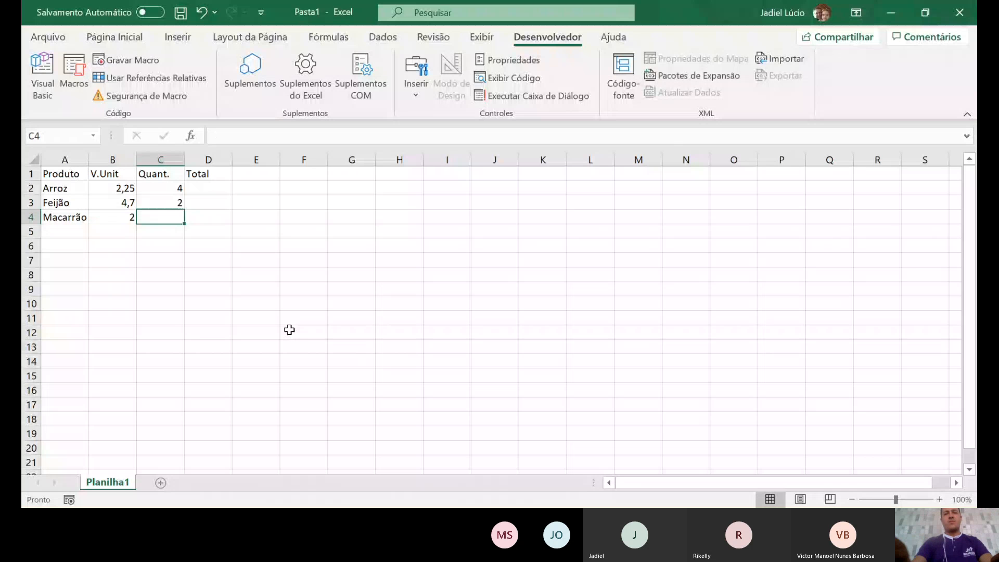
type("2")
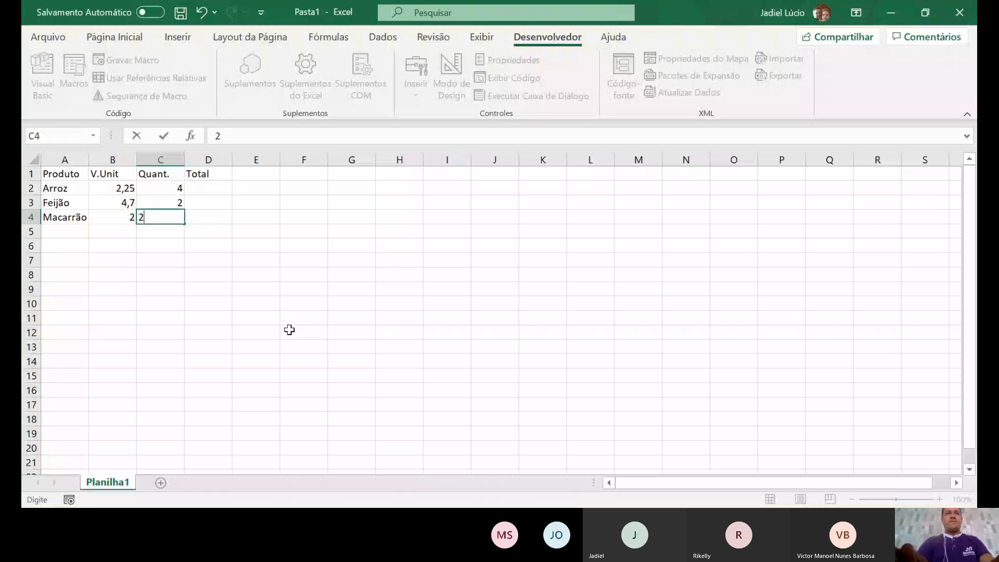
key("Return")
Fill row 5 with the product Açucar, unit value 4 and quantity 2,3
type("Açucar")
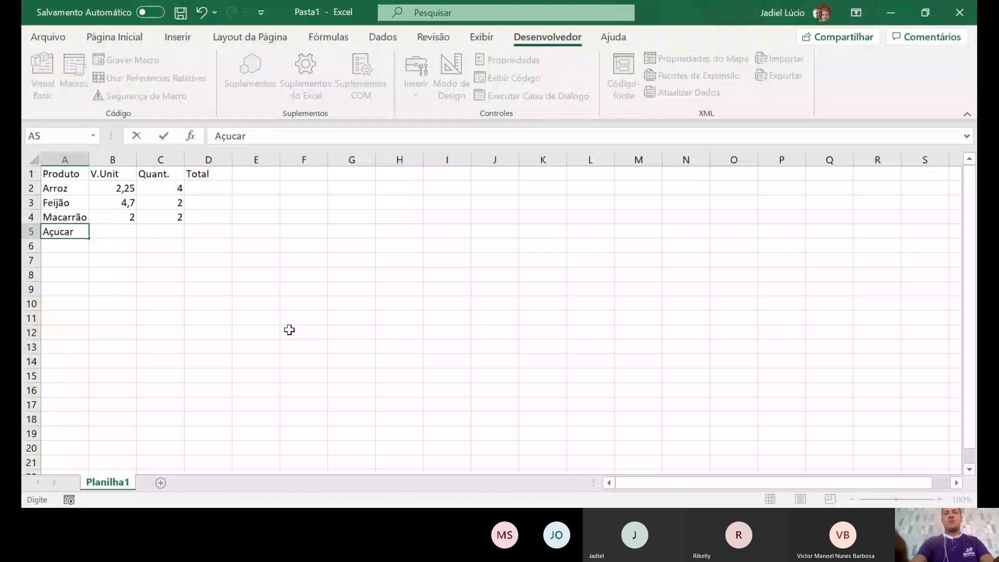
key("Tab")
type("4")
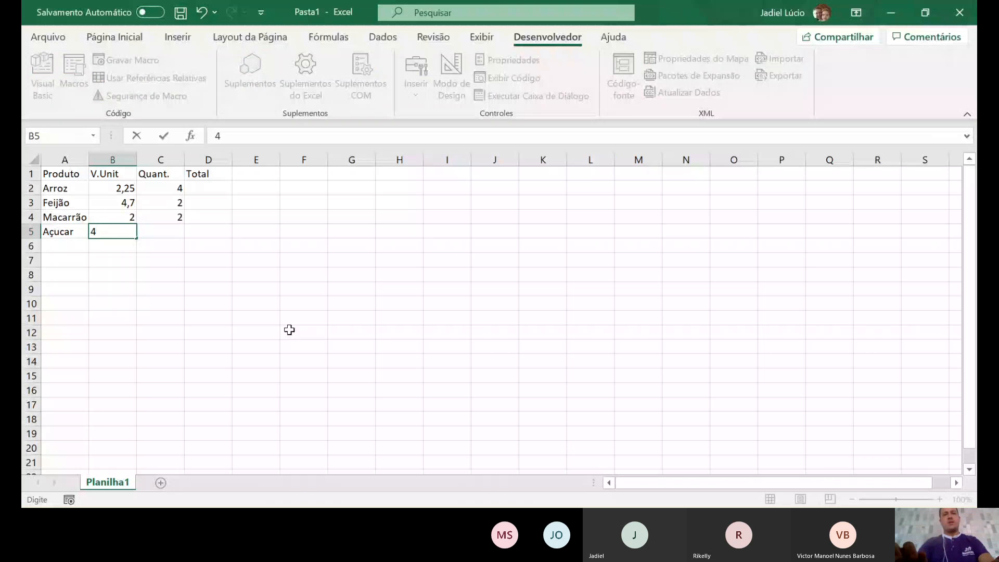
key("Tab")
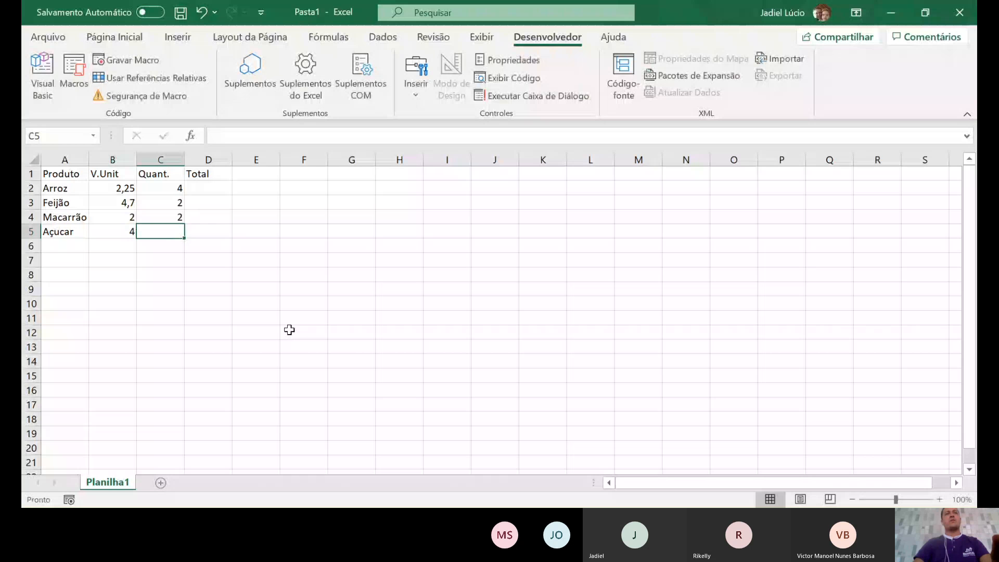
type("2,3")
key("Return")
Apply the Contábil number format to the unit value, quantity and total cells in B2:D5
left_click(215, 194)
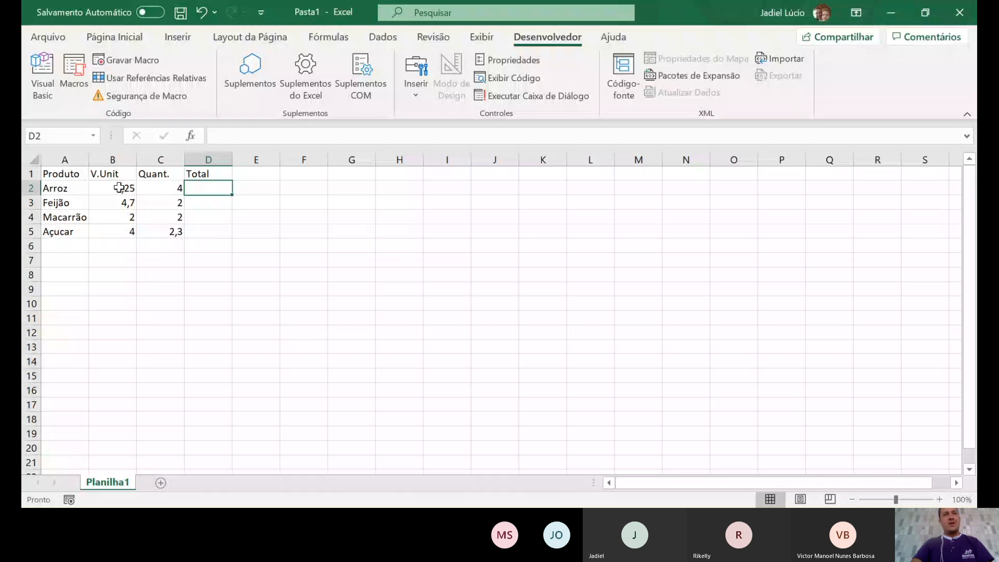
left_click_drag(114, 188, 174, 213)
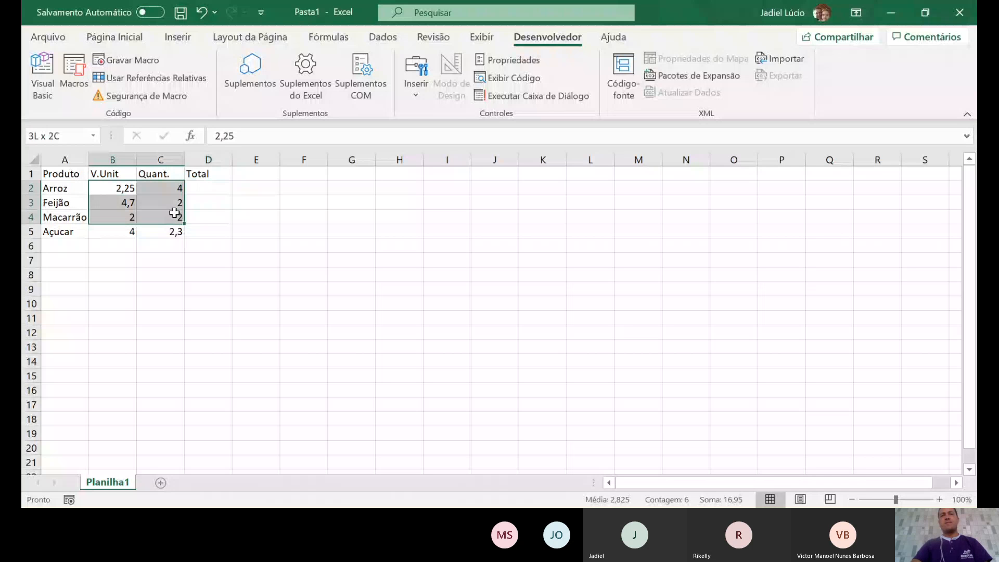
left_click_drag(174, 214, 174, 232)
left_click(114, 37)
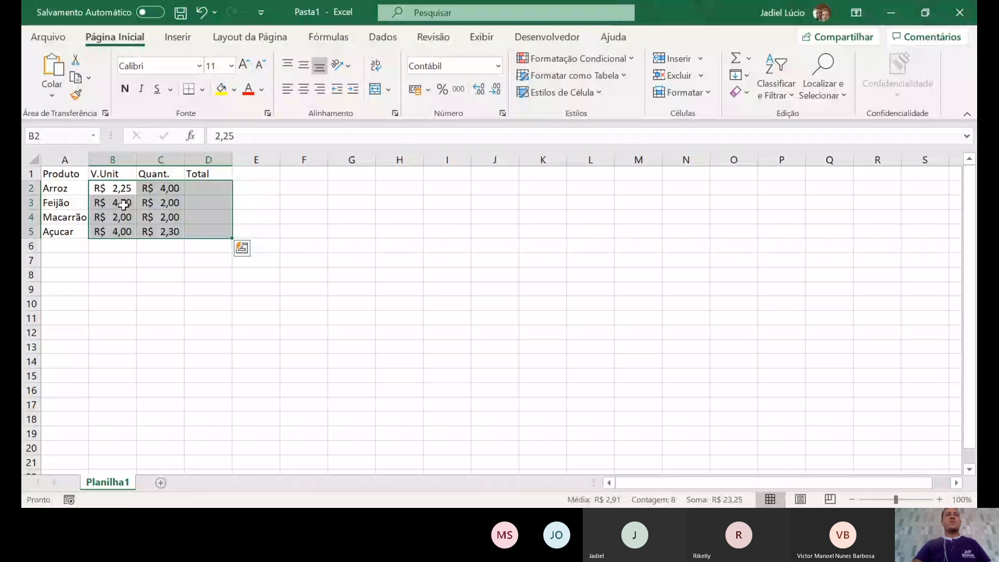
left_click(156, 246)
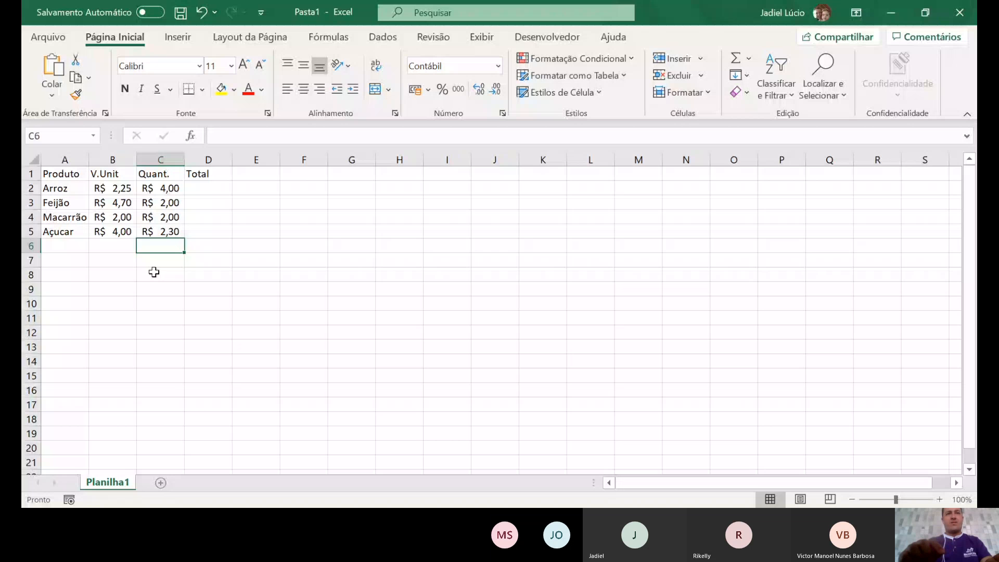
Calculate the total in D2 with =B2*C2 and fill the formula through D5, in currency format
left_click(208, 188)
type("=")
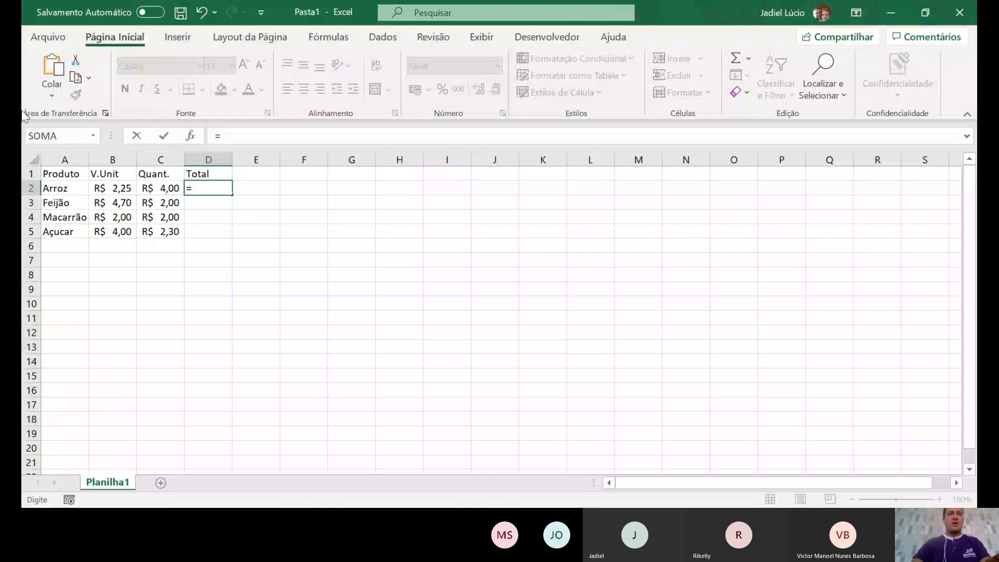
left_click(95, 192)
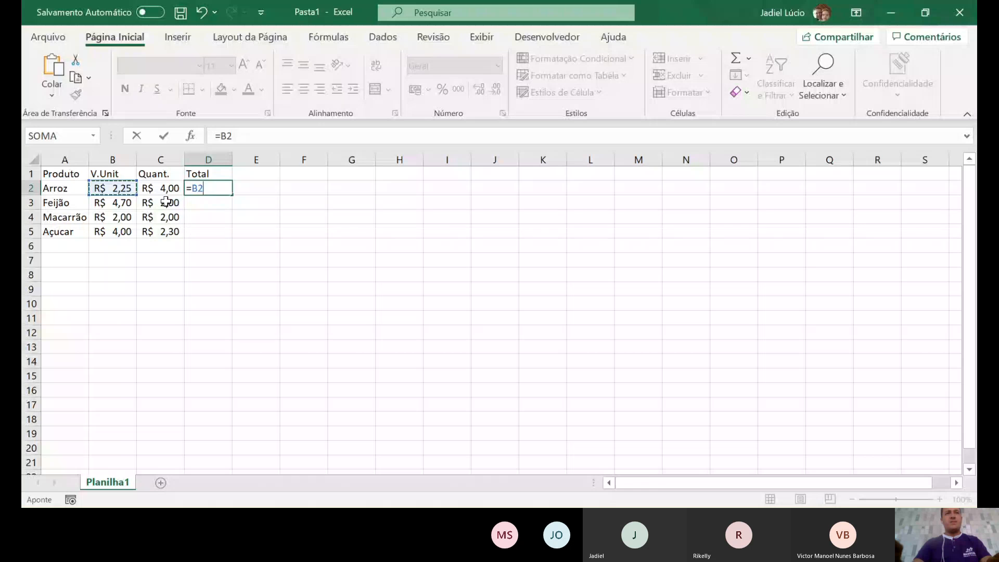
type("*")
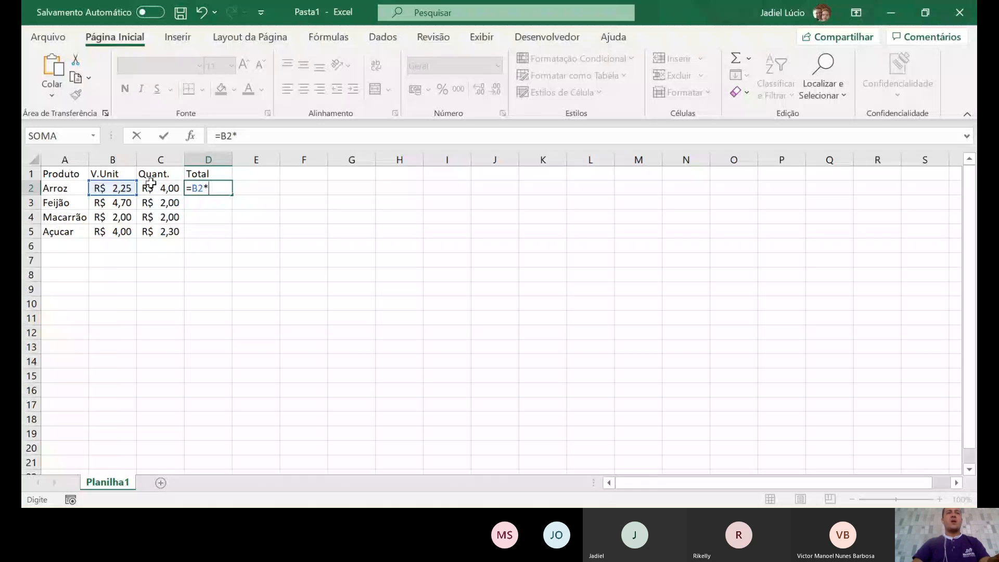
left_click(161, 191)
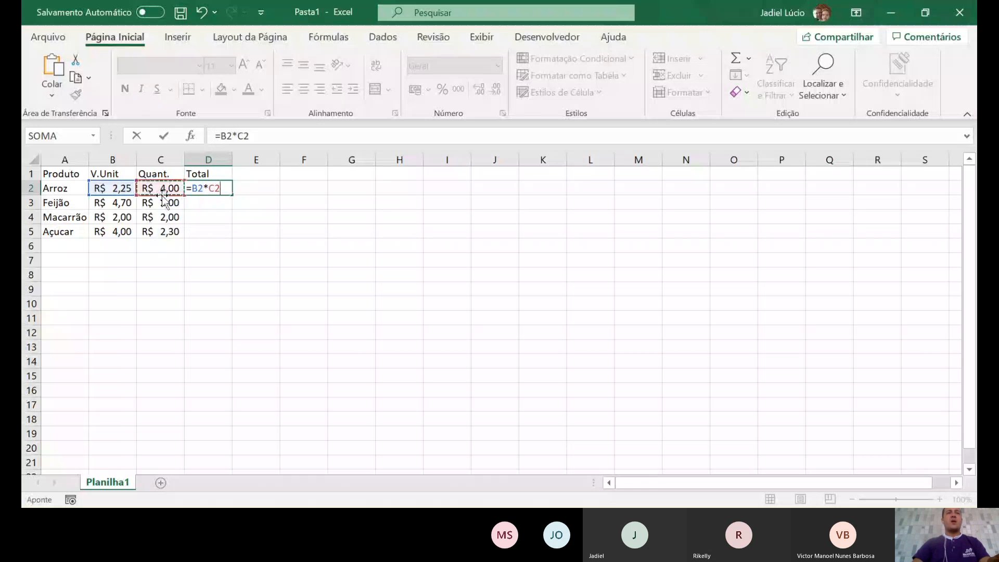
key("ctrl+Return")
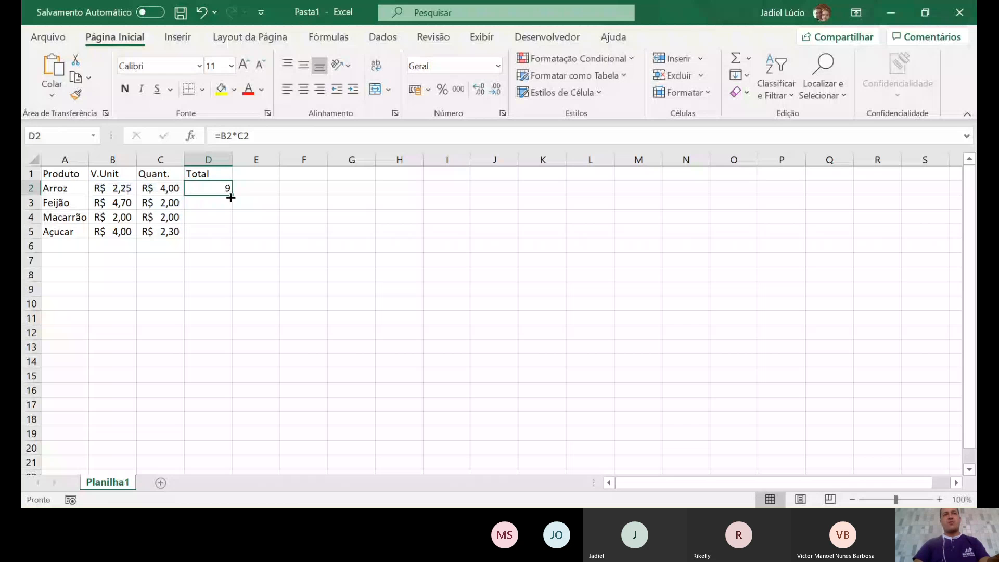
left_click_drag(231, 194, 228, 239)
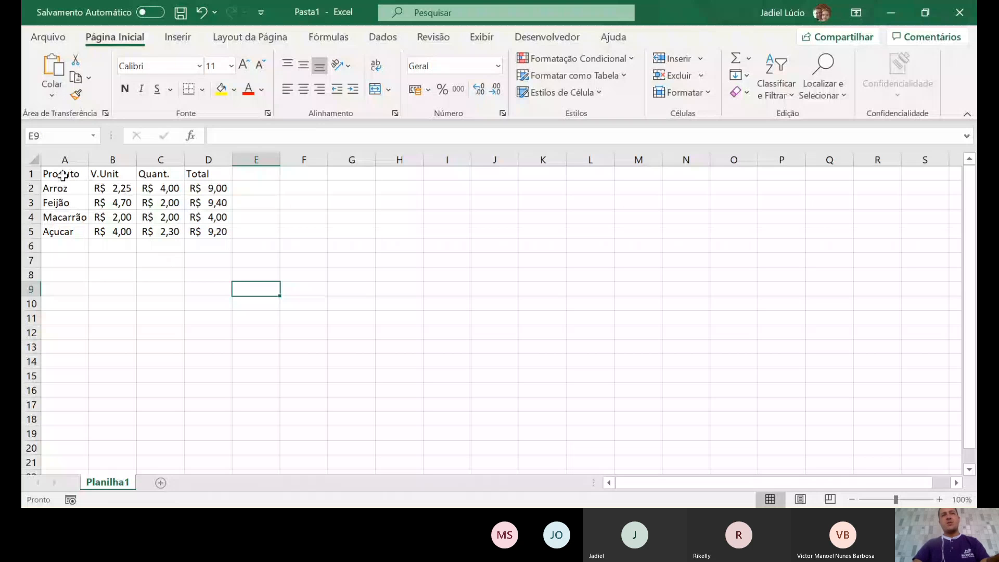
Copy the product table A1:D5 and paste it at A1 of new sheets Planilha2, Planilha3 and Planilha4
left_click_drag(62, 176, 214, 229)
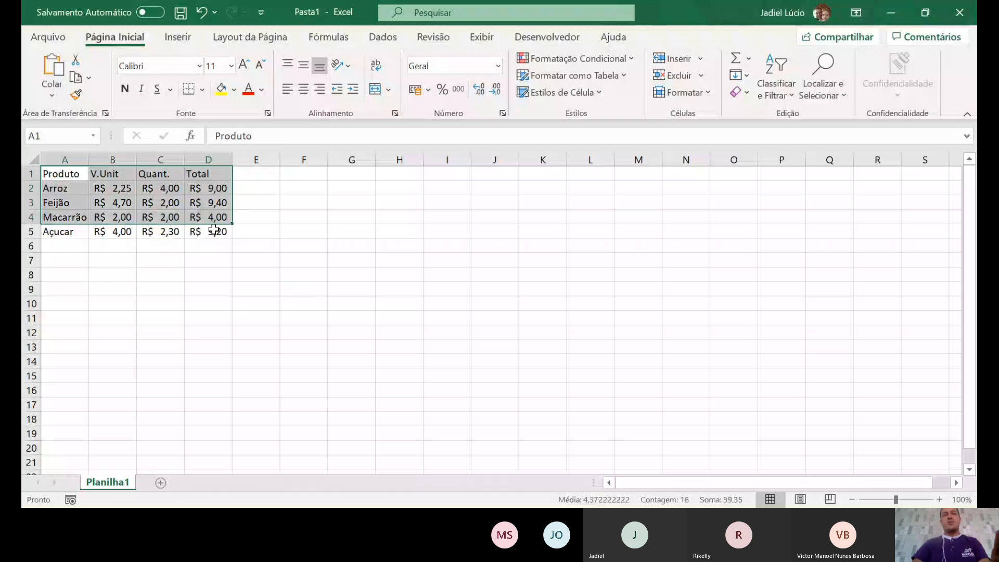
left_click(213, 230, "shift")
key("ctrl+c")
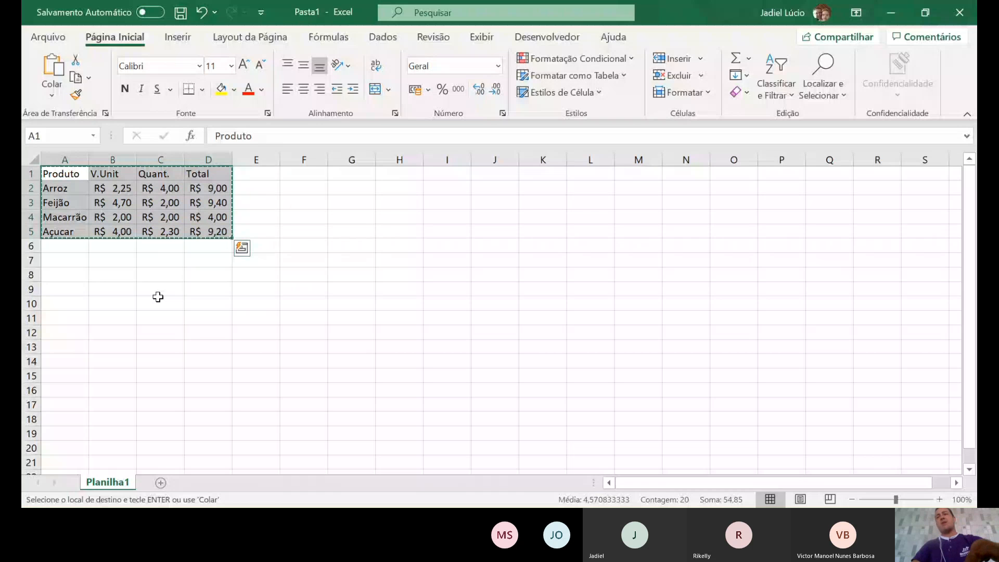
key("shift+F11")
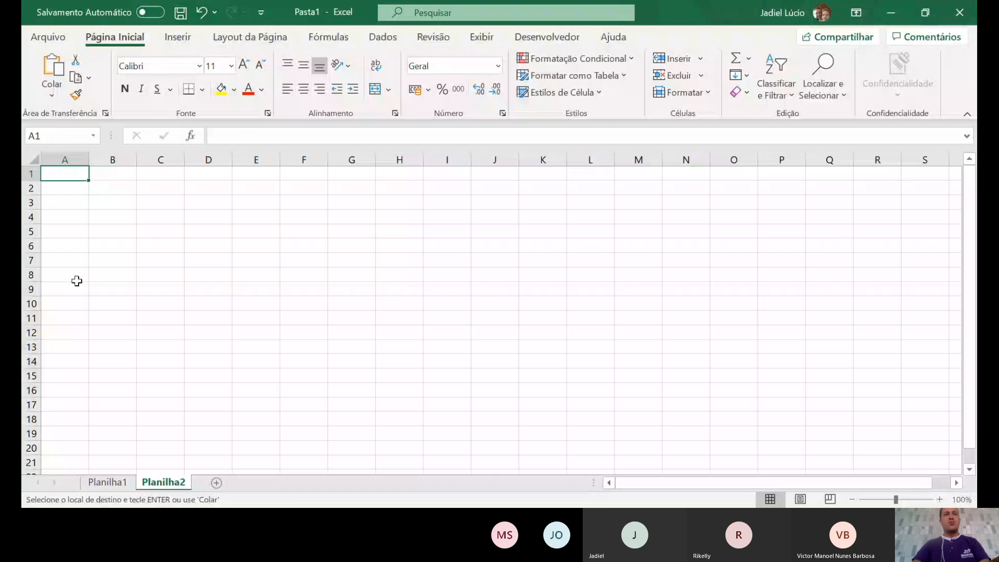
key("ctrl+v")
left_click(216, 482)
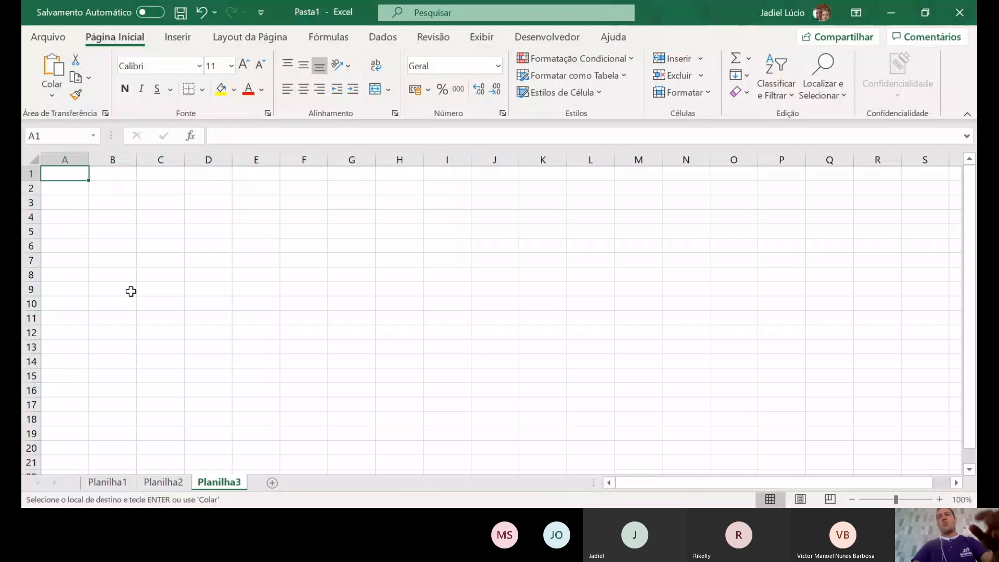
left_click(271, 482)
key("ctrl+v")
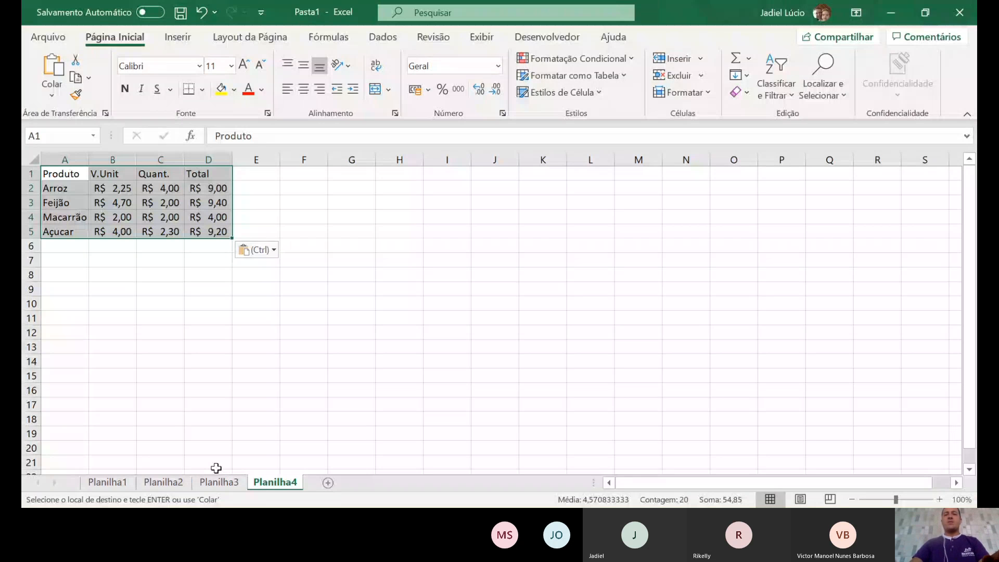
Return to Planilha1, deselect the table and start recording a macro to bring up the Gravar macro dialog
left_click(107, 482)
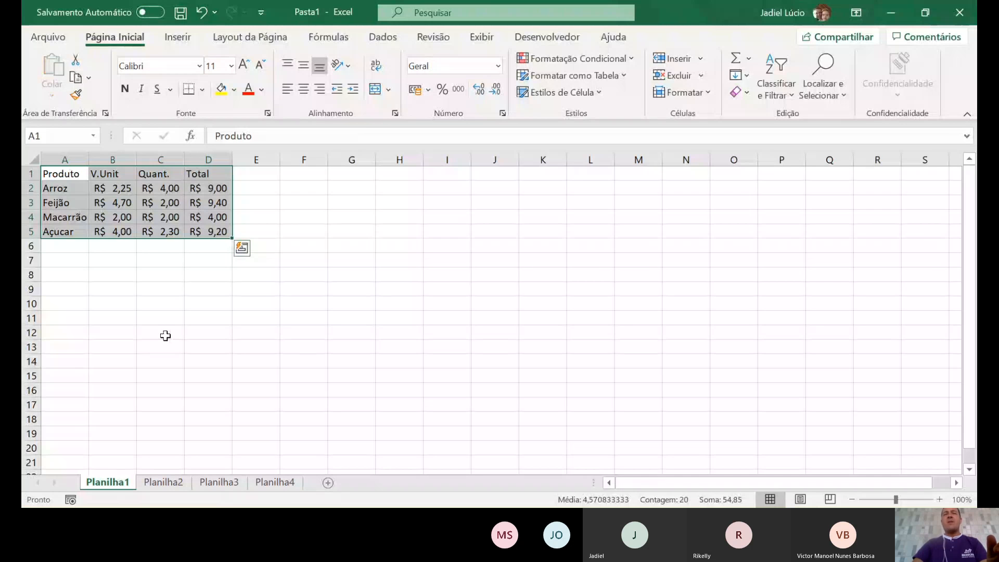
left_click(399, 217)
left_click(545, 38)
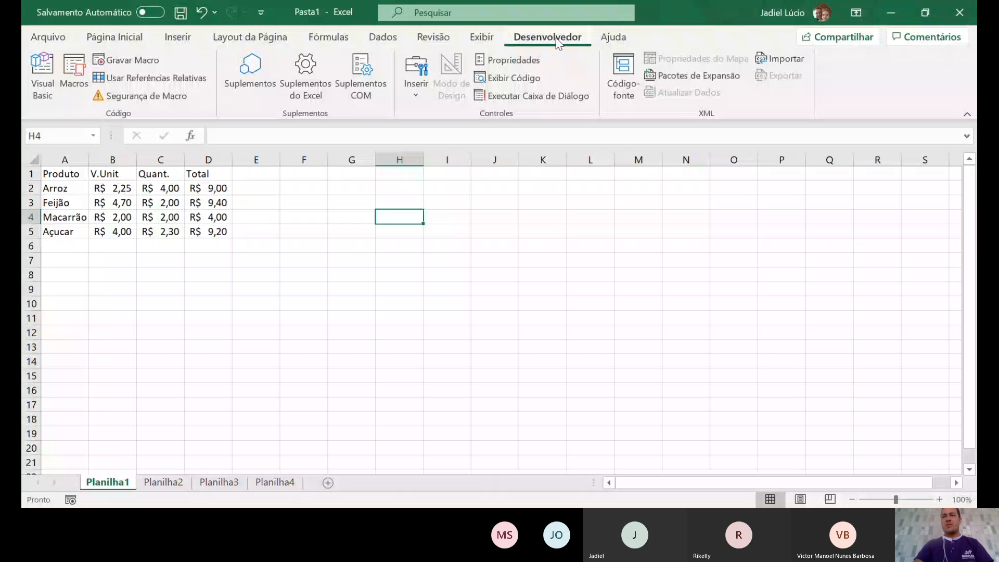
left_click(126, 59)
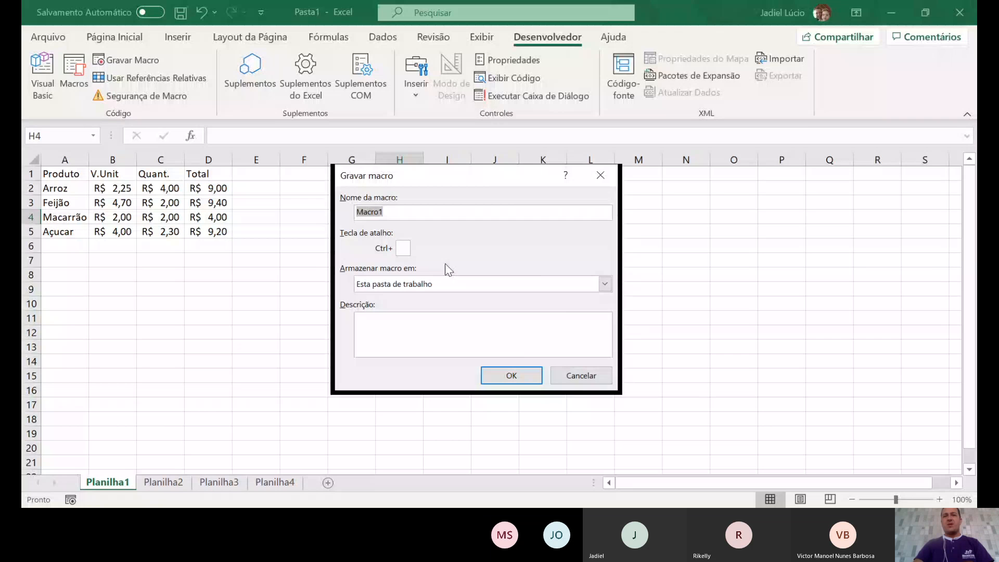
left_click(898, 498)
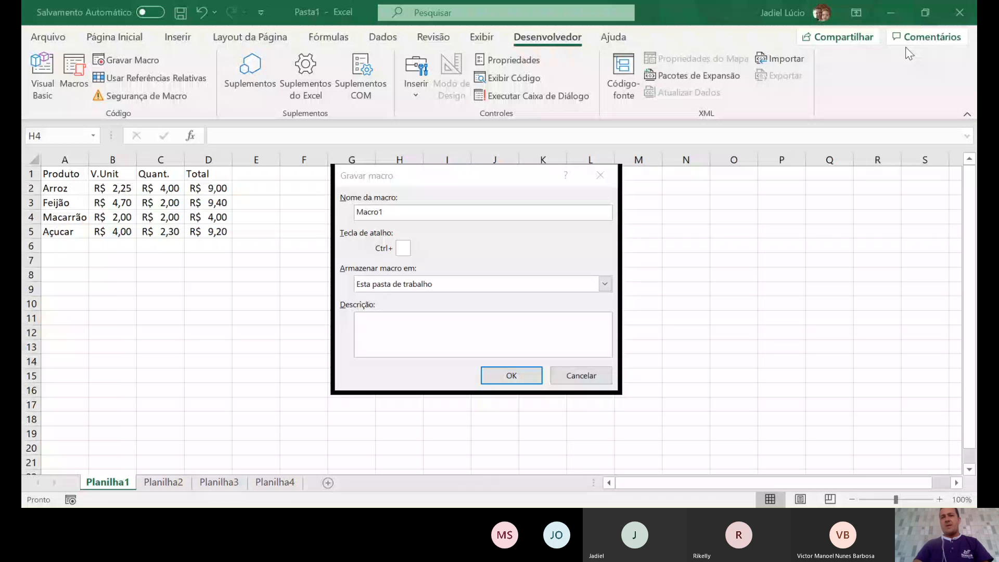
key("alt+Tab")
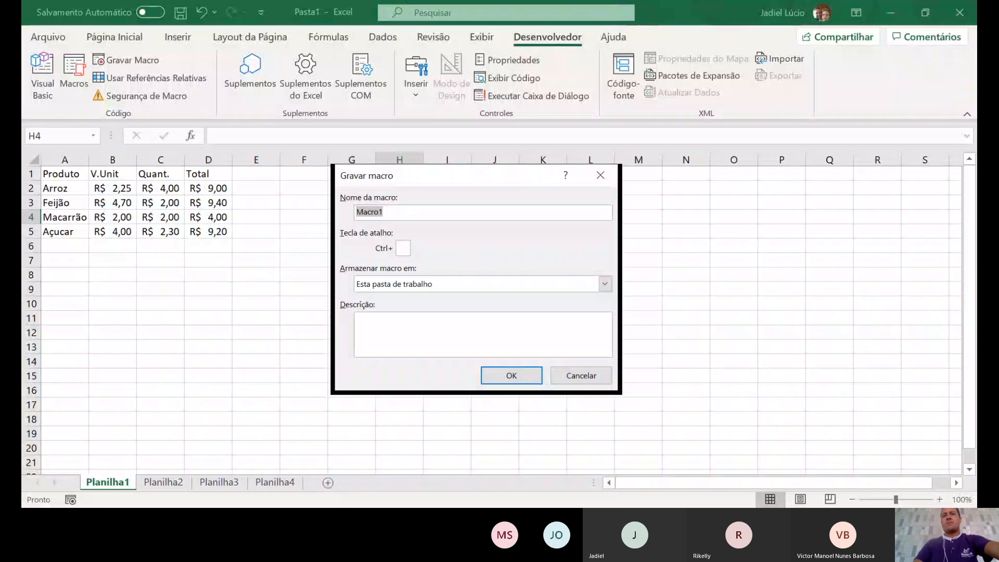
key("alt+Tab")
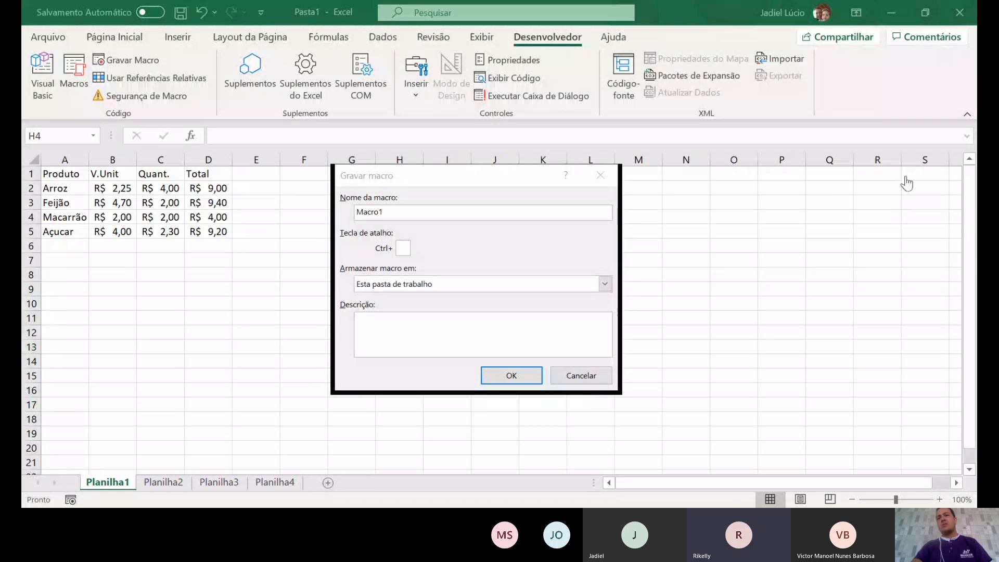
left_click(946, 63)
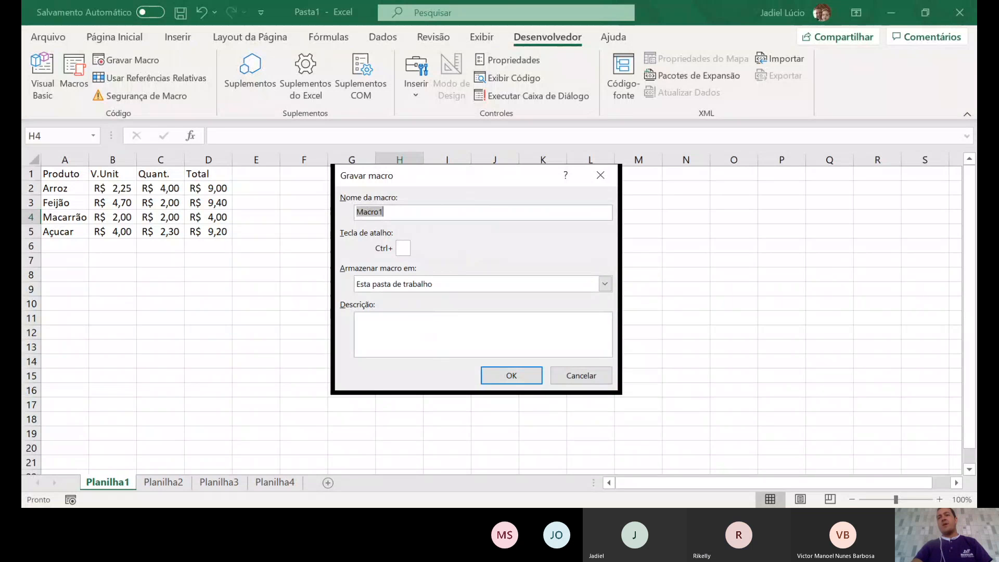
left_click(882, 470)
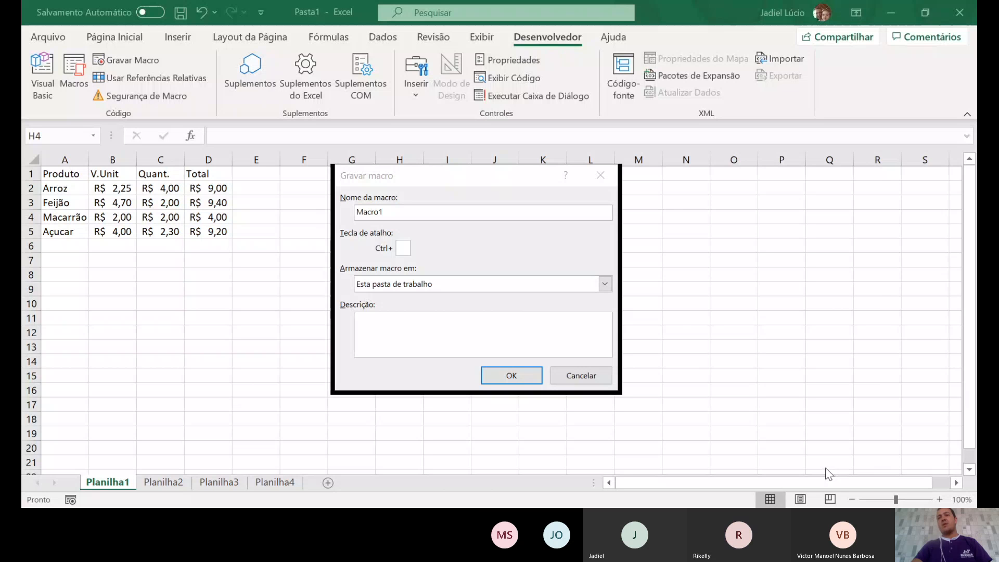
left_click(930, 15)
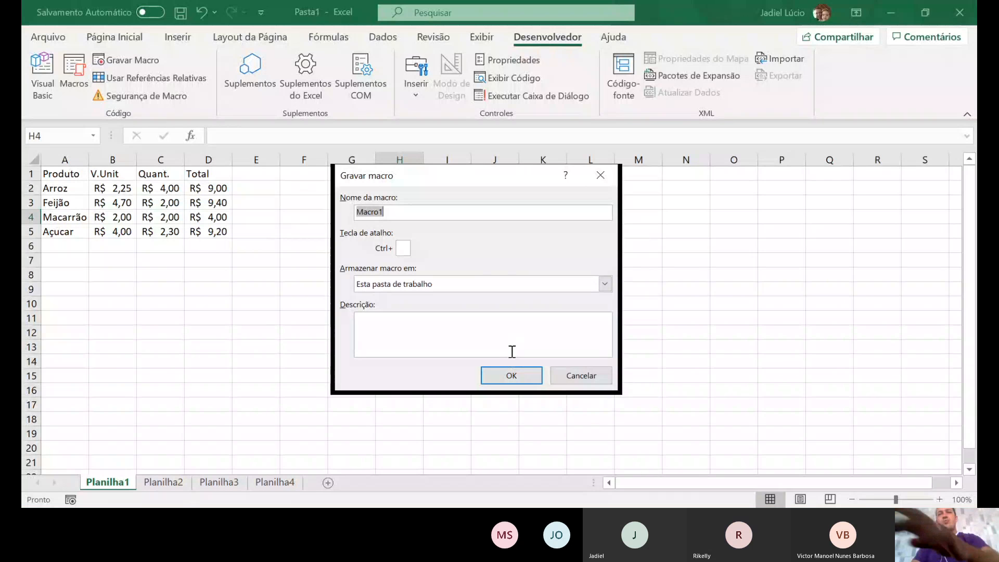
Cancel the macro recording and crop the screenshot pasted in Planilha1 to just the Gravar macro dialog
left_click(582, 376)
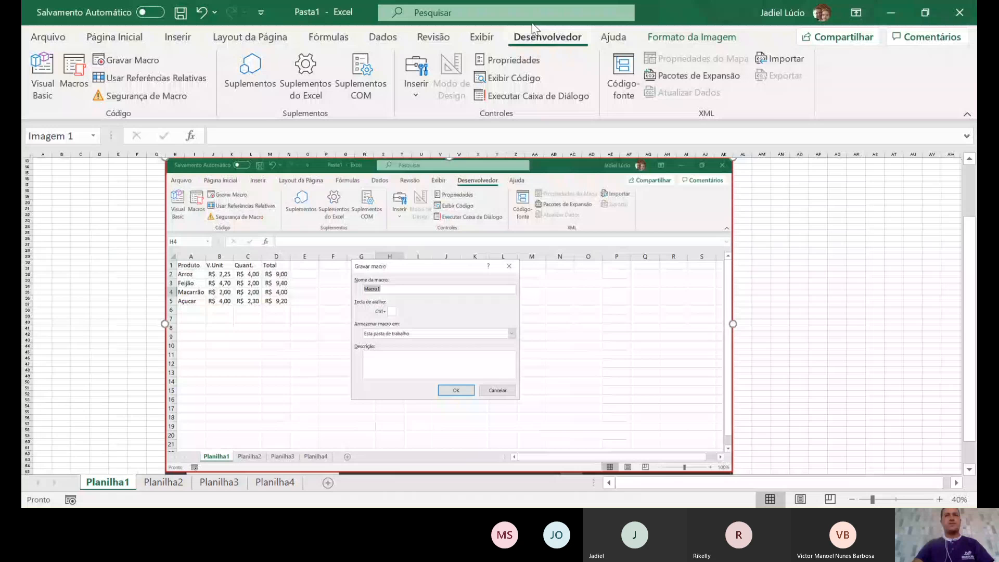
left_click(114, 36)
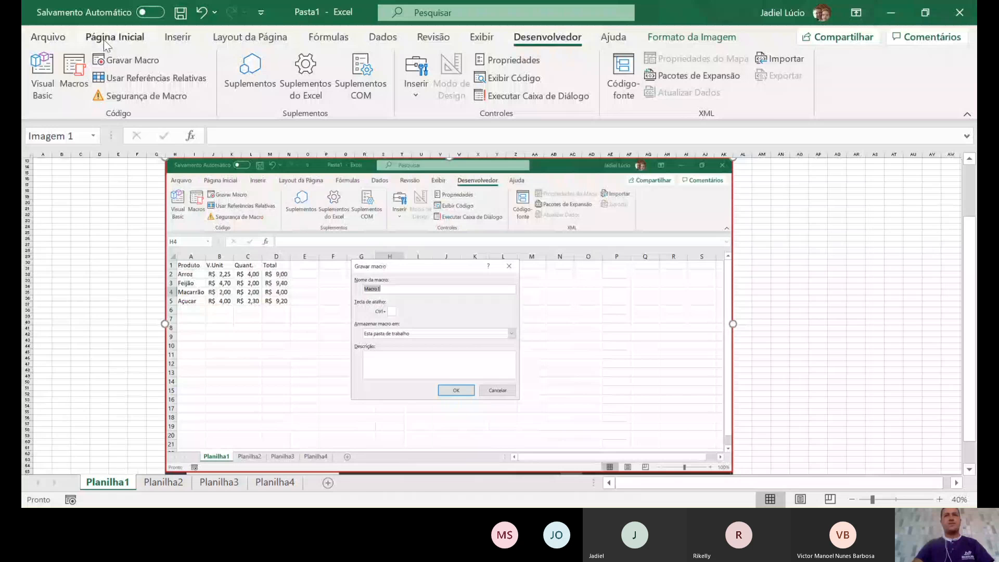
left_click(695, 37)
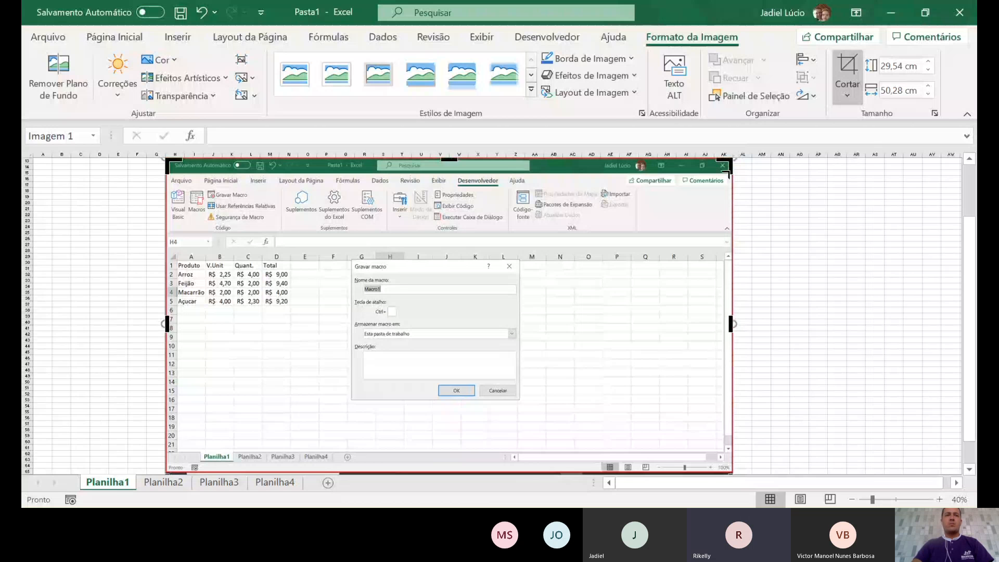
left_click_drag(726, 174, 515, 273)
scroll(177, 411, "down", 2)
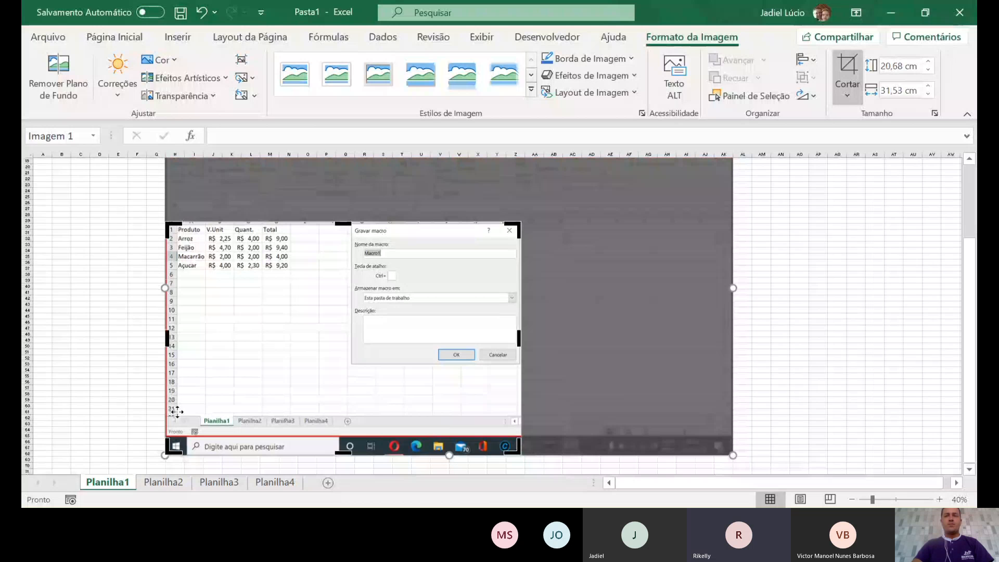
left_click_drag(168, 452, 352, 360)
left_click(856, 328)
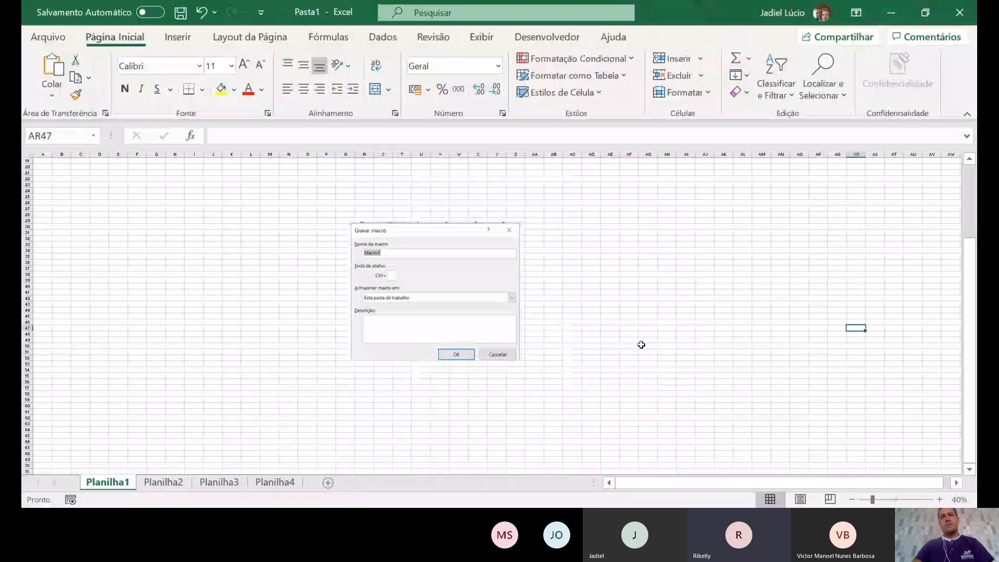
Move the cropped Gravar macro picture to the top of Planilha1, around columns M to R beside the product table
left_click_drag(535, 349, 818, 295)
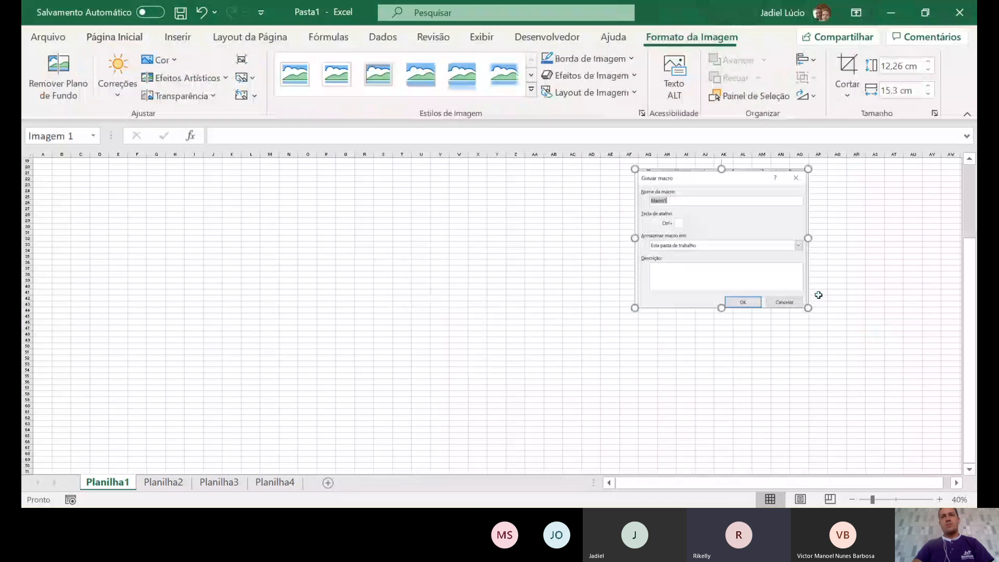
scroll(442, 295, "up", 4)
scroll(442, 295, "up", 8)
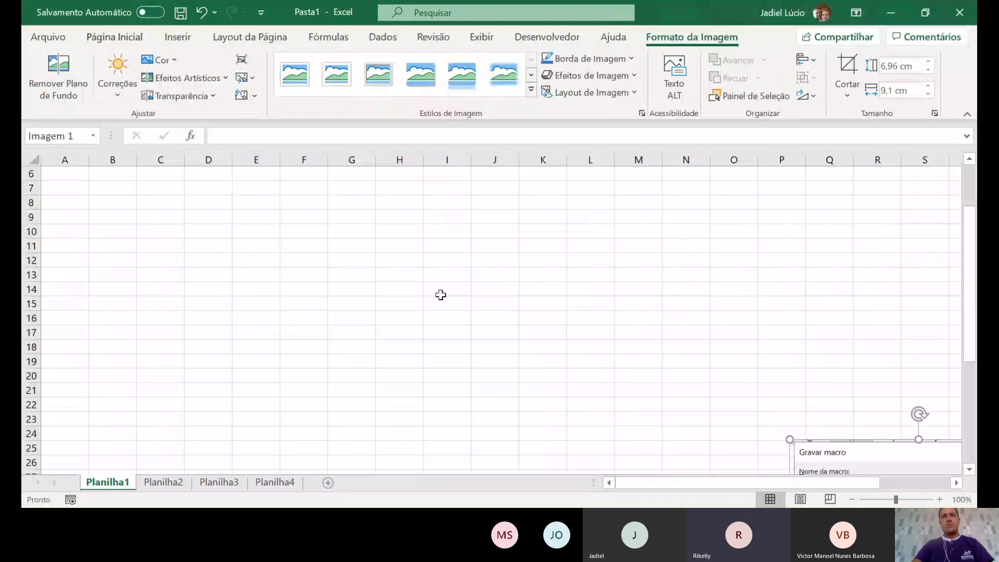
scroll(876, 351, "down", 5)
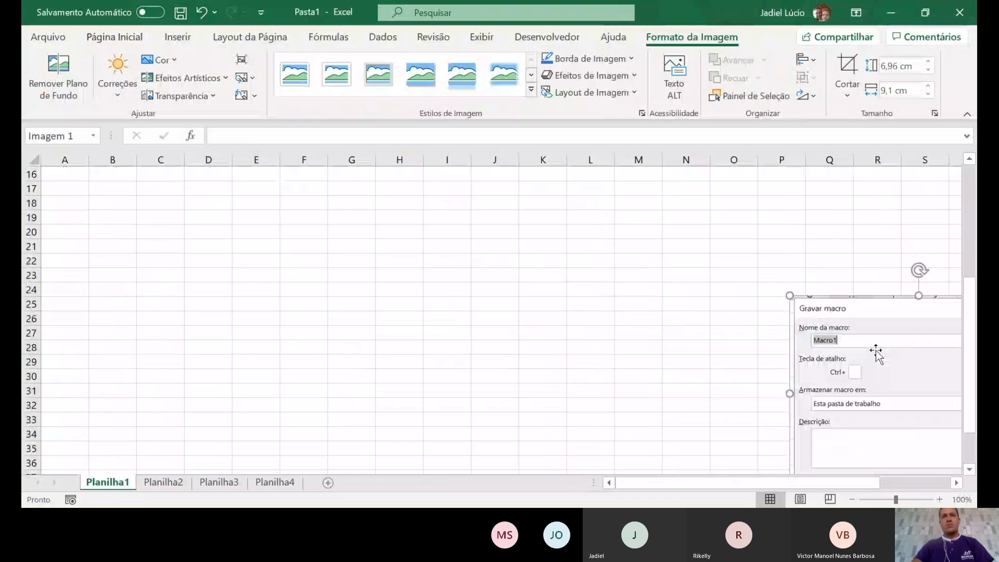
left_click_drag(876, 350, 722, 221)
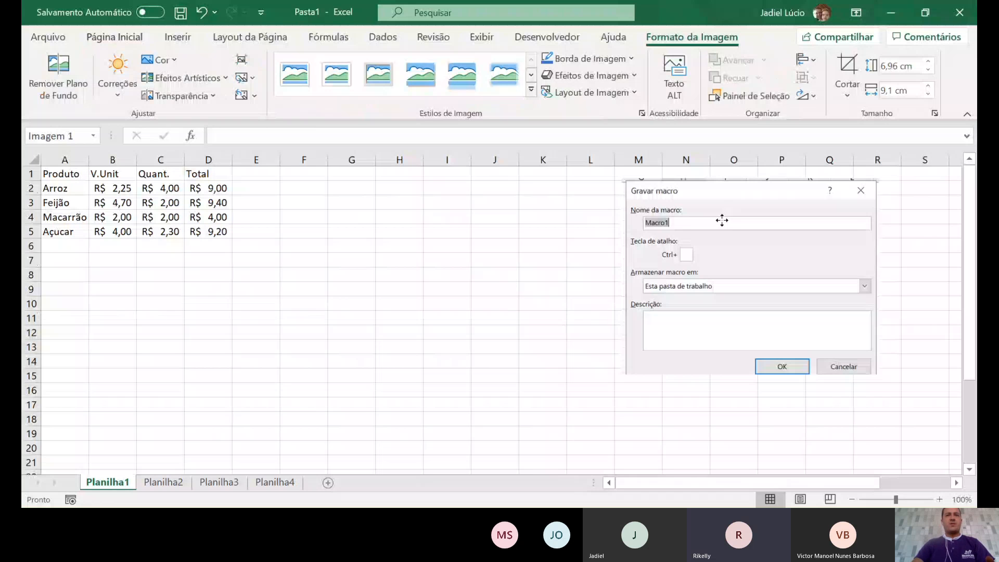
left_click_drag(722, 221, 716, 208)
Select the product table A1:D5 and set up a macro recording named formatação with shortcut letter k, stored in Esta pasta de trabalho
left_click_drag(65, 174, 196, 233)
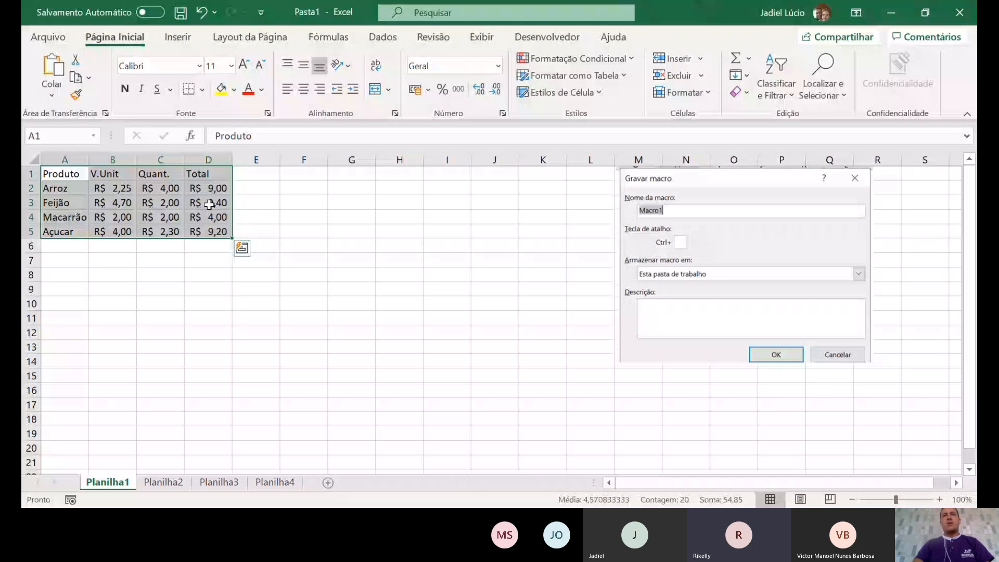
left_click(547, 37)
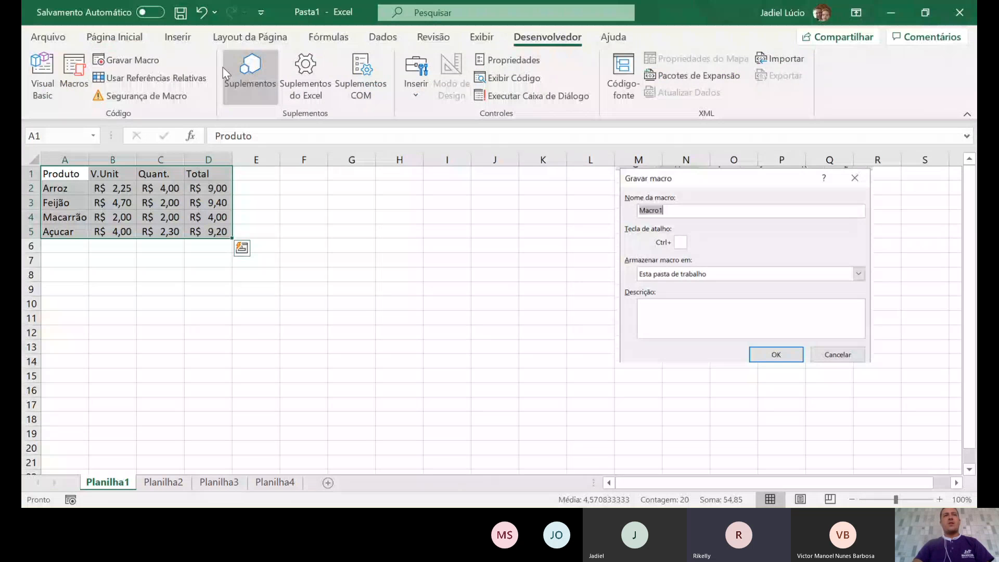
left_click(107, 66)
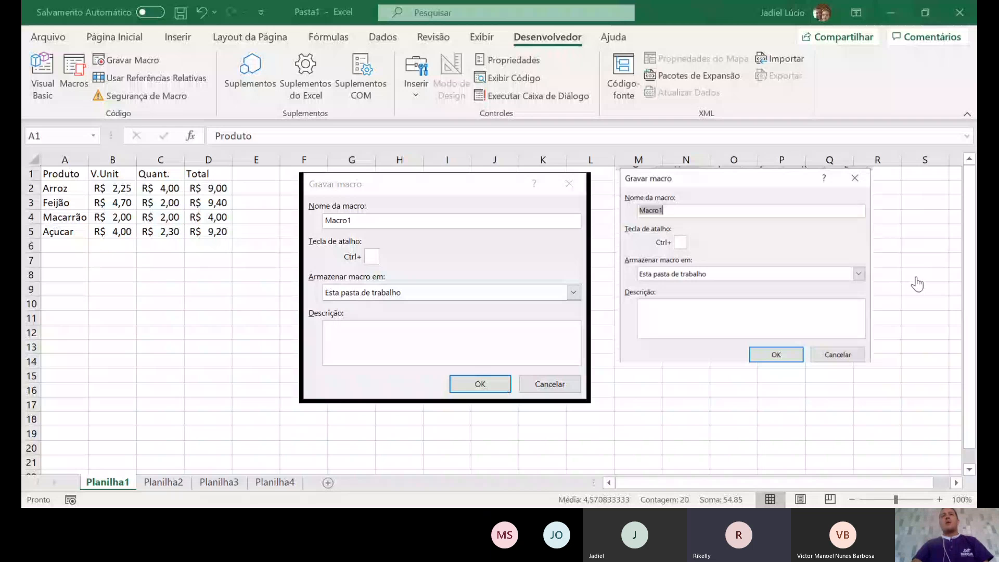
left_click(292, 380)
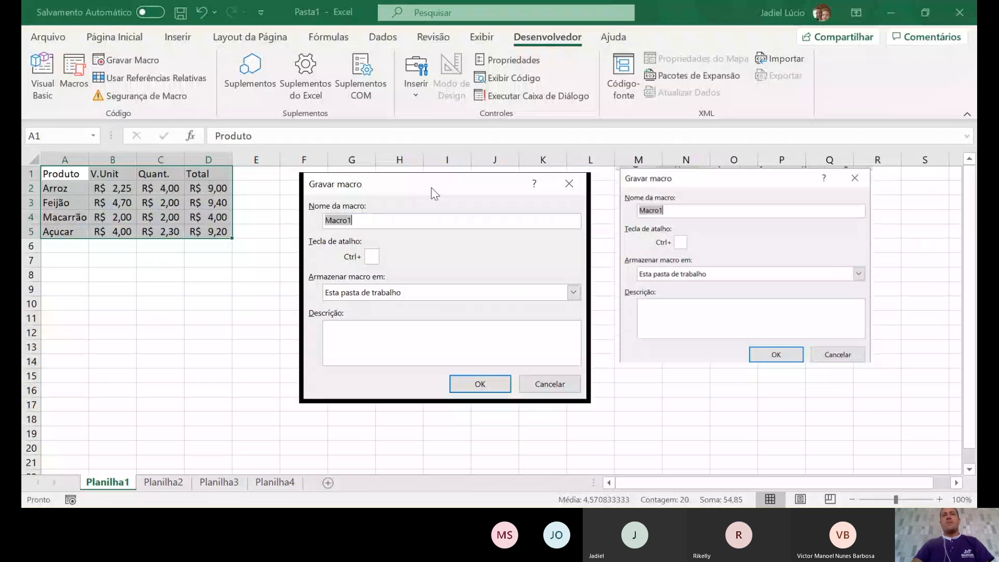
left_click_drag(432, 188, 434, 186)
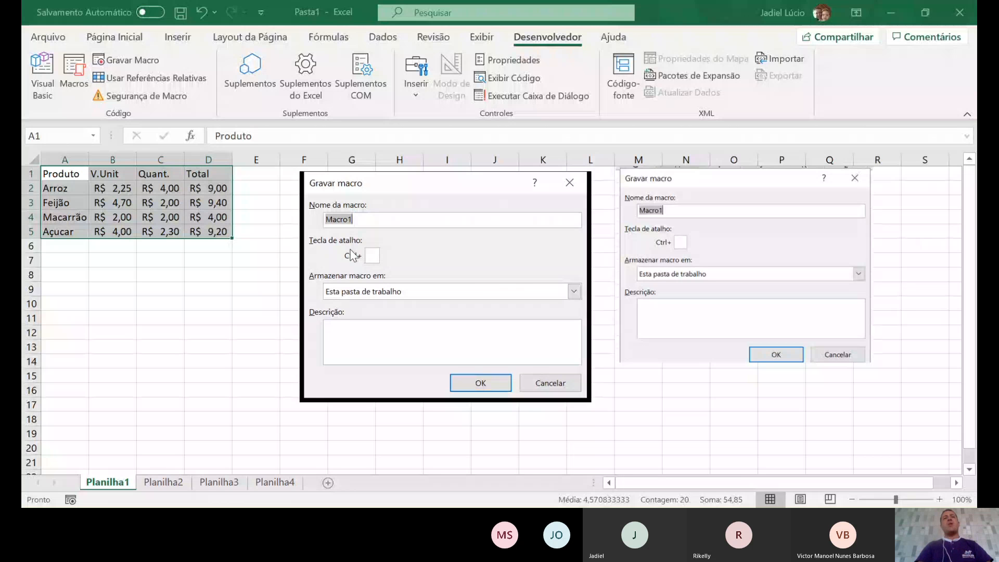
type("formatação")
key("Tab")
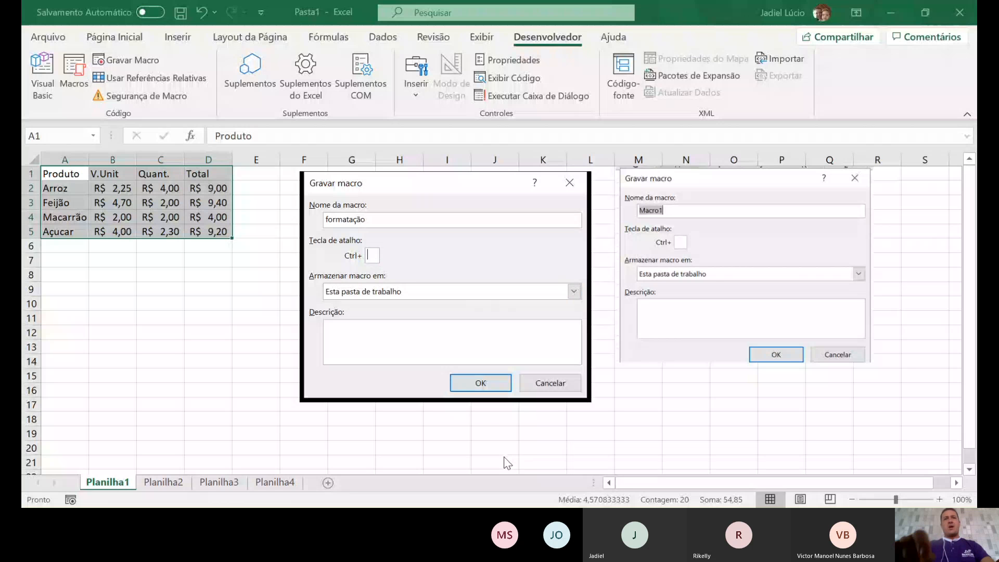
type("k")
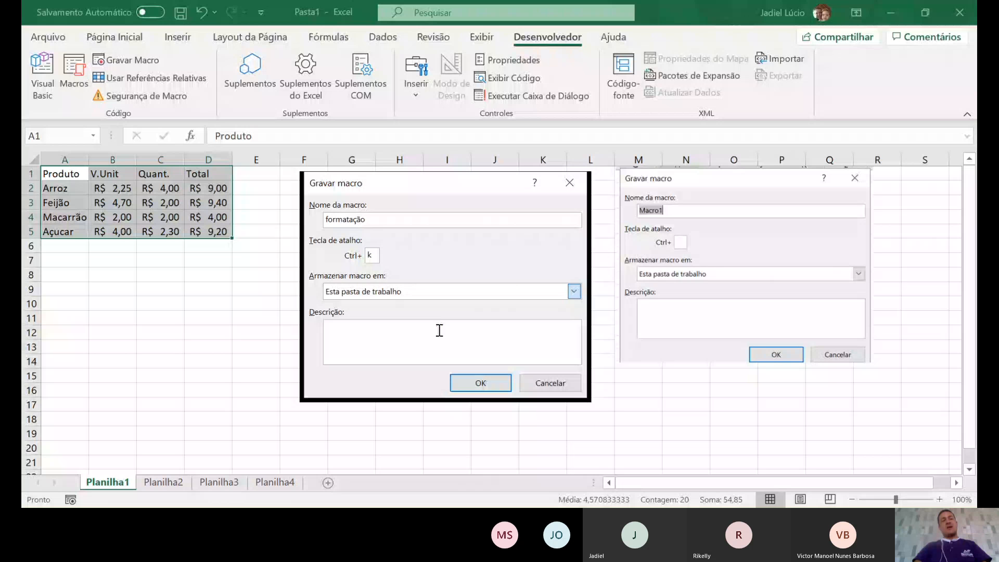
key("Tab")
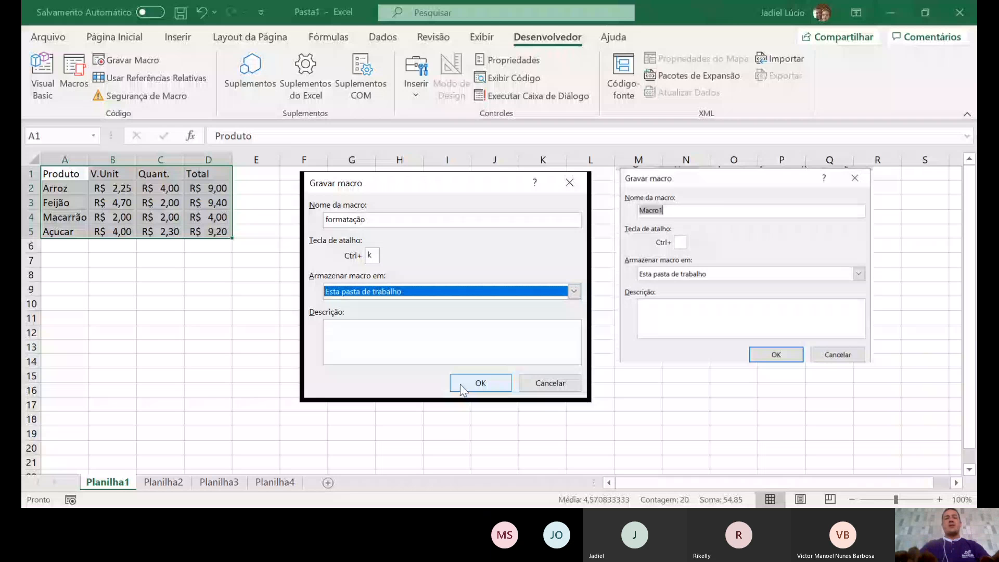
Enter the macro description "Está macro aplicará uma formtação nos dados." and start the recording
left_click(354, 337)
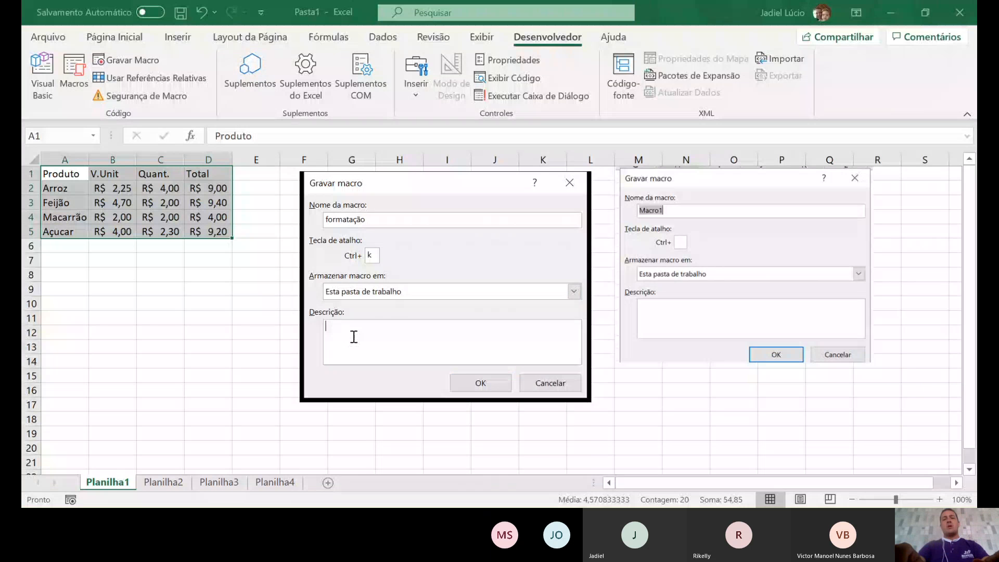
type("Está macro aplicará um")
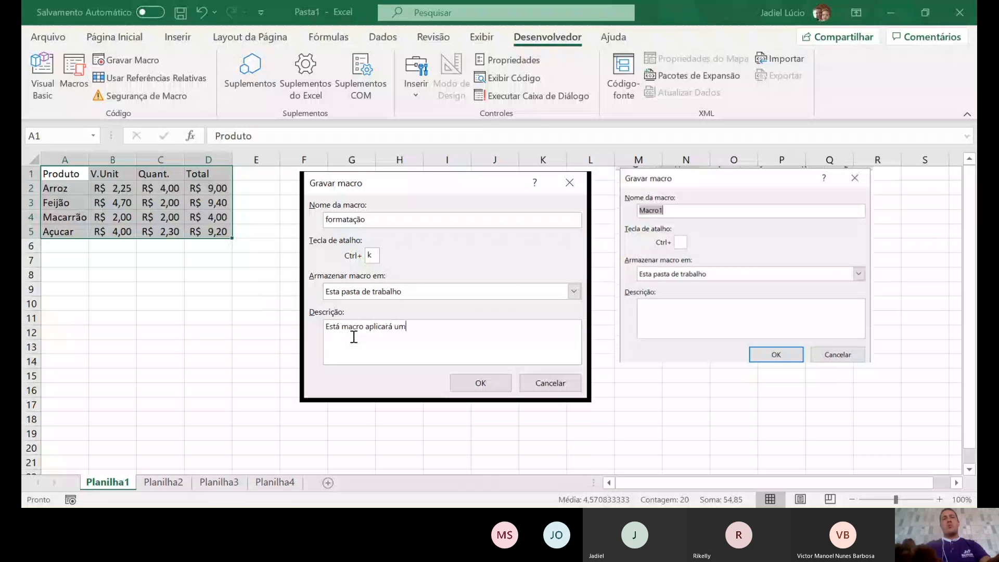
type("a formtação")
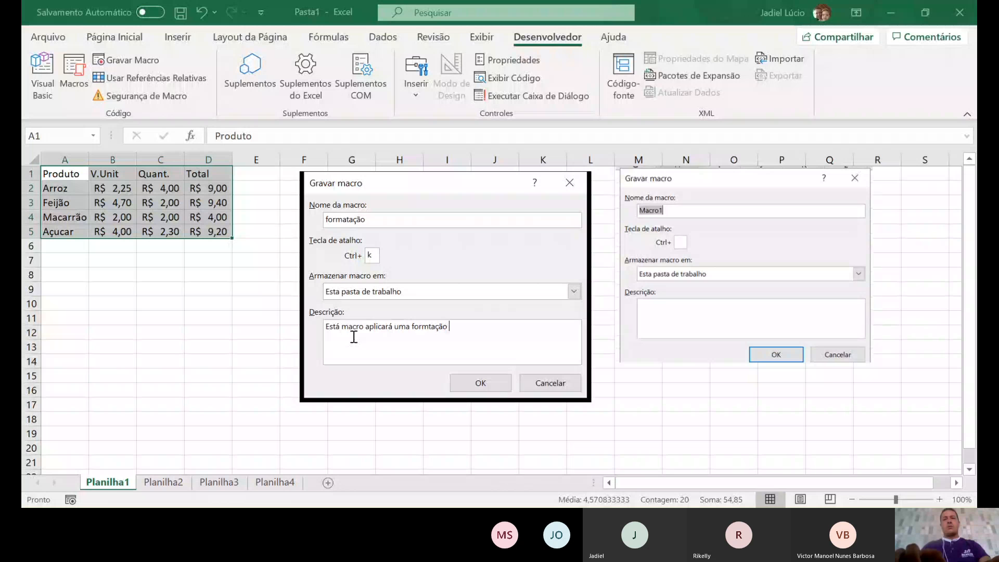
type(" nos dados.")
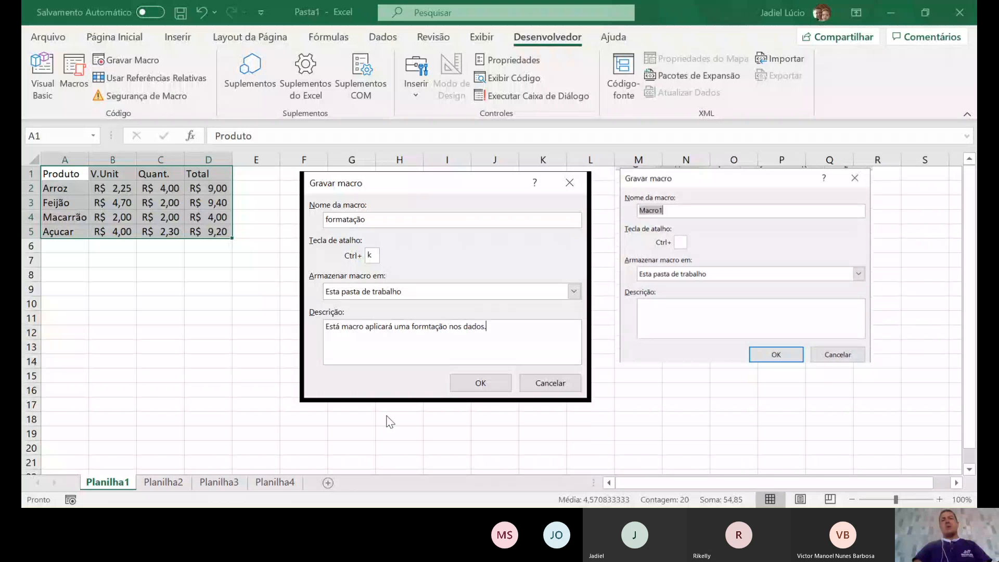
left_click(479, 384)
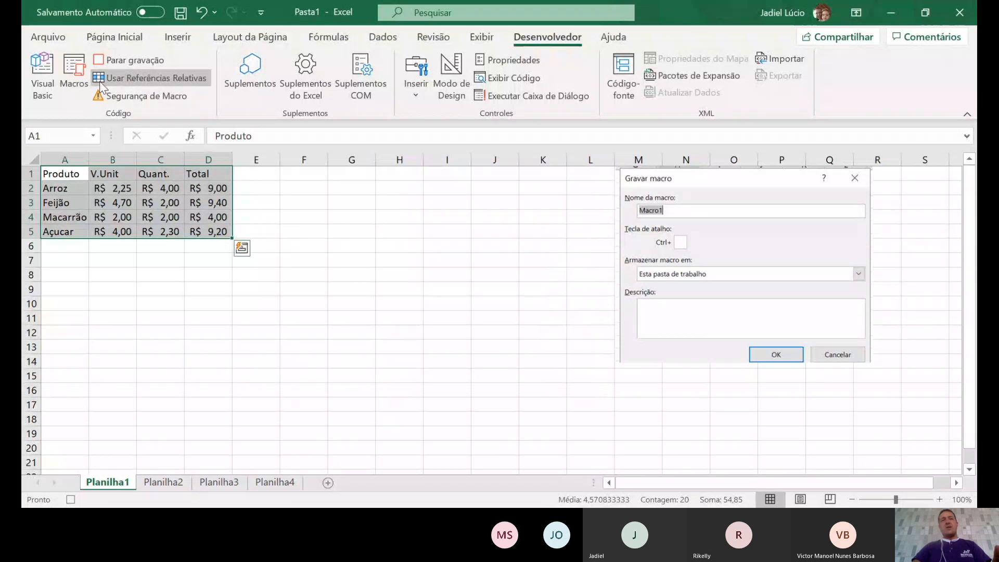
Format the header row A1:D1 with a dark green fill and bold white text
left_click(89, 174)
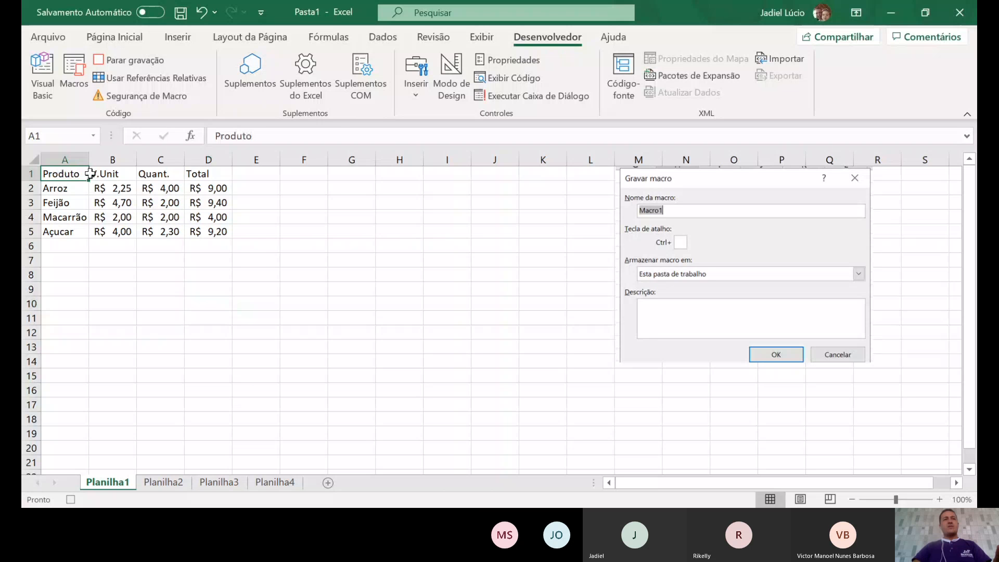
left_click_drag(83, 173, 203, 173)
left_click(114, 37)
left_click(234, 89)
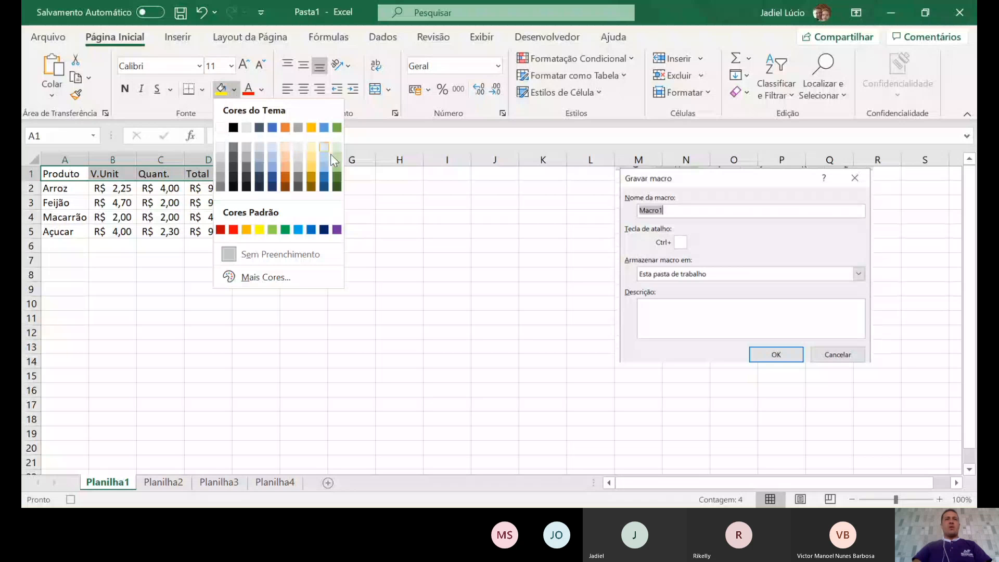
left_click(337, 175)
left_click(261, 90)
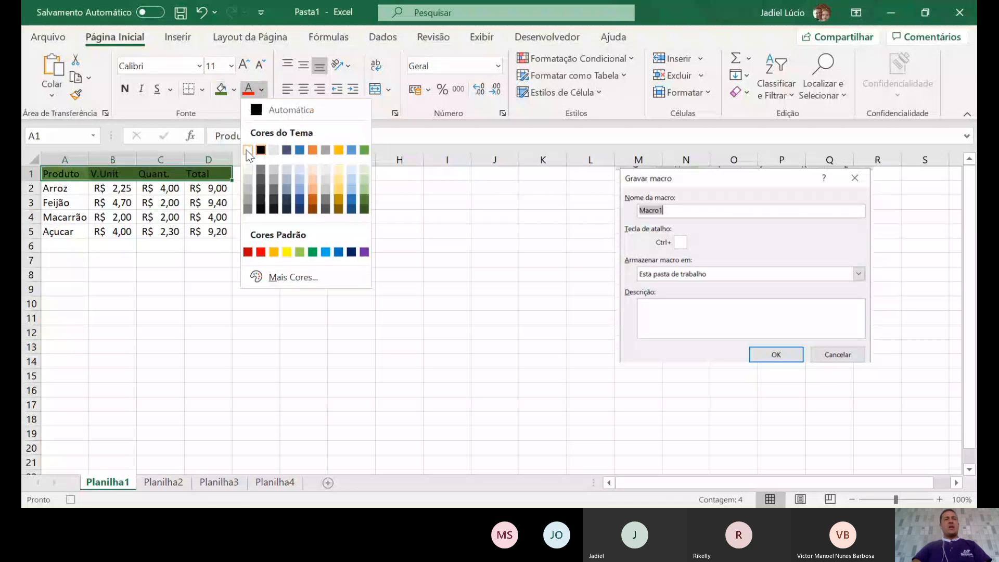
left_click(247, 151)
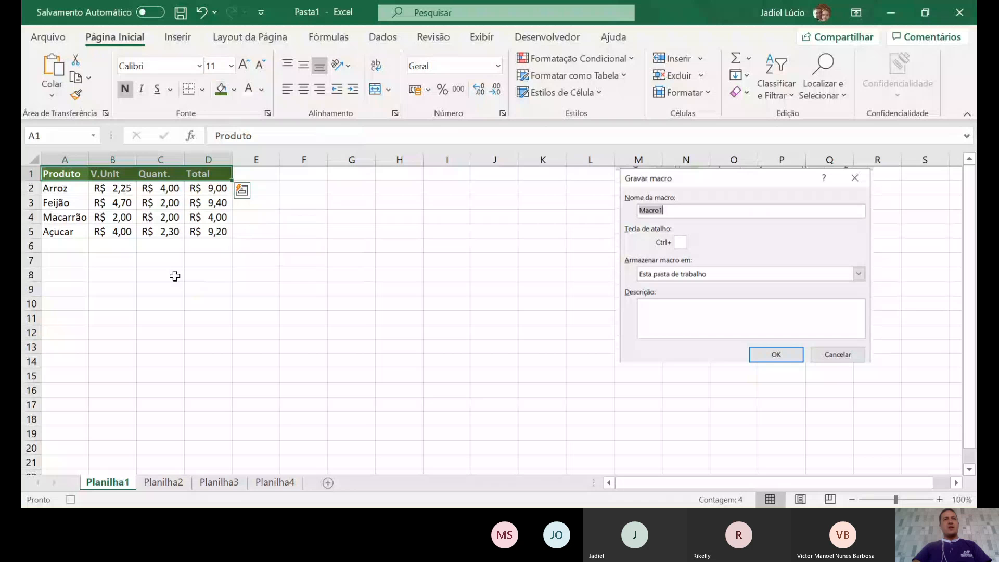
Fill the data rows with light green, make the product names bold orange, and stop the macro recording
left_click_drag(58, 203, 207, 207)
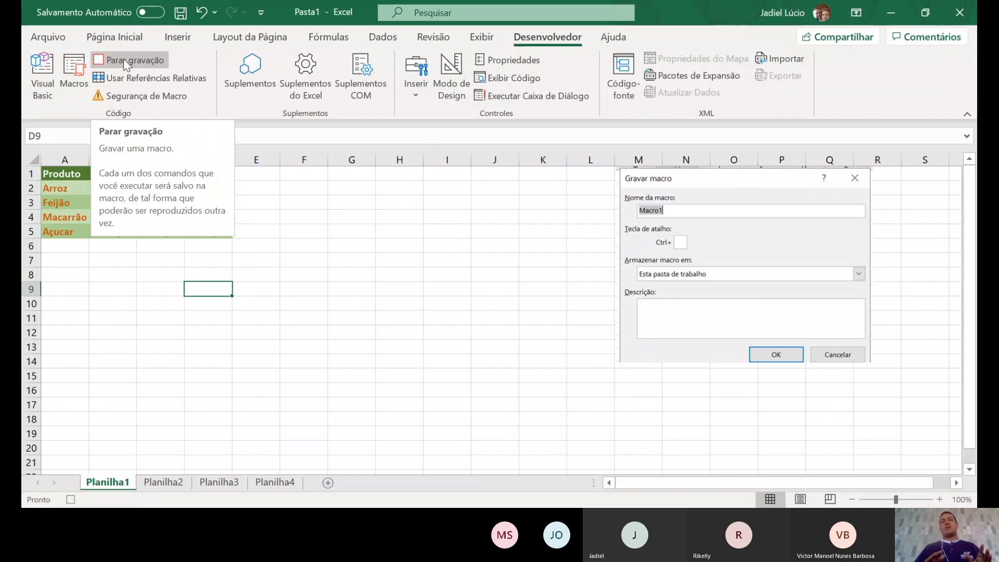
left_click(124, 60)
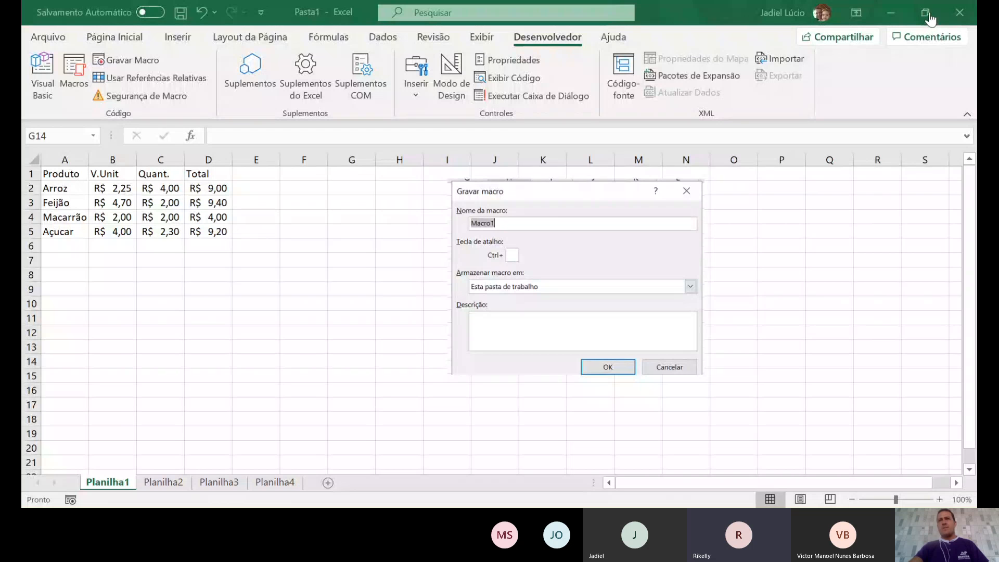
Select the unformatted product table A1:D5 and set up another macro recording with the name "format."
left_click(283, 275)
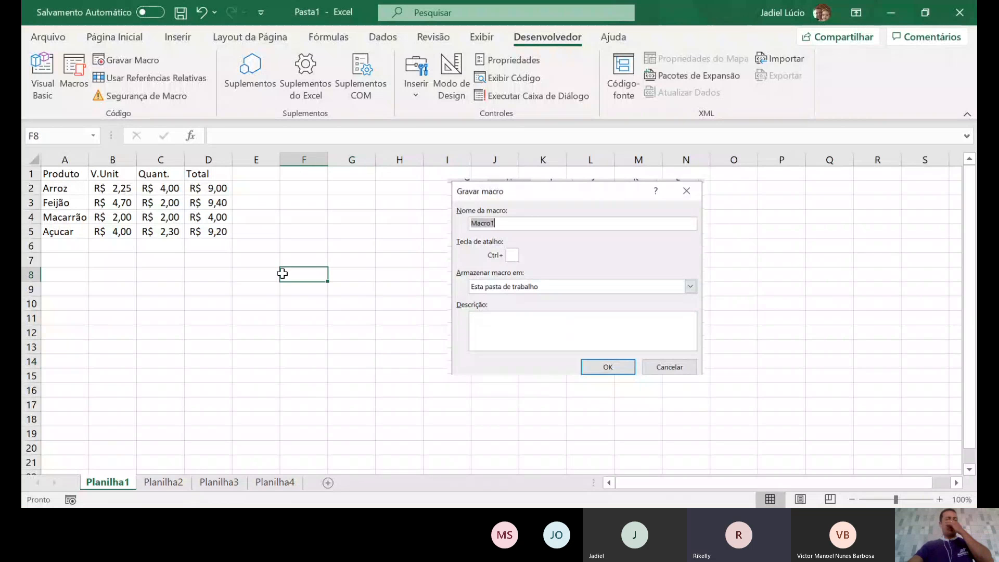
left_click(305, 379)
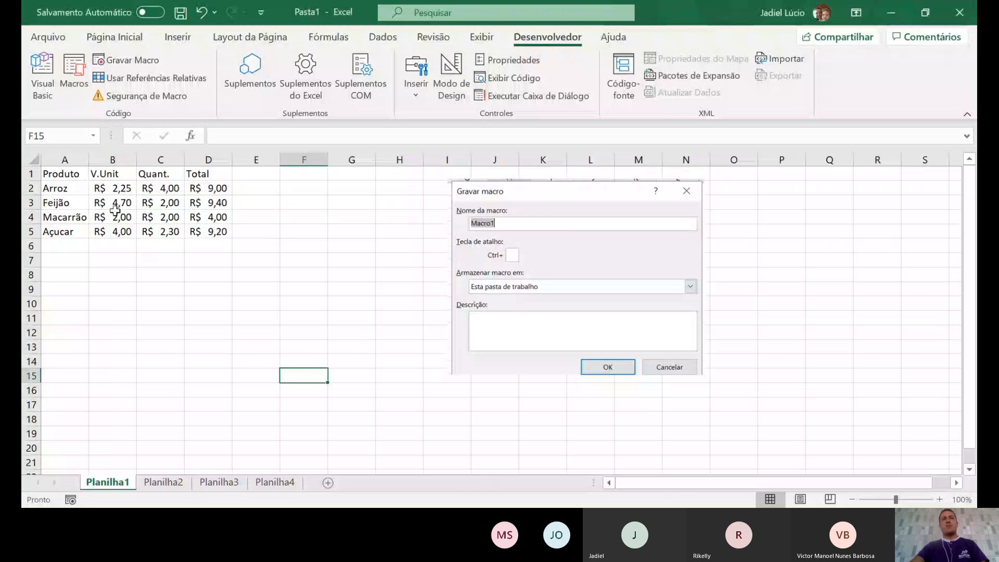
left_click(70, 174)
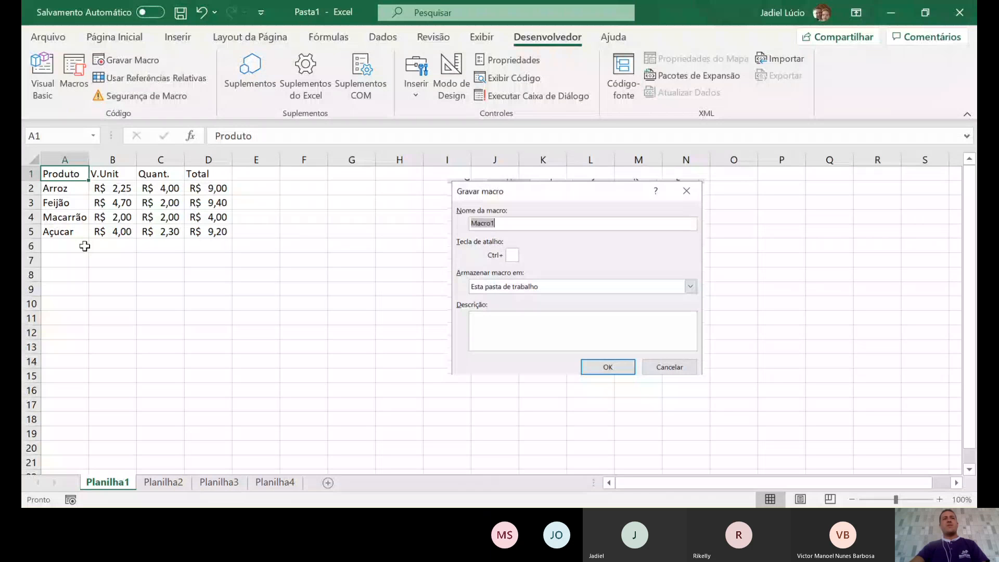
key("ctrl+a")
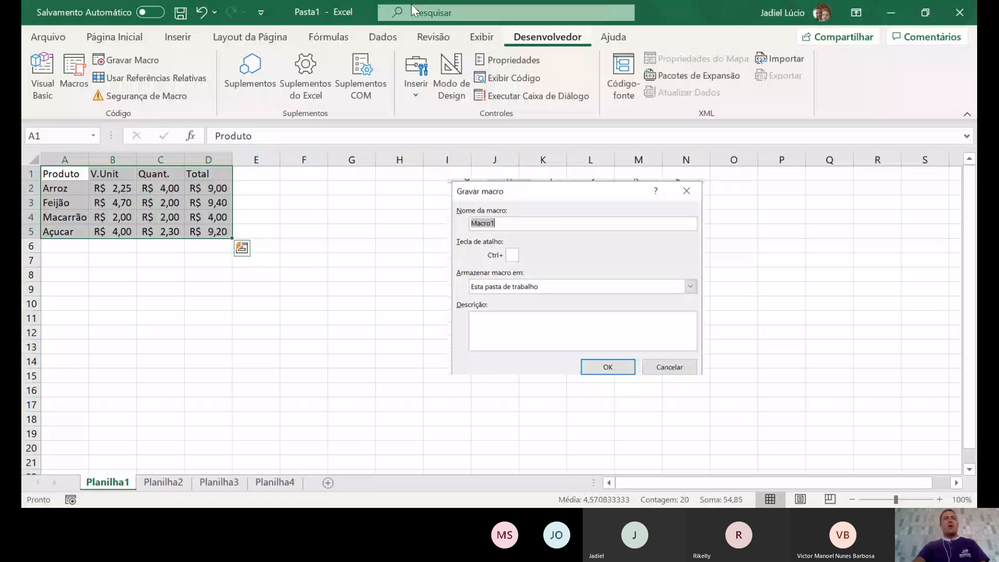
left_click(138, 58)
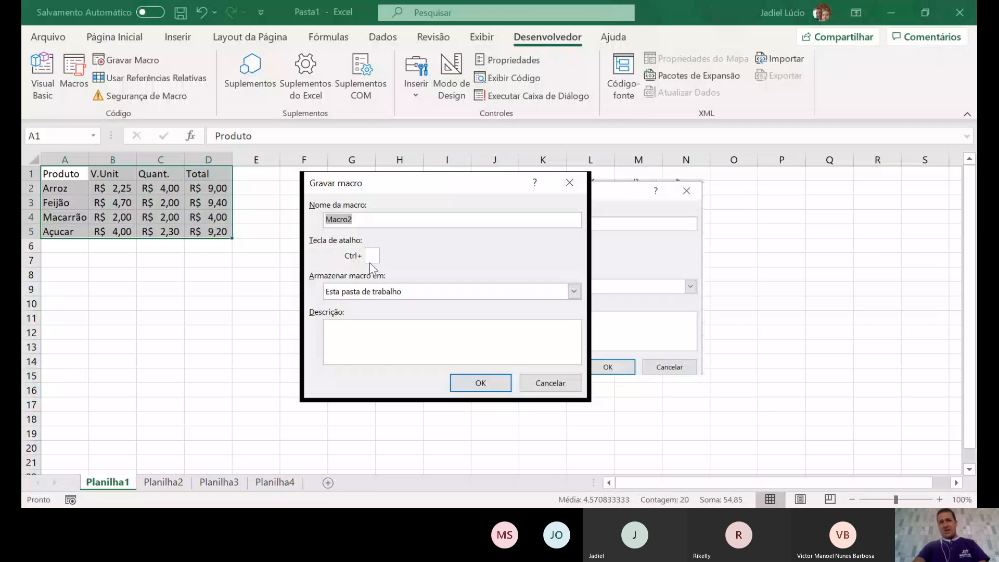
type("format.")
key("Tab")
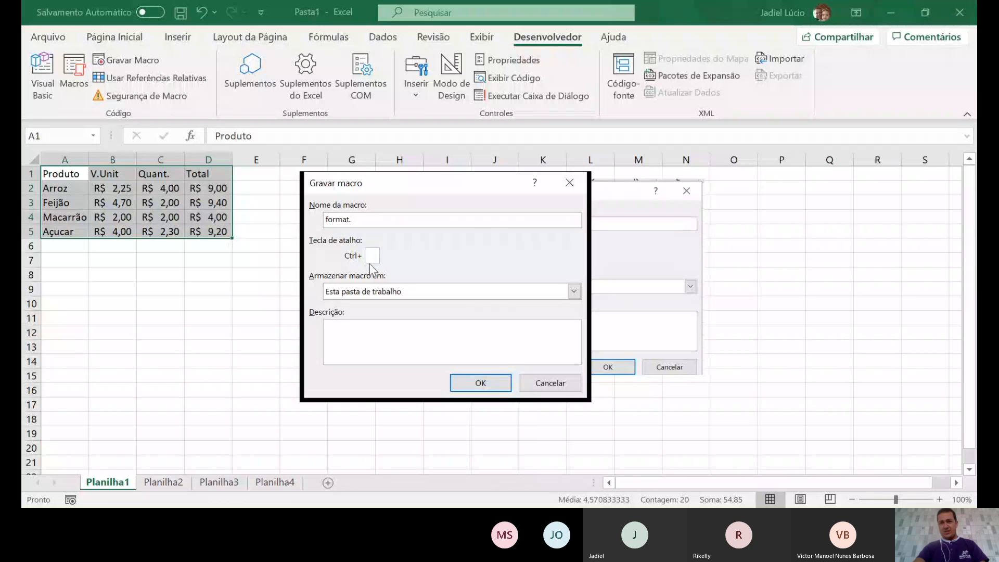
left_click(904, 470)
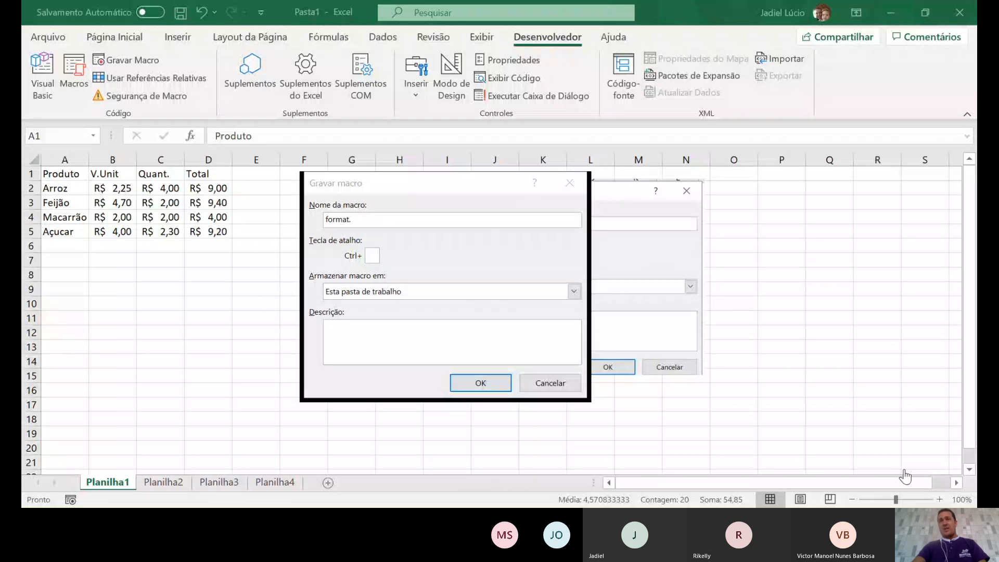
left_click(929, 12)
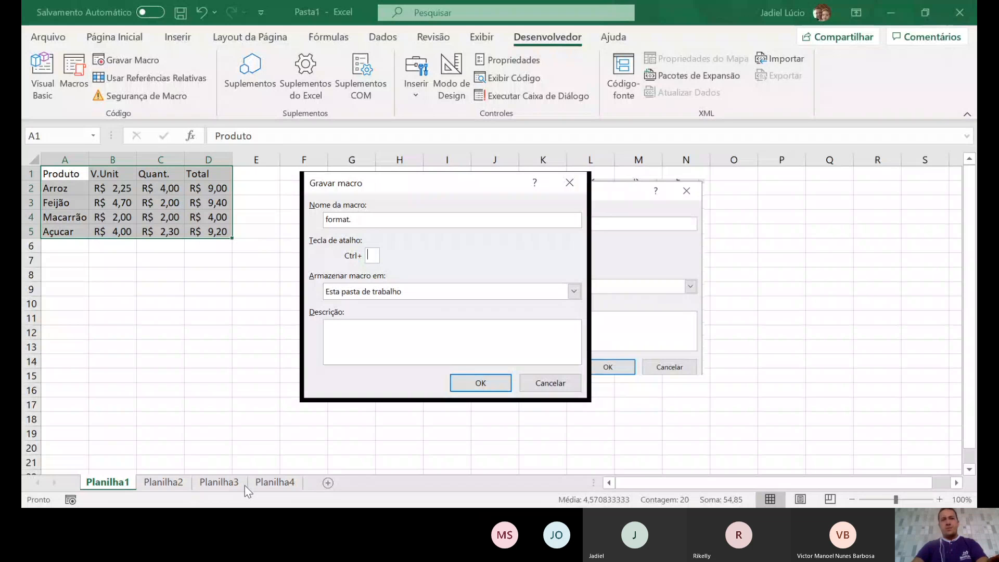
Enter the macro description "Estoá macro irá formatar os dados", correct the macro name and start the recording
left_click(393, 337)
type("Estoá macro irá formatar os dados")
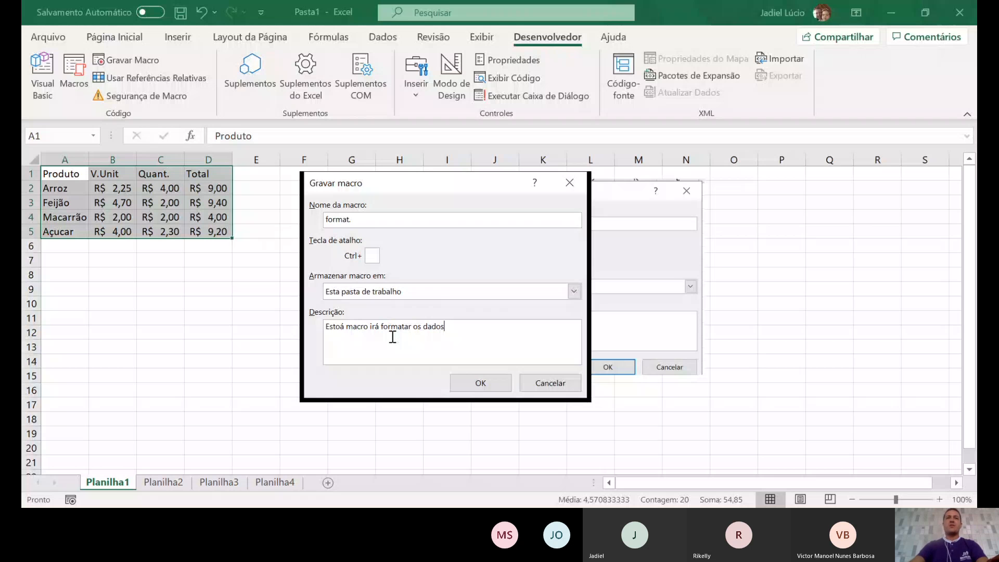
left_click(480, 383)
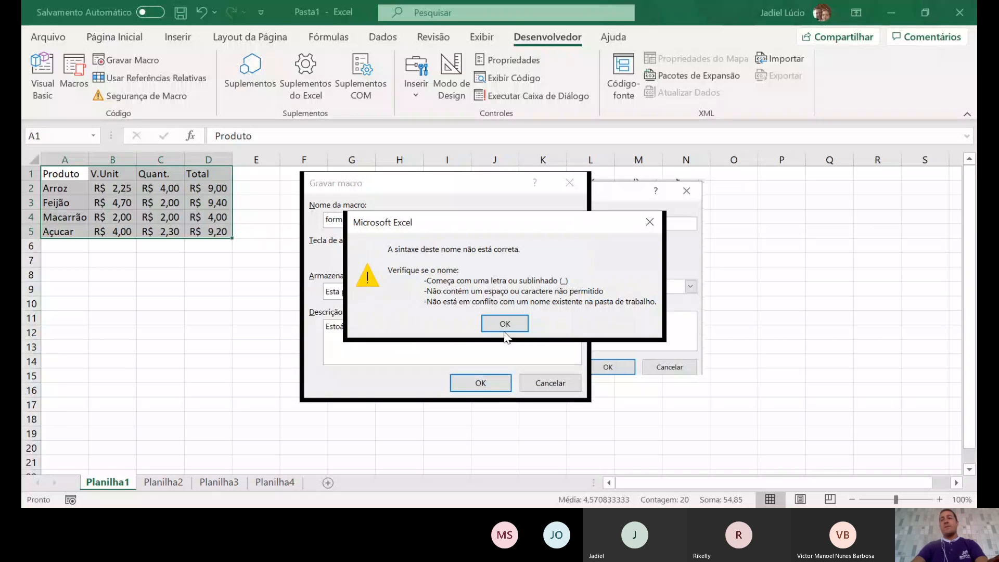
left_click(504, 323)
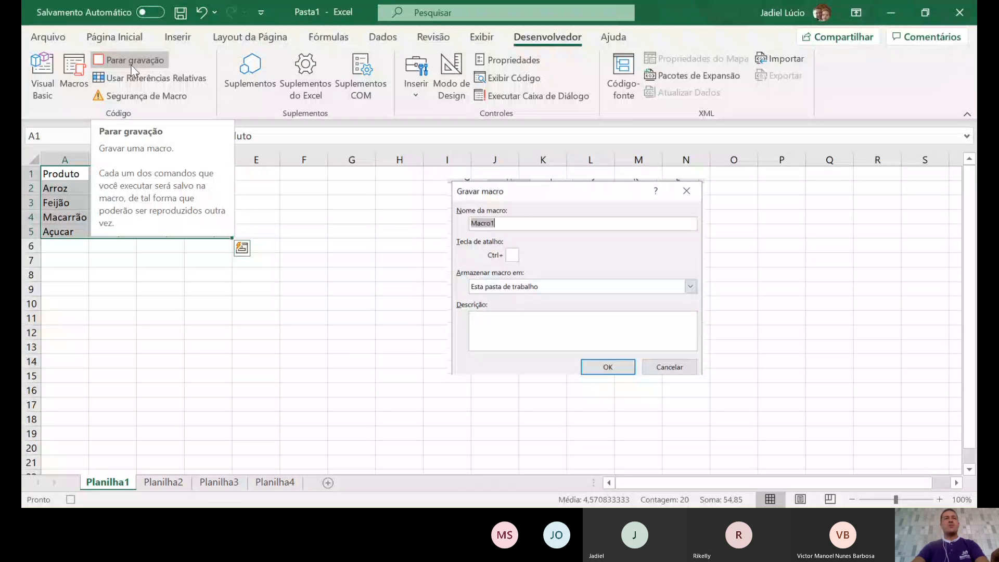
Give the table header A1:D1 a dark green fill with white bold text while recording
left_click(208, 303)
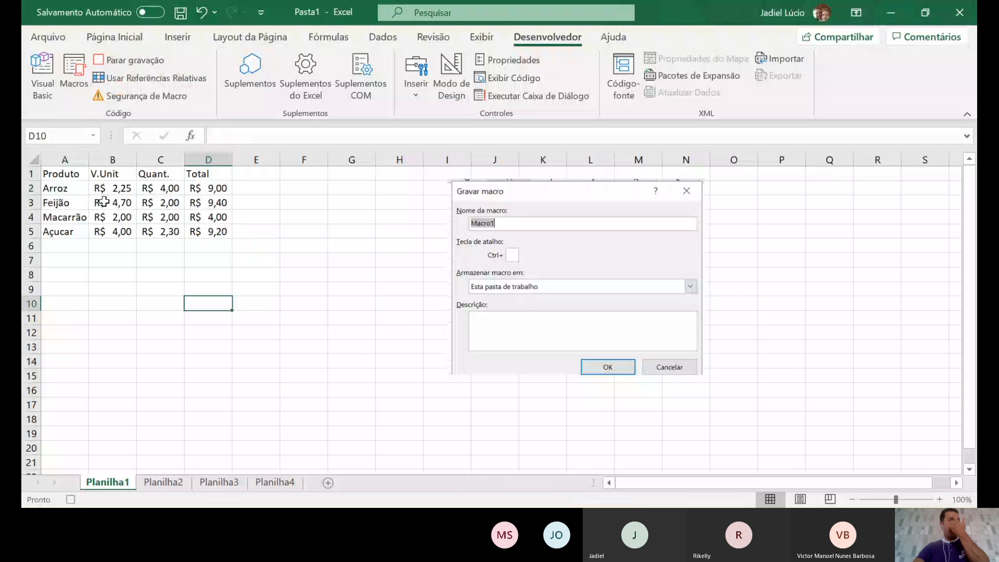
left_click(63, 168)
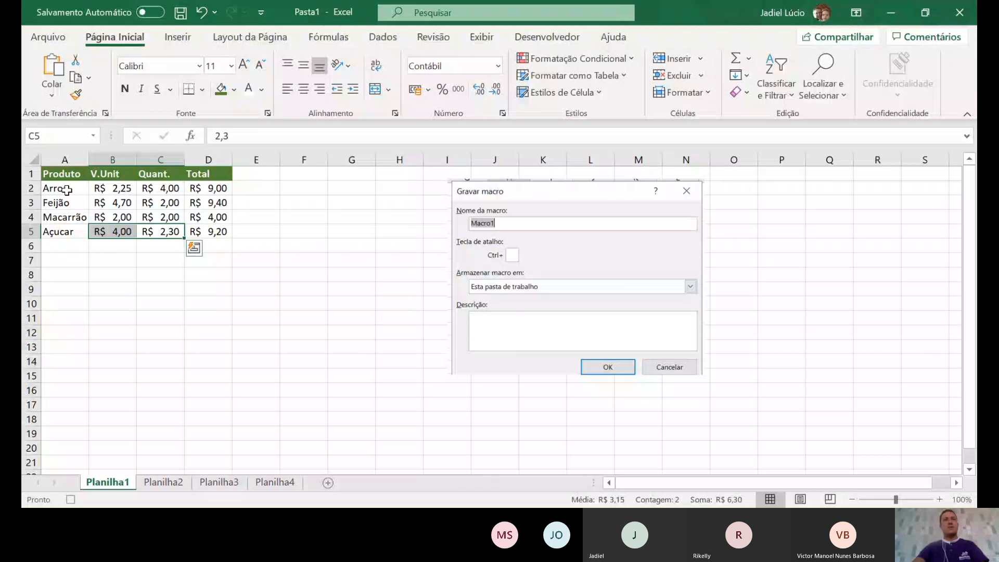
Fill data rows 2 to 5 with alternating light green shades and color the product names in A2:A5 red
left_click(235, 96)
left_click(329, 141)
left_click(112, 216)
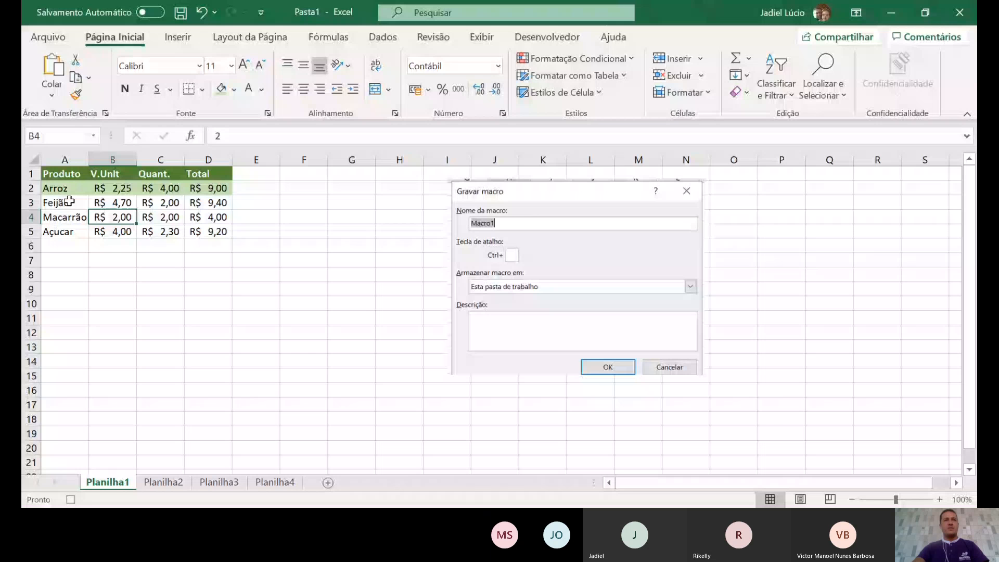
left_click_drag(64, 217, 209, 217)
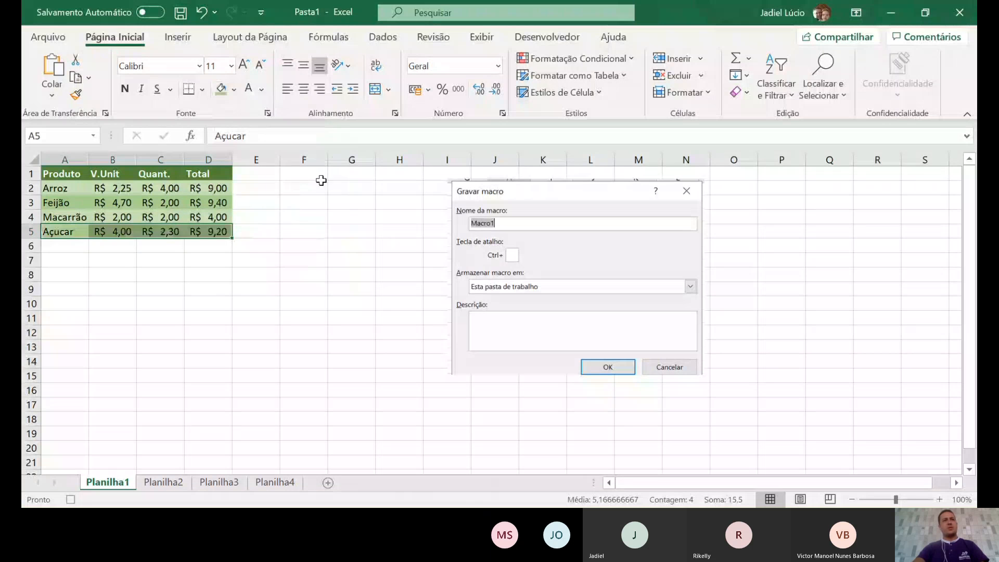
left_click_drag(63, 188, 68, 233)
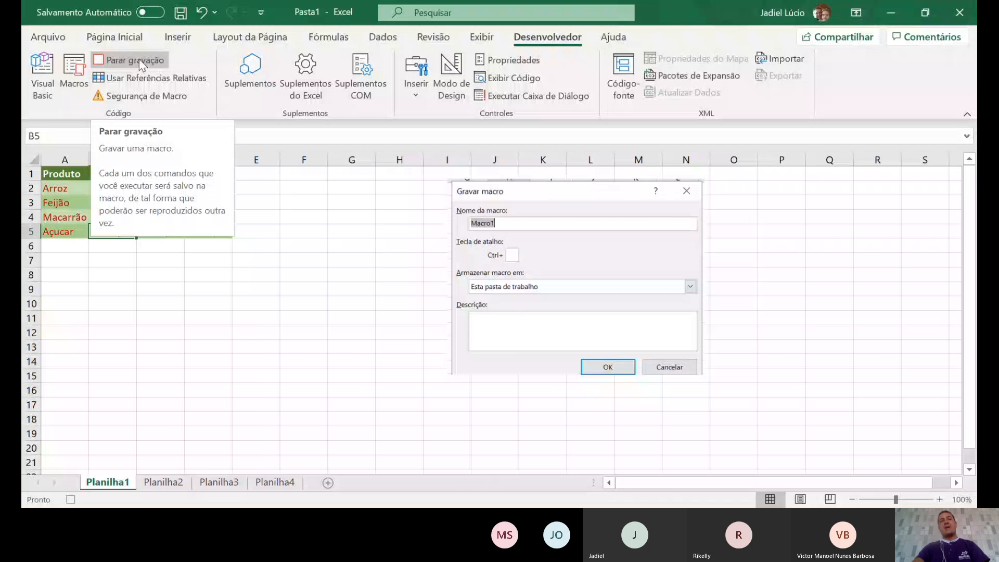
Stop recording the table formatting macro on Planilha1
left_click(139, 58)
left_click(173, 203)
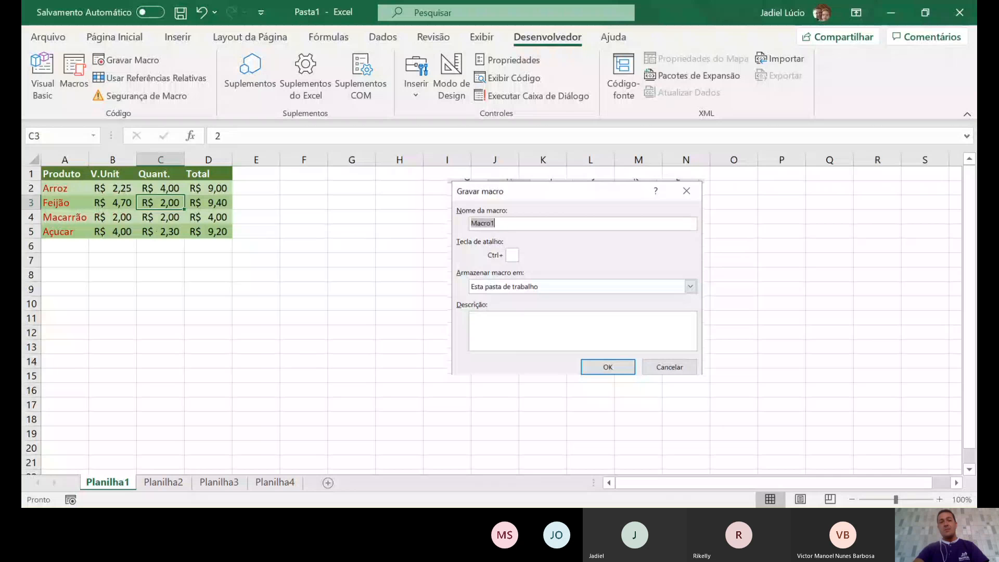
left_click(733, 426)
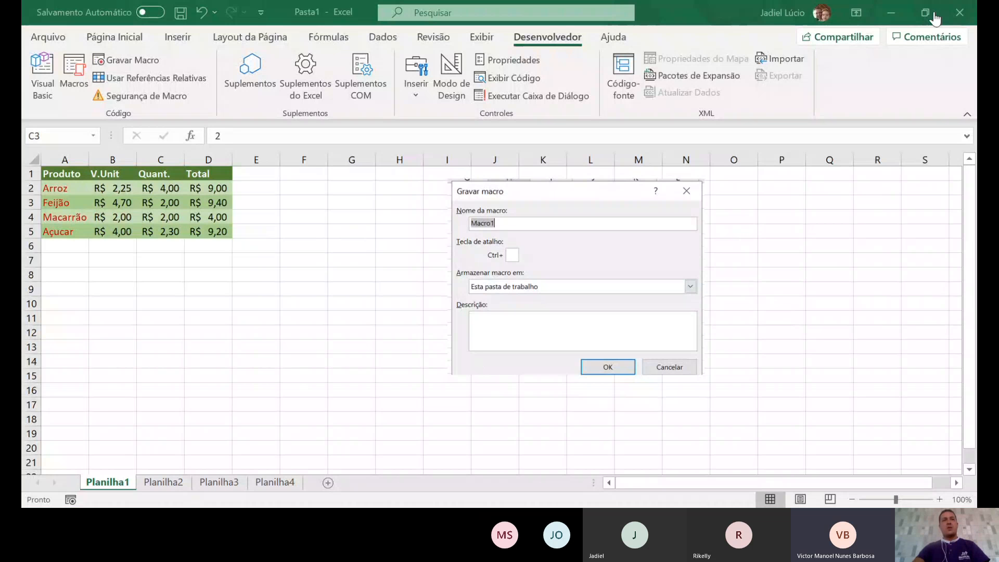
Run the recorded formatting macro on the unformatted product table in Planilha2
left_click(163, 482)
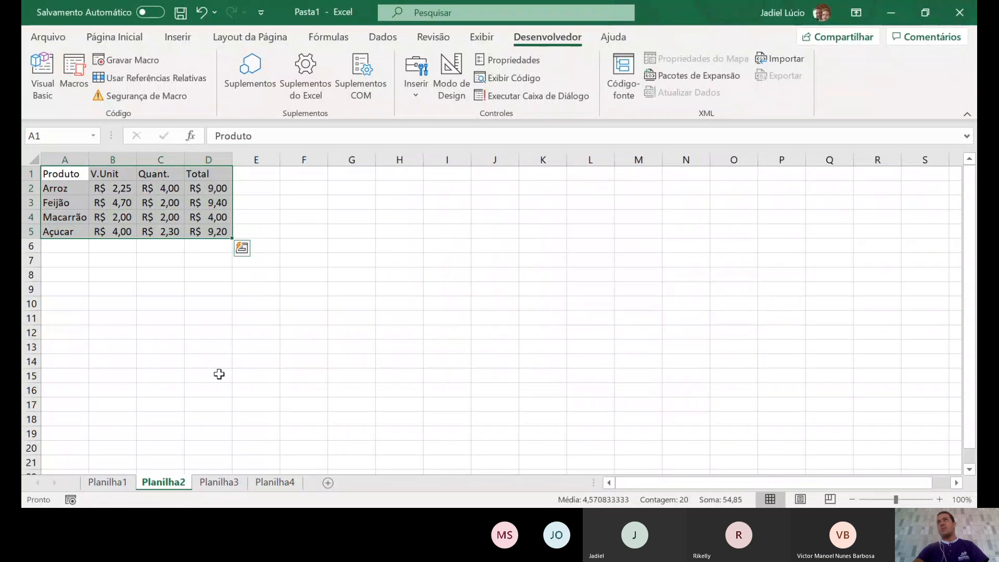
left_click(166, 318)
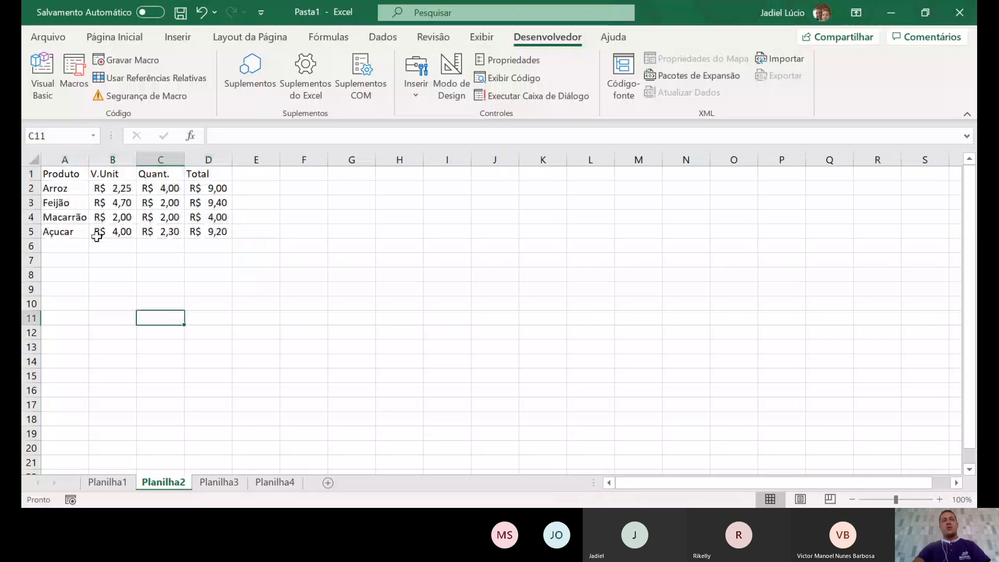
left_click(64, 217)
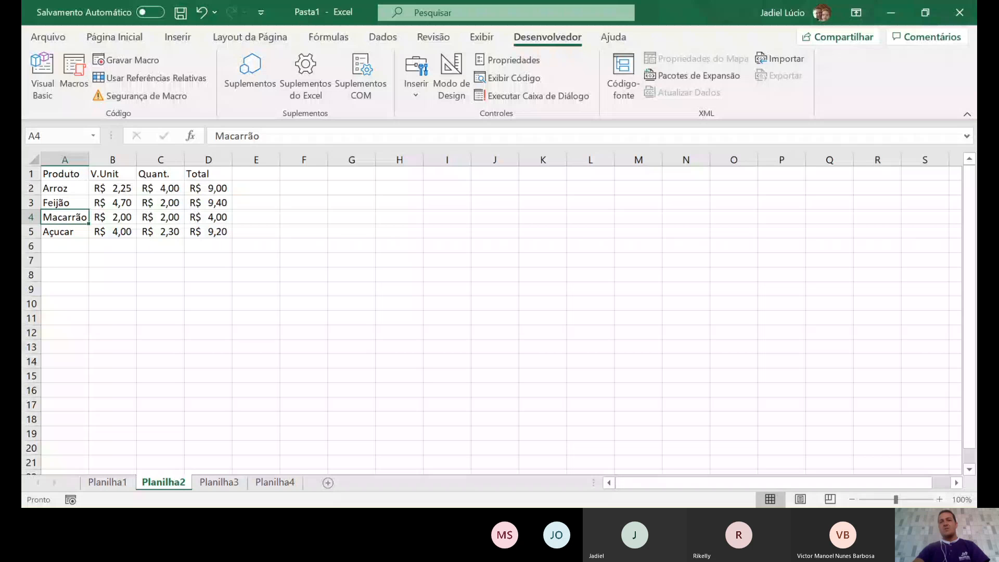
key("alt+Tab")
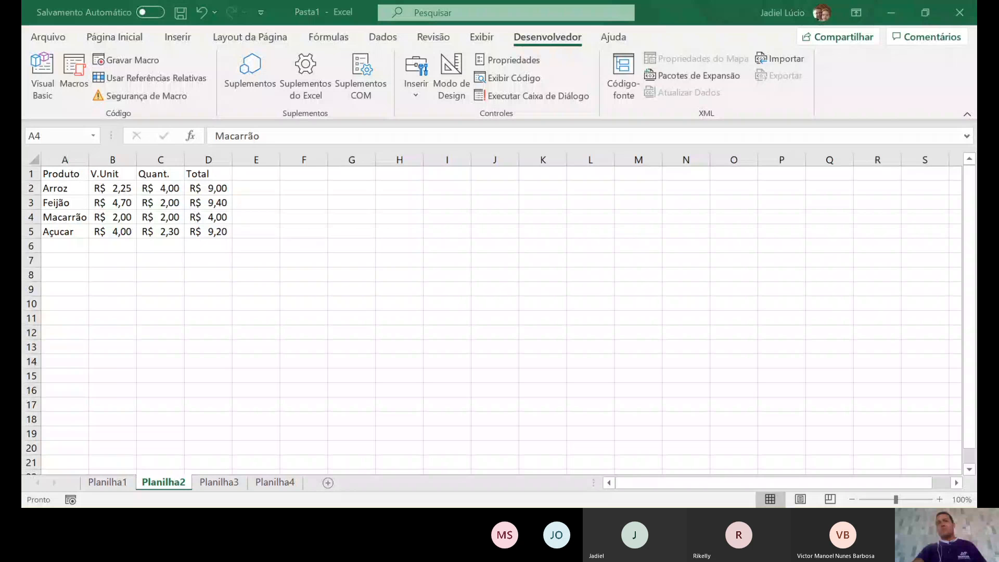
left_click(304, 260)
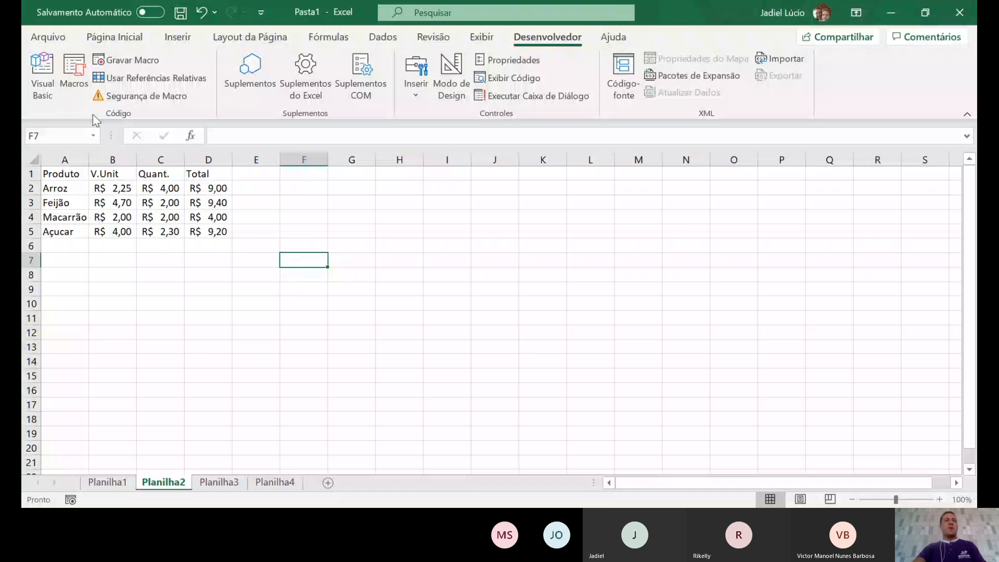
left_click(74, 72)
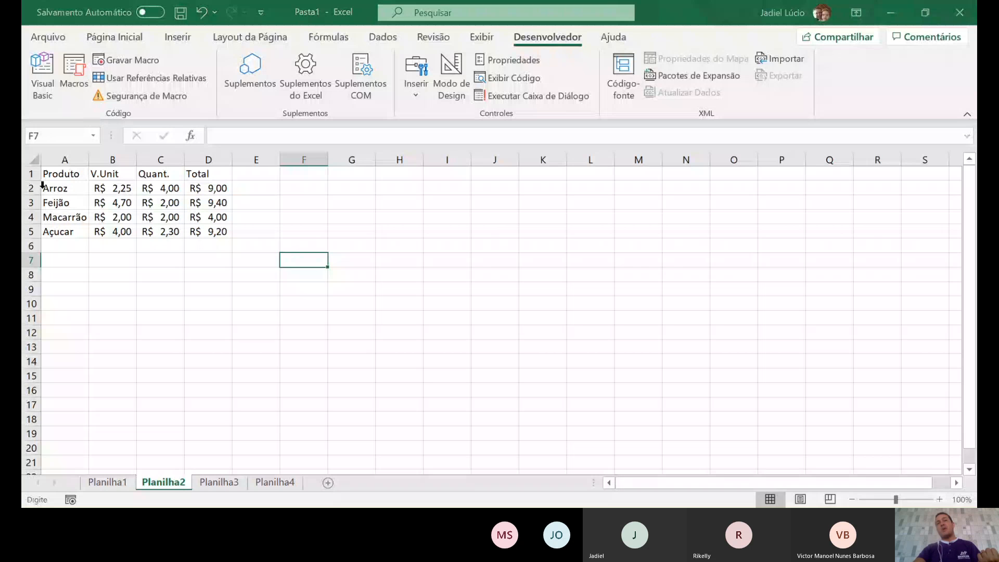
left_click(333, 220)
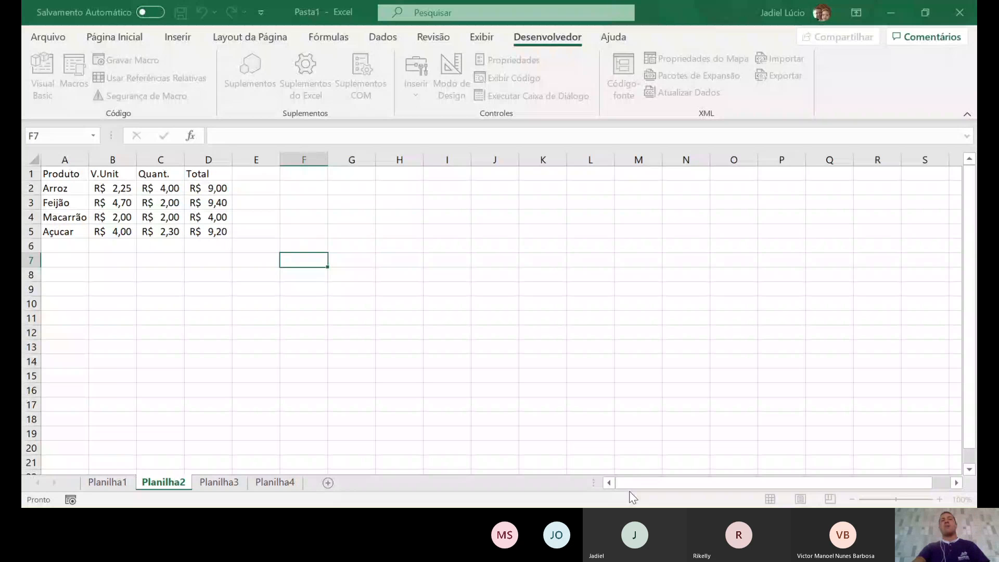
left_click(172, 253)
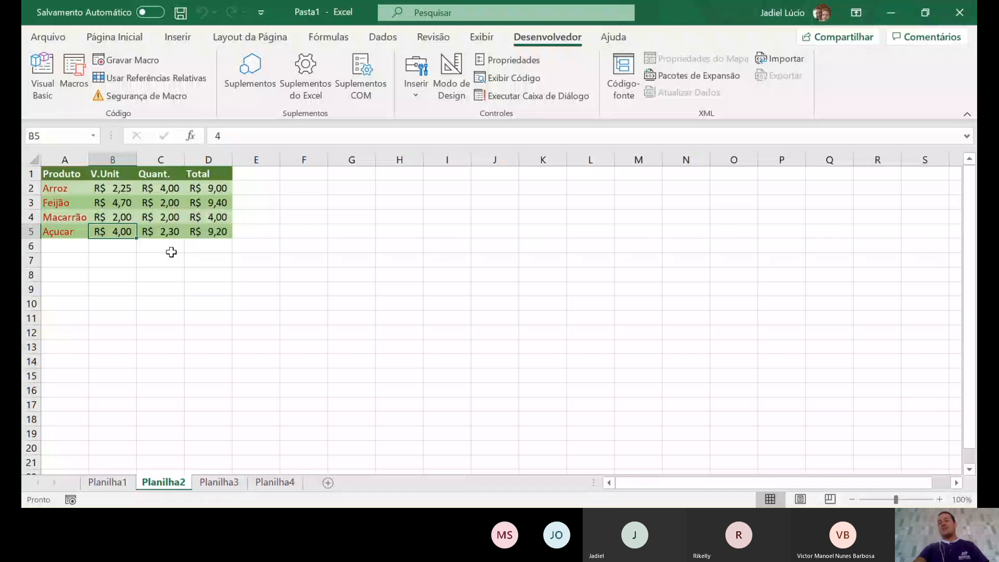
Review the product tables on Planilha3 and Planilha4, switching between the two sheets to compare their formatting
left_click(218, 482)
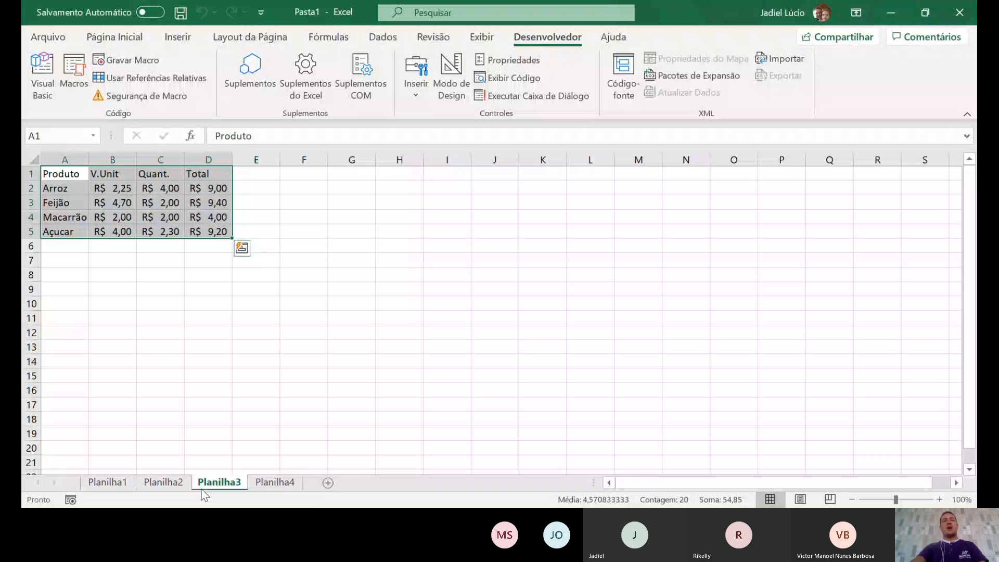
left_click(275, 482)
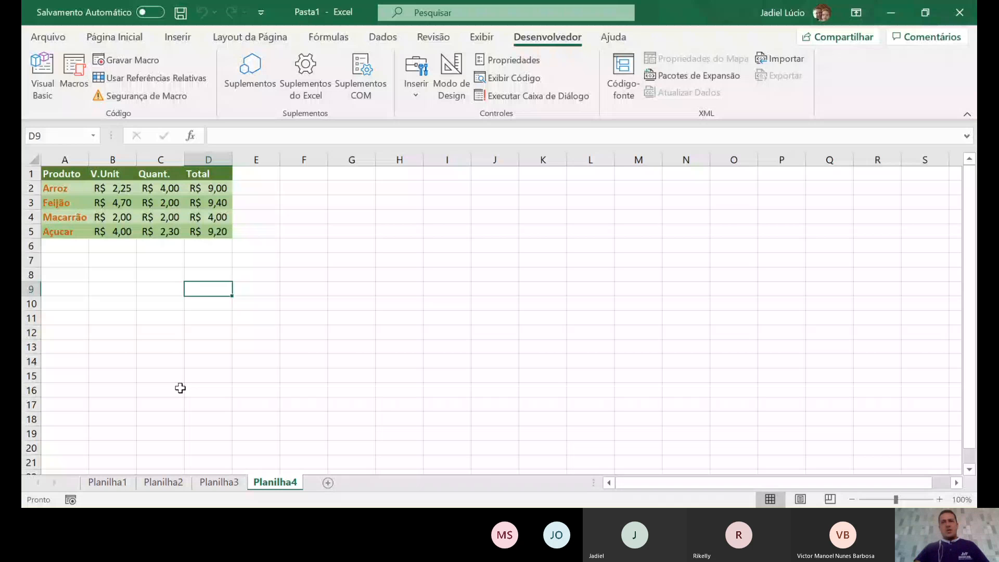
left_click(924, 463)
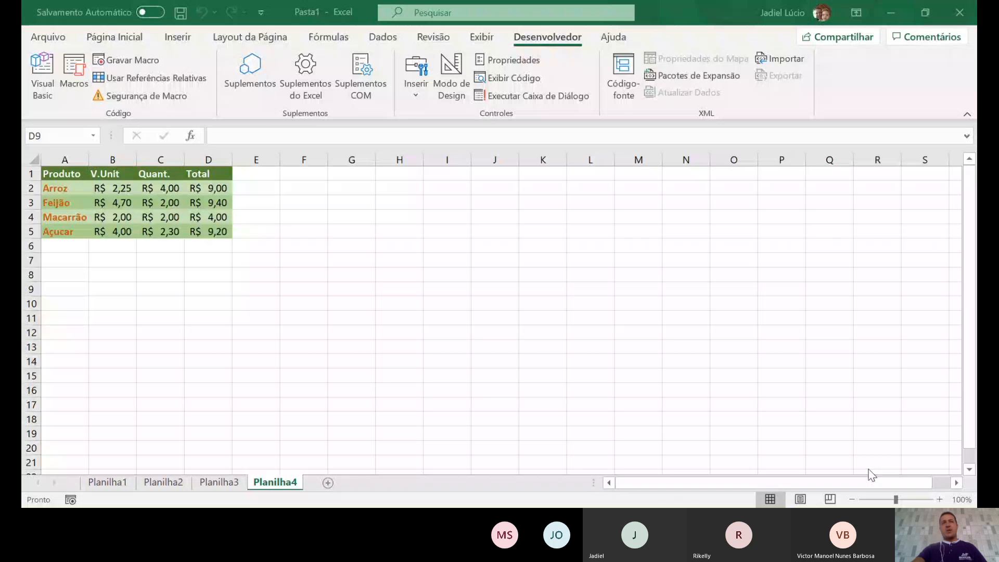
key("ctrl+Page_Up")
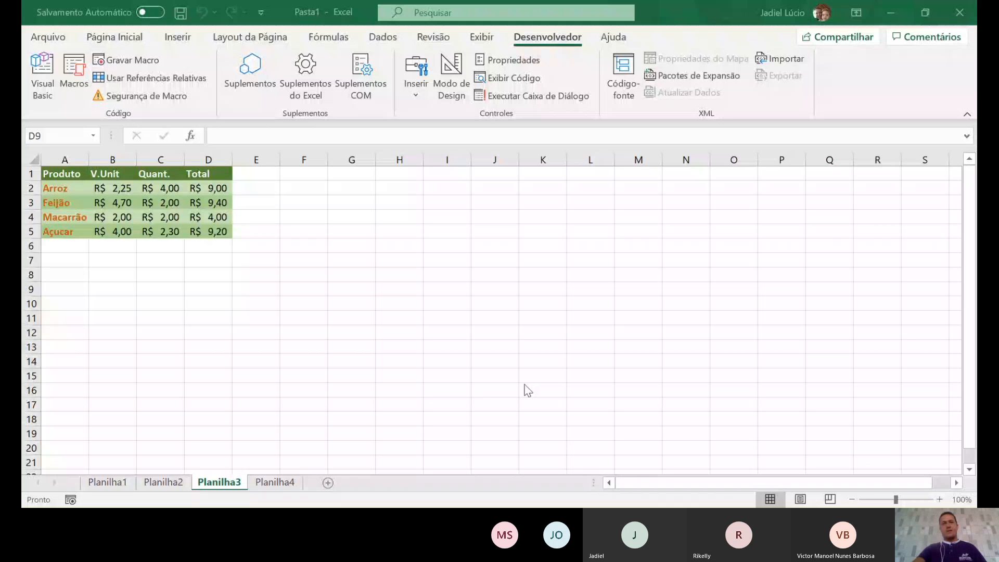
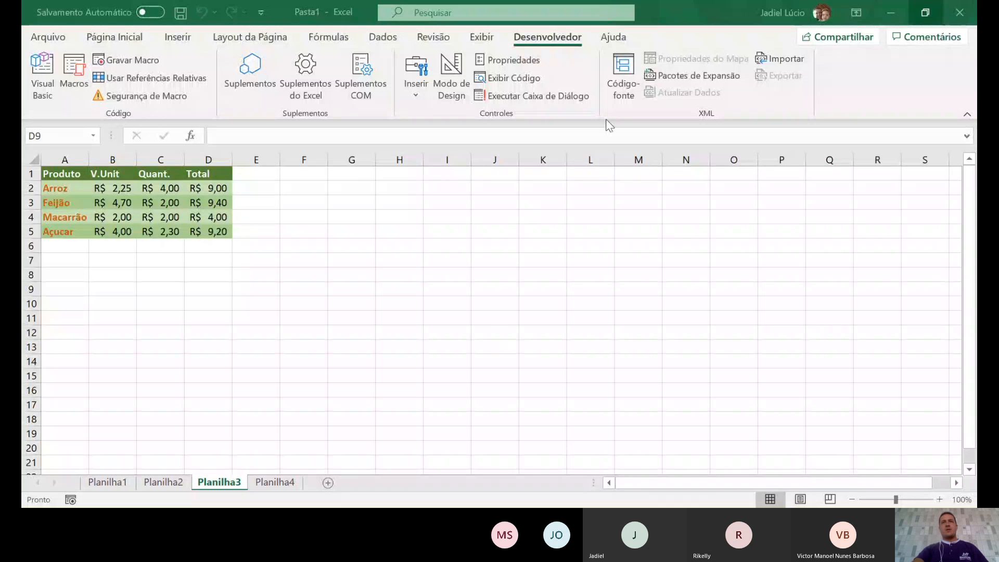
left_click(392, 250)
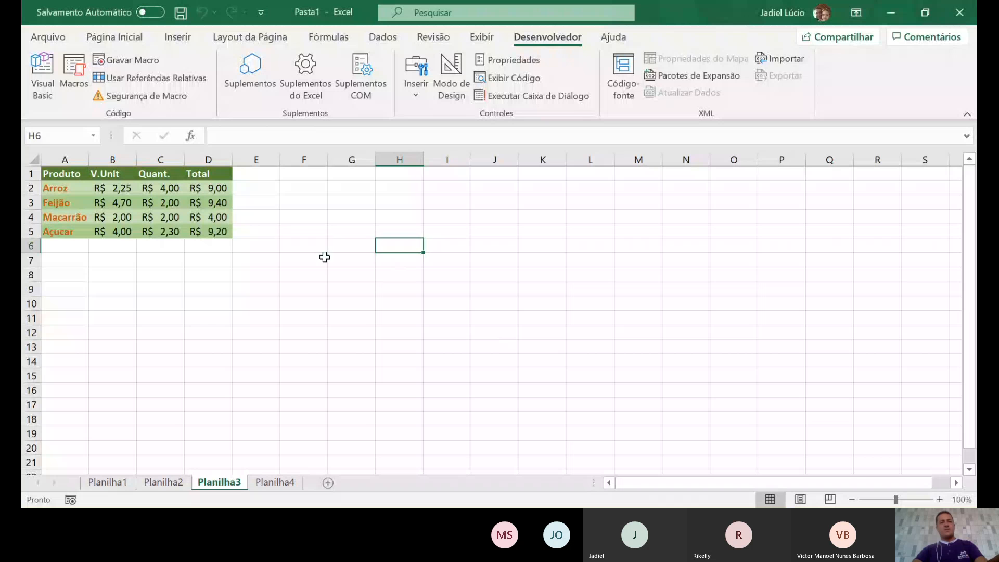
left_click(303, 247)
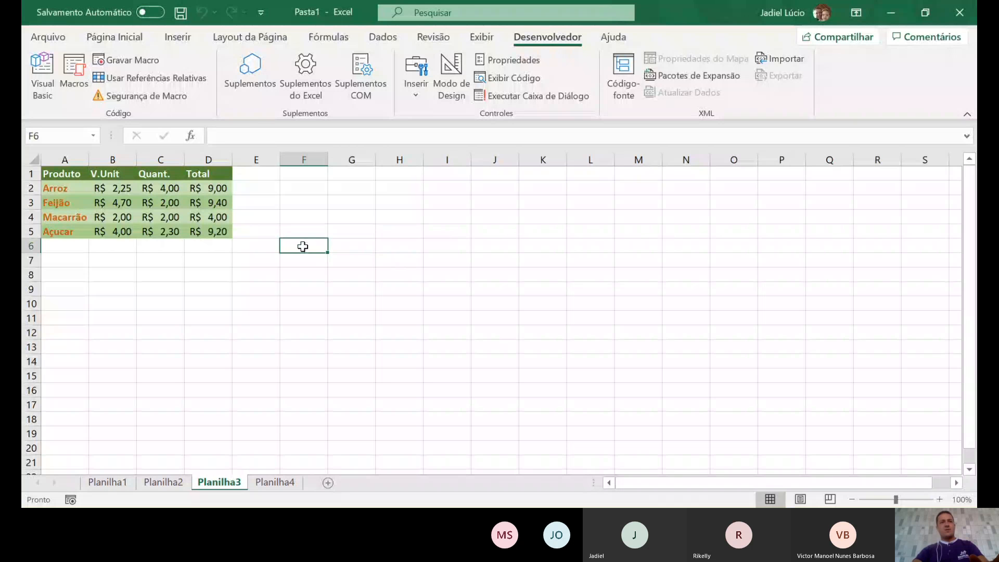
key("ctrl+Page_Down")
left_click(298, 319)
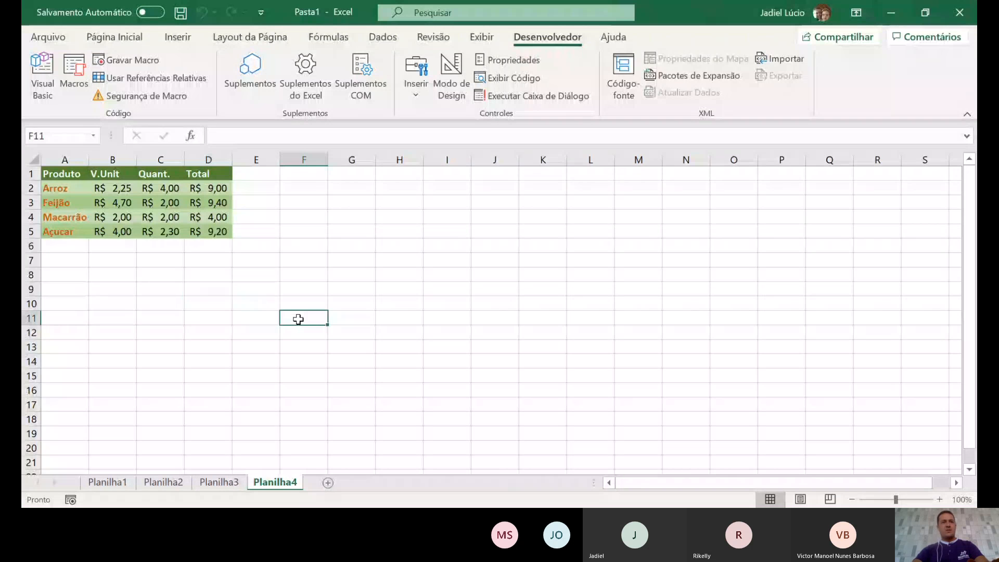
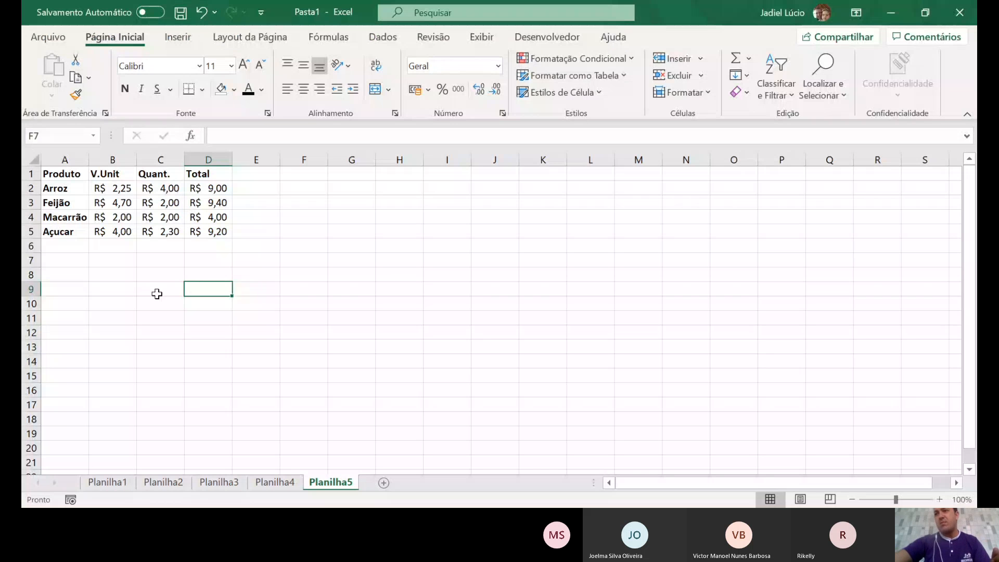
Run the recorded formatting macro with red product names on the product table in Planilha5
left_click(129, 273)
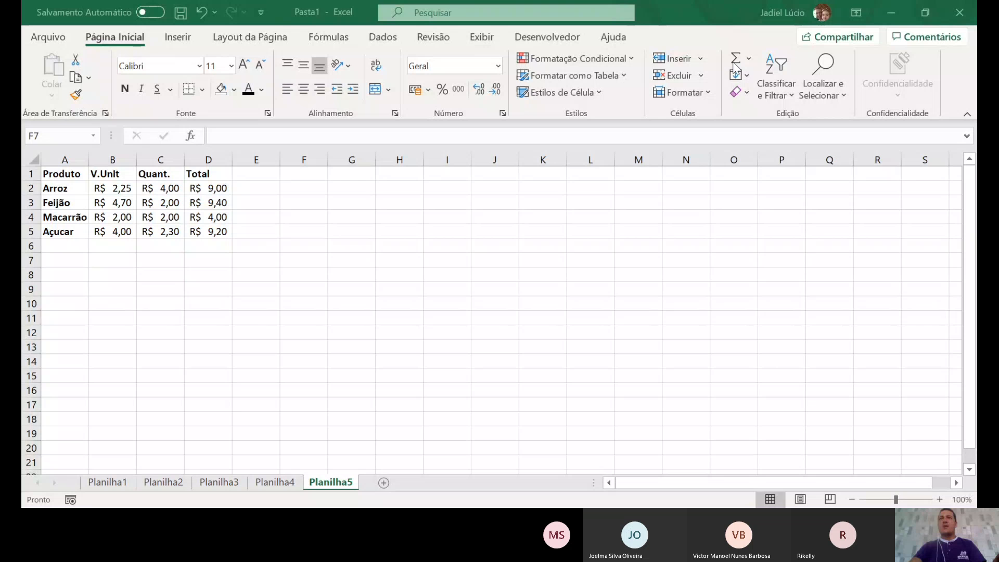
left_click_drag(61, 173, 196, 230)
left_click(158, 290)
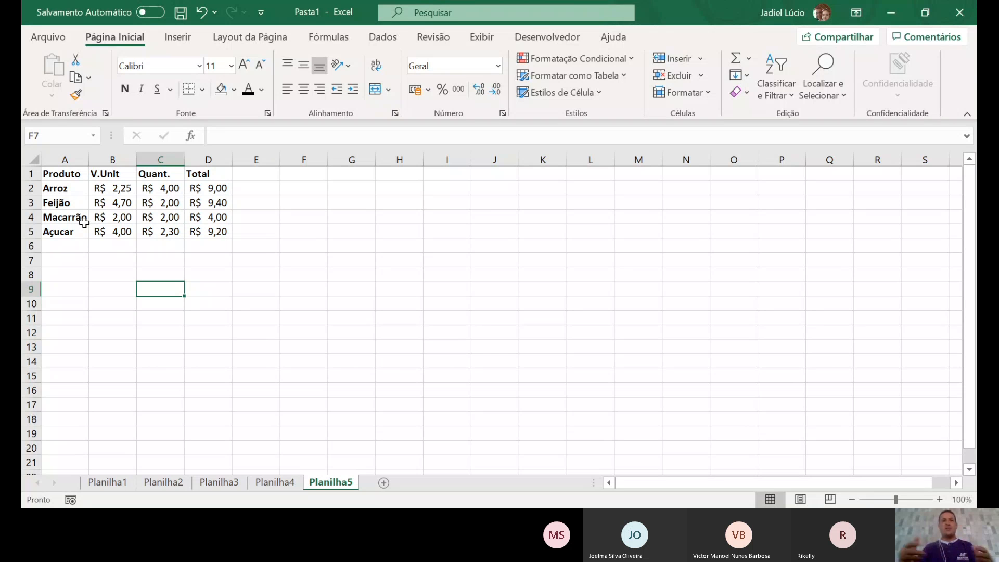
left_click(565, 40)
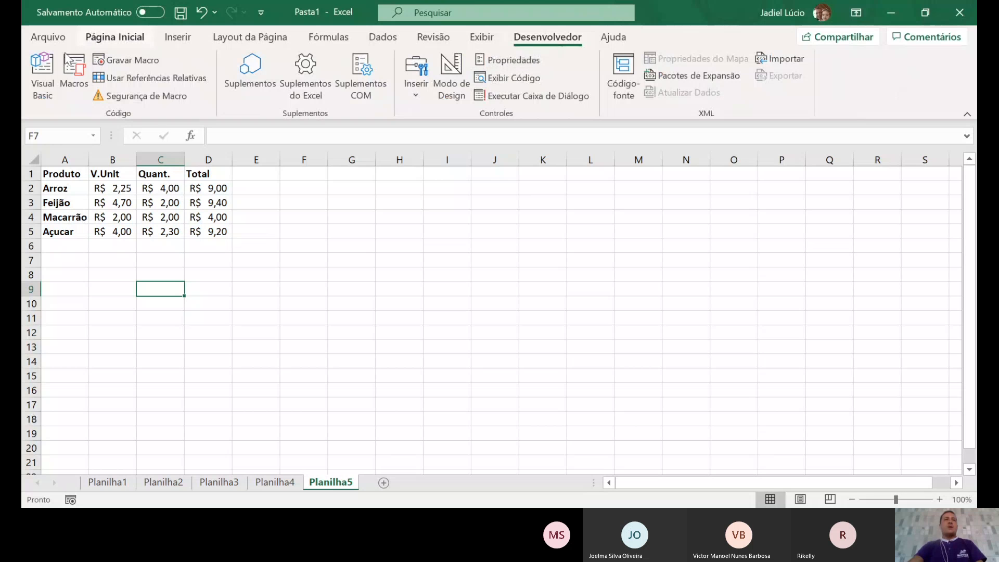
left_click(74, 83)
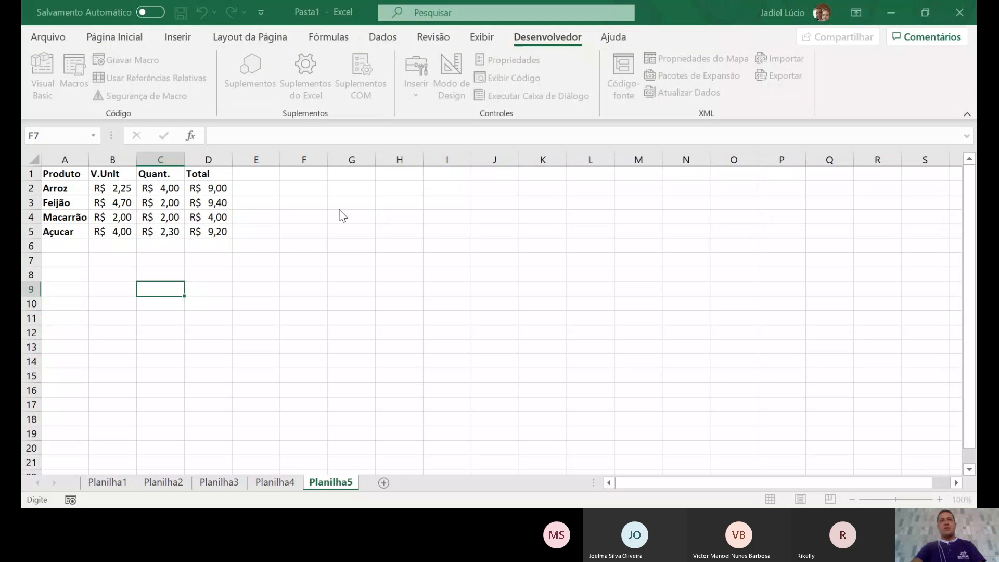
left_click(565, 192)
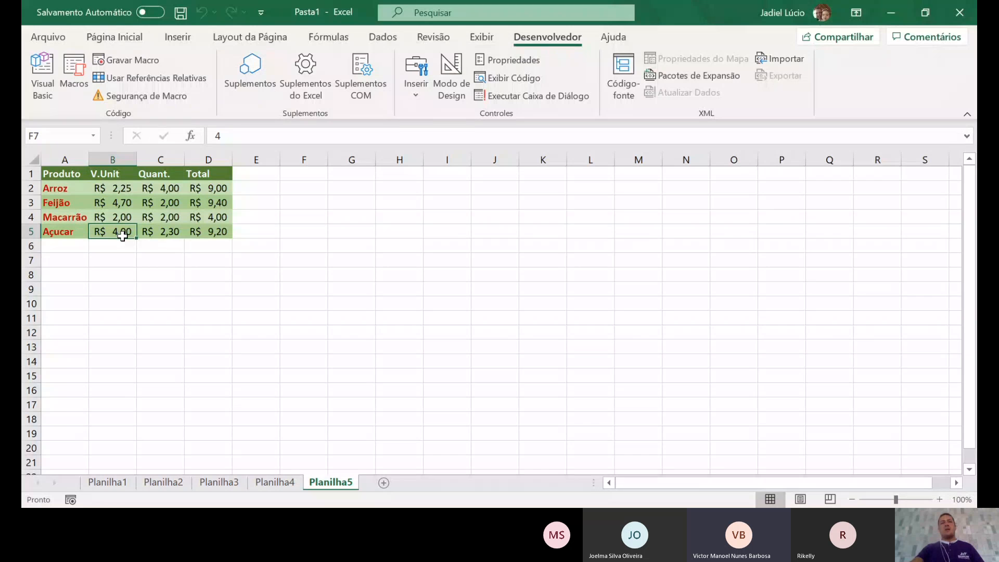
key("alt+Tab")
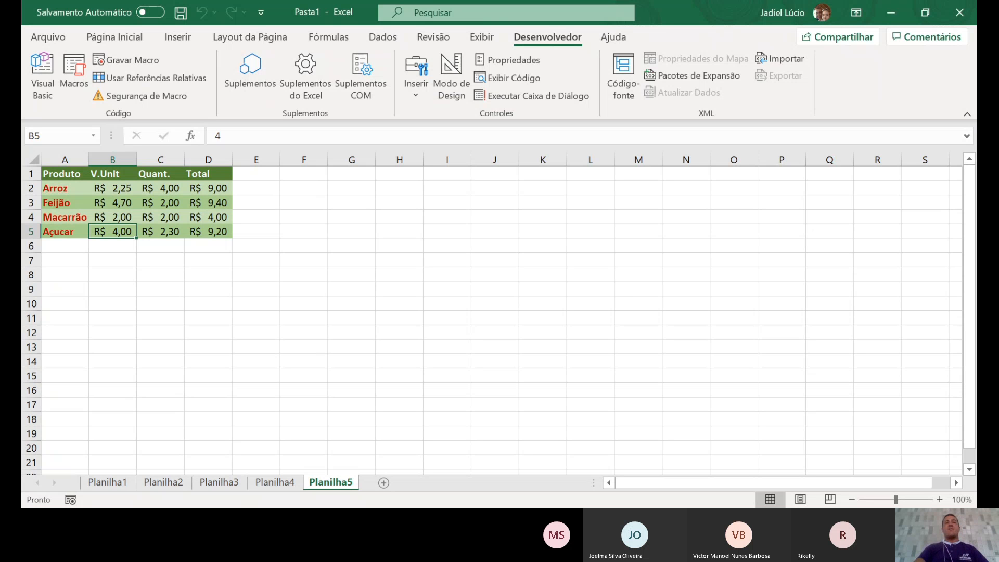
key("alt+Tab")
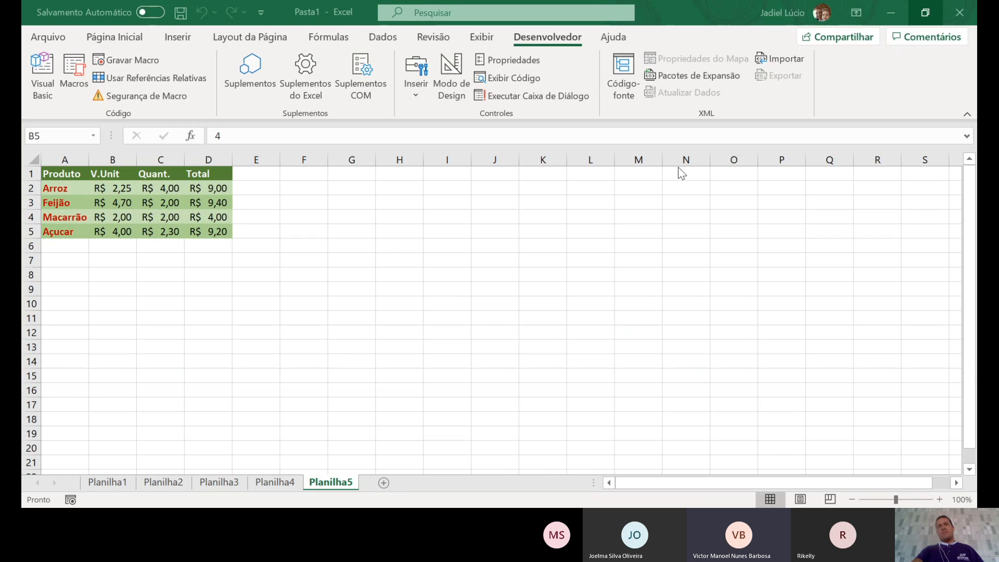
left_click(304, 332)
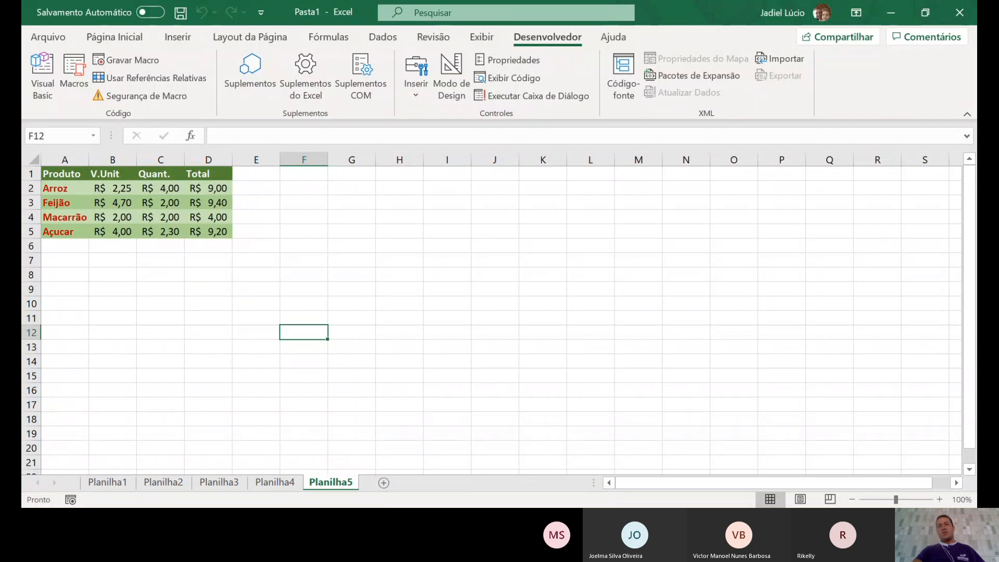
key("alt+Tab")
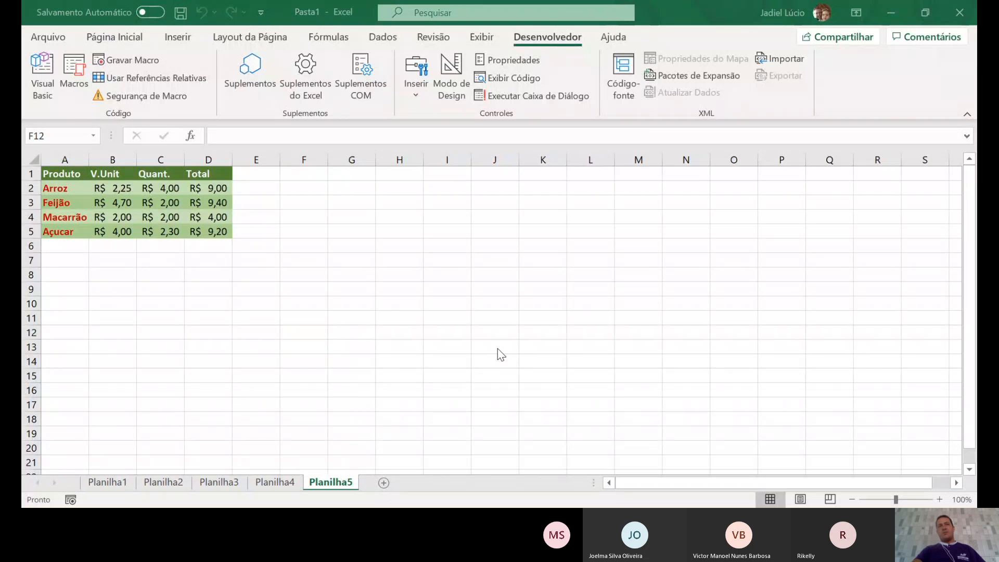
key("alt+Tab")
left_click(267, 260)
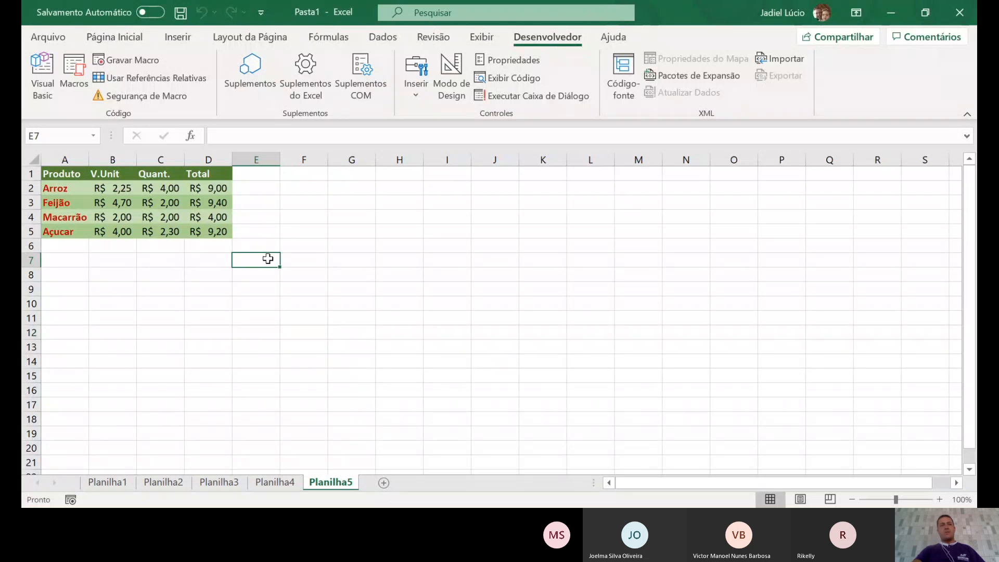
left_click(262, 185)
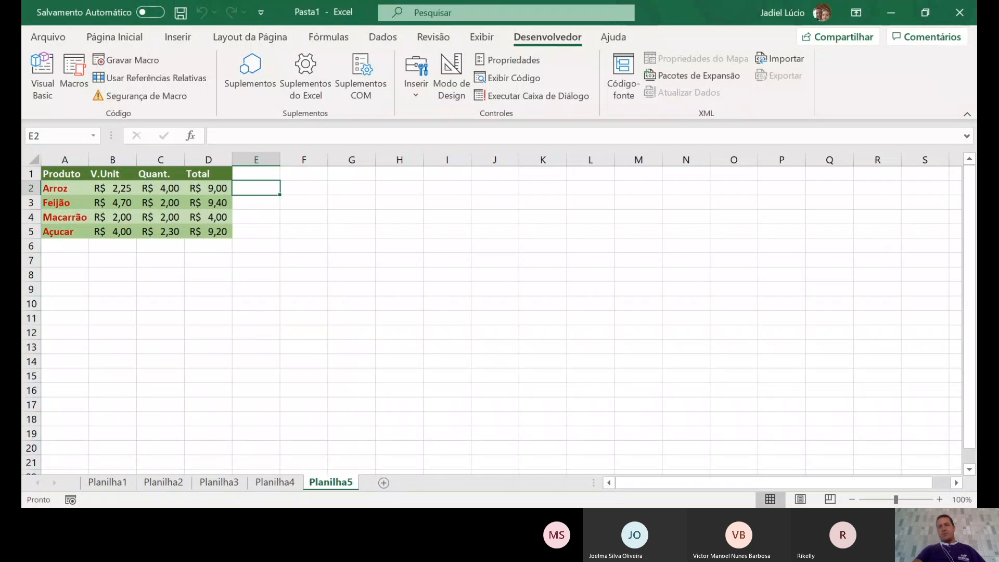
key("alt+Tab")
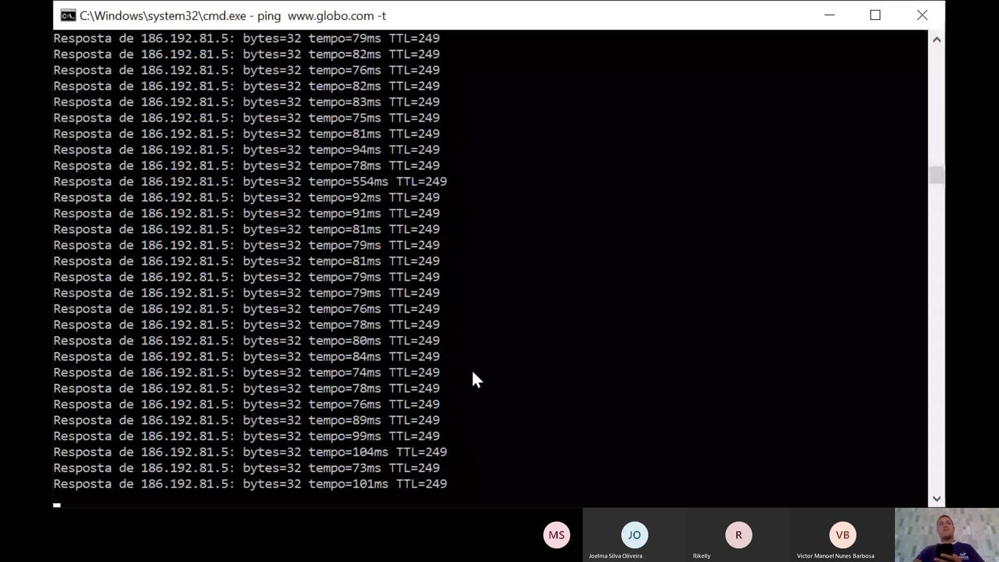
scroll(394, 391, "up", 5)
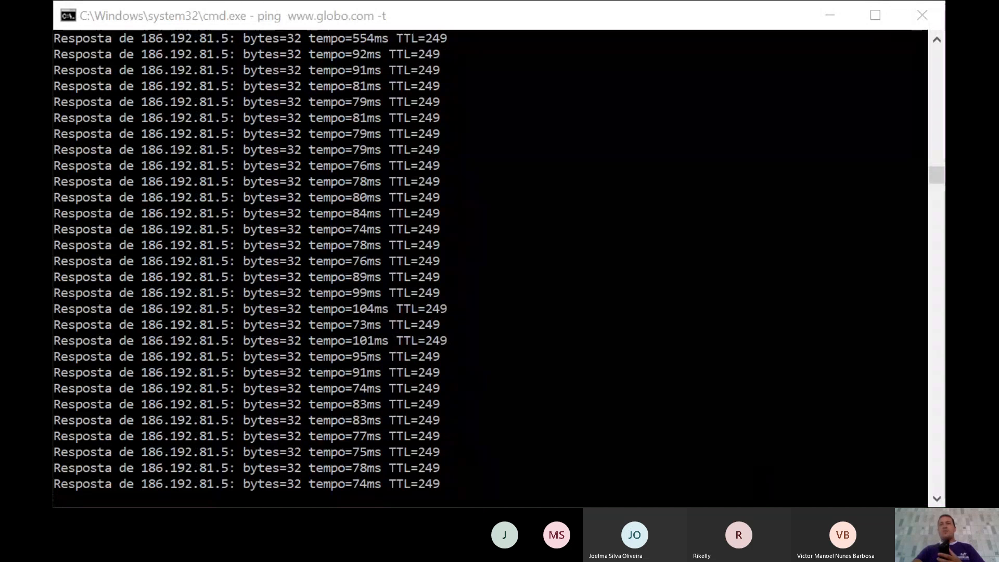
left_click_drag(939, 180, 945, 149)
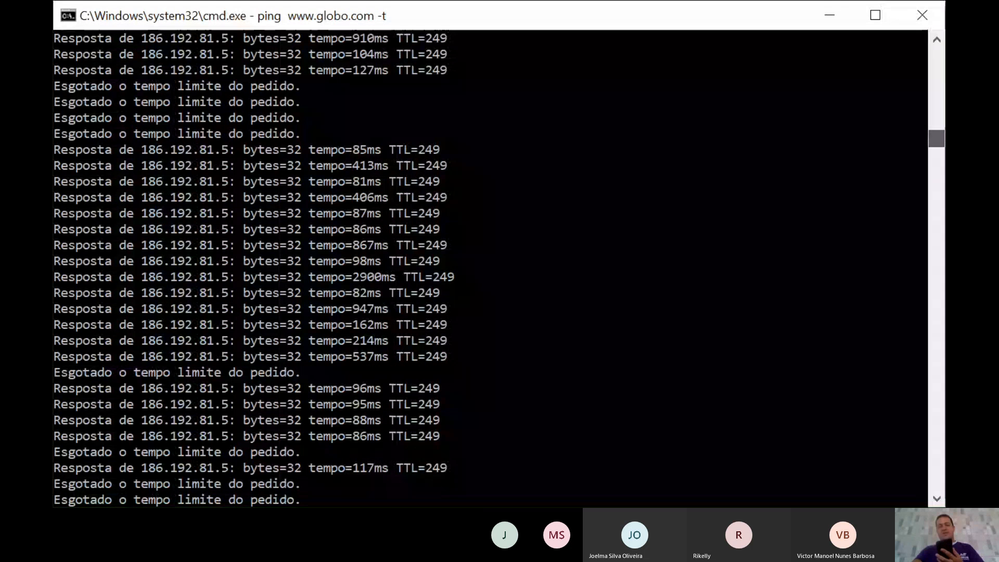
left_click_drag(937, 138, 940, 192)
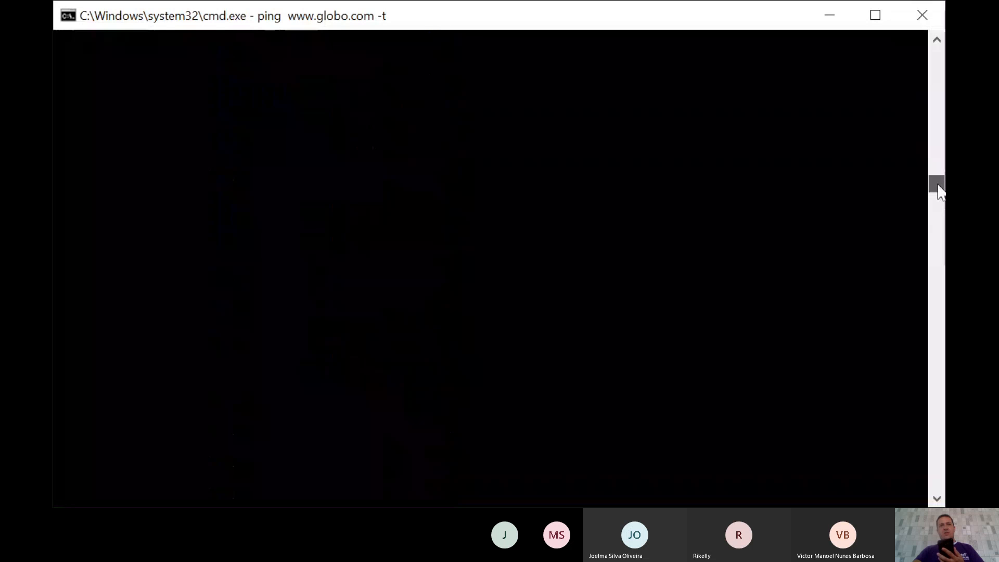
left_click_drag(938, 184, 937, 178)
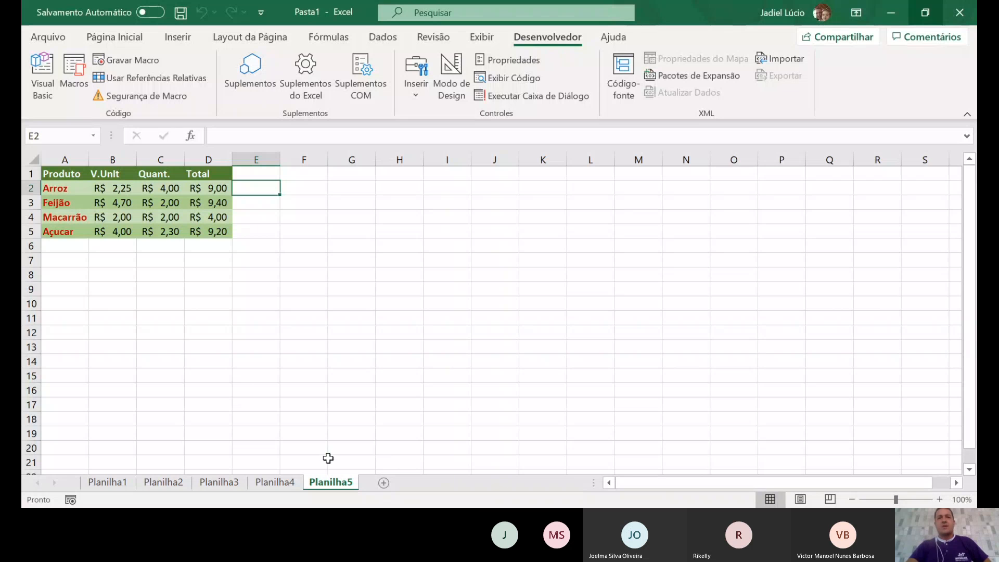
Add a new blank worksheet after Planilha5 and select its cell A1
left_click(382, 482)
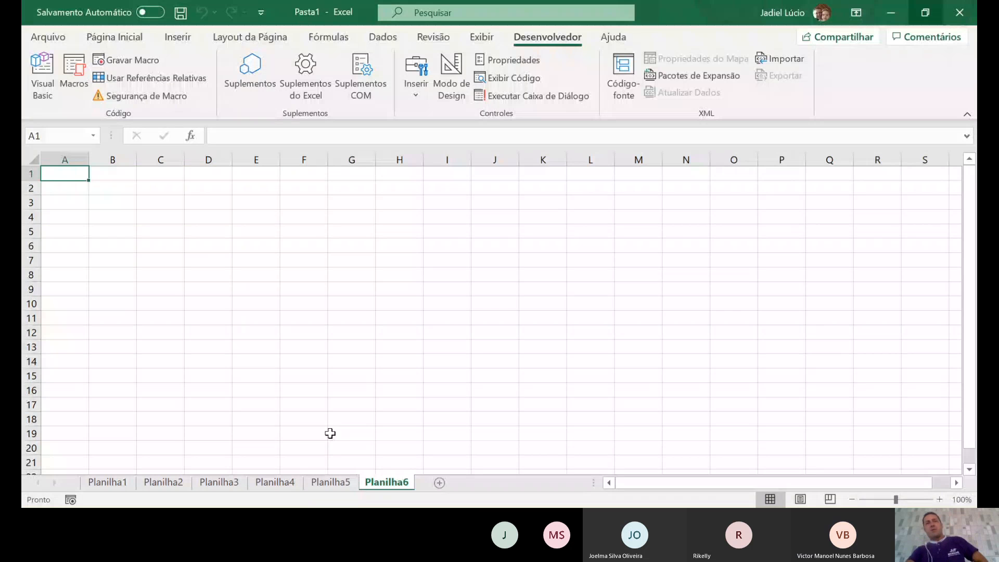
left_click(338, 323)
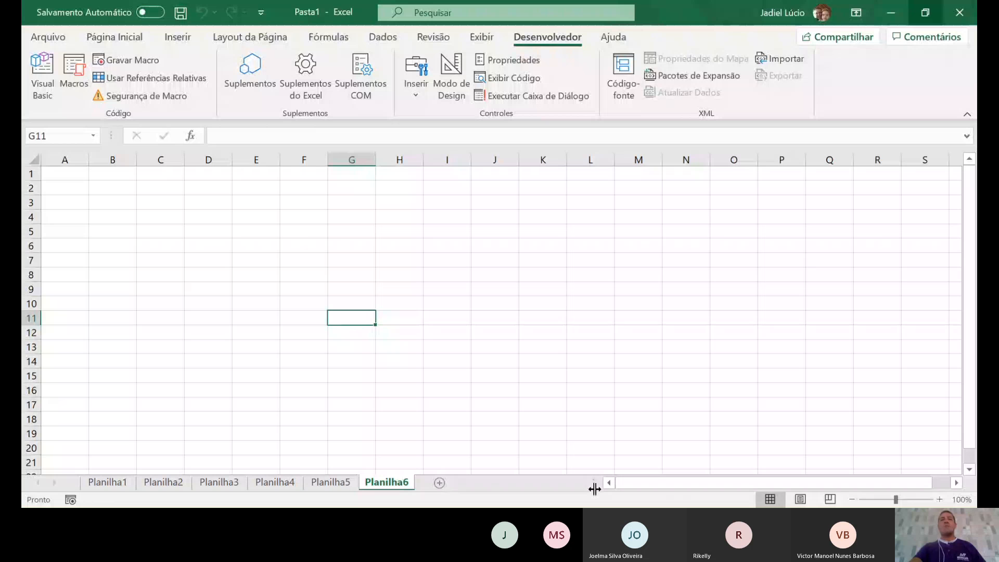
left_click(191, 202)
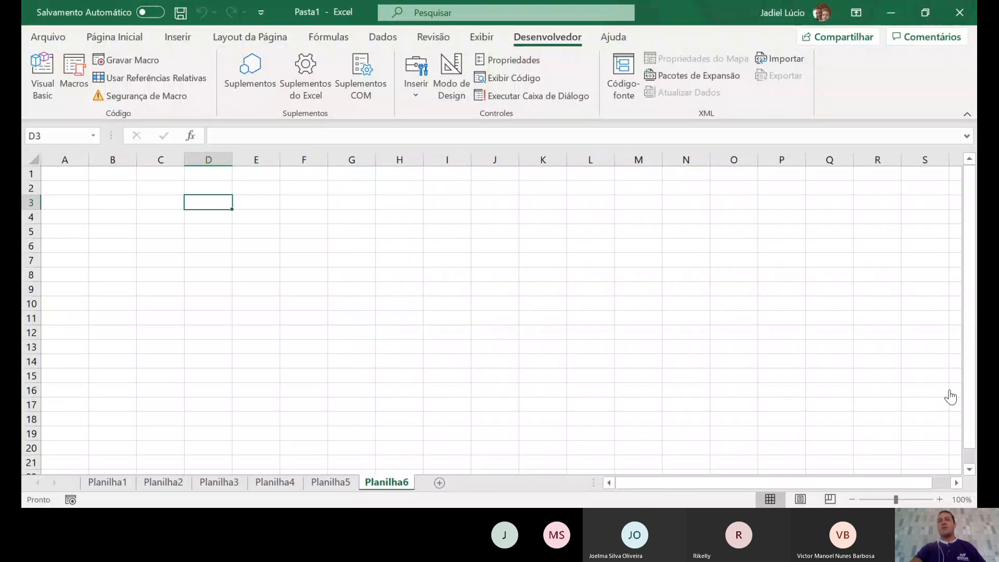
left_click(481, 318)
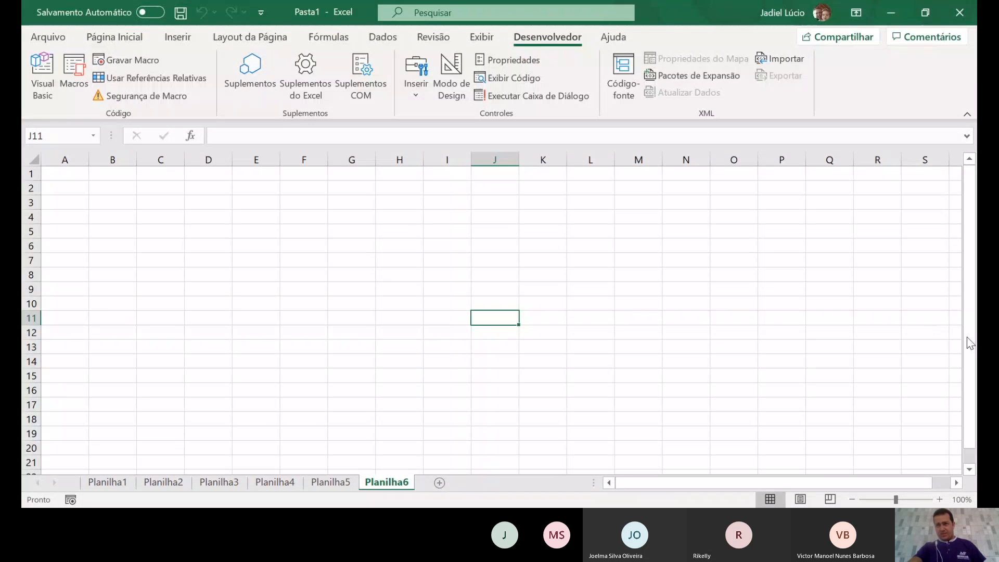
left_click(339, 234)
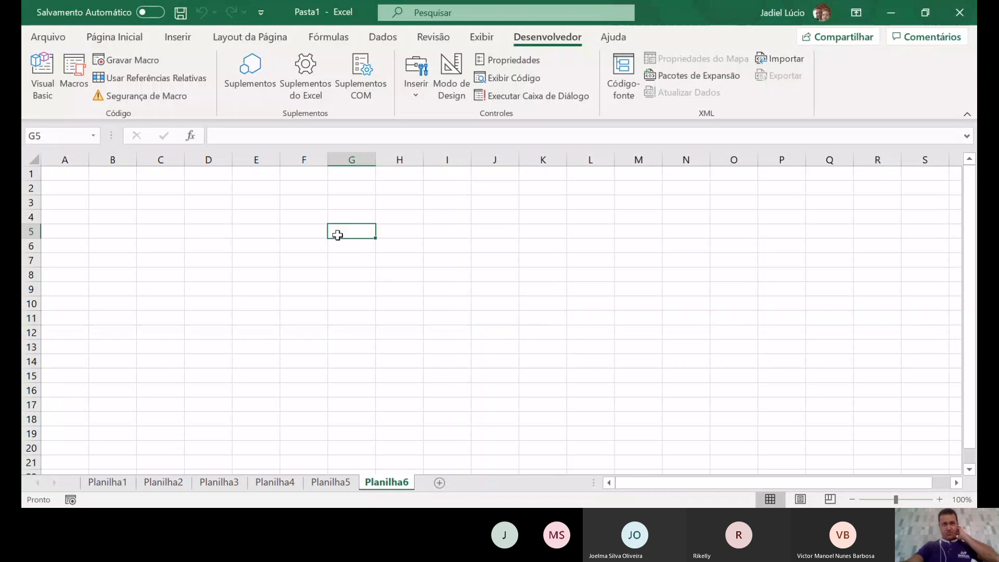
left_click(48, 177)
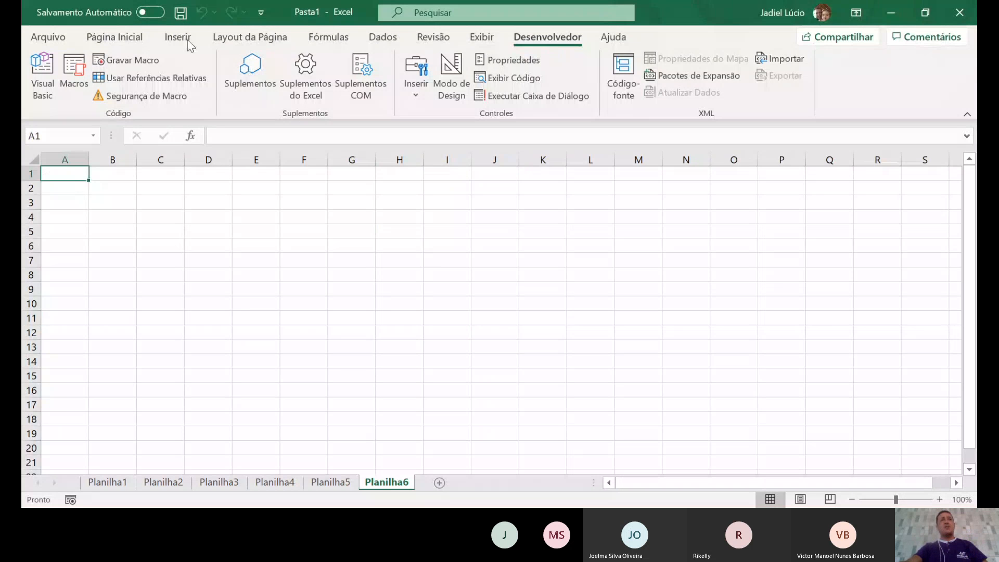
Try to insert a picture from the online image source
left_click(186, 38)
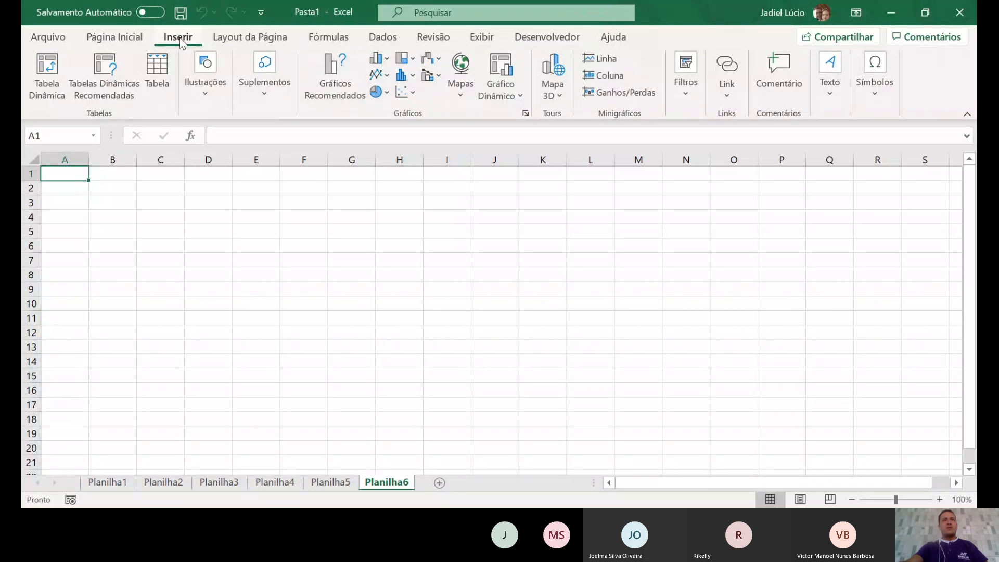
left_click(208, 102)
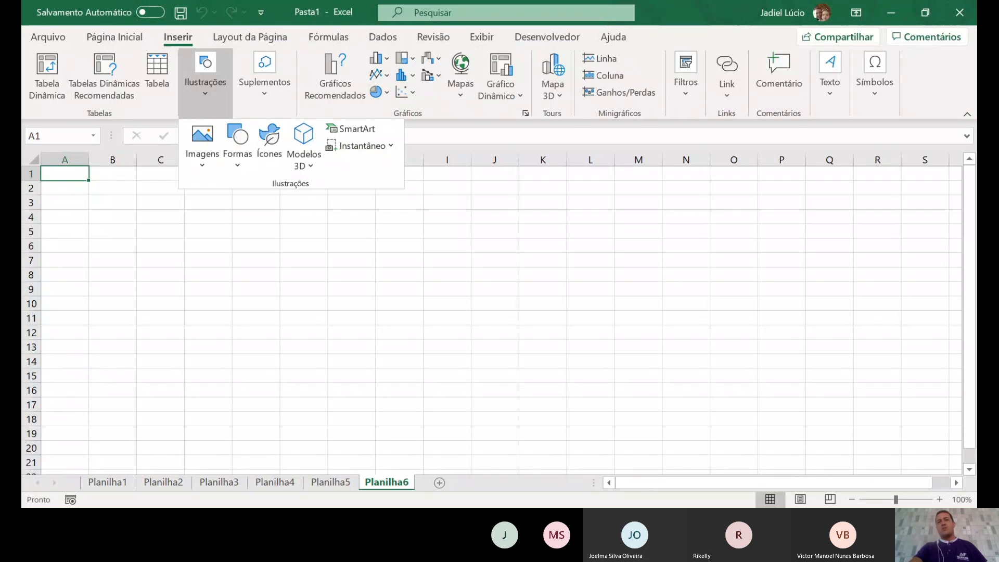
key("alt+Tab")
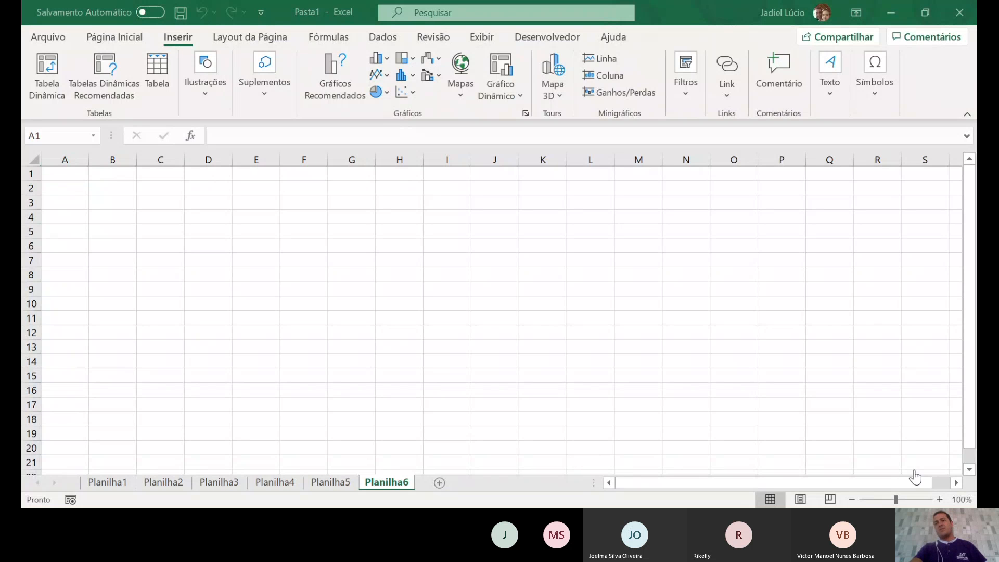
left_click(929, 11)
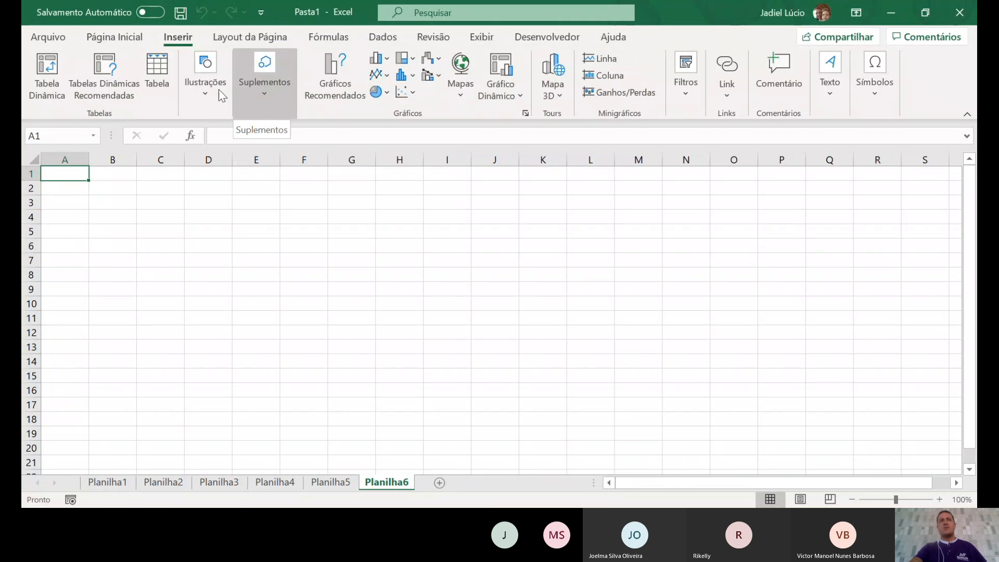
left_click(199, 99)
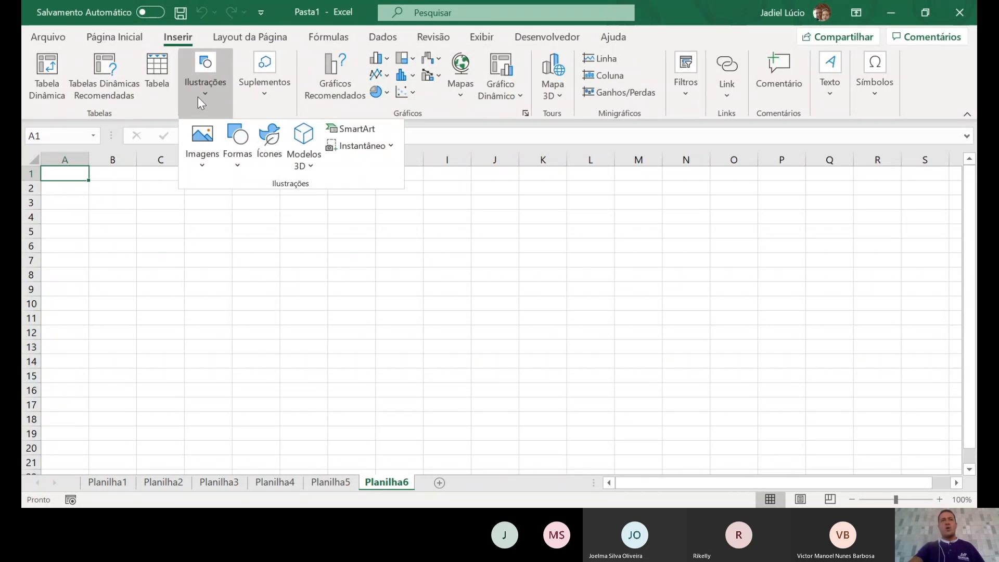
left_click(208, 163)
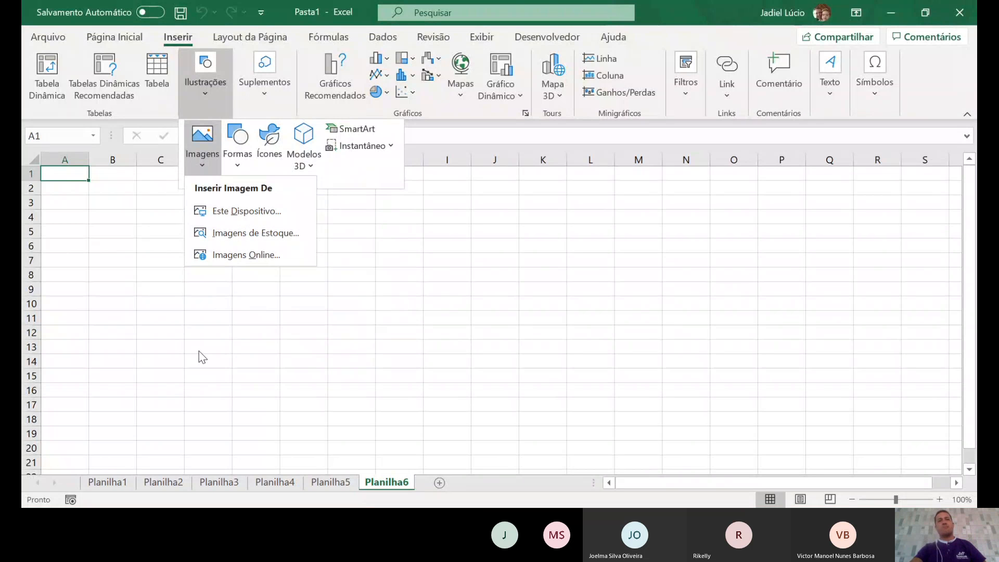
left_click(247, 258)
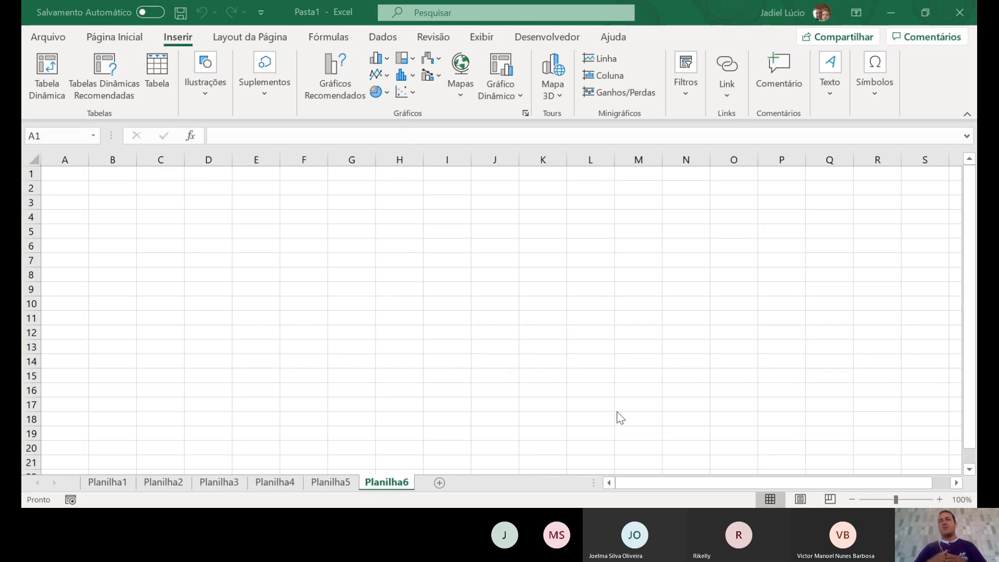
left_click(921, 22)
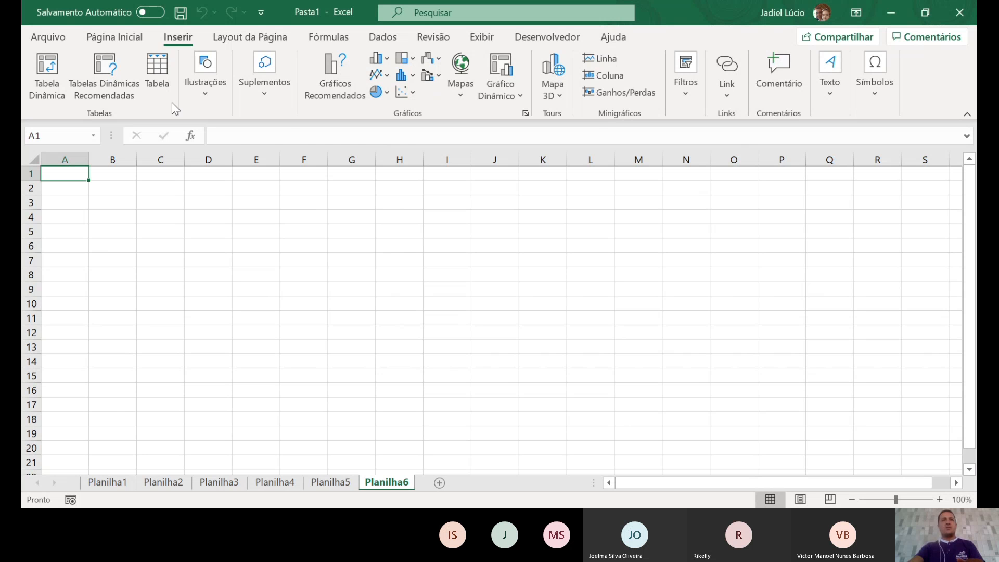
Insert the Microcamp logo picture "unnamed" from the Imagens folder on this device into Planilha6
left_click(205, 78)
left_click(195, 160)
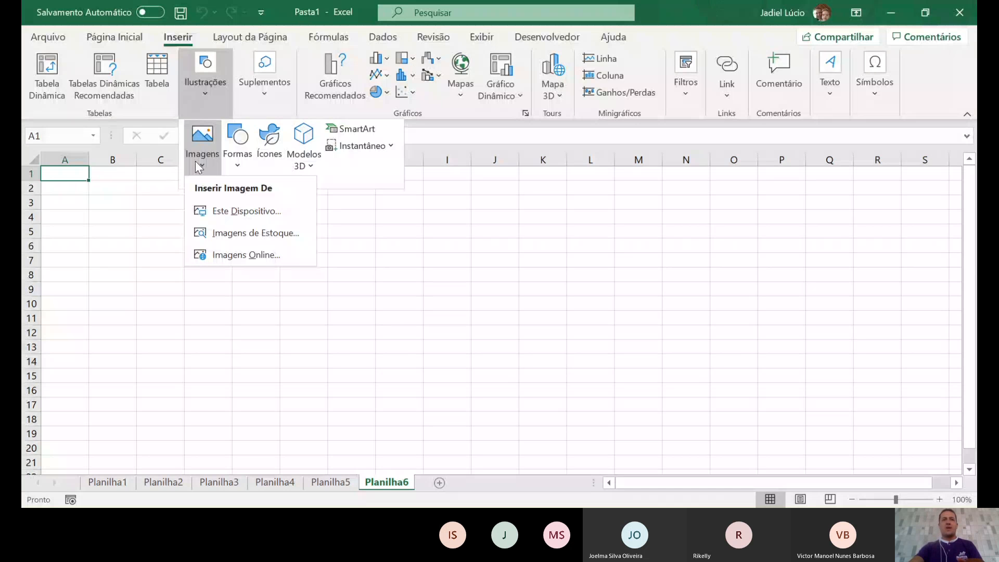
left_click(219, 213)
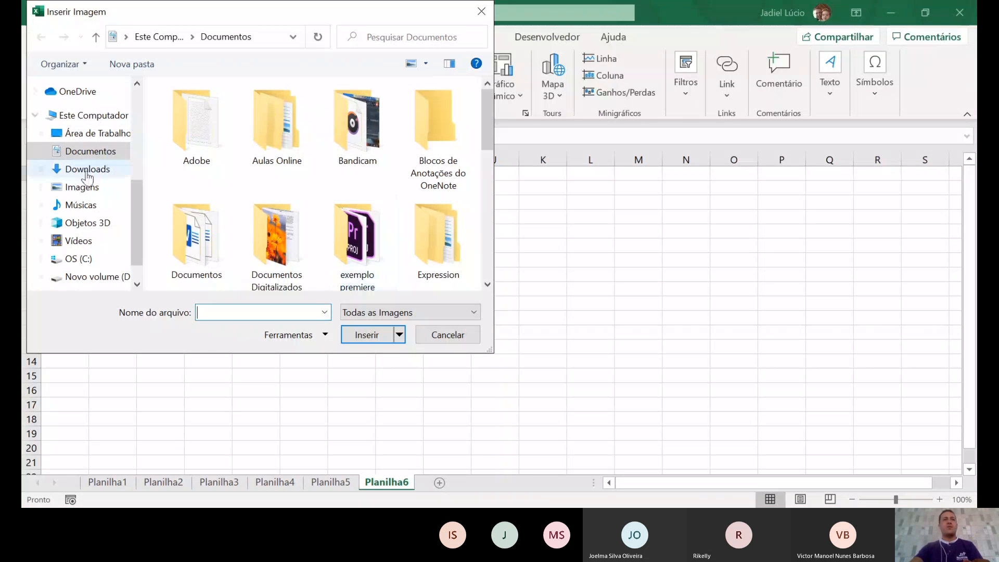
left_click(81, 187)
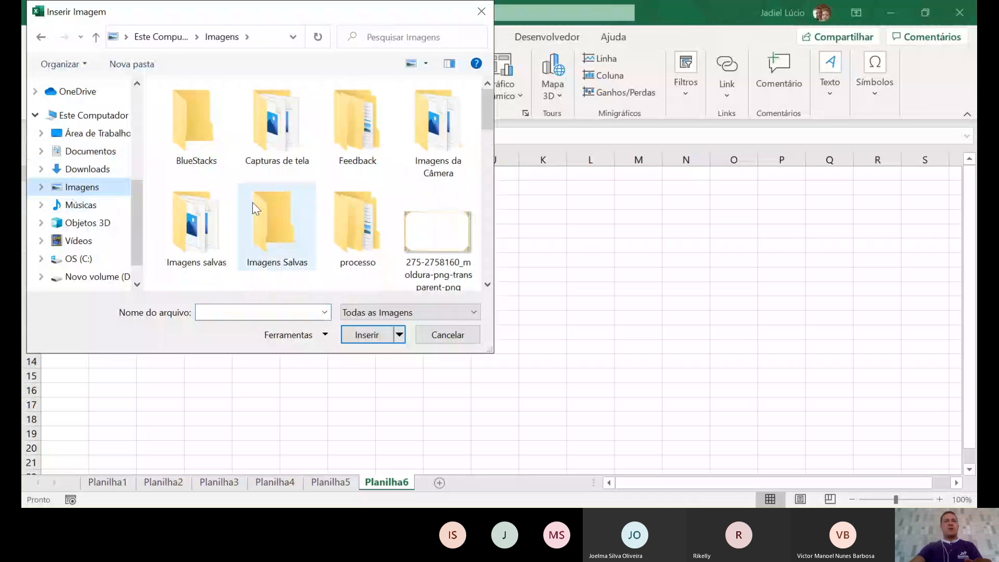
scroll(330, 151, "down", 5)
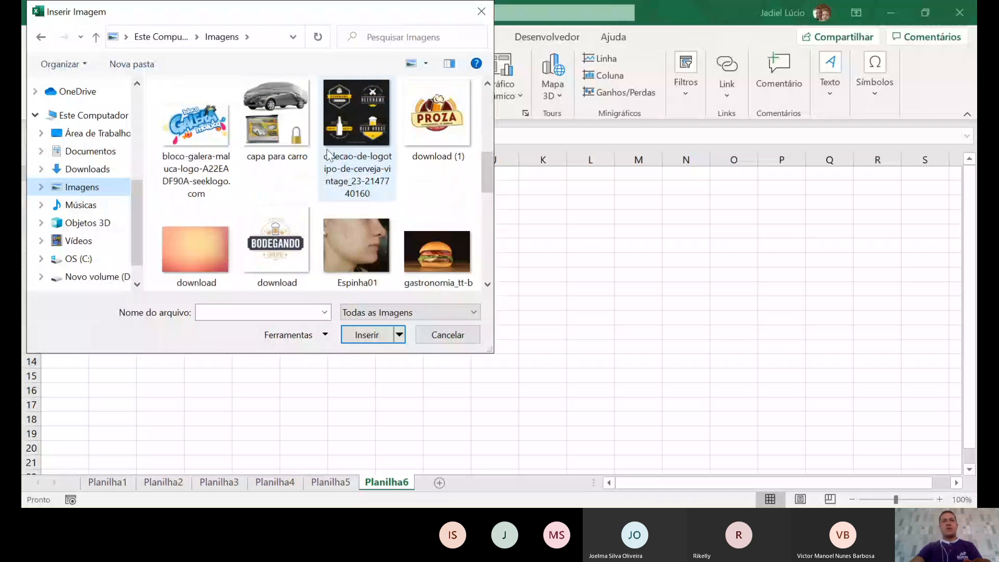
scroll(329, 155, "down", 1)
scroll(329, 155, "down", 5)
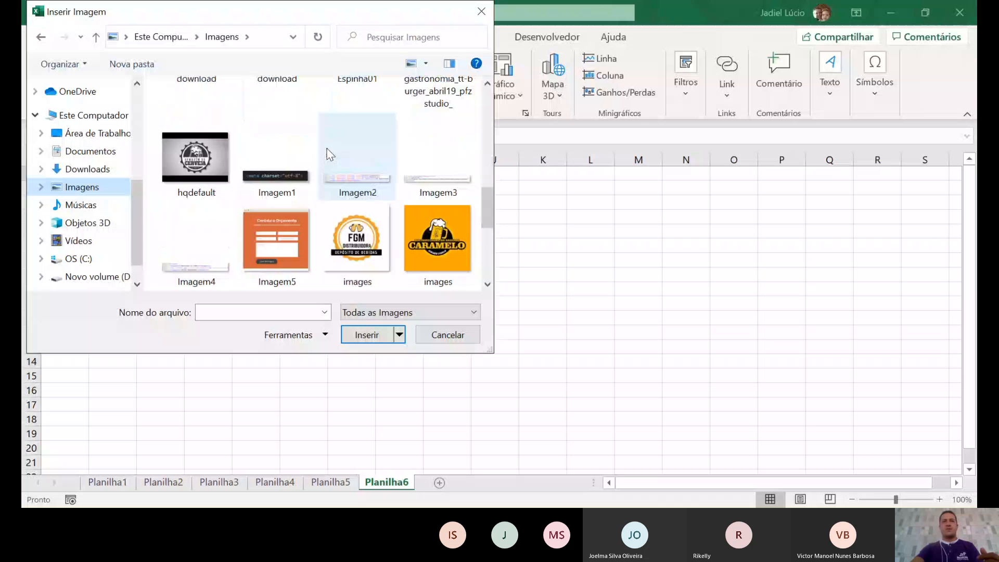
scroll(330, 154, "down", 2)
scroll(328, 154, "down", 2)
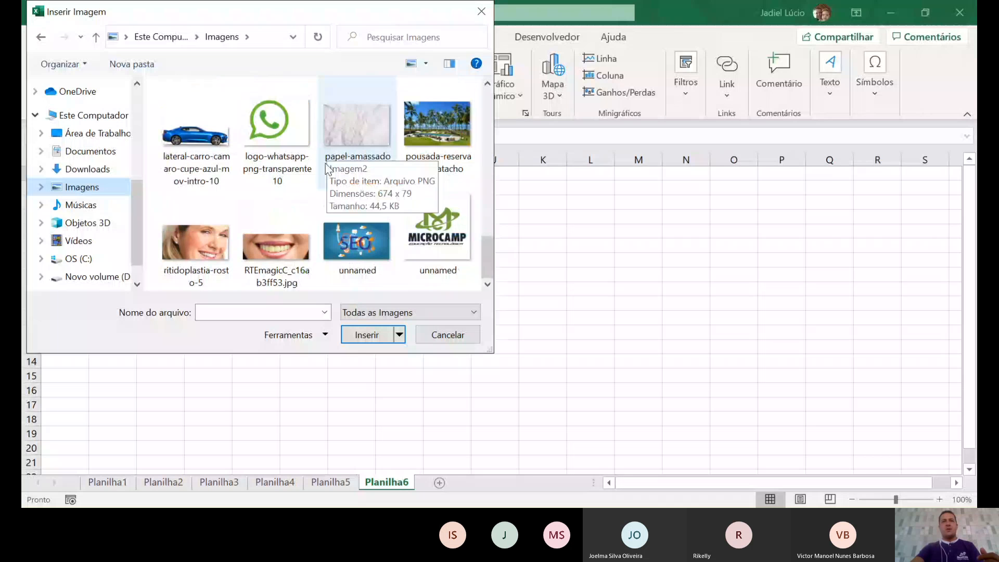
left_click(456, 243)
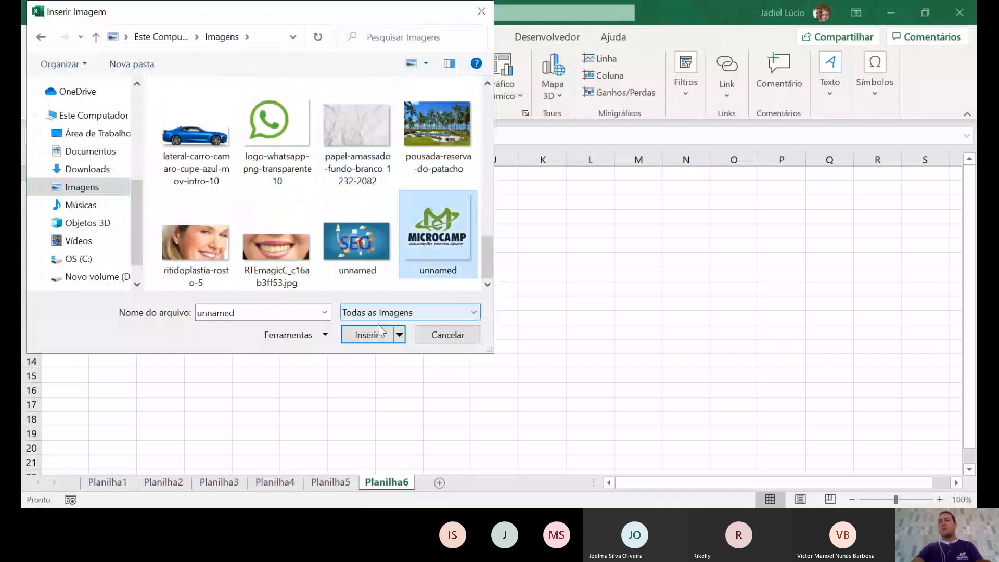
left_click(373, 338)
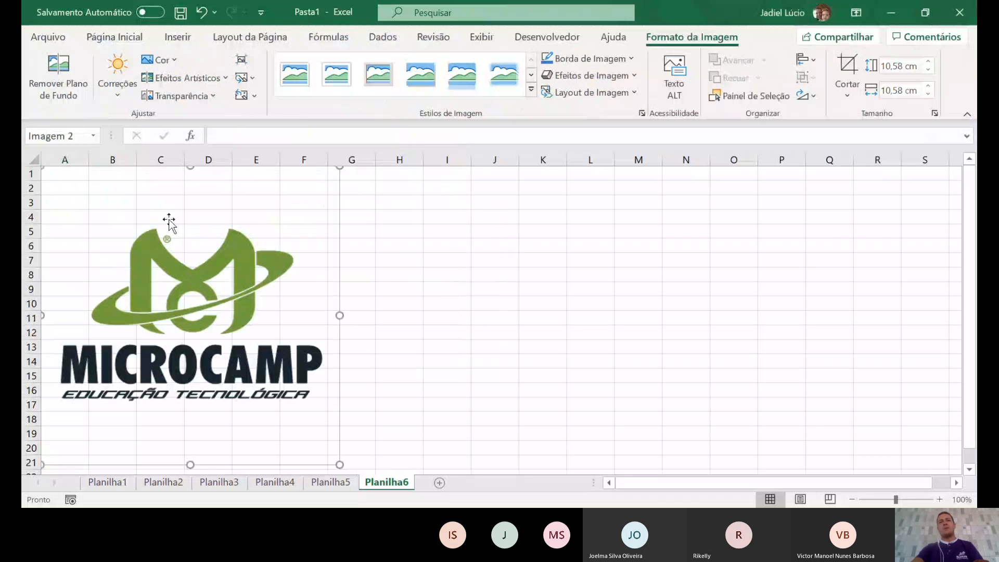
Move the Microcamp logo to about columns F to J, starting at row 3, and shrink it to 7,2 cm by 7,2 cm
left_click_drag(184, 262, 720, 269)
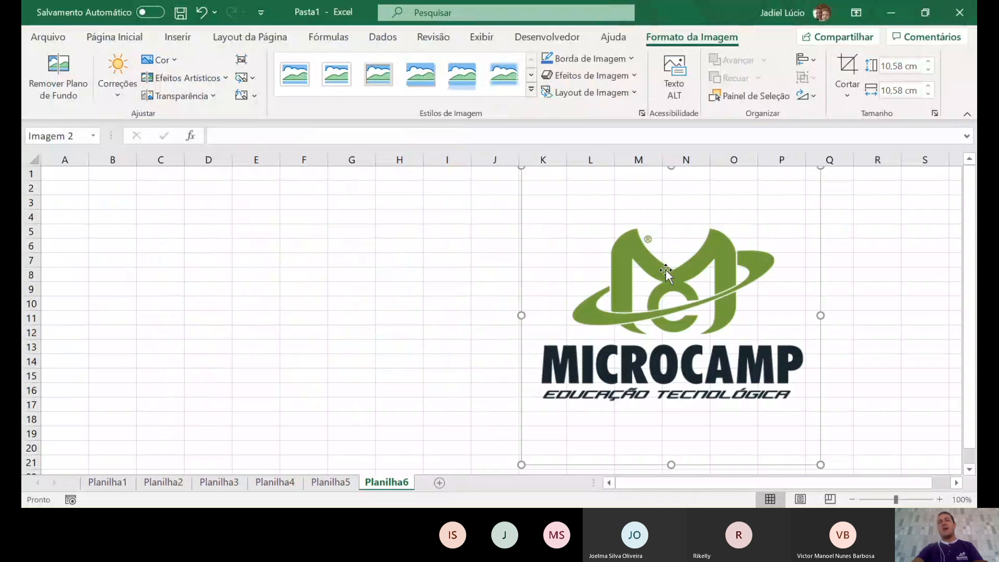
left_click_drag(635, 267, 323, 267)
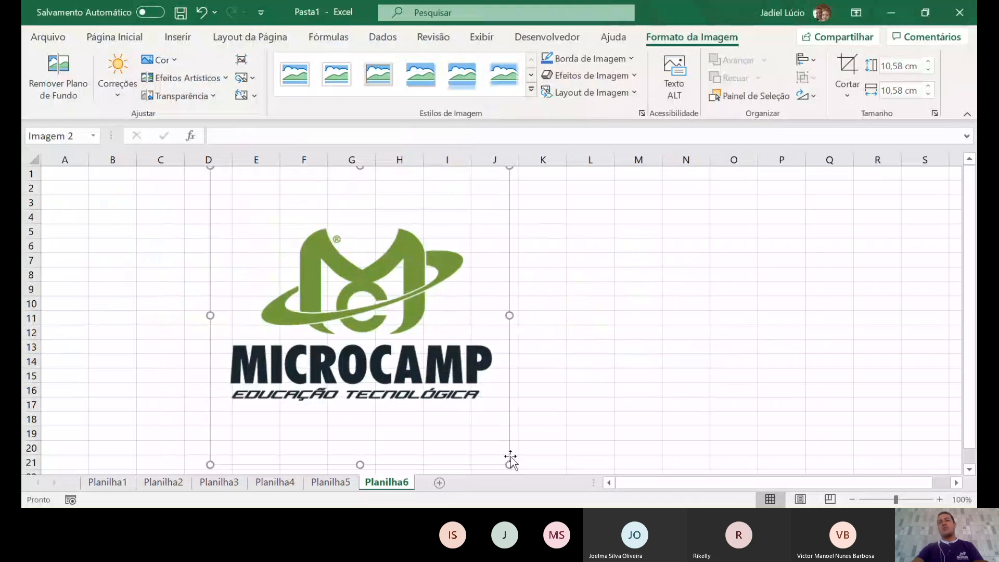
left_click_drag(509, 464, 424, 379)
left_click_drag(320, 260, 414, 301)
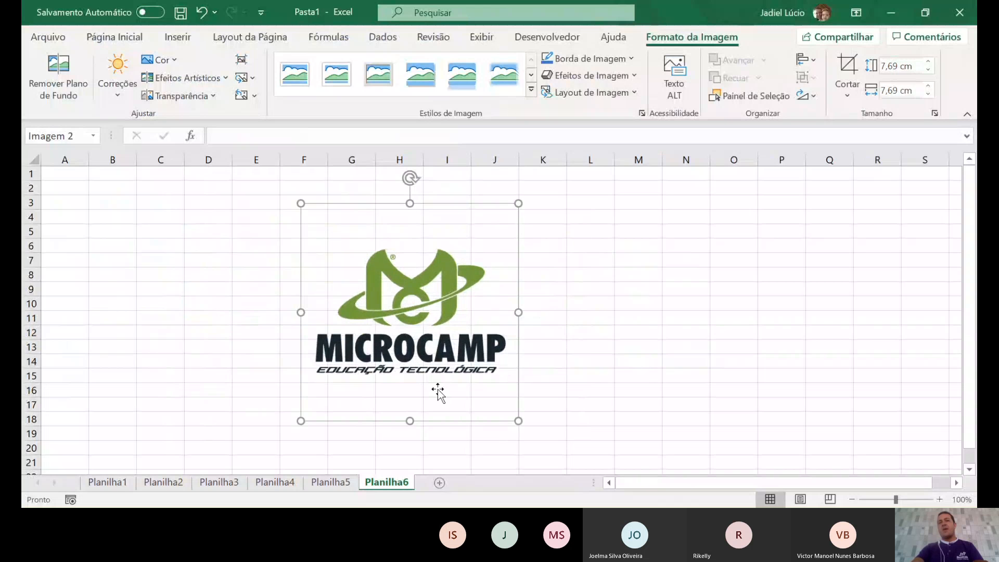
left_click_drag(515, 424, 507, 378)
mouse_move(404, 179)
left_mouse_down()
mouse_move(357, 187)
mouse_move(404, 181)
left_mouse_up()
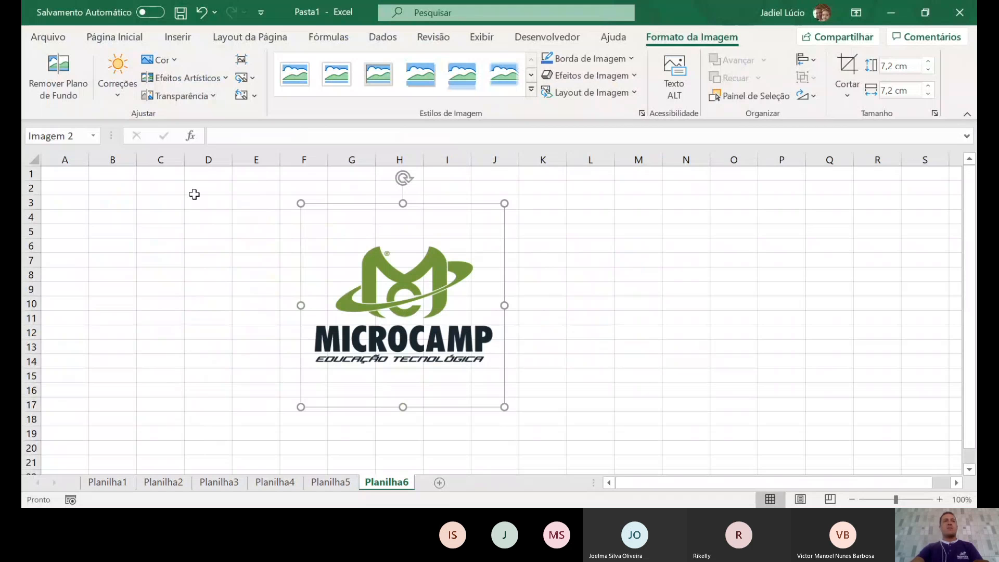
Try the brightness +40%, contrast 0% (Normal) correction on the logo, and undo it
left_click(116, 95)
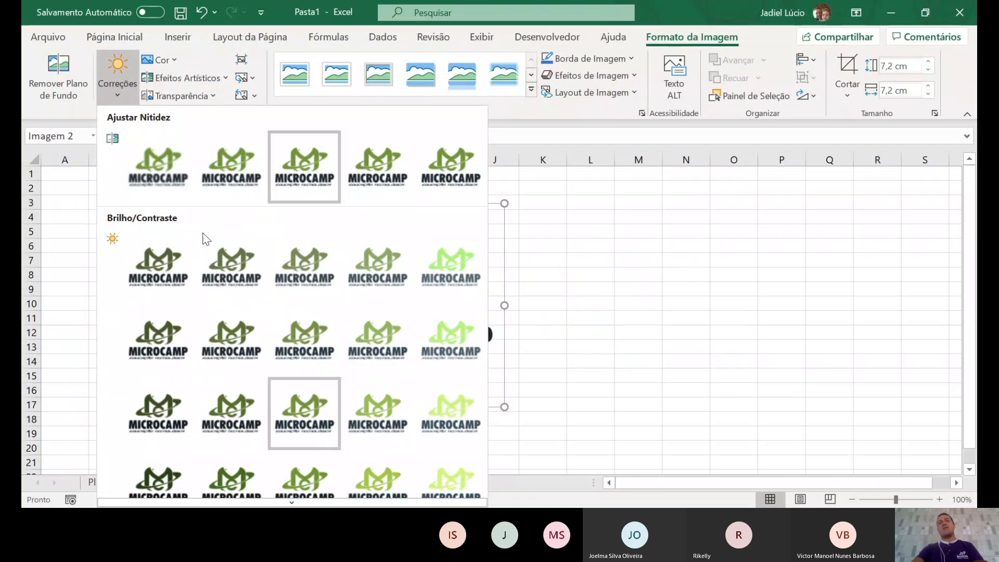
scroll(463, 260, "down", 3)
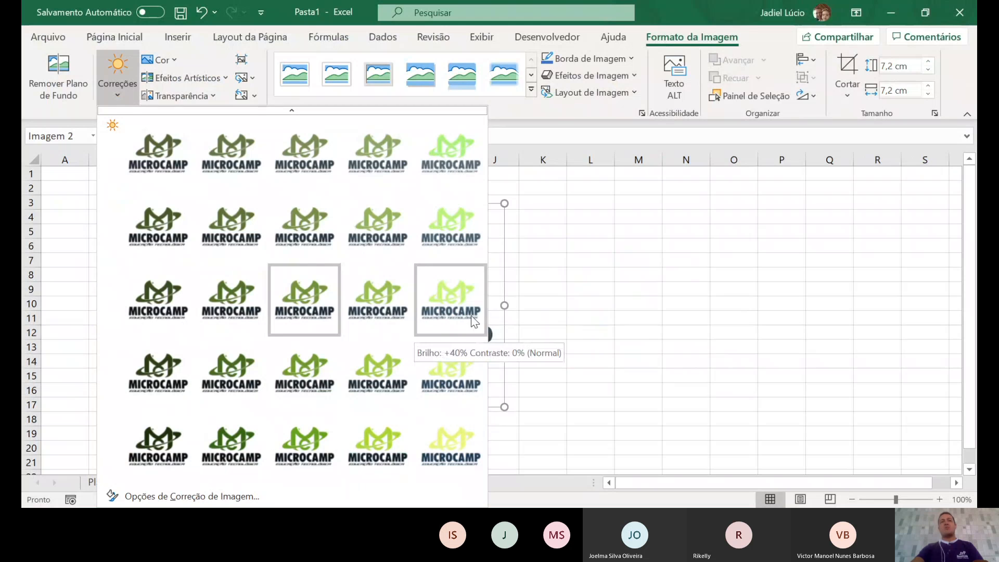
left_click(470, 316)
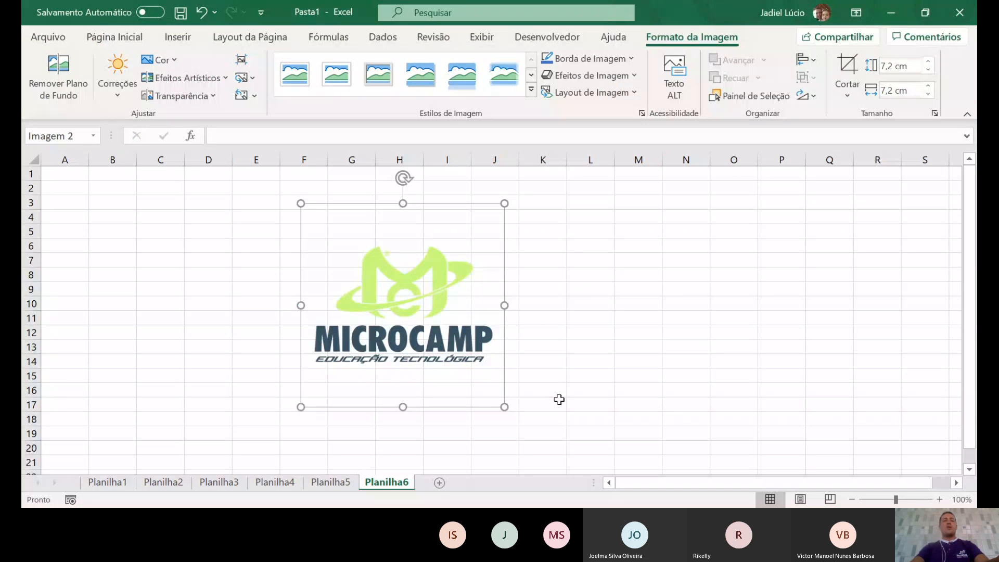
key("ctrl+z")
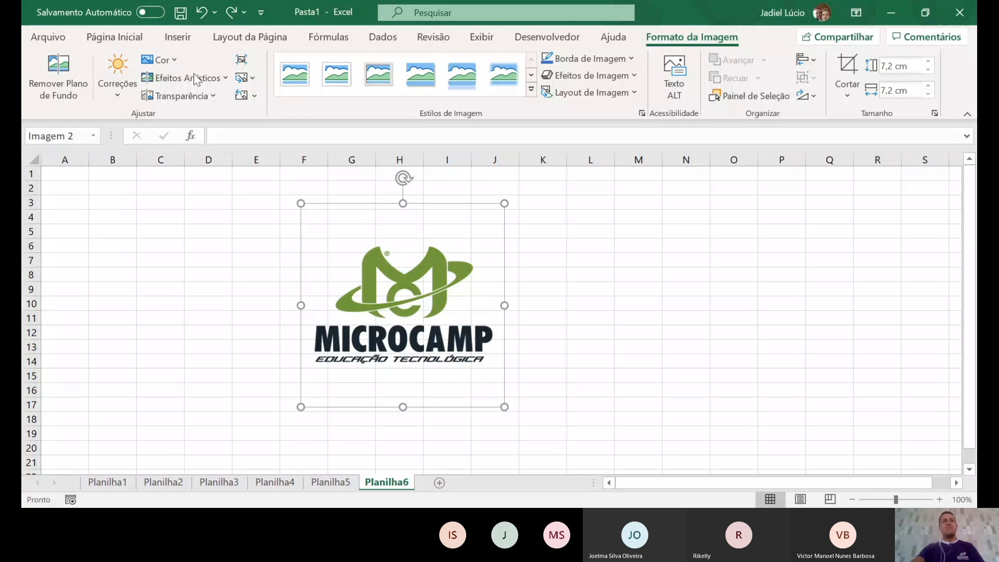
Try recoloring the logo with the light blue accent variation, and undo it
left_click(174, 60)
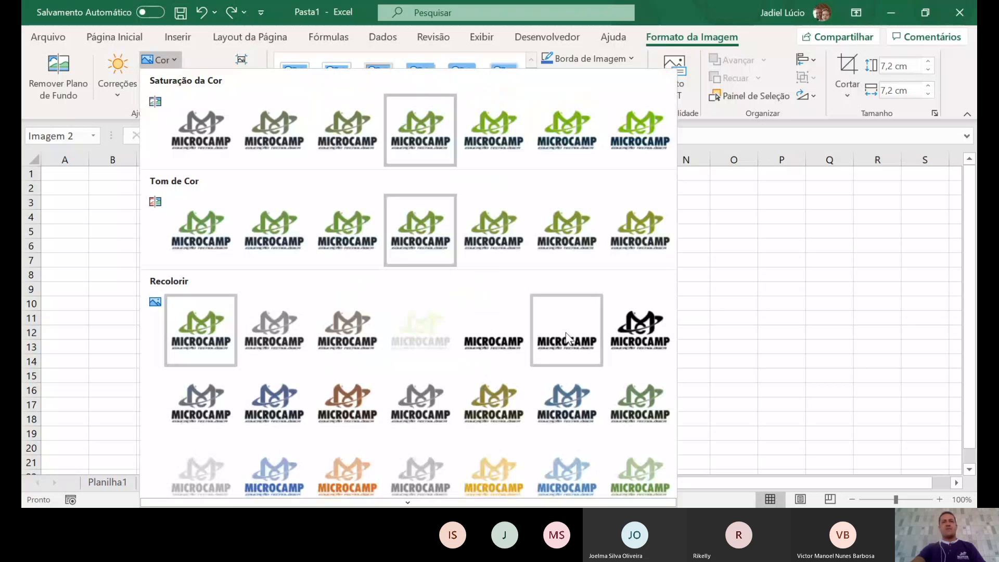
scroll(492, 396, "down", 2)
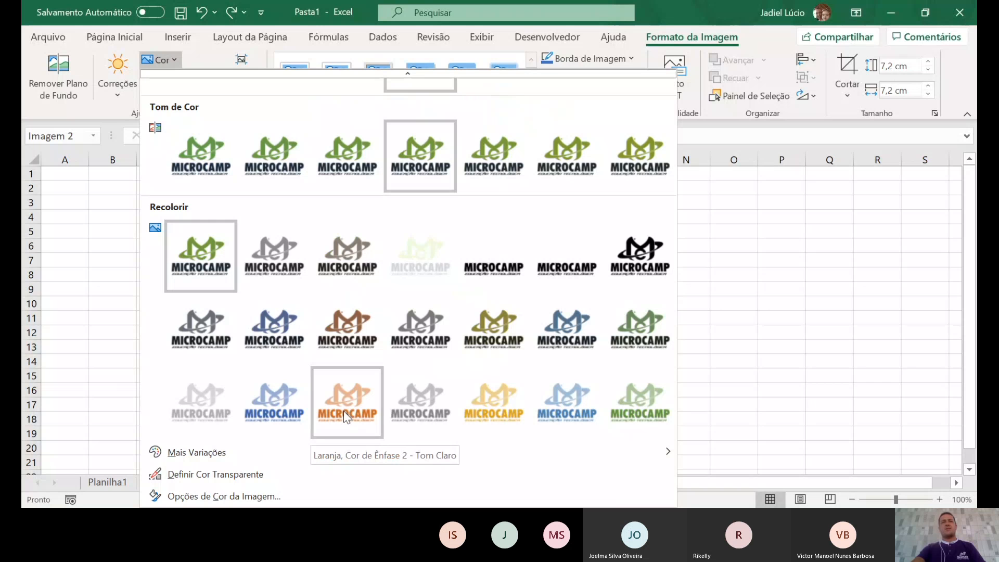
left_click(270, 405)
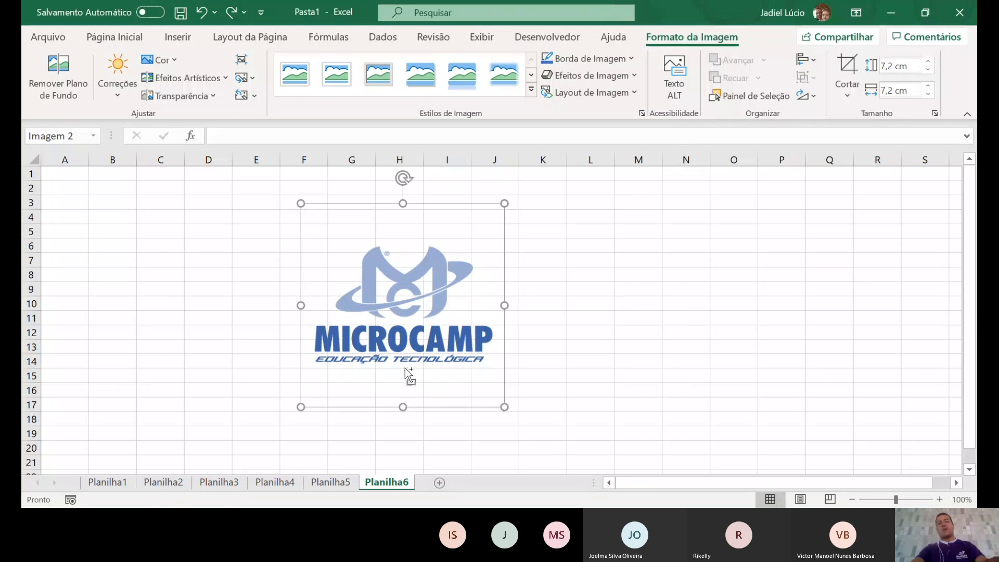
key("ctrl+z")
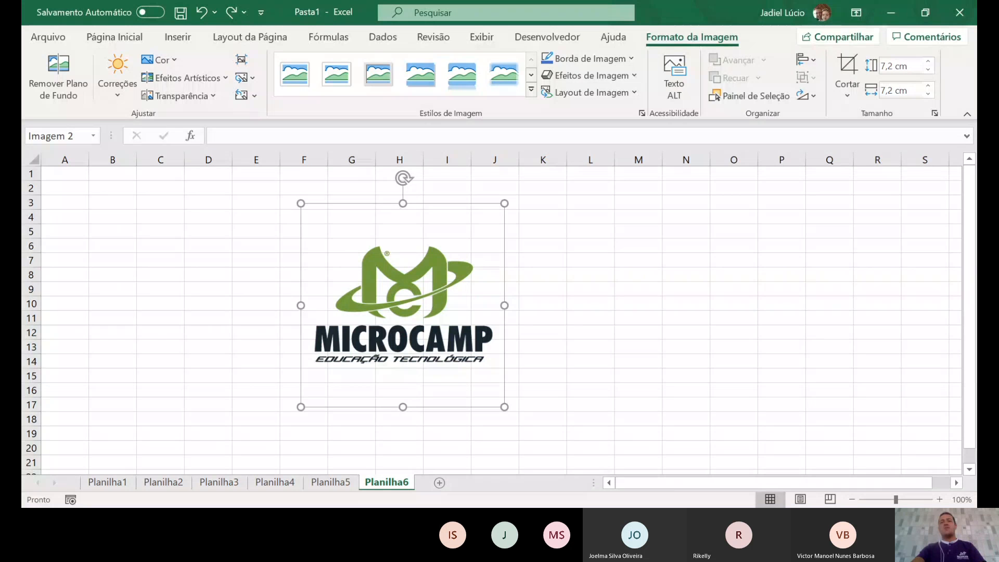
left_click(600, 277)
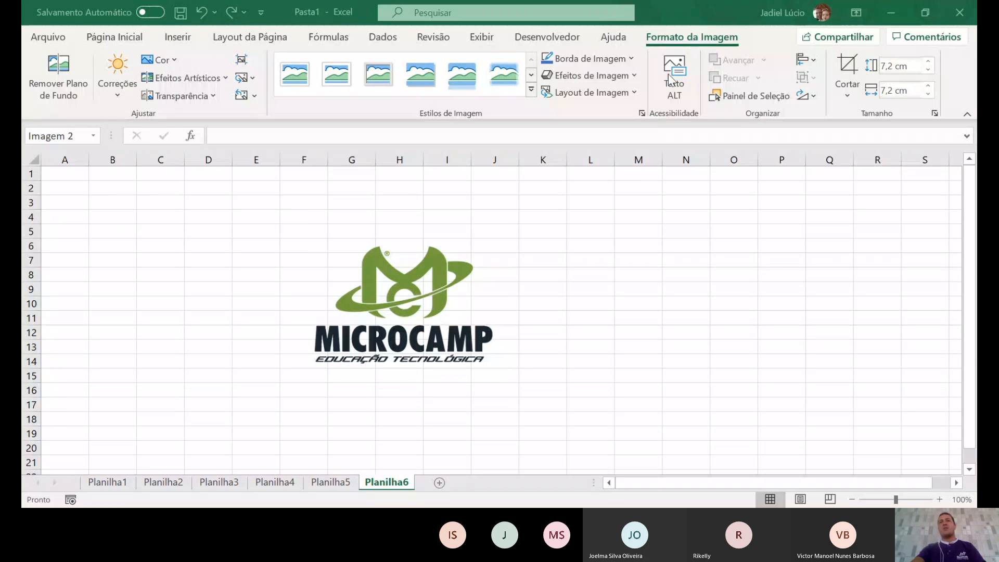
Try the grey pencil-sketch artistic effect on the logo, and undo it
left_click(321, 231)
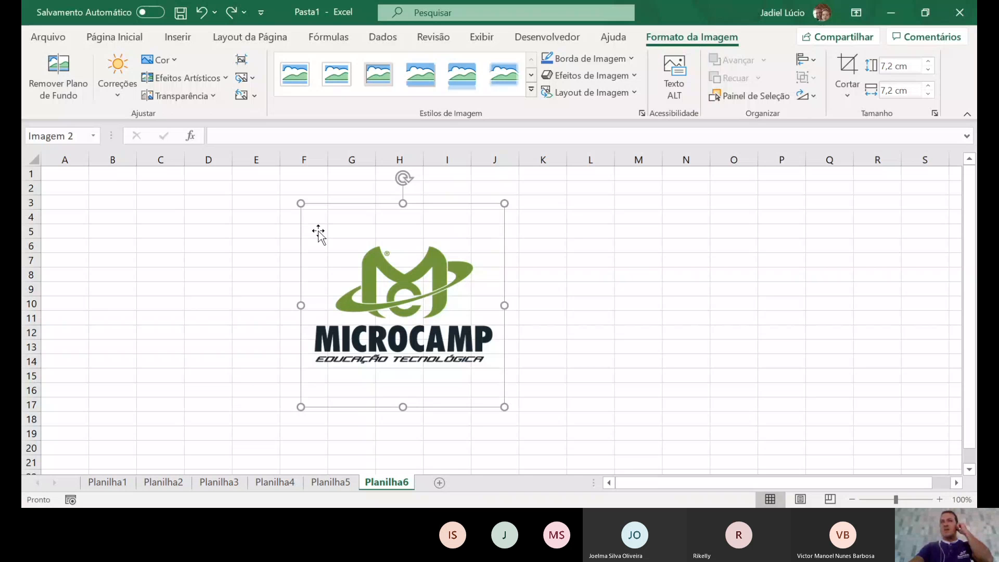
left_click(226, 78)
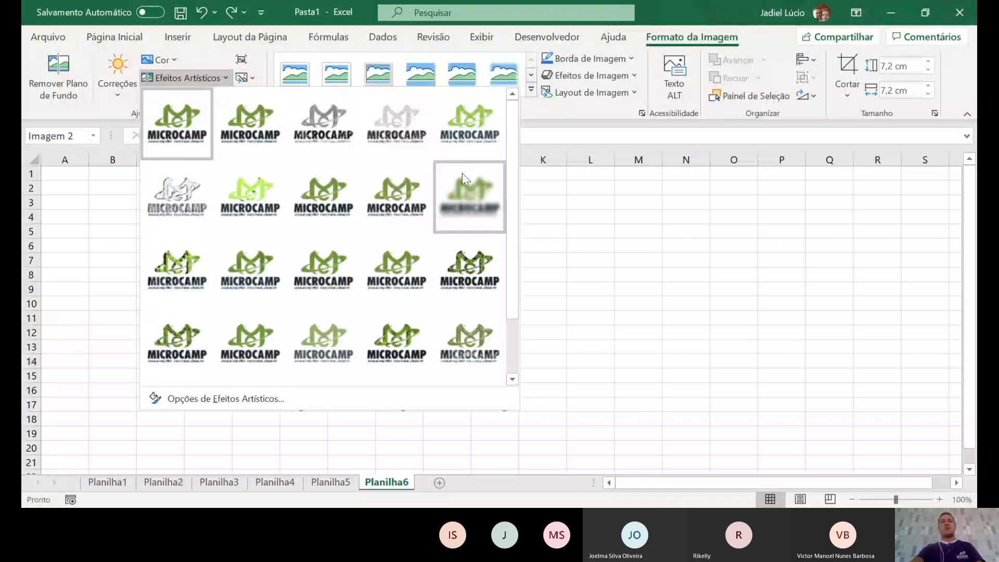
left_click(402, 114)
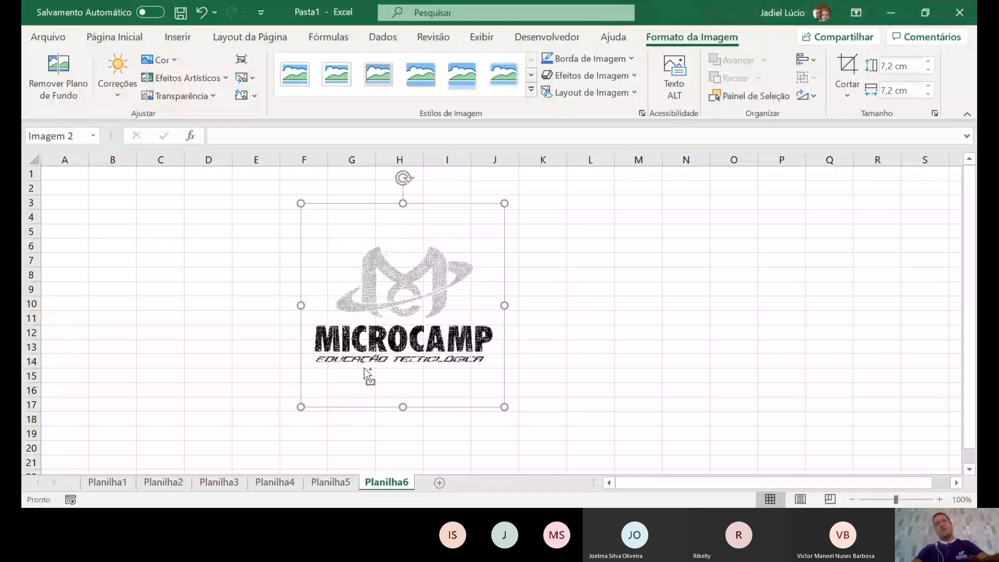
key("ctrl+z")
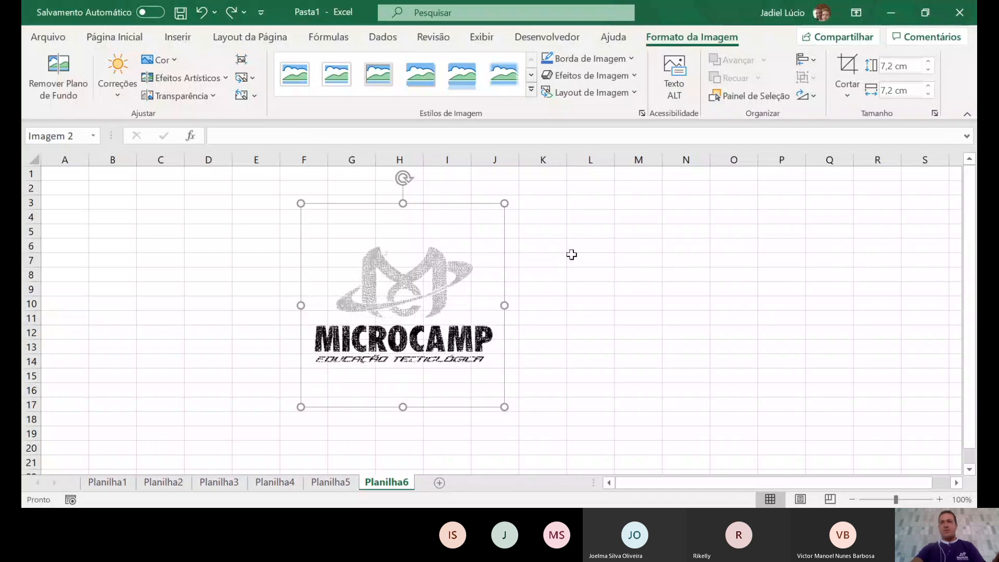
key("ctrl+y")
left_click(213, 83)
left_click(386, 271)
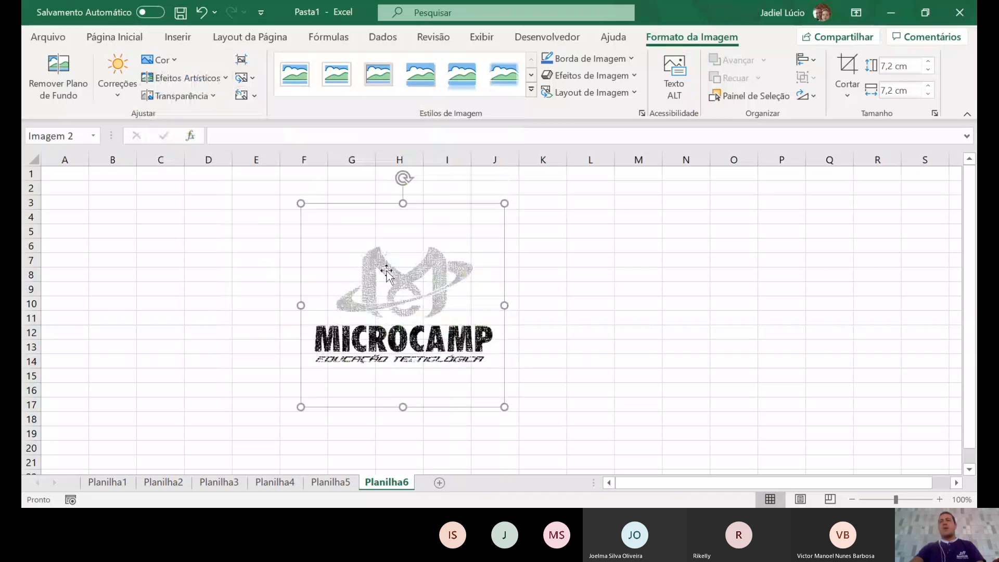
left_click(596, 281)
left_click(329, 251)
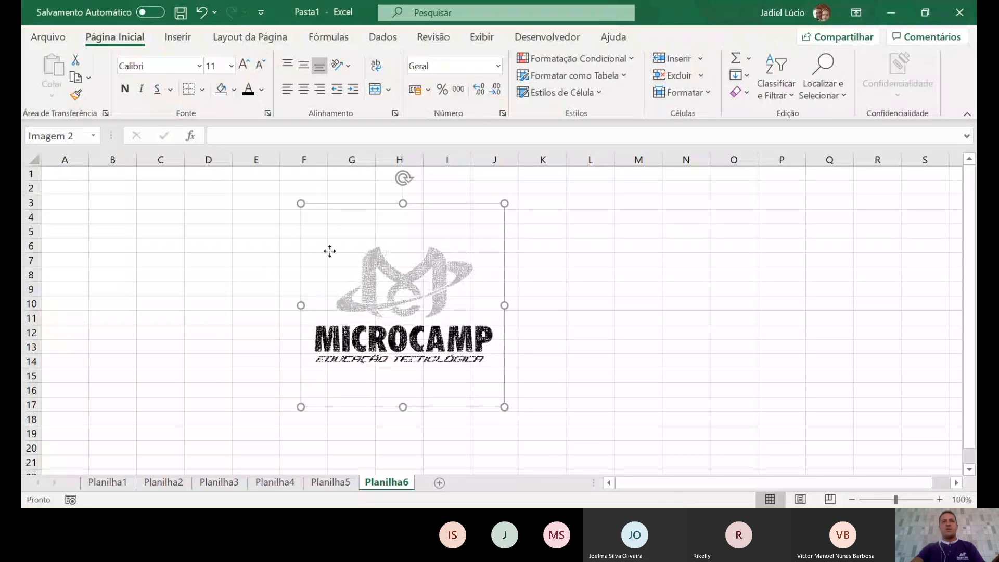
left_click(589, 281)
left_click(458, 266)
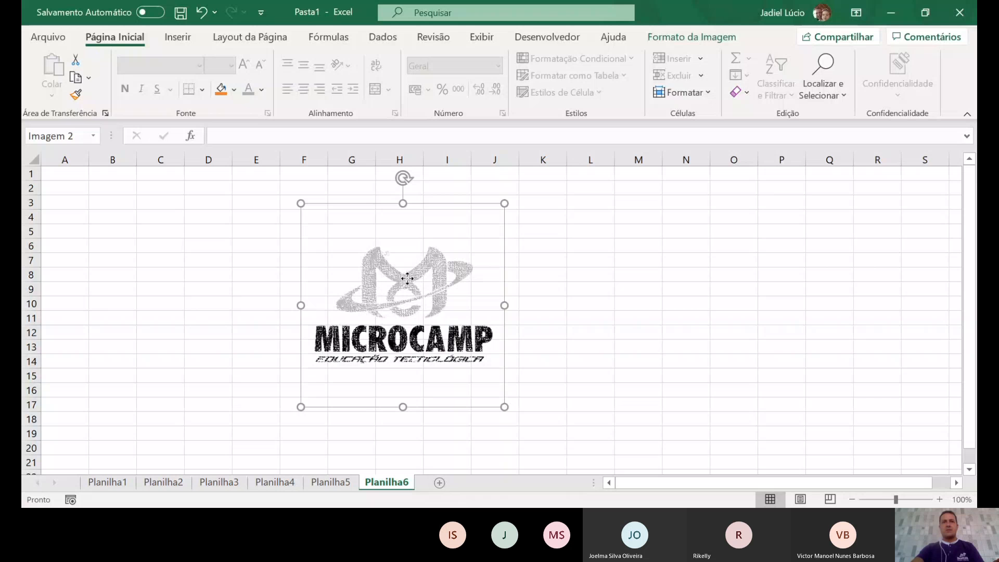
key("Delete")
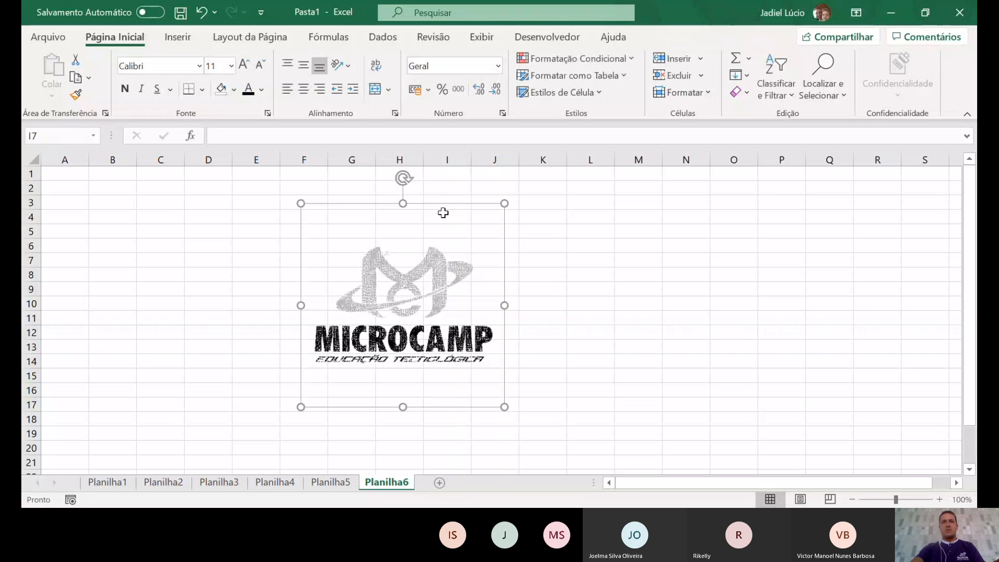
left_click(543, 174)
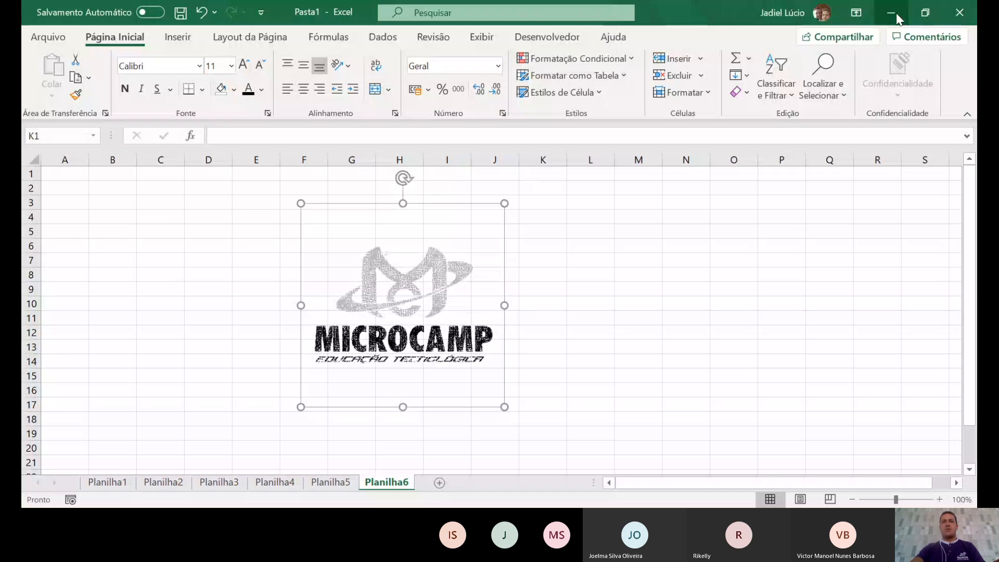
Move the logo to about columns E to I, starting at row 2, and apply the rounded metallic frame picture style
left_click_drag(365, 359, 405, 256)
left_click(668, 42)
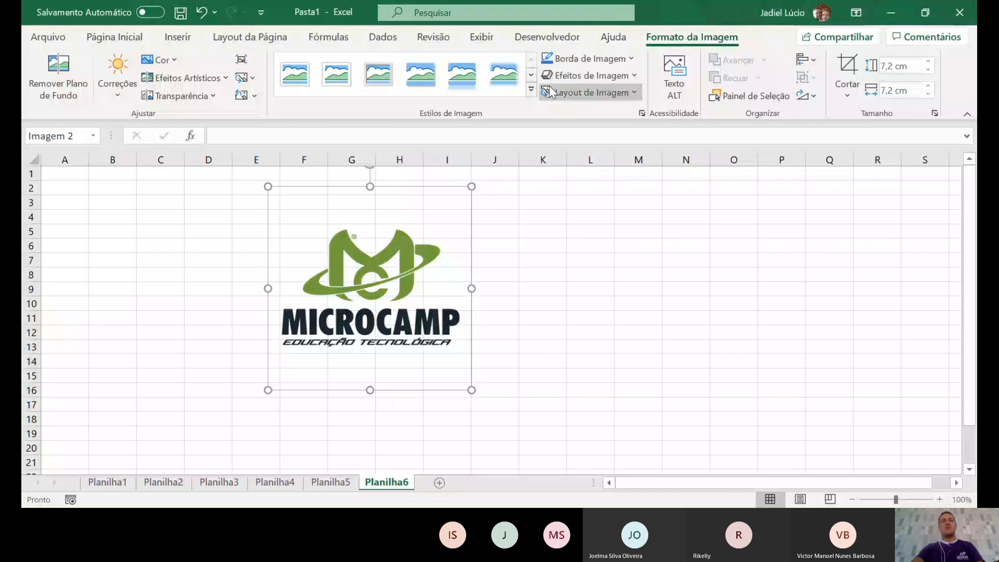
left_click(531, 90)
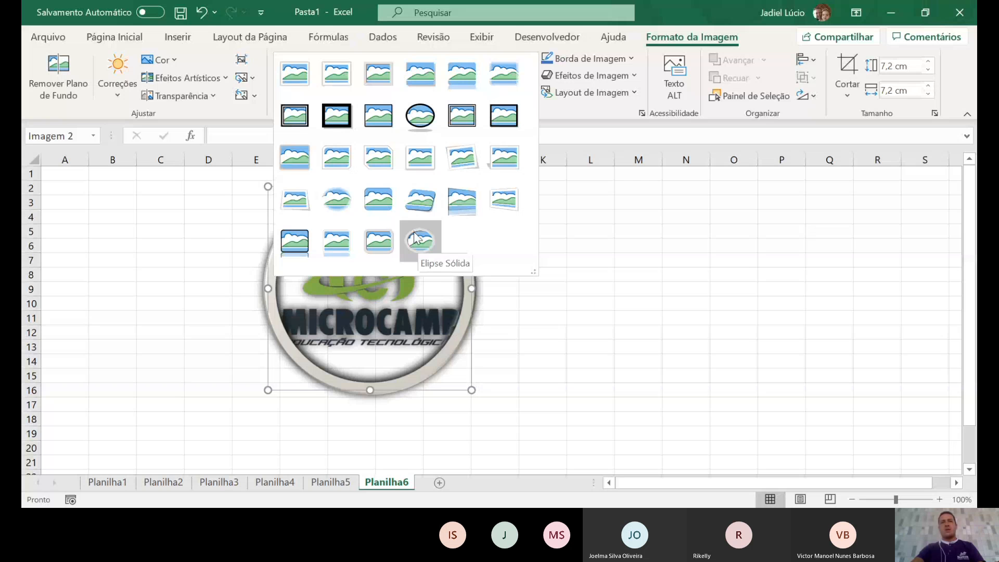
left_click(380, 242)
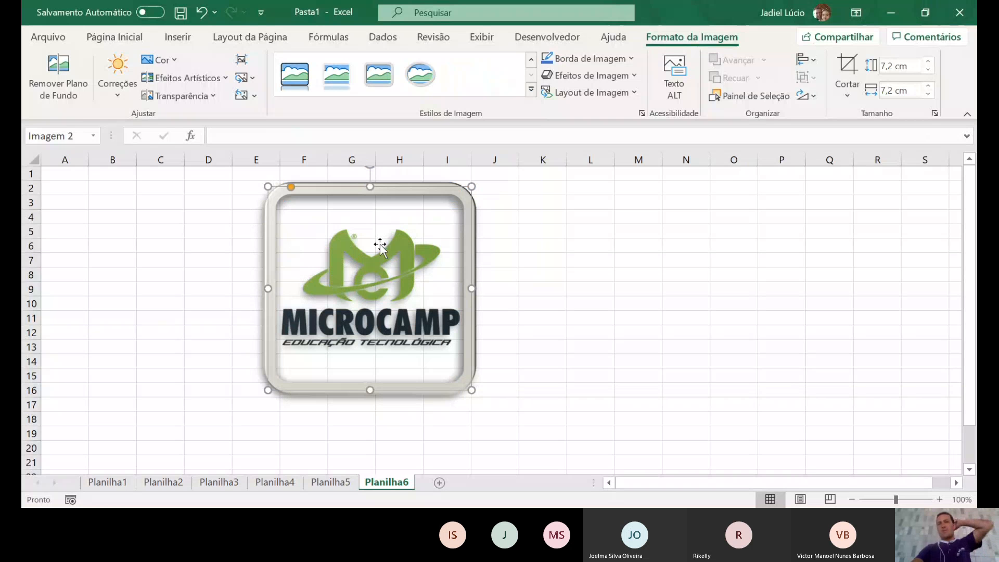
left_click(591, 356)
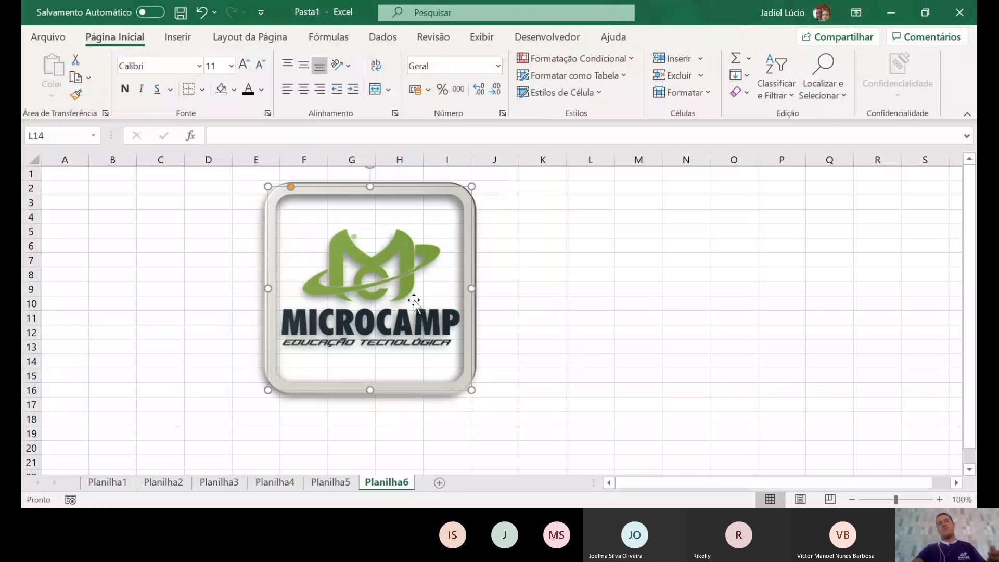
left_click(394, 300)
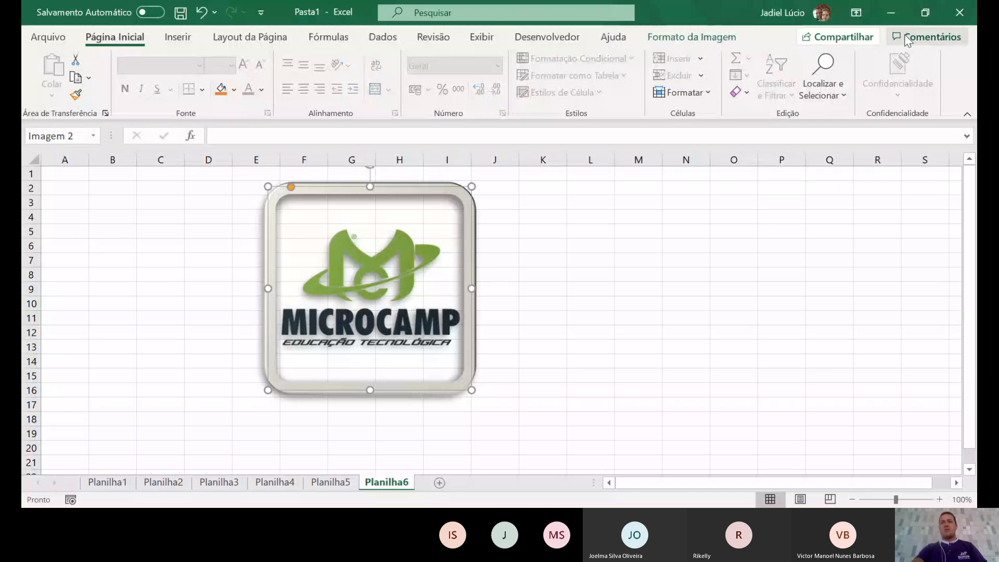
Move the framed logo to about columns F to J, starting at row 3, and square off the frame's corners
left_click_drag(258, 232, 408, 257)
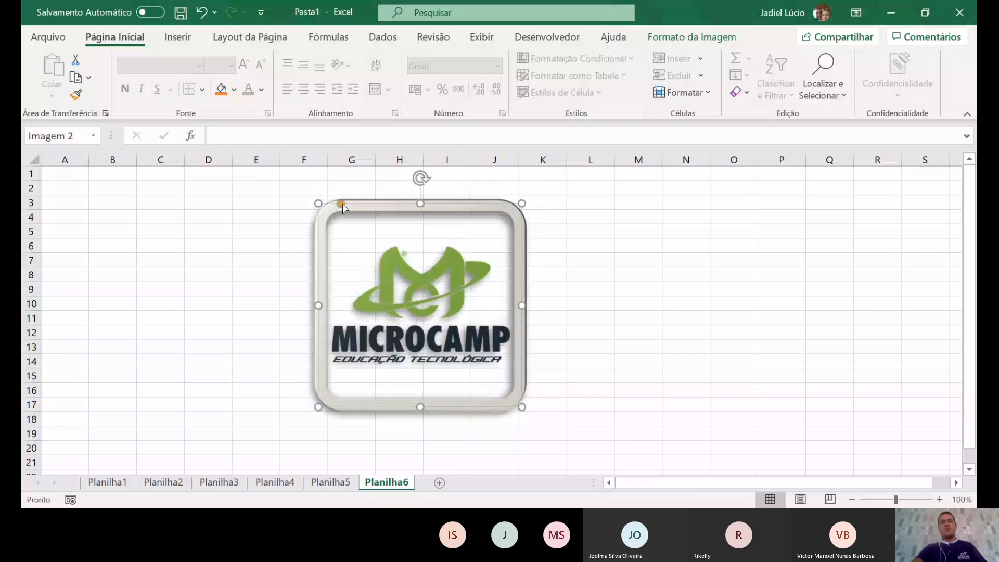
left_click_drag(341, 204, 314, 214)
left_click(602, 272)
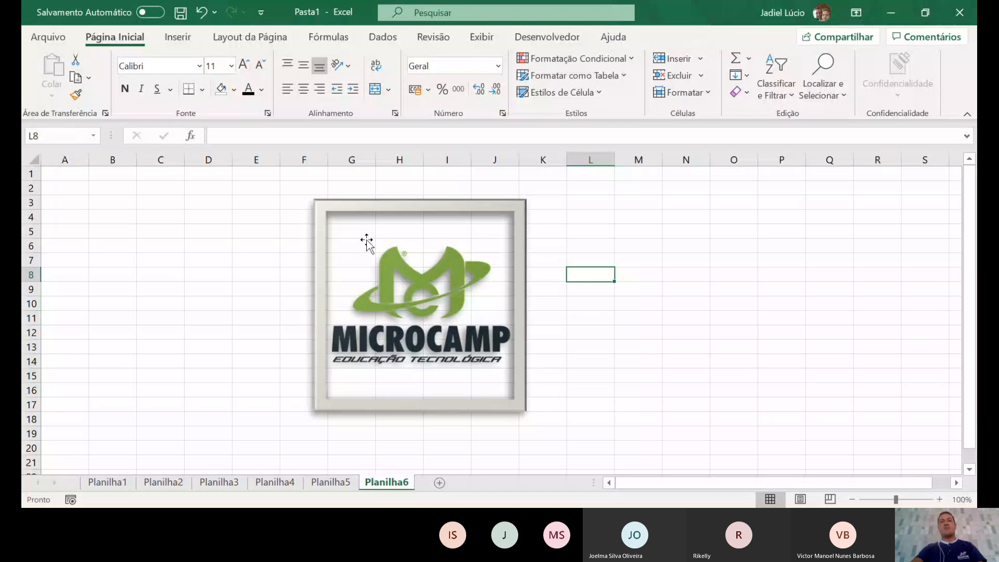
left_click(378, 213)
left_click(223, 229)
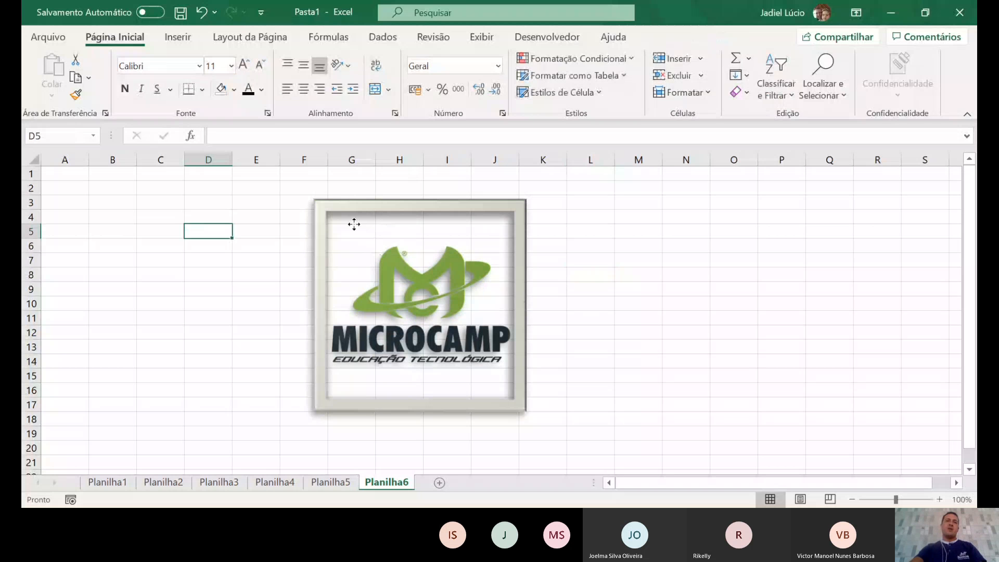
Round the corners of the logo's frame slightly
left_click(322, 220)
left_click_drag(322, 219, 336, 209)
left_click(637, 259)
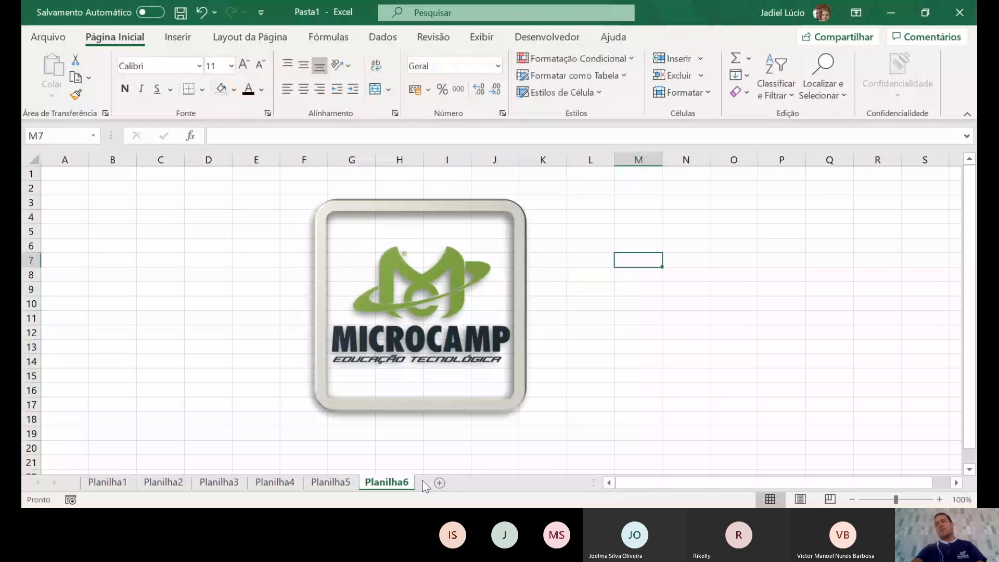
Set the logo's picture border to the light green standard color
left_click(488, 297)
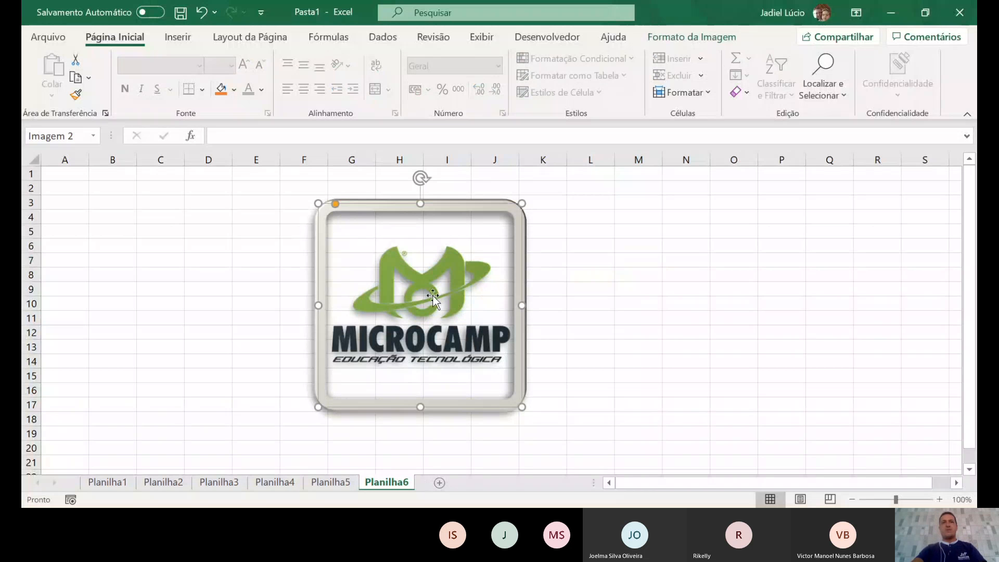
left_click(682, 40)
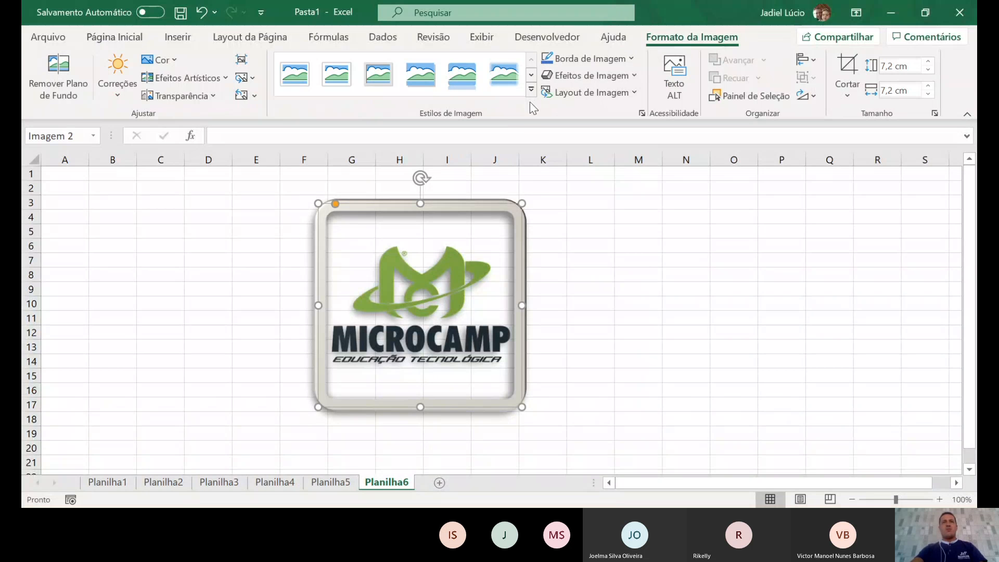
left_click(529, 102)
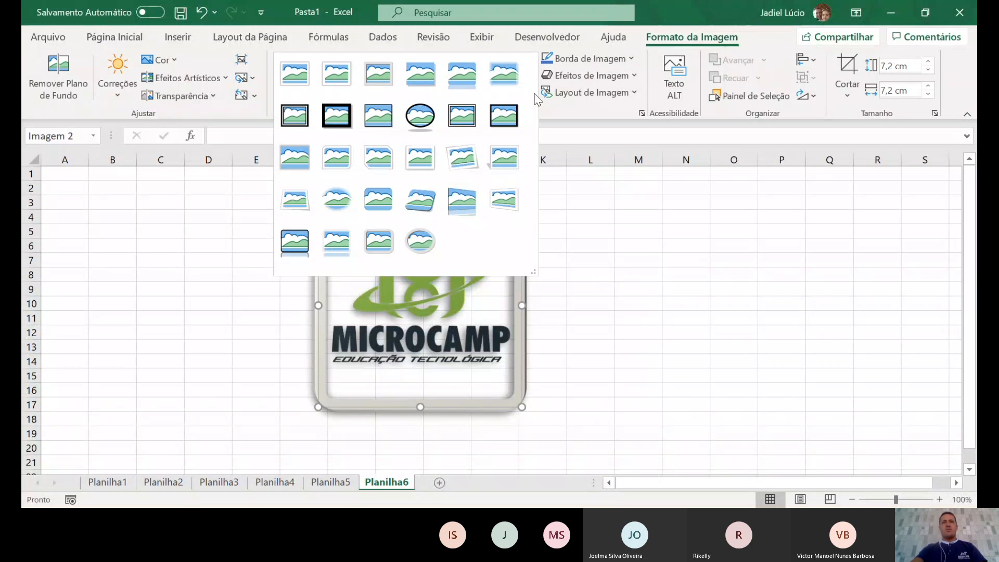
left_click(594, 119)
left_click(632, 63)
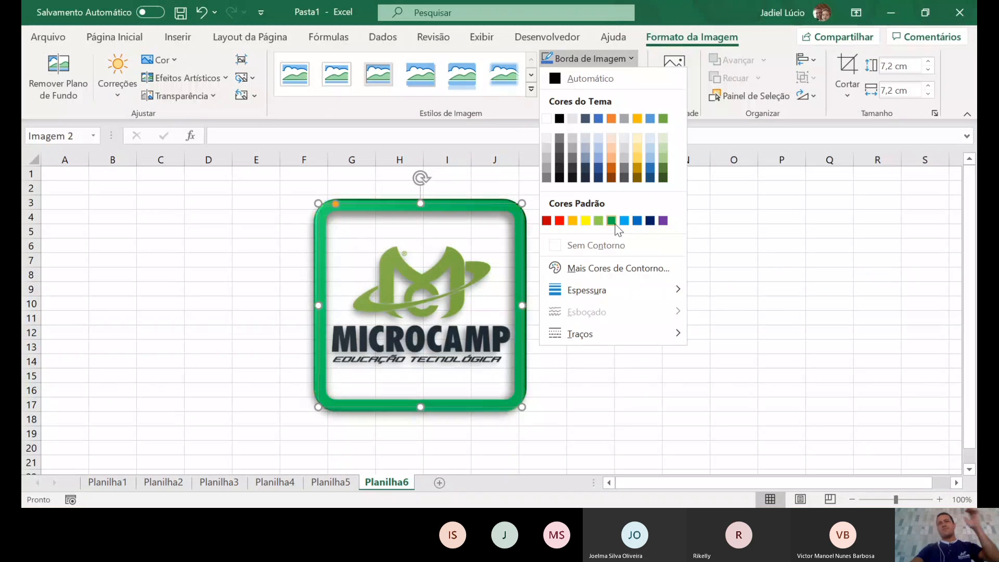
left_click(599, 221)
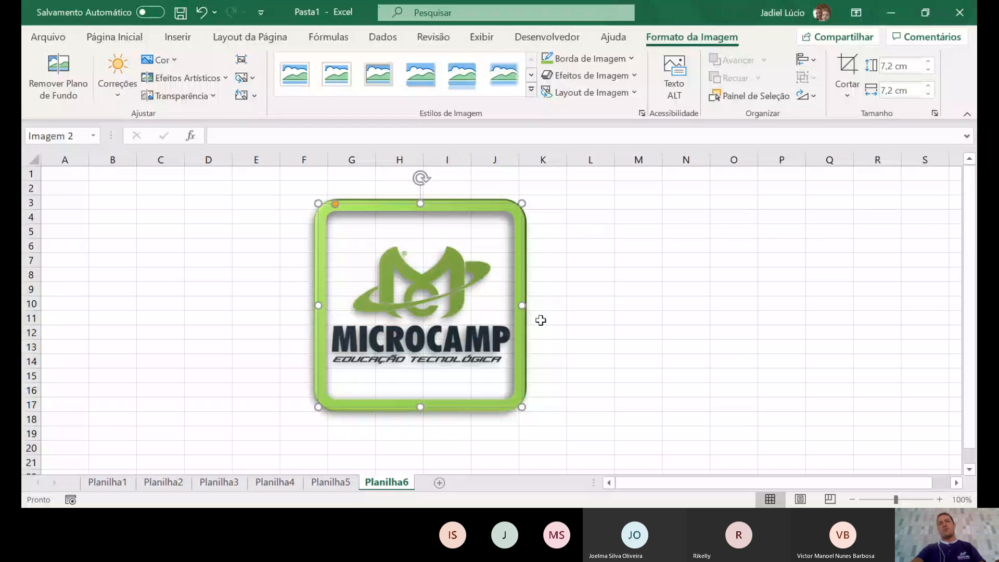
Set the logo's border to the custom color #7DDF41 and move the logo to about columns M to Q, starting at row 3
left_click(619, 58)
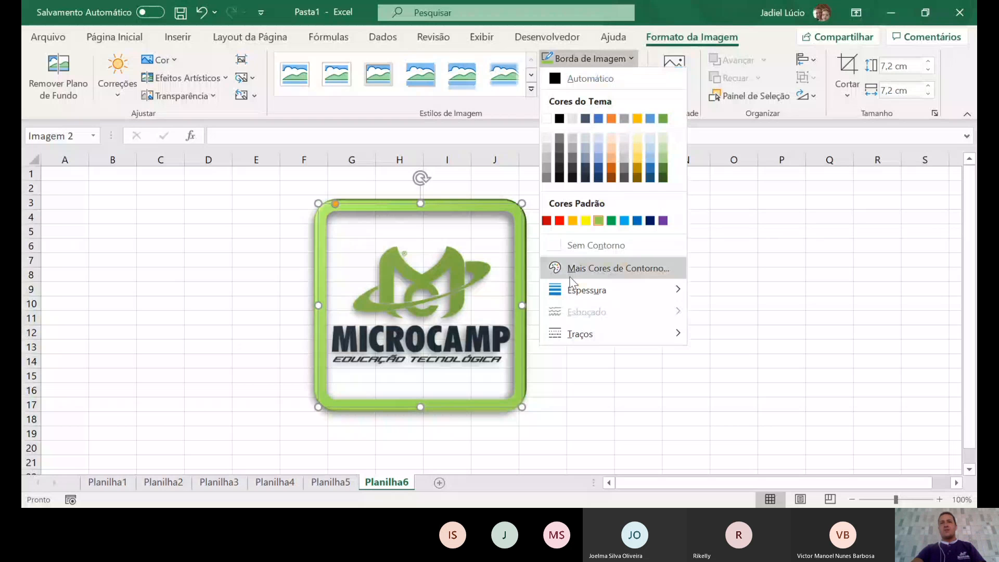
left_click(615, 271)
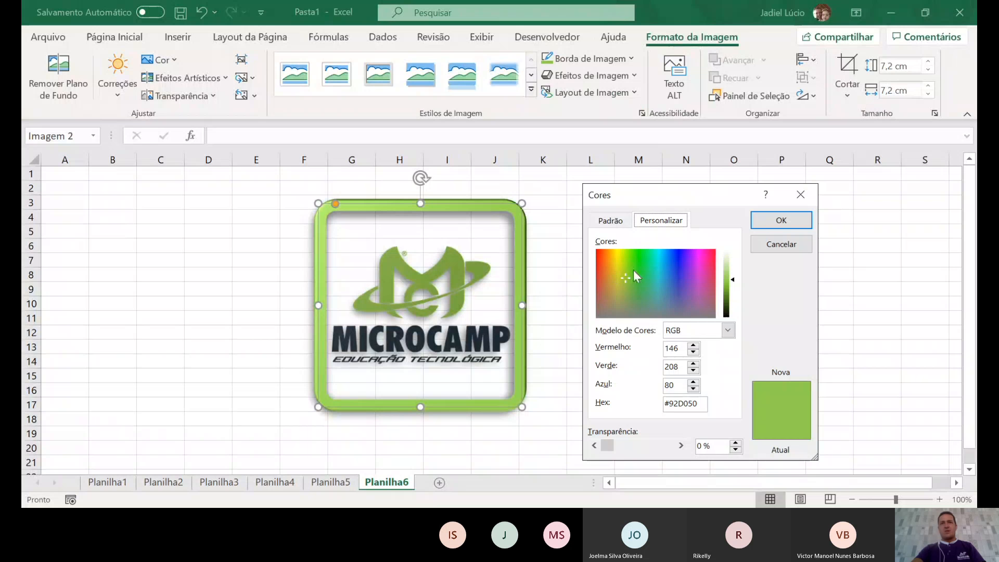
left_click(628, 268)
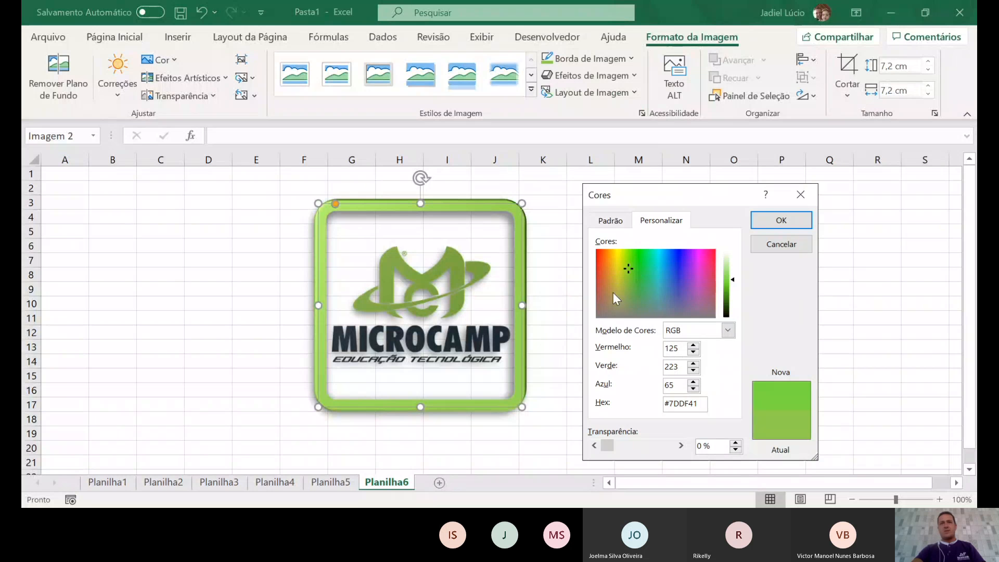
left_click(786, 227)
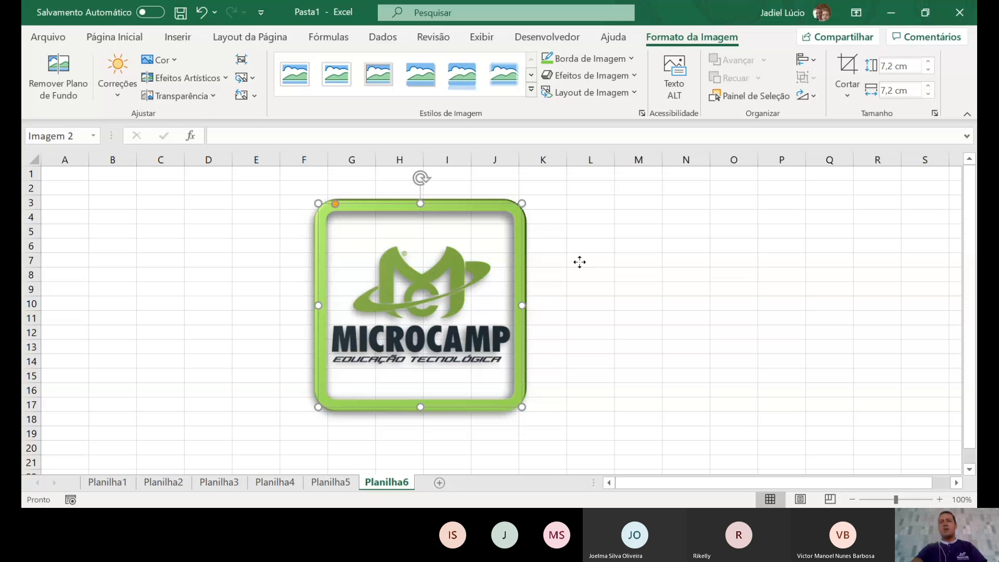
left_click_drag(495, 202, 579, 262)
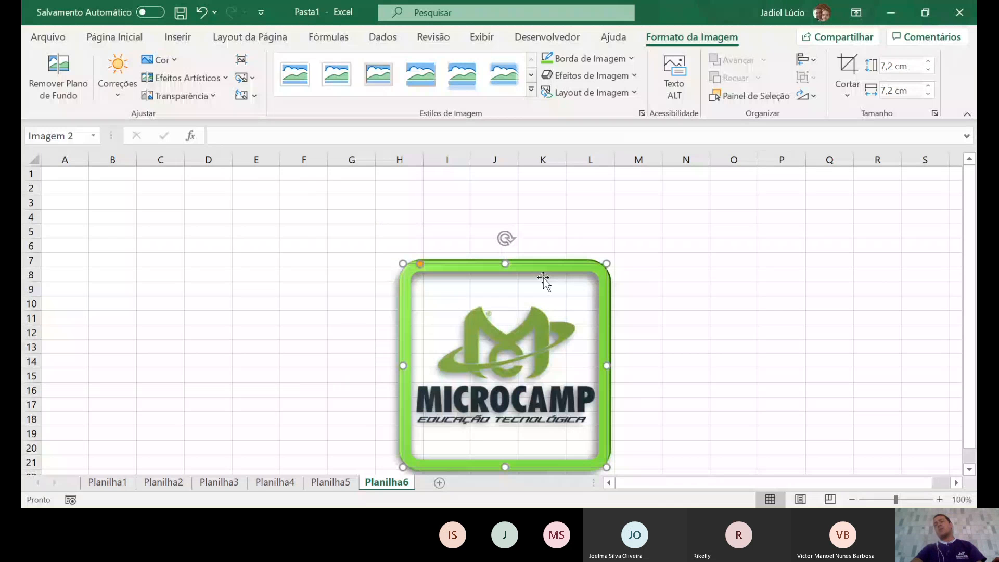
left_click_drag(543, 279, 743, 237)
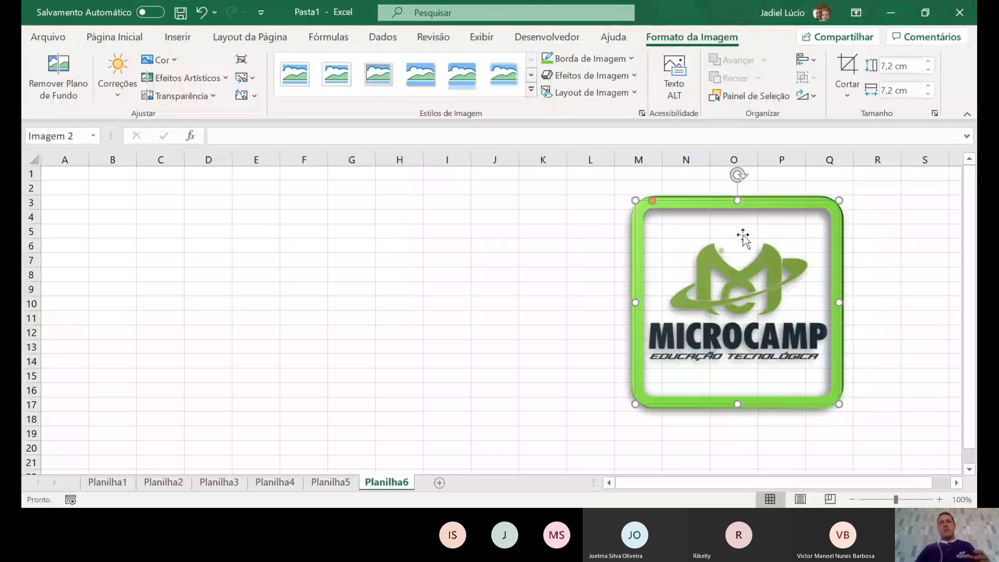
Set the thickness of the logo's picture border to 6 pt
left_click(632, 60)
left_click(633, 61)
left_click(634, 61)
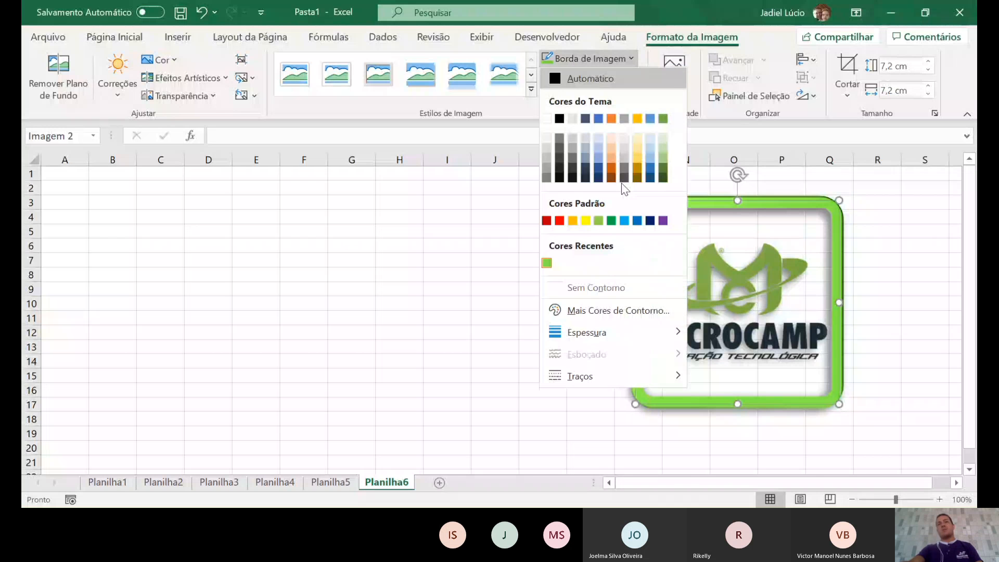
mouse_move(633, 342)
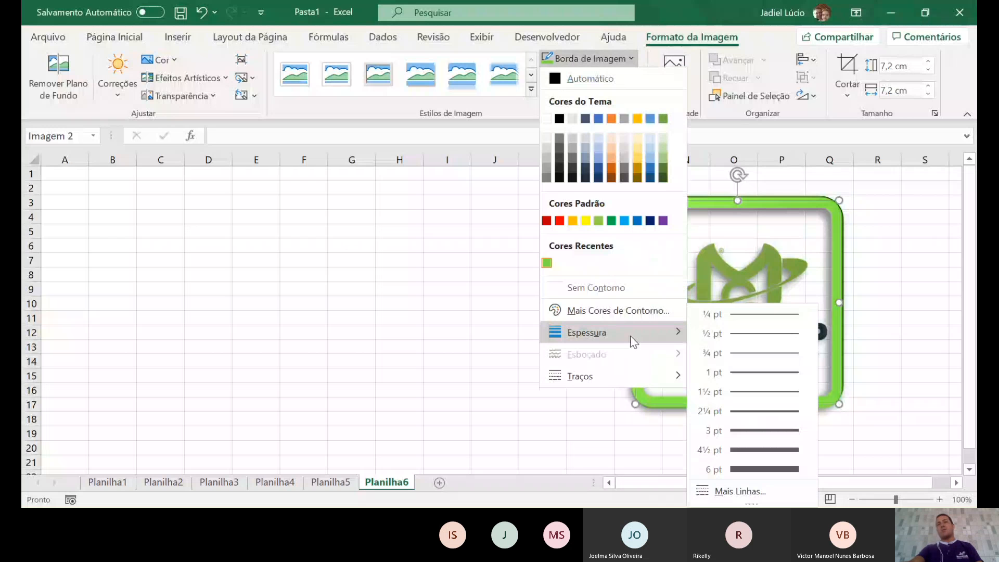
left_click(749, 469)
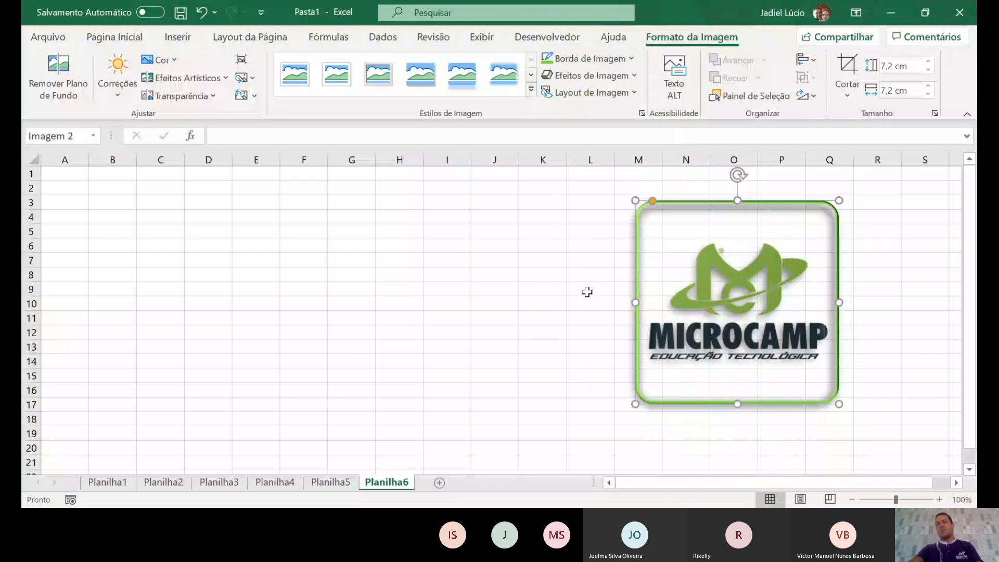
left_click(554, 252)
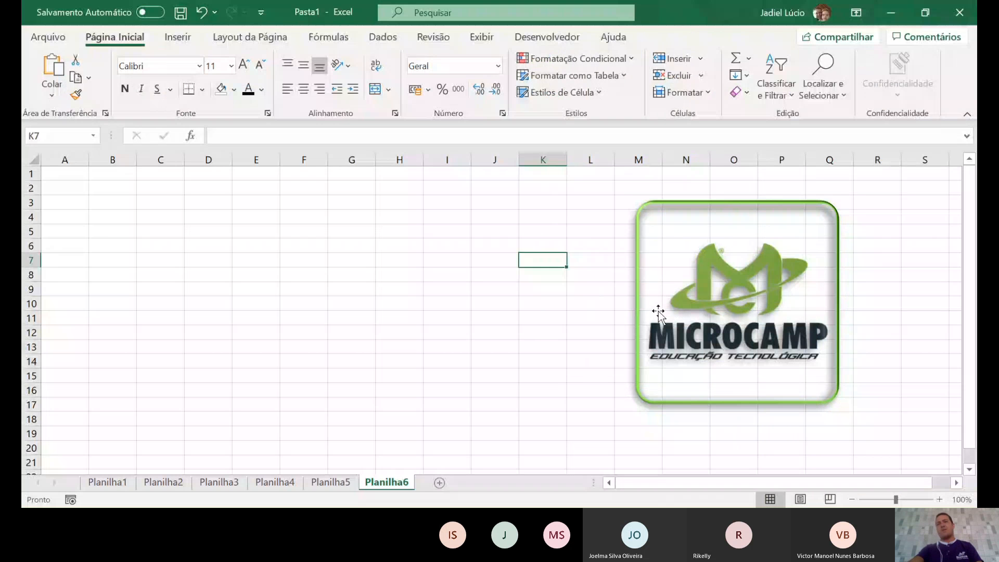
left_click(658, 311)
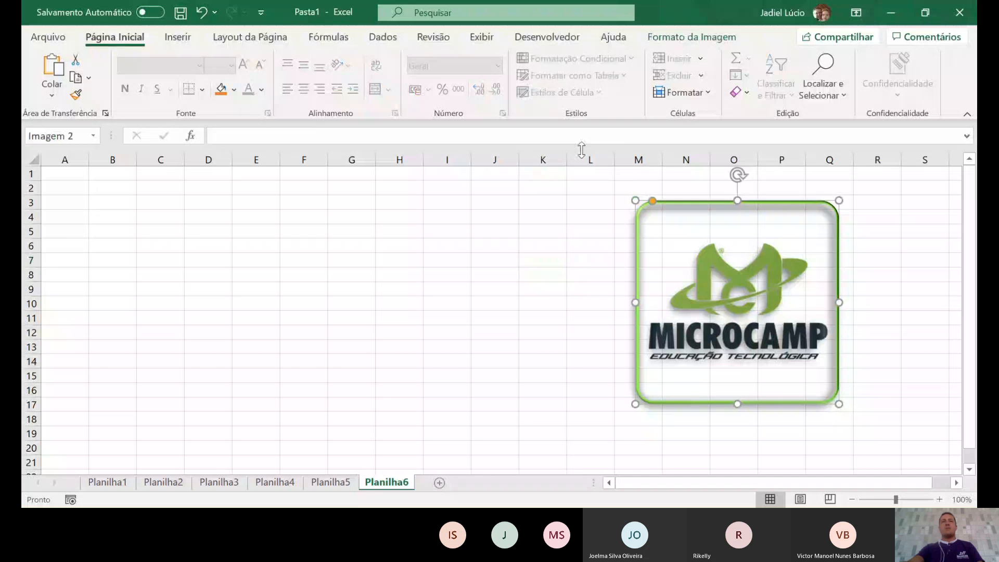
key("Escape")
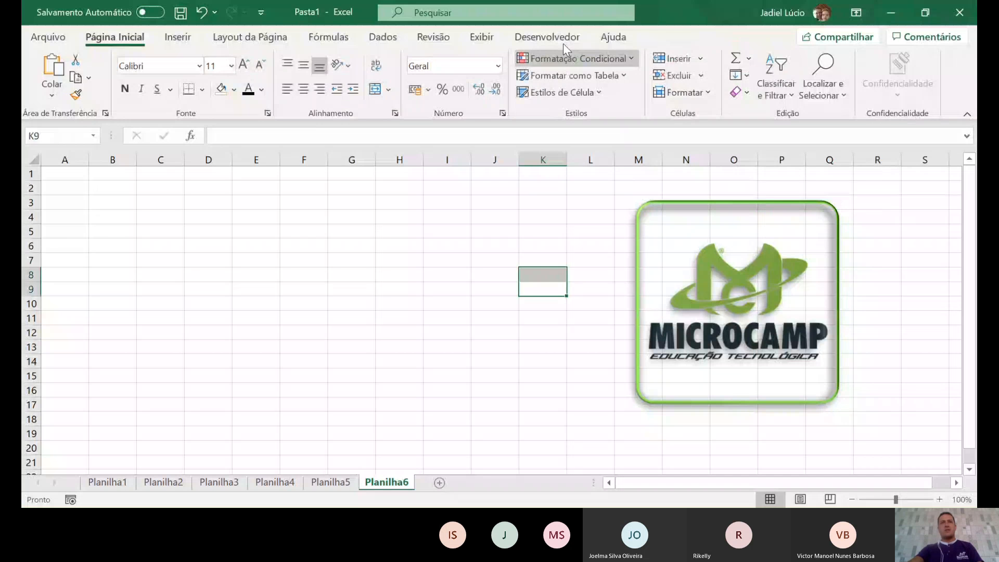
Insert the stock image of pink and white flowers on a dark blue and green background into Planilha6
left_click(190, 41)
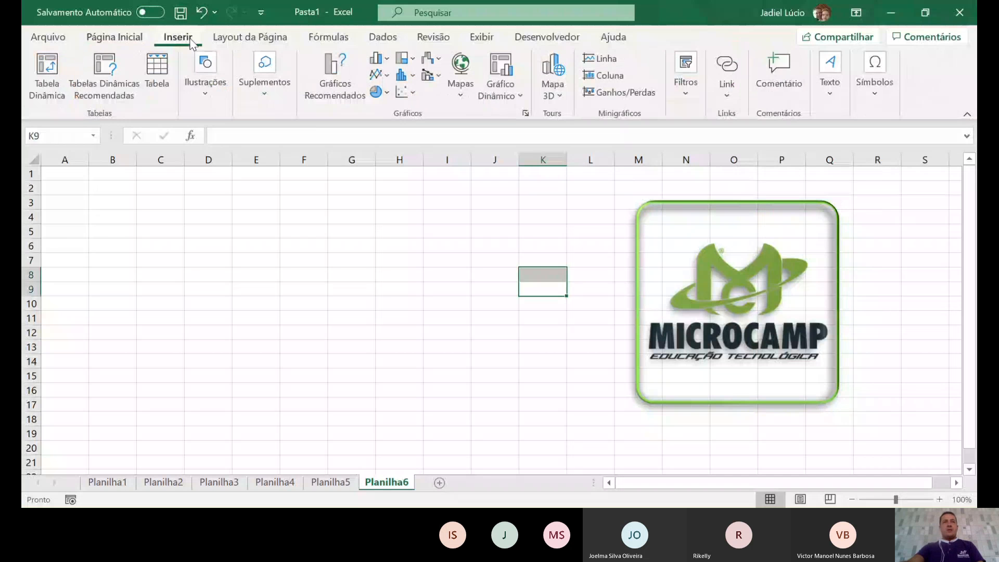
left_click(186, 86)
left_click(202, 148)
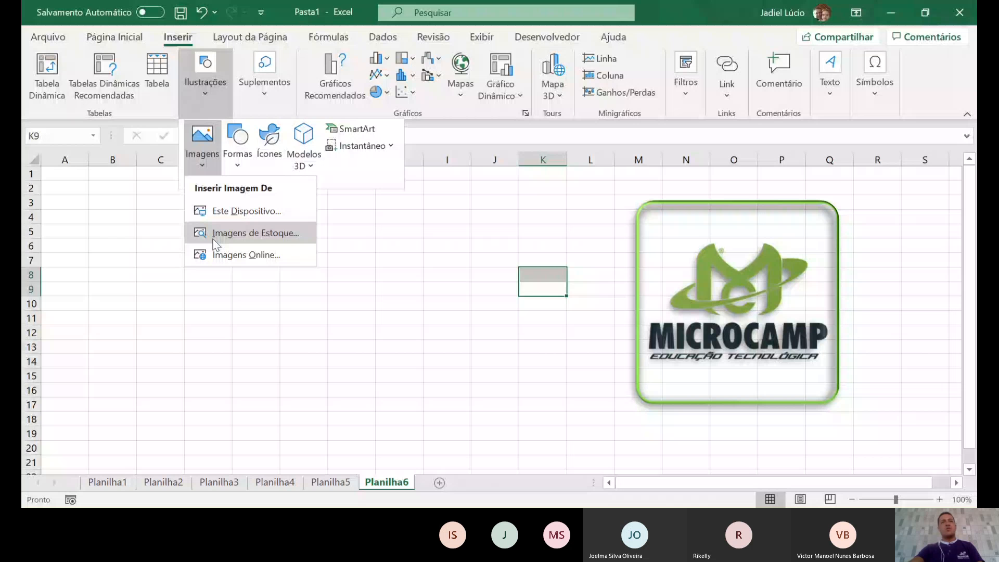
left_click(256, 239)
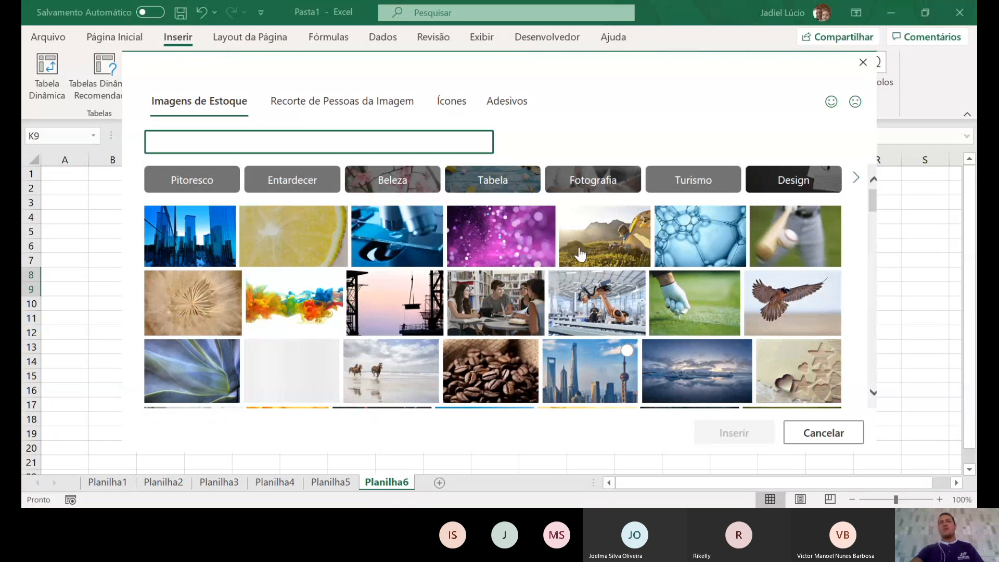
scroll(582, 255, "down", 1)
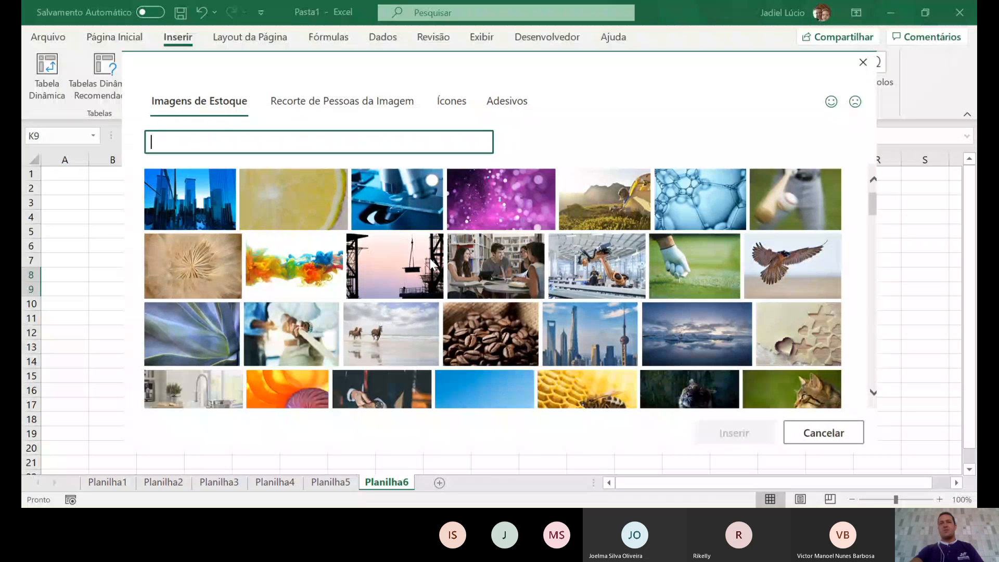
scroll(431, 265, "down", 5)
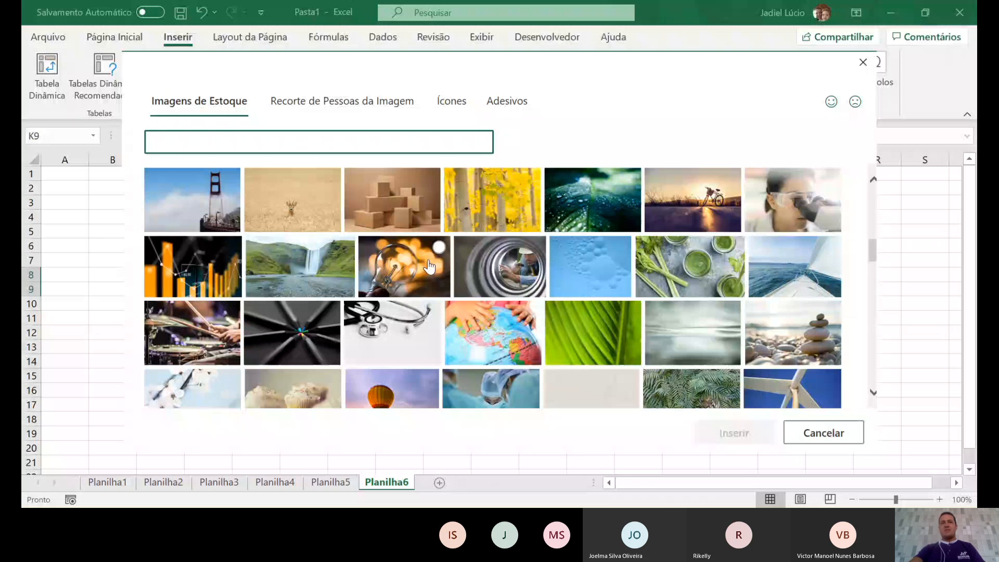
scroll(429, 266, "down", 2)
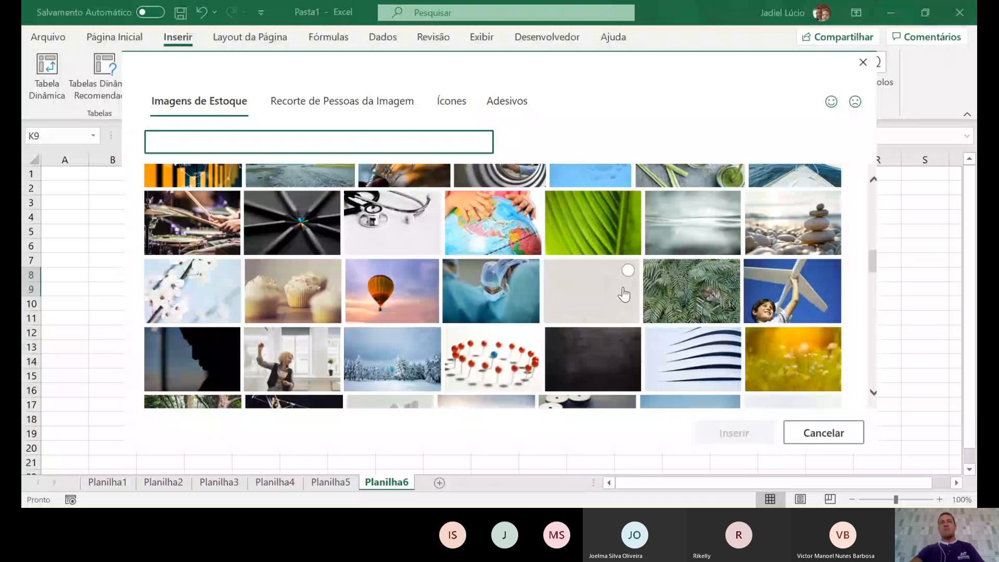
scroll(440, 324, "up", 3)
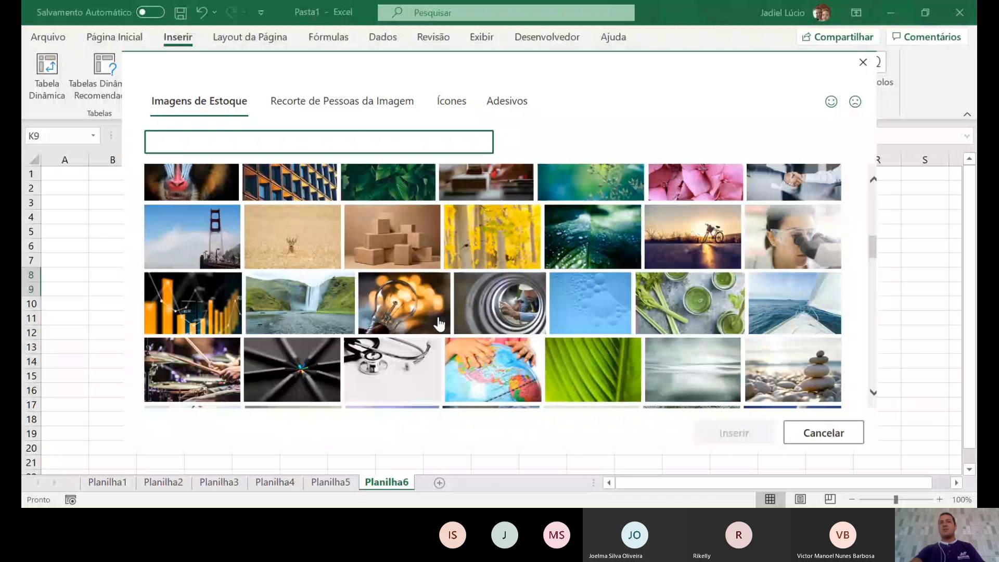
scroll(439, 324, "up", 3)
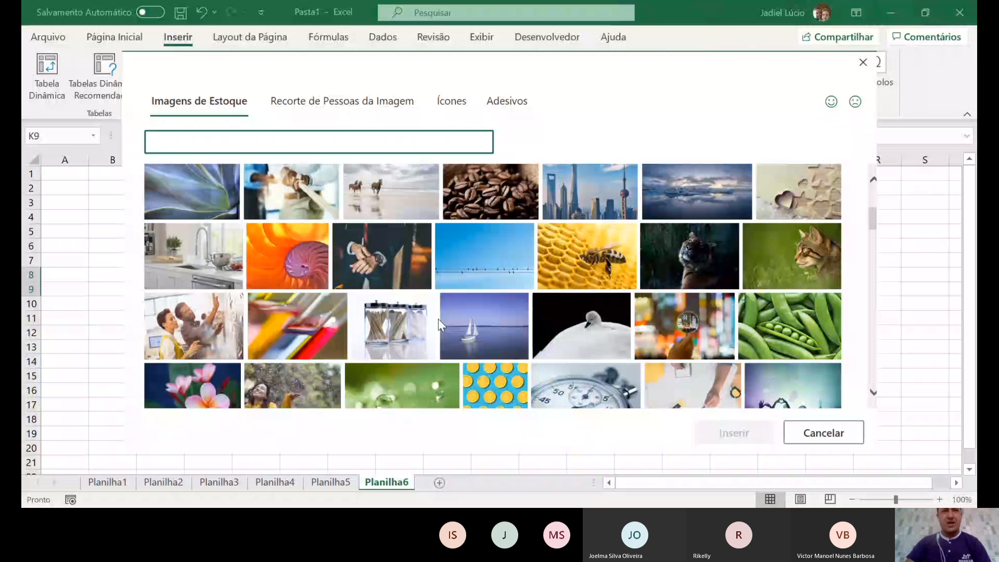
scroll(438, 320, "down", 2)
left_click(186, 287)
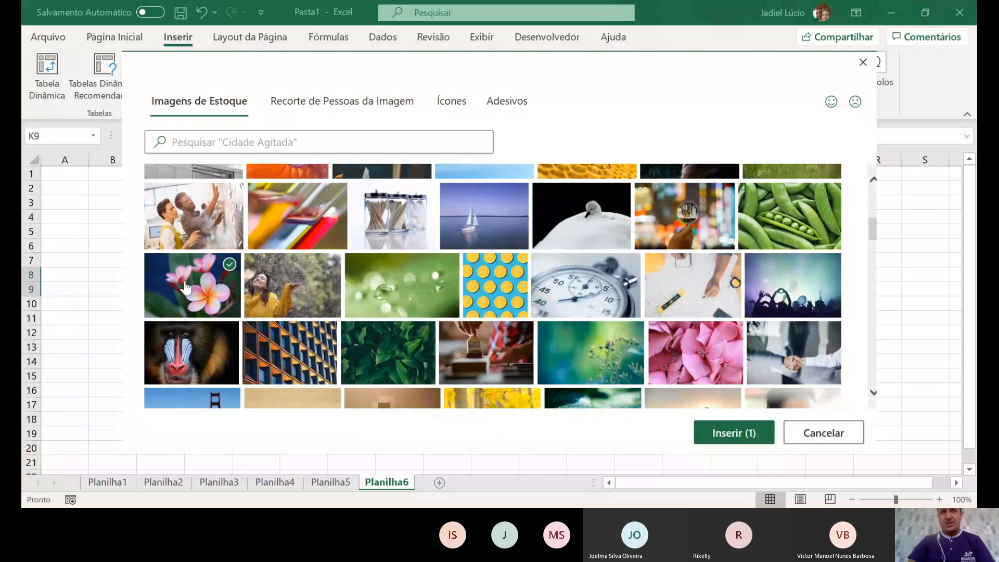
left_click(731, 433)
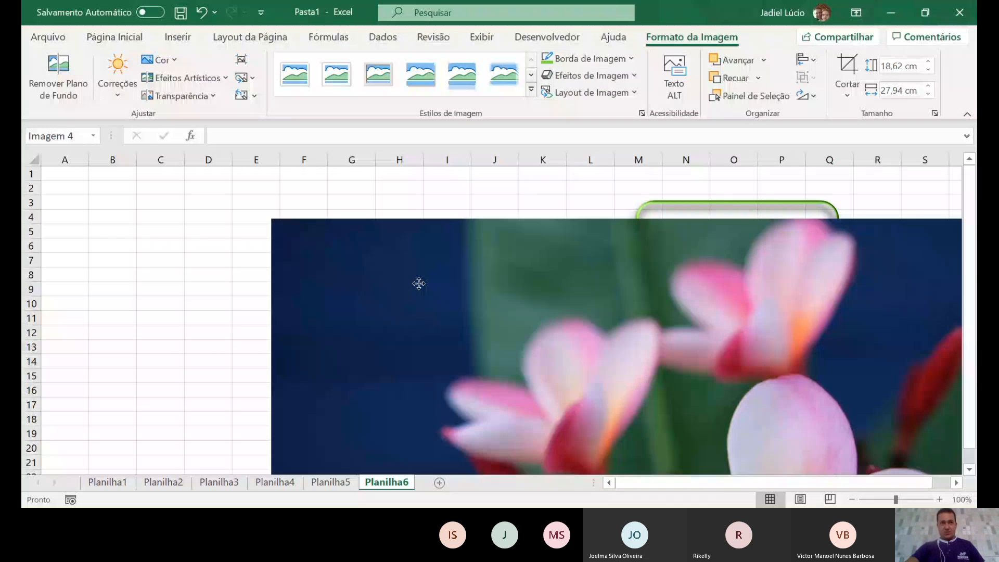
Shrink the flower picture to about 9.28 × 13.92 cm and move it over columns A to I, starting at row 2
left_click_drag(419, 283, 356, 248)
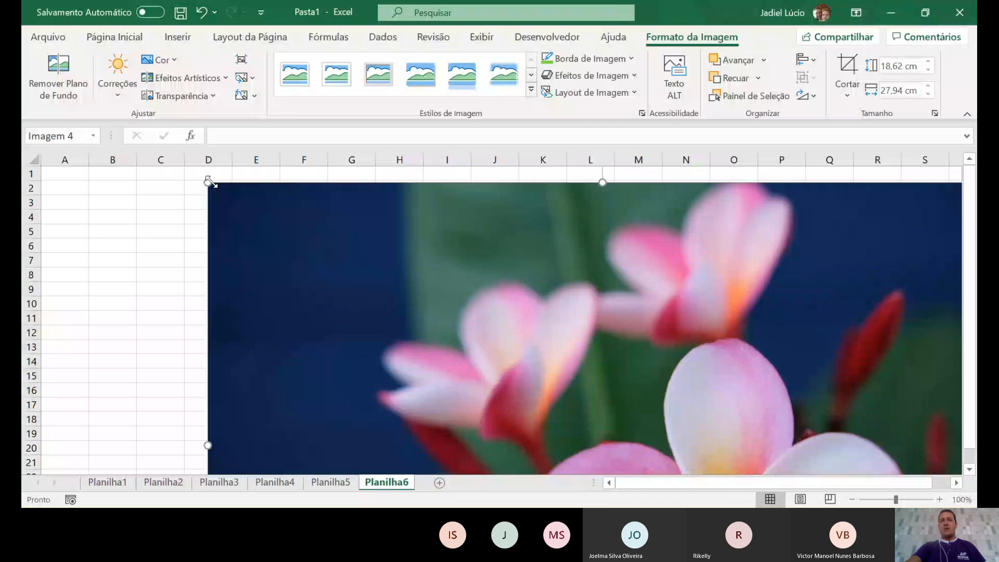
left_click_drag(210, 183, 550, 411)
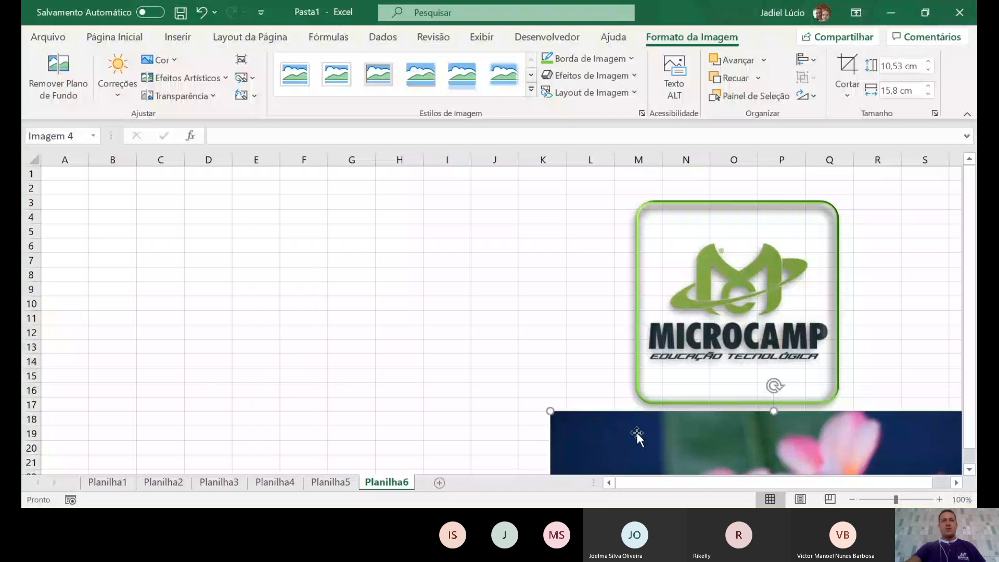
left_click_drag(637, 432, 303, 204)
left_click_drag(217, 183, 271, 219)
left_click_drag(437, 326, 391, 292)
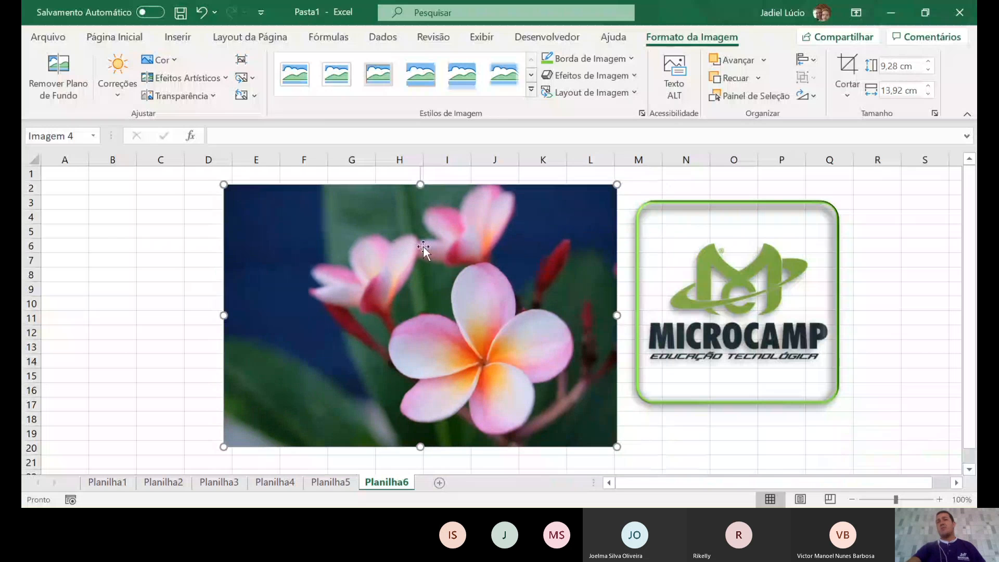
left_click_drag(422, 260, 262, 264)
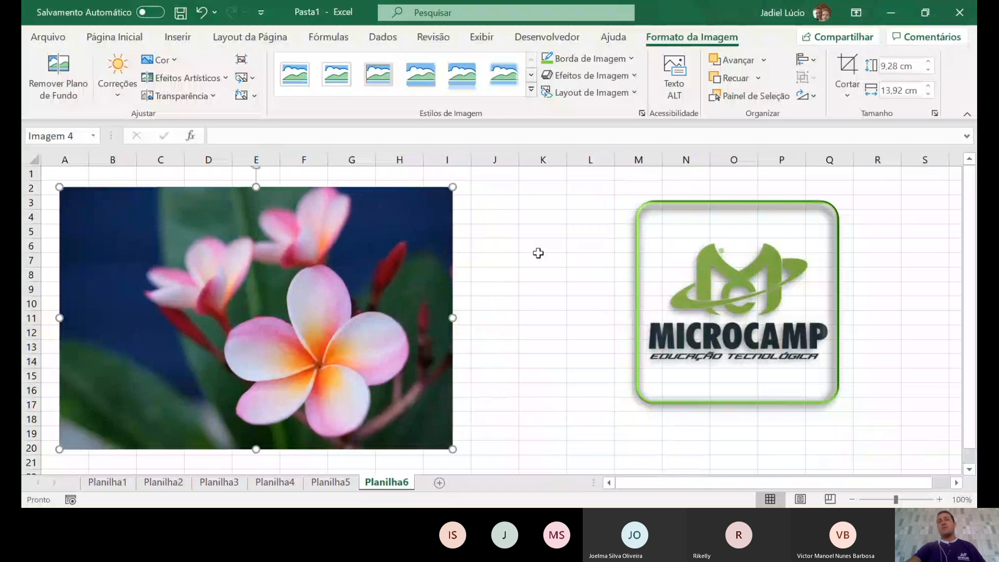
Shrink the flower picture further and place it beside the logo, over about columns G to L from row 3
left_click_drag(449, 200, 258, 278)
left_click_drag(189, 307, 491, 228)
left_click(256, 274)
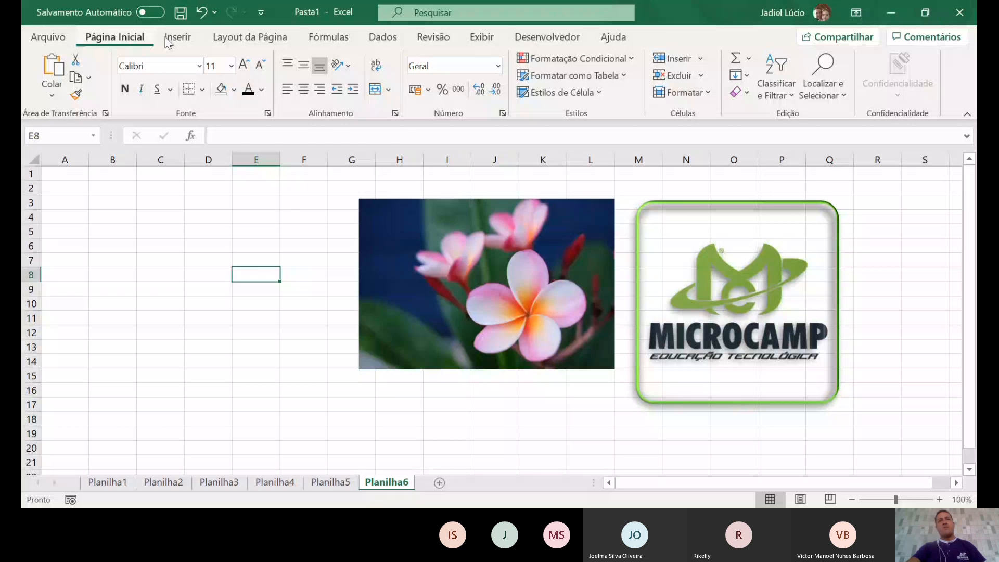
Search the online images for "natureza"
left_click(178, 37)
left_click(205, 78)
left_click(202, 151)
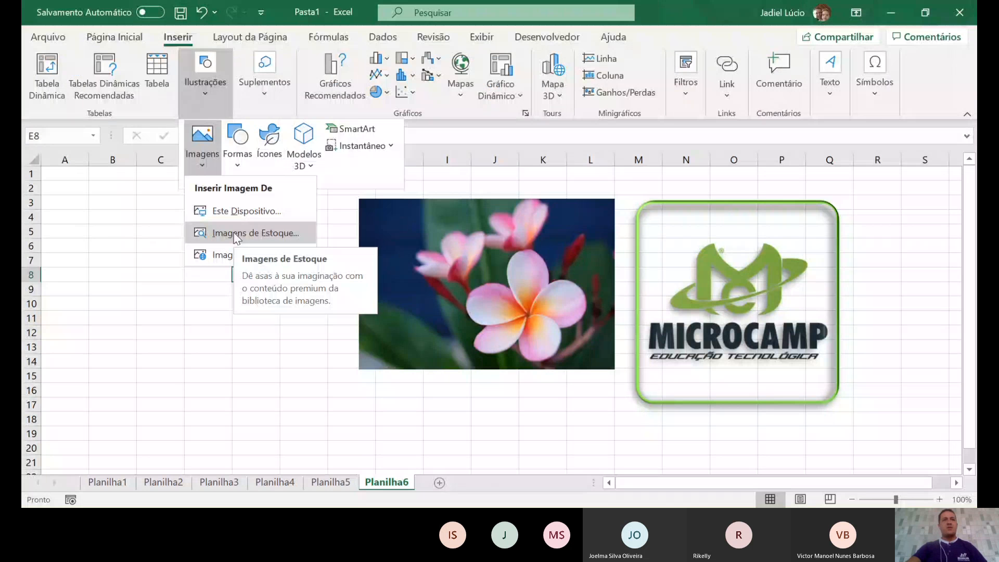
left_click(237, 234)
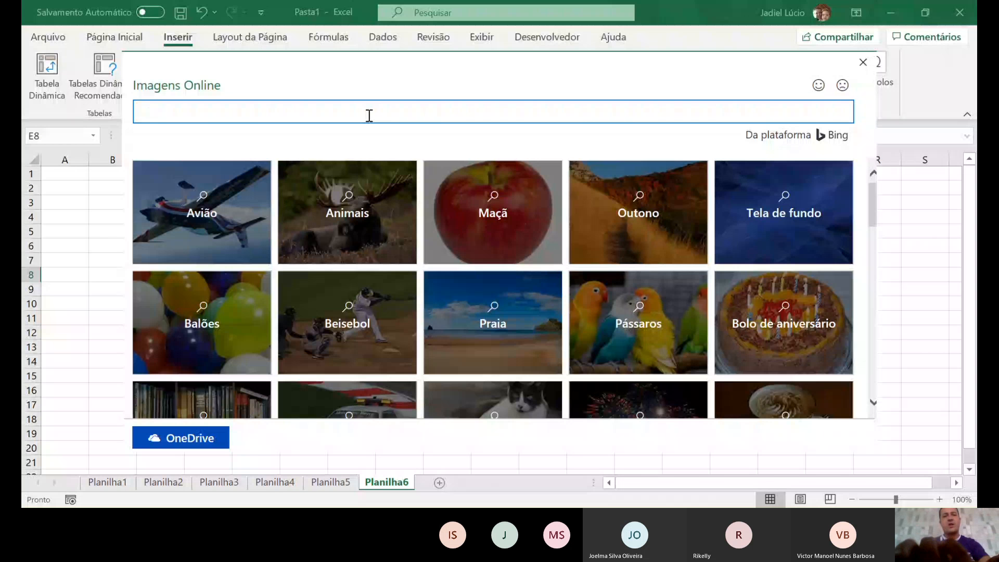
type("natureza")
key("Return")
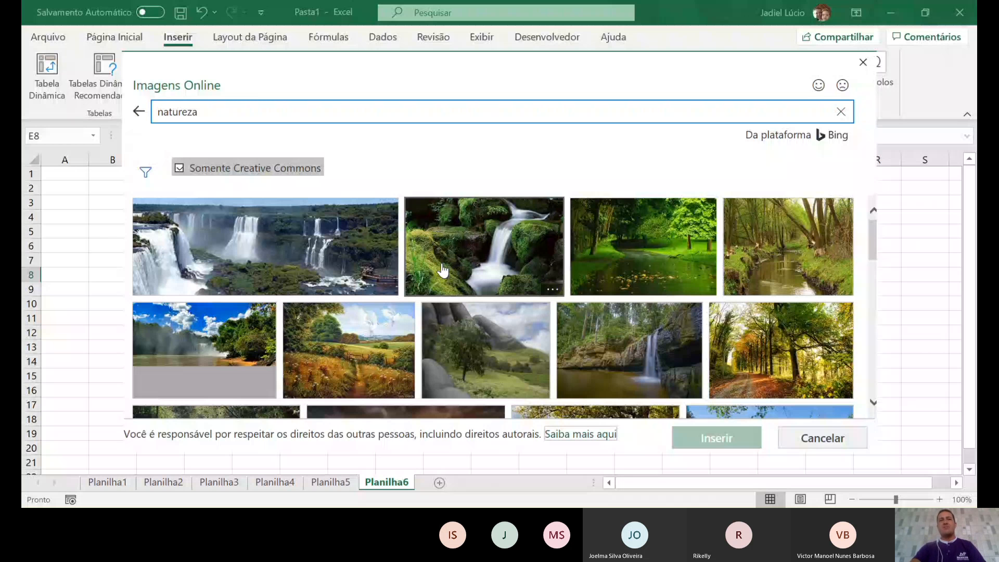
Insert the picture of the large tree beside a lake from the online image results
scroll(445, 308, "down", 2)
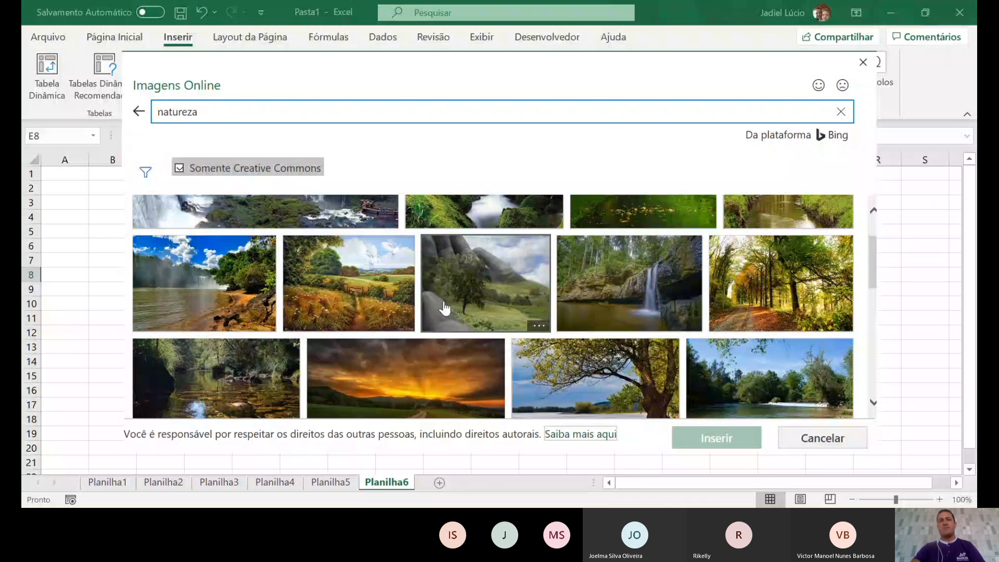
scroll(445, 309, "down", 2)
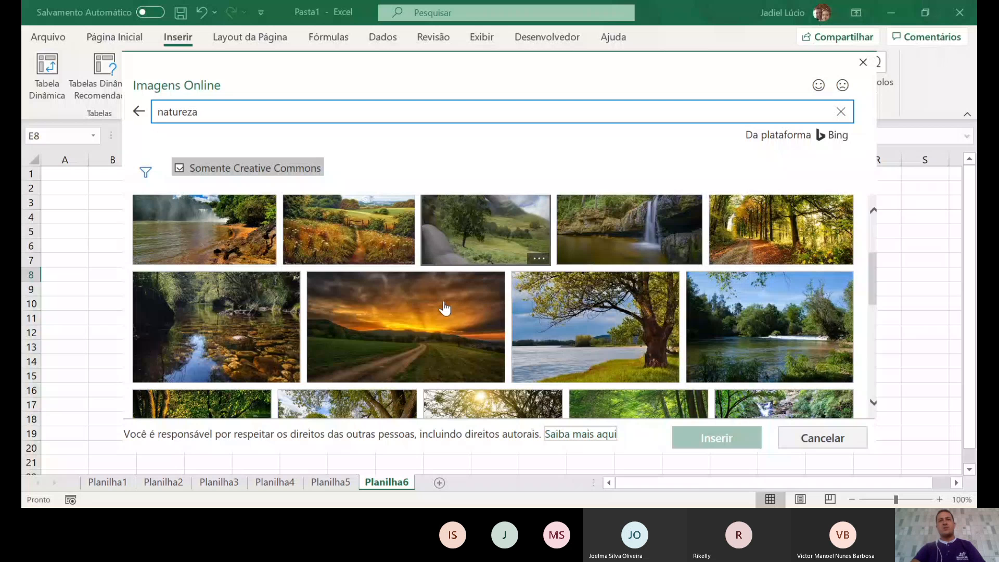
scroll(444, 309, "down", 2)
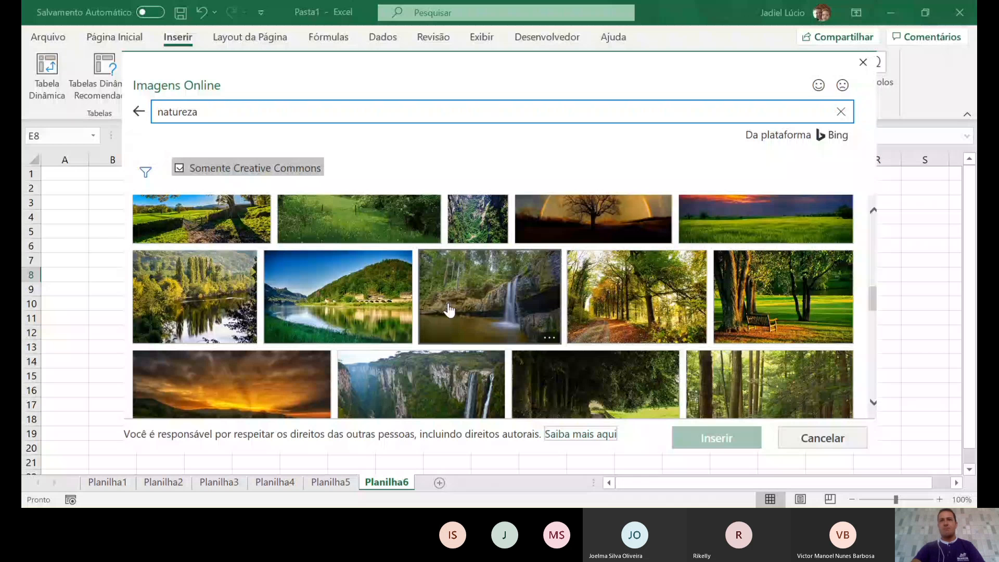
scroll(450, 310, "up", 2)
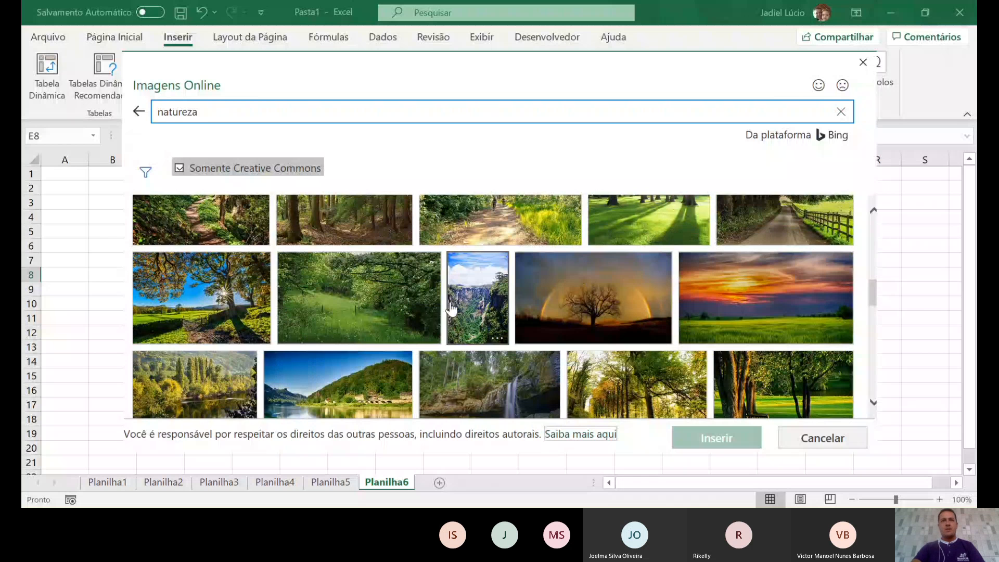
scroll(555, 306, "up", 3)
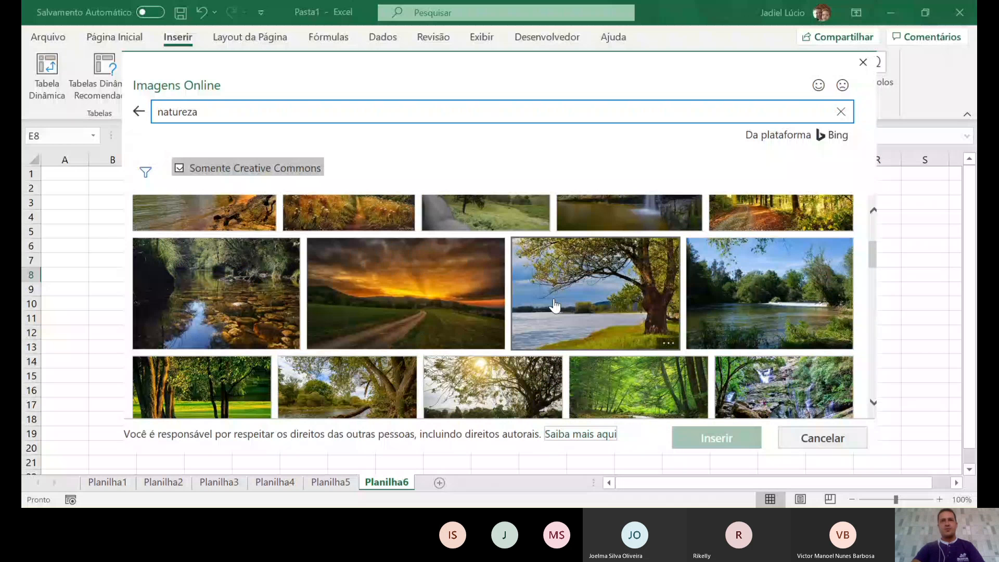
scroll(555, 306, "down", 1)
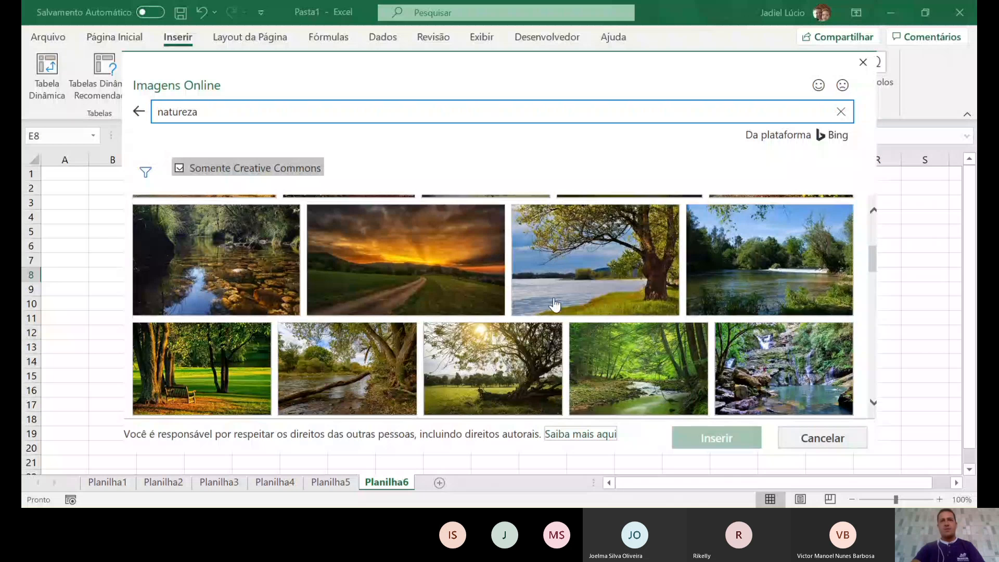
scroll(556, 305, "down", 1)
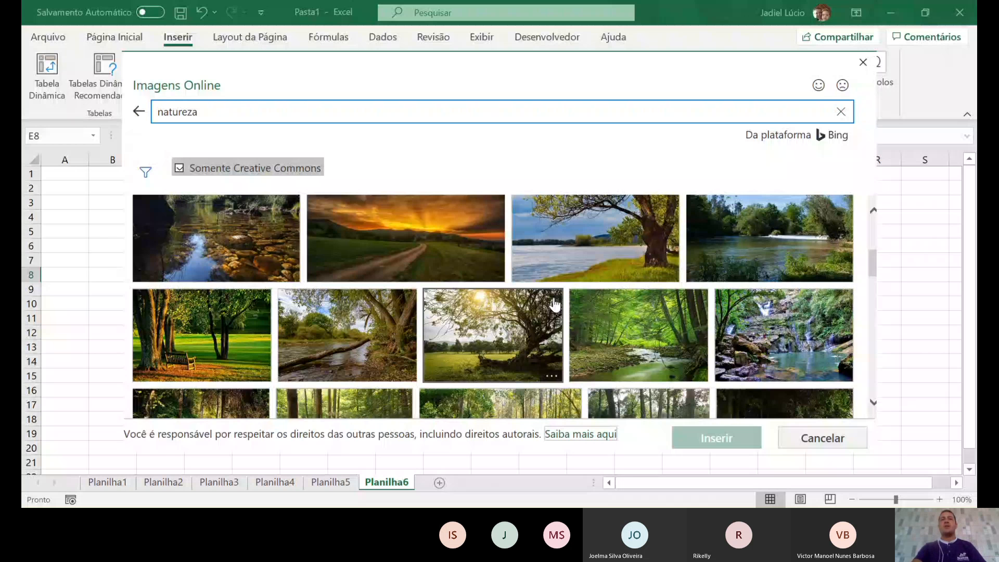
double_click(555, 305)
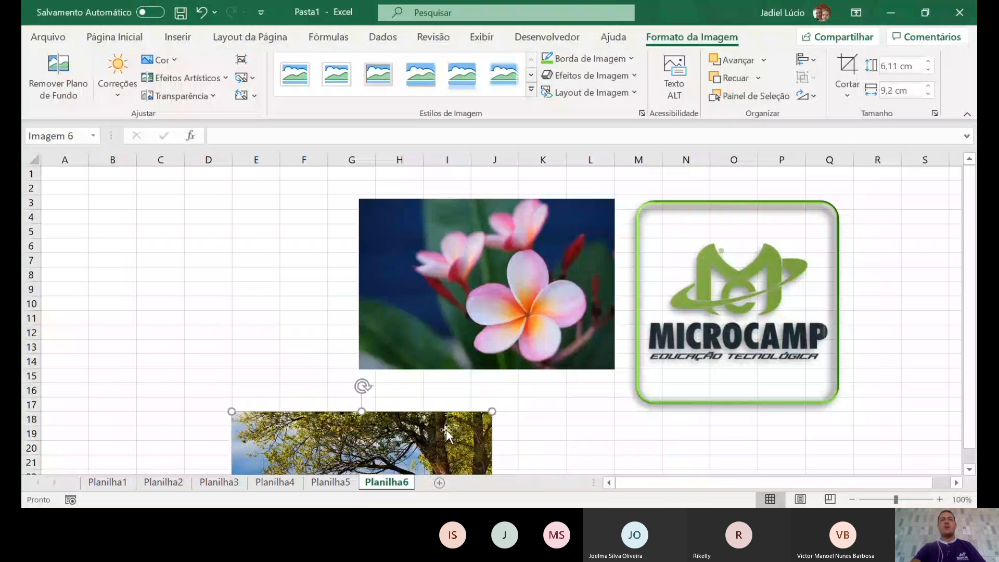
Move the tree picture to columns A–F, level with the flower picture, and flip it horizontally
left_click_drag(445, 429, 257, 220)
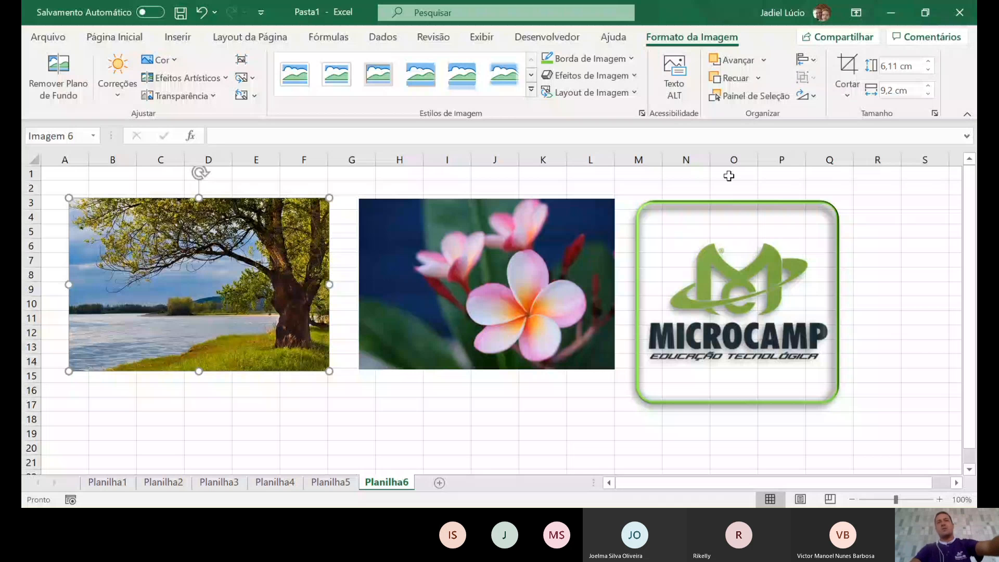
left_click(813, 96)
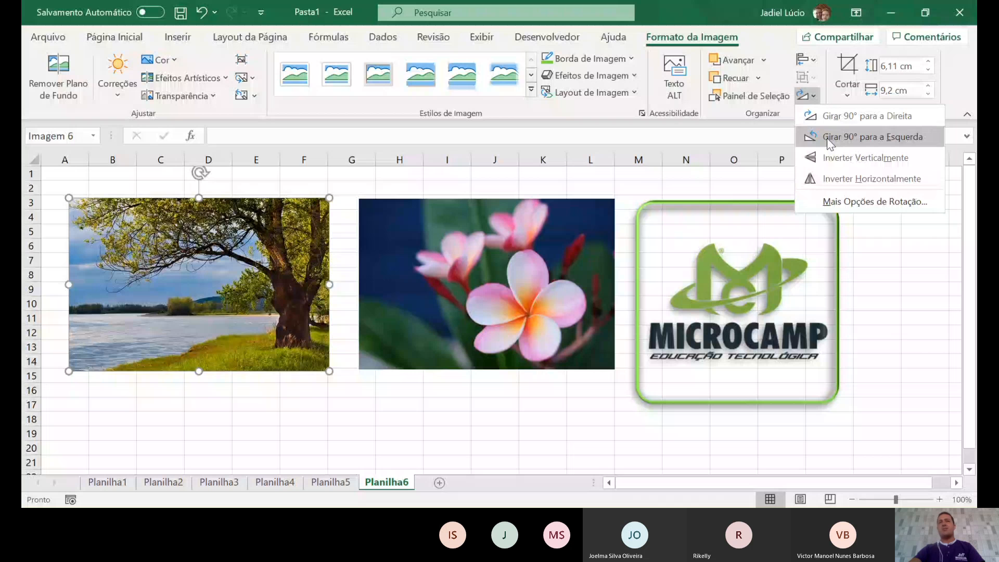
left_click(832, 179)
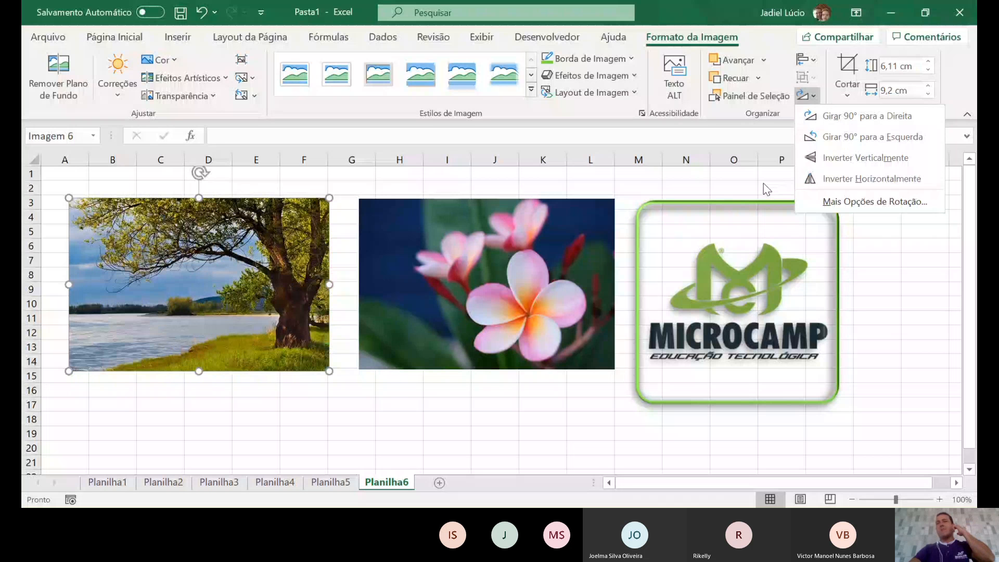
left_click(828, 179)
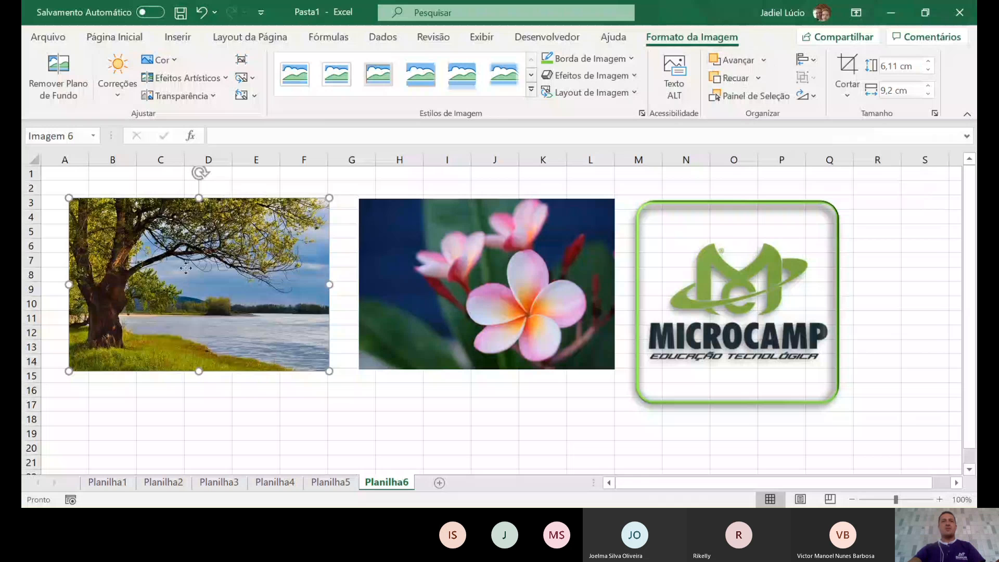
Overlap the tree picture with the flower, send it backward and bring it forward again, then separate it into columns A–F from row 4
left_click_drag(177, 283, 309, 281)
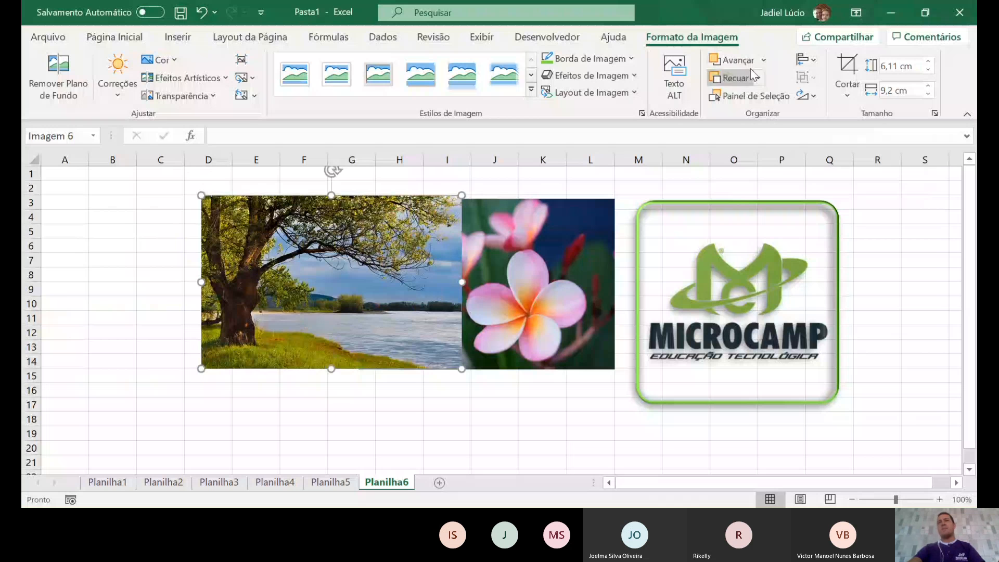
left_click(760, 79)
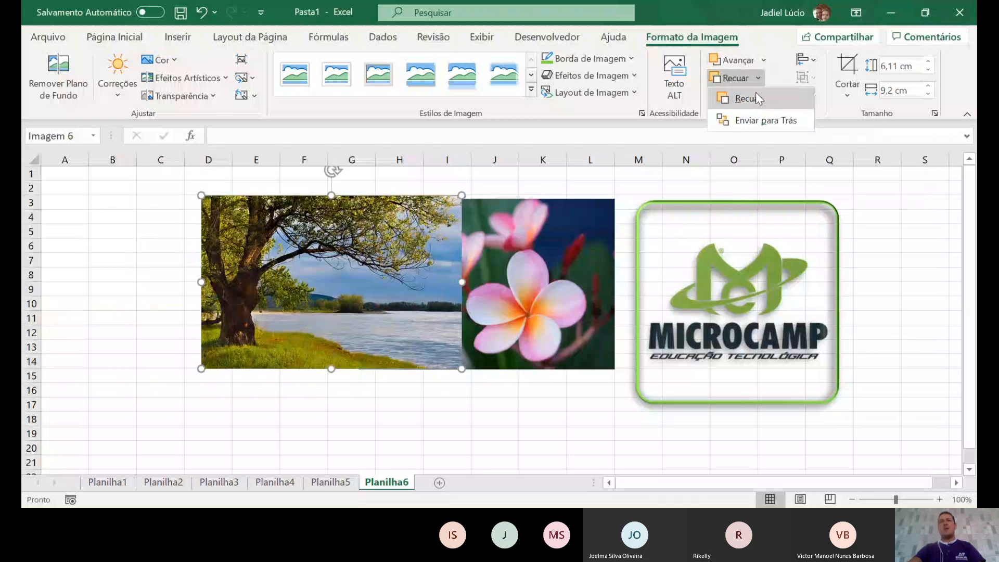
left_click(749, 99)
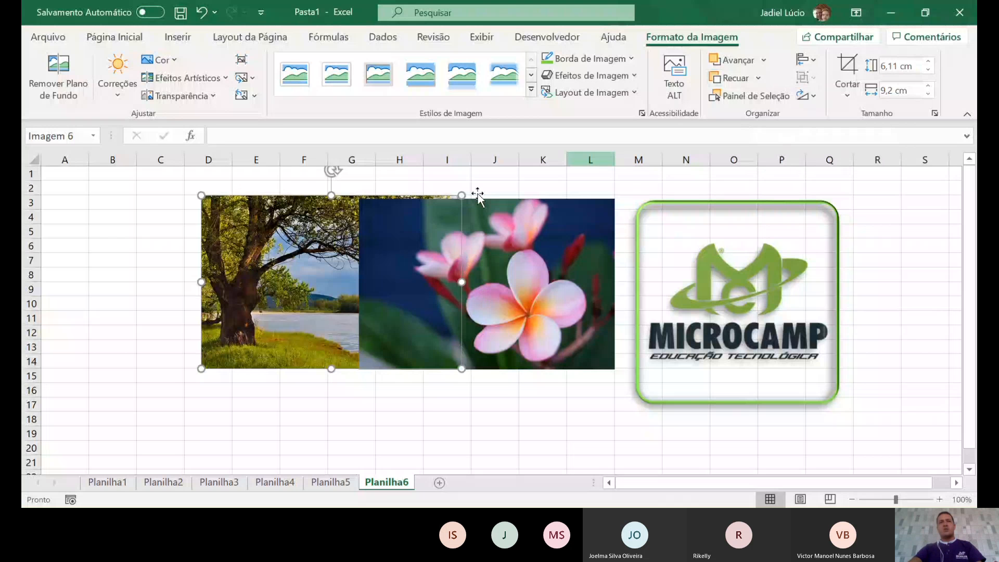
left_click(727, 62)
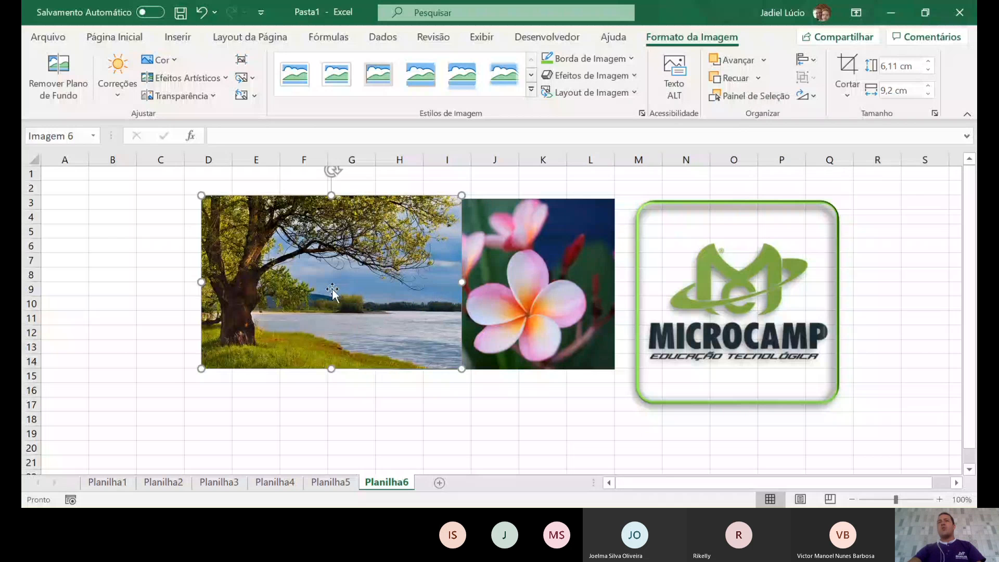
left_click_drag(332, 288, 172, 303)
Crop all four sides of the flower picture around the large blossom, to about 4.13 cm high by 4.48 cm wide
left_click(525, 291)
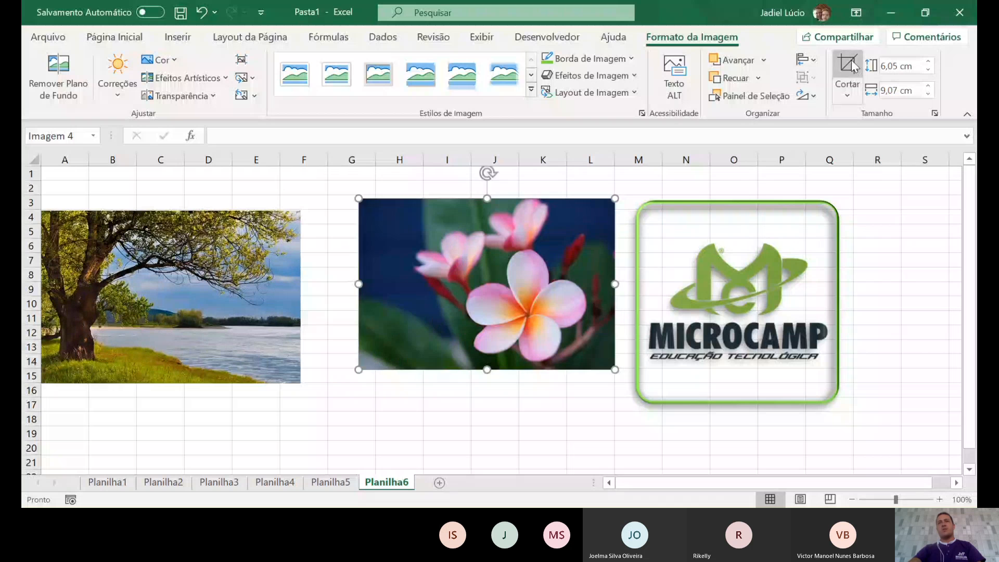
left_click(852, 62)
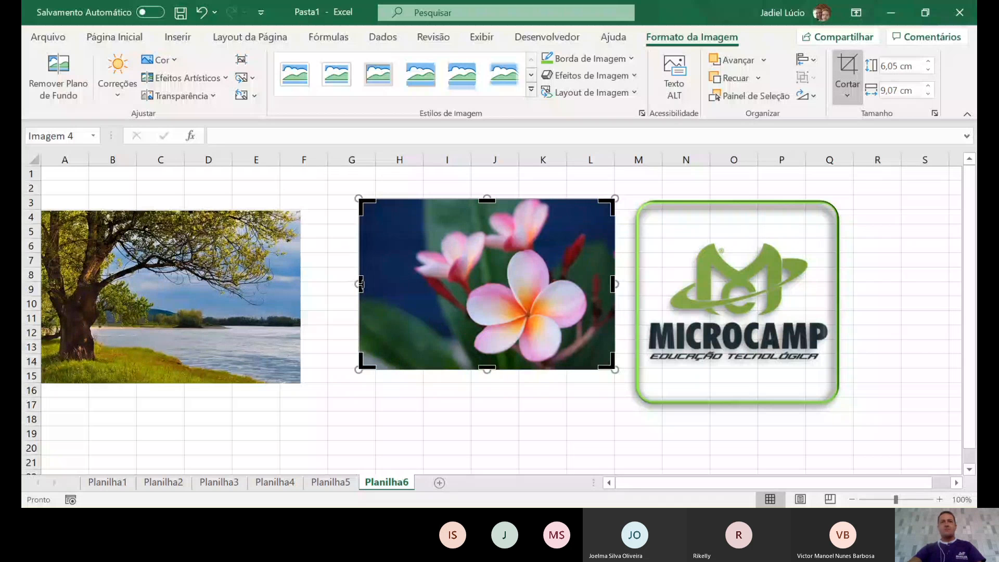
left_click_drag(361, 283, 464, 283)
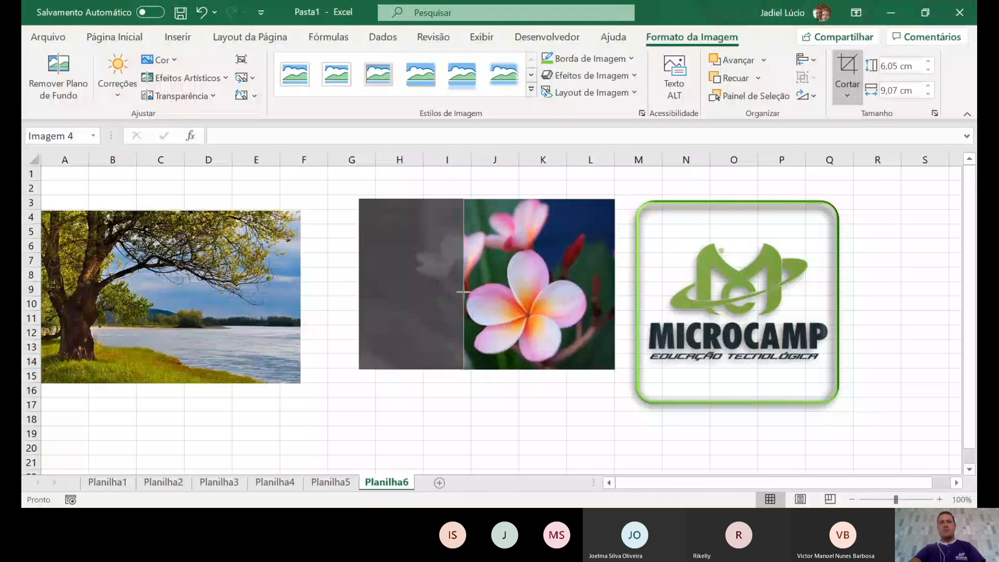
left_click_drag(539, 200, 539, 249)
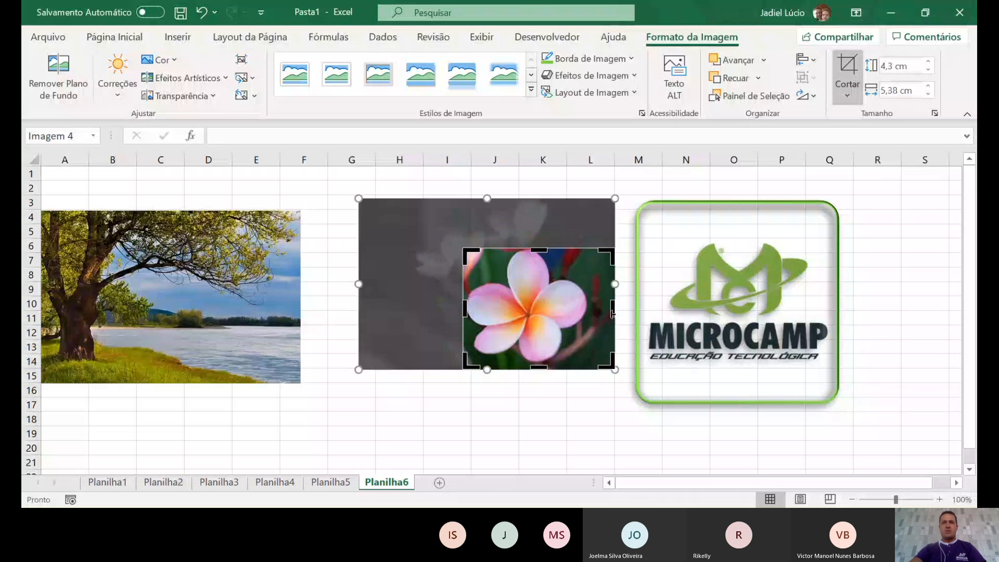
left_click_drag(613, 310, 589, 309)
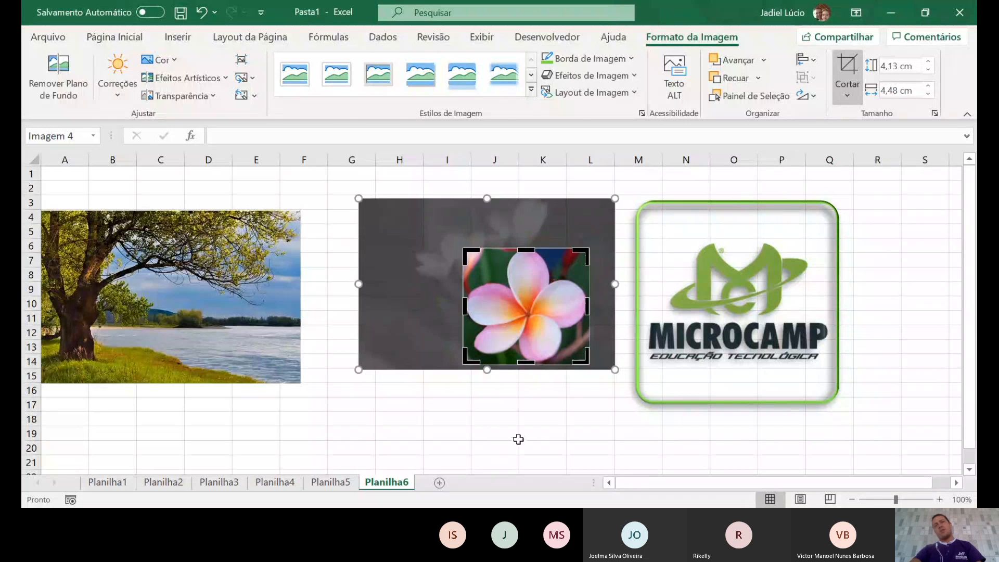
left_click(516, 436)
Place the flower picture flush against the tree picture, enlarge it to the same height, and move the Microcamp logo up against it
left_click_drag(551, 292, 505, 266)
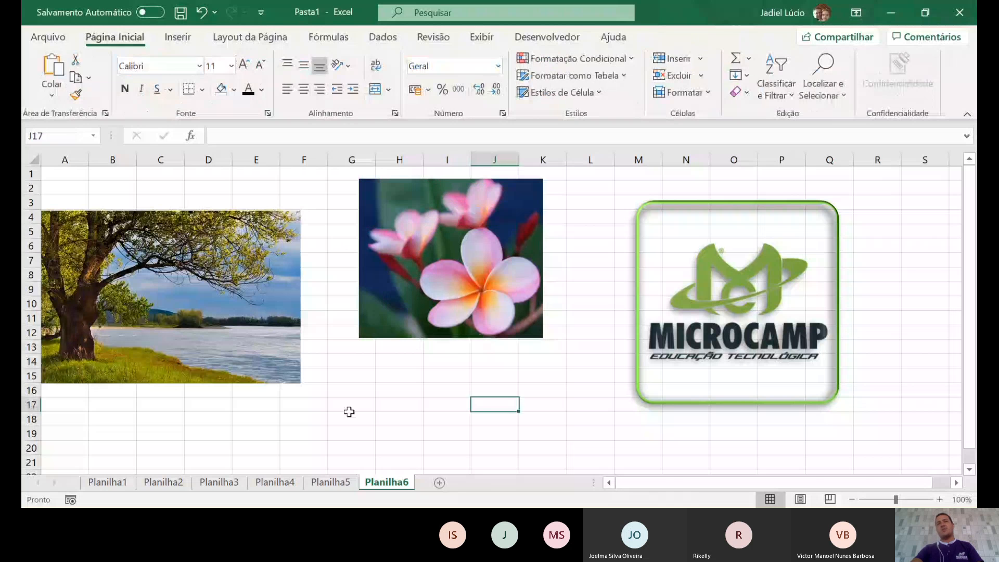
left_click_drag(497, 244, 449, 283)
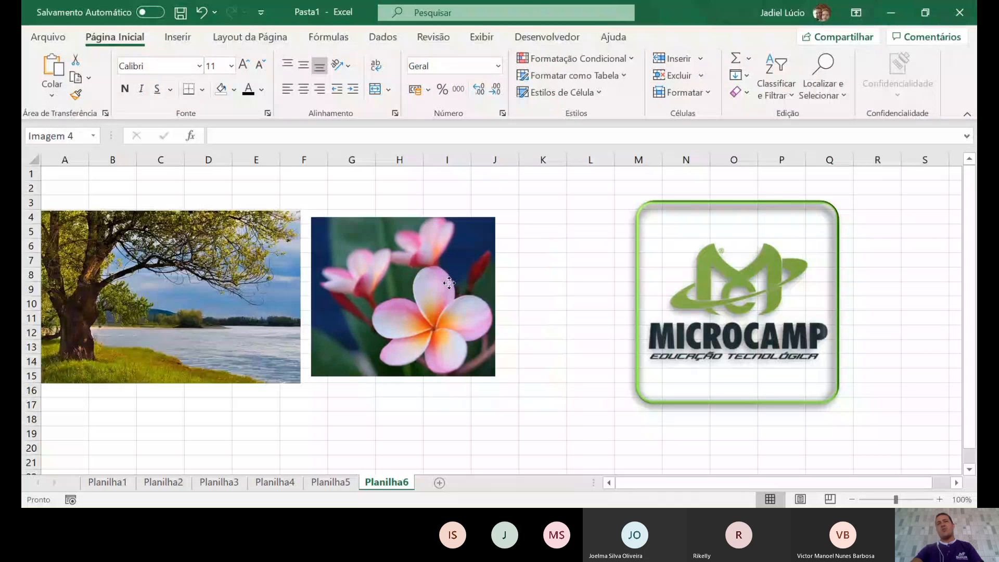
left_click_drag(449, 282, 435, 276)
left_click_drag(482, 370, 494, 382)
left_click(479, 419)
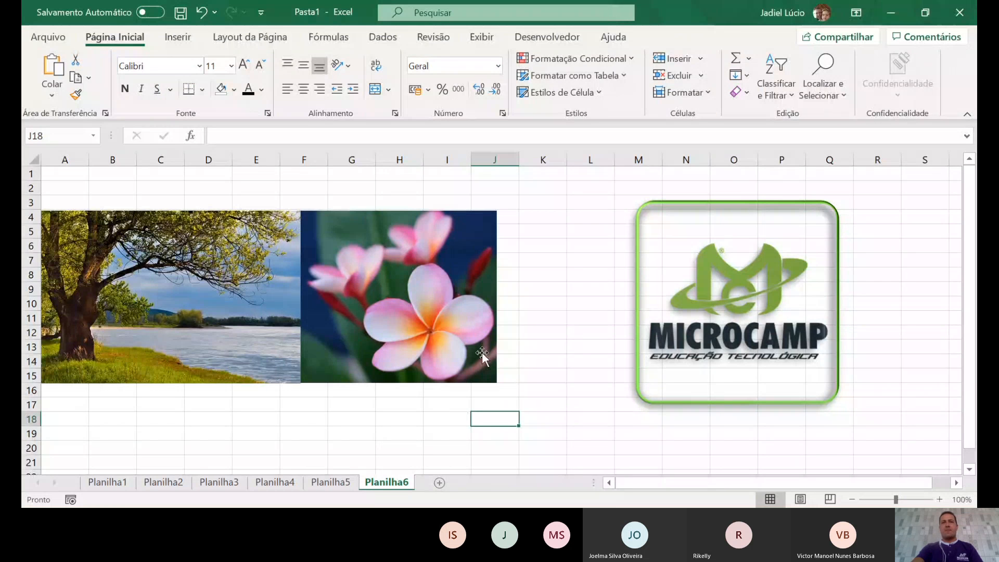
left_click_drag(686, 276, 553, 268)
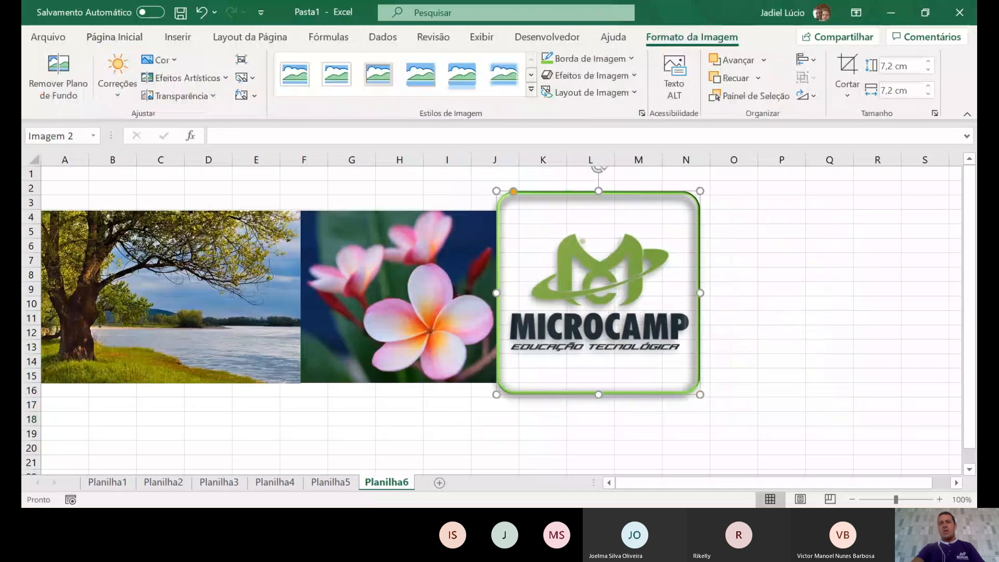
key("alt+Tab")
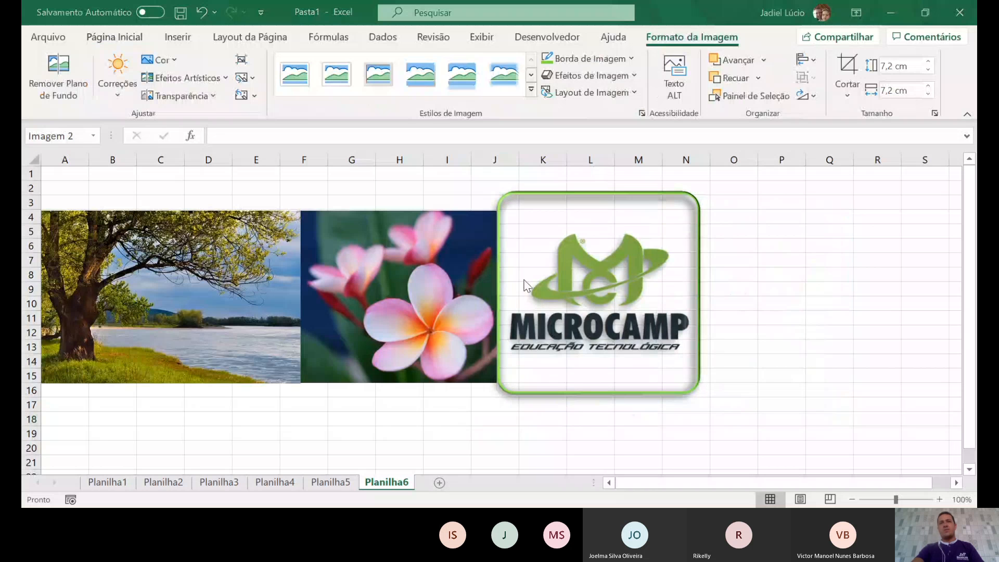
key("alt+Tab")
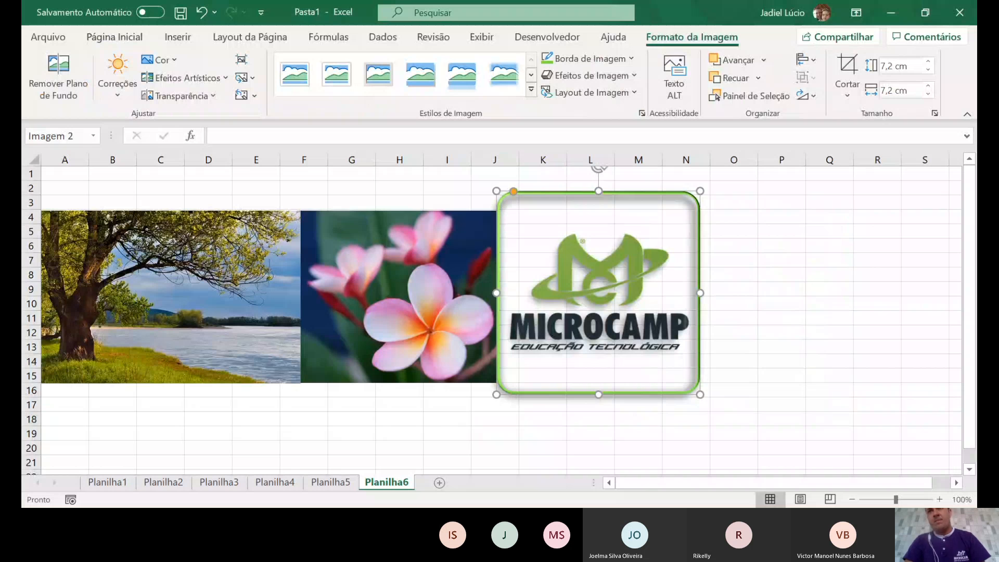
left_click(565, 396)
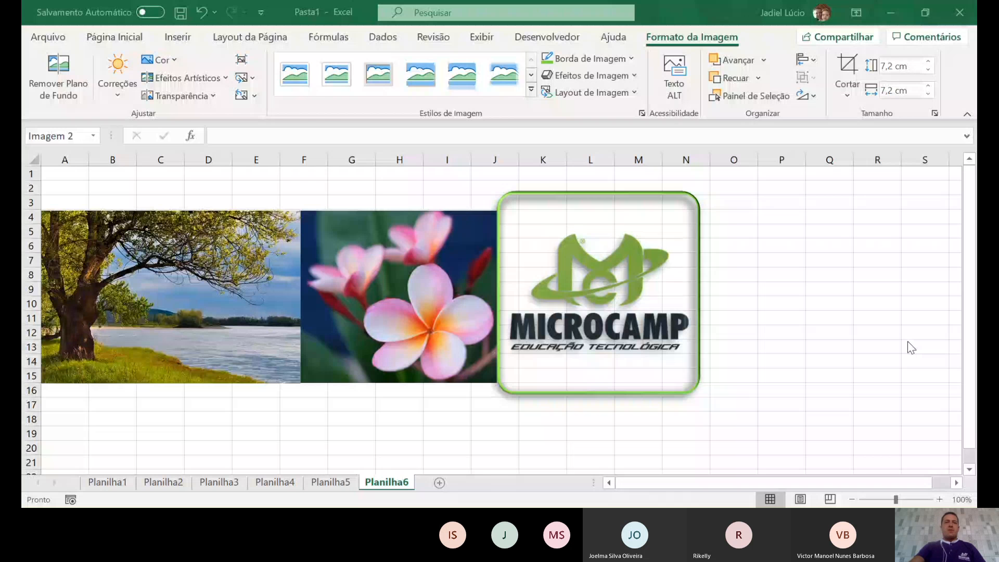
Add a new blank worksheet after Planilha6 and open the gallery of insertable shapes
key("shift+F11")
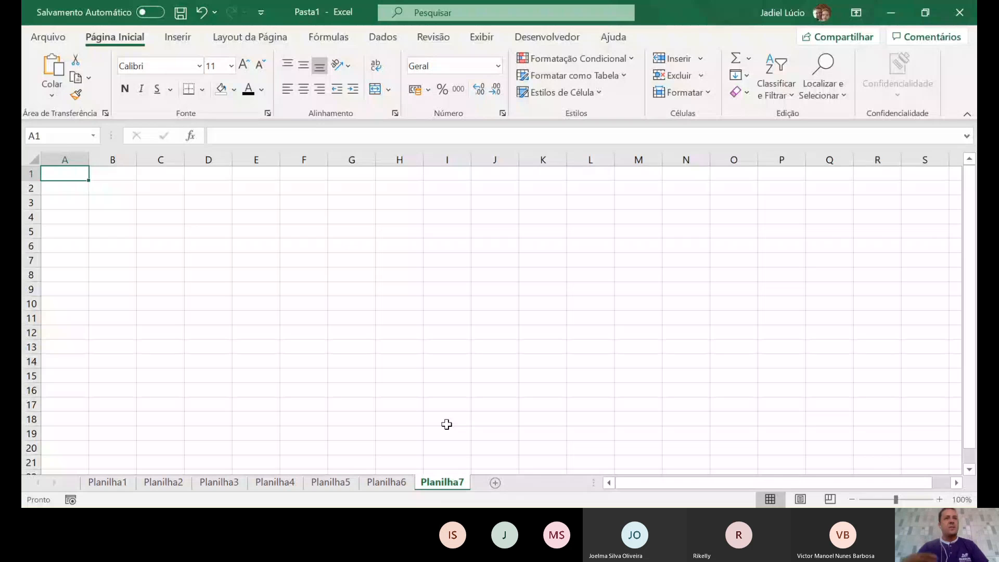
left_click(177, 37)
left_click(206, 91)
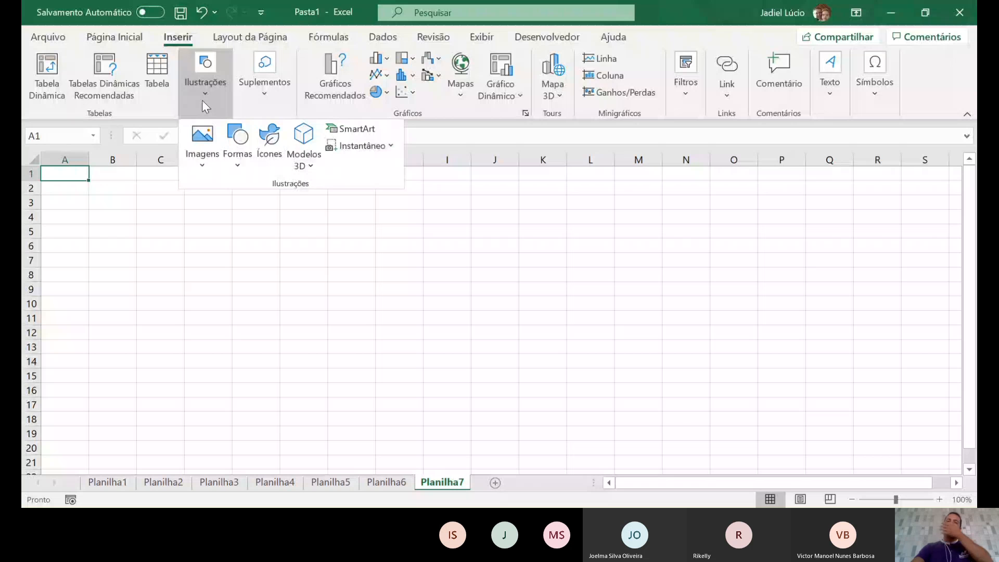
left_click(232, 165)
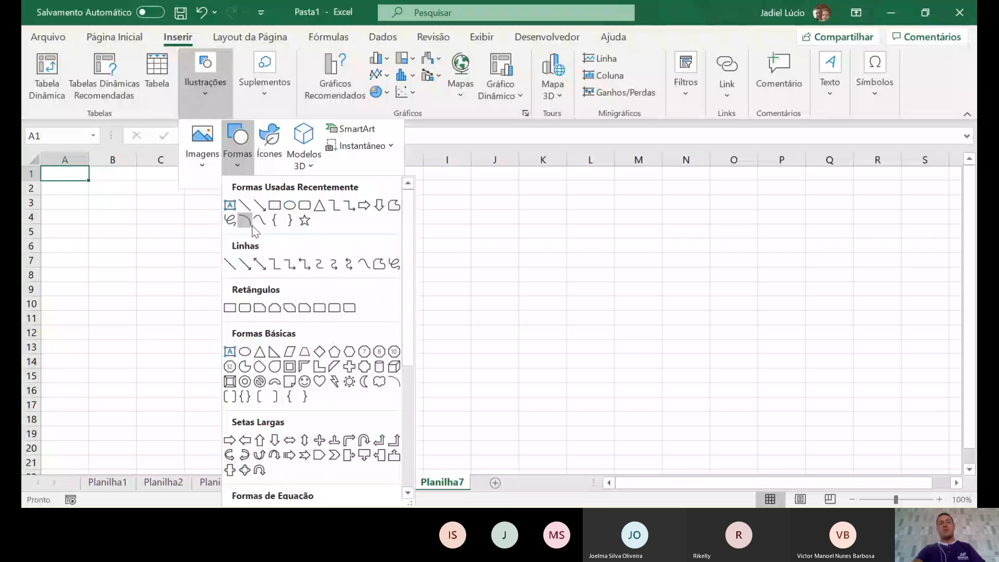
Examine the available shape categories, from lines, rectangles and basic shapes to block arrows, equation, flowchart, star and callout shapes
scroll(303, 273, "down", 1)
scroll(301, 269, "down", 4)
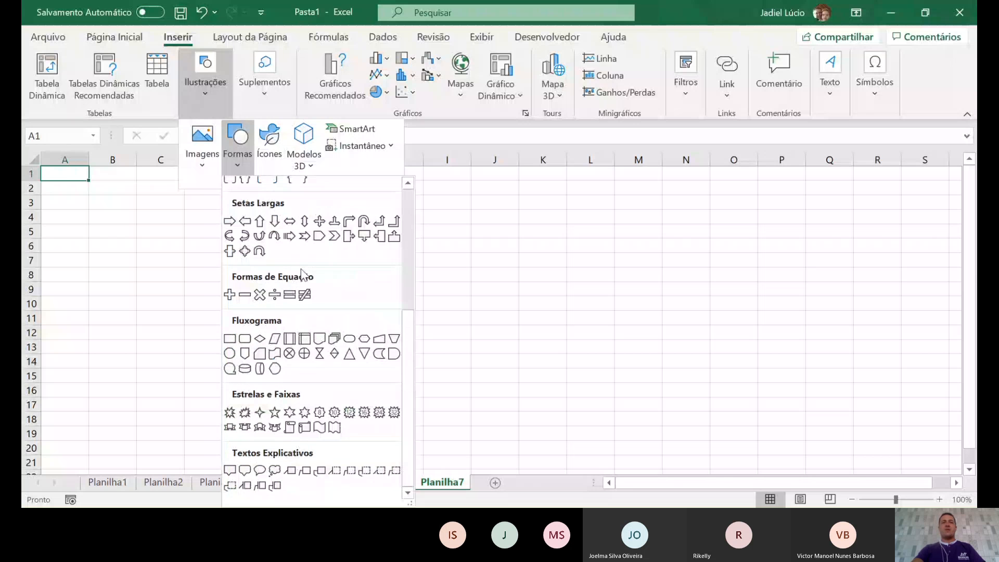
scroll(304, 274, "up", 1)
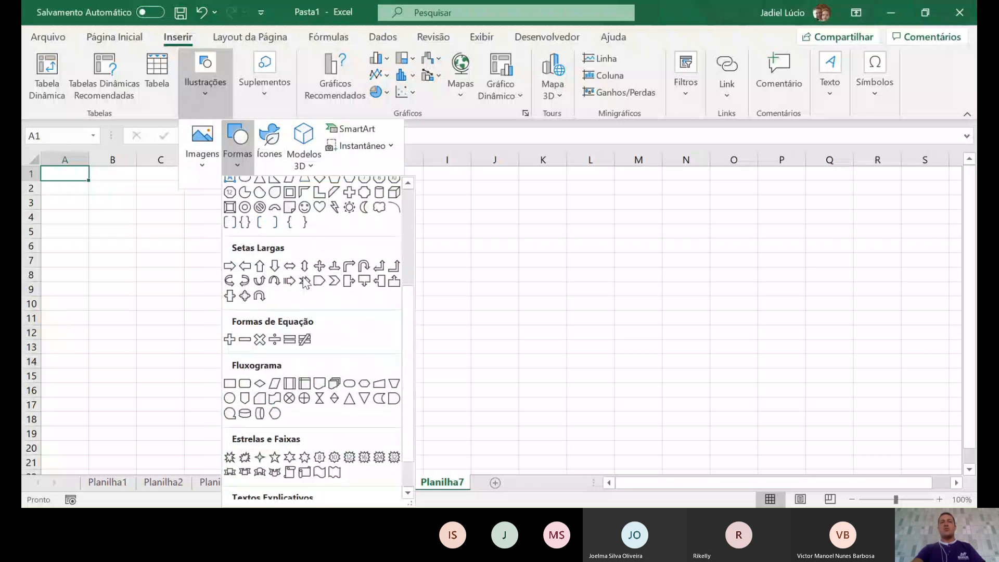
scroll(305, 278, "down", 1)
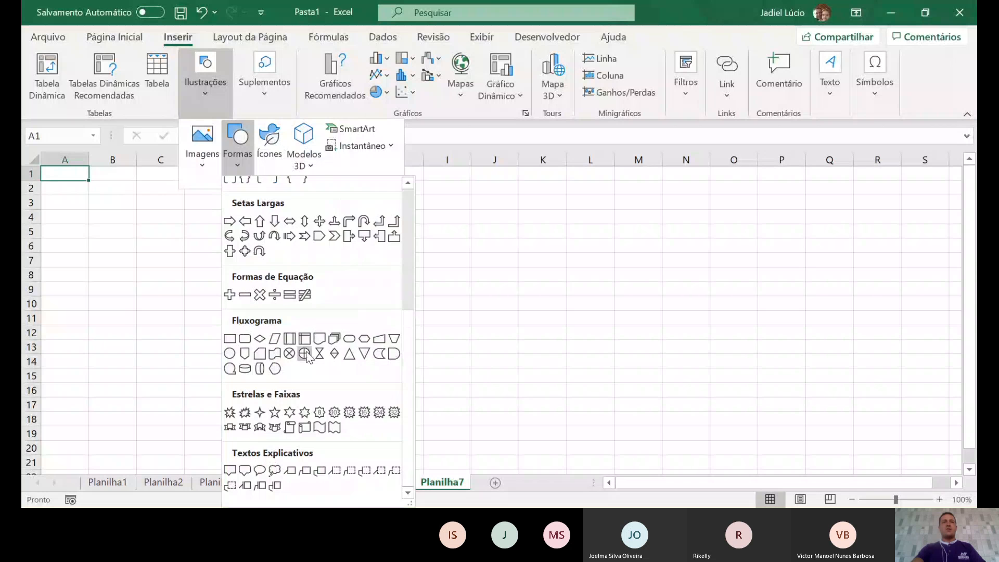
scroll(305, 362, "up", 5)
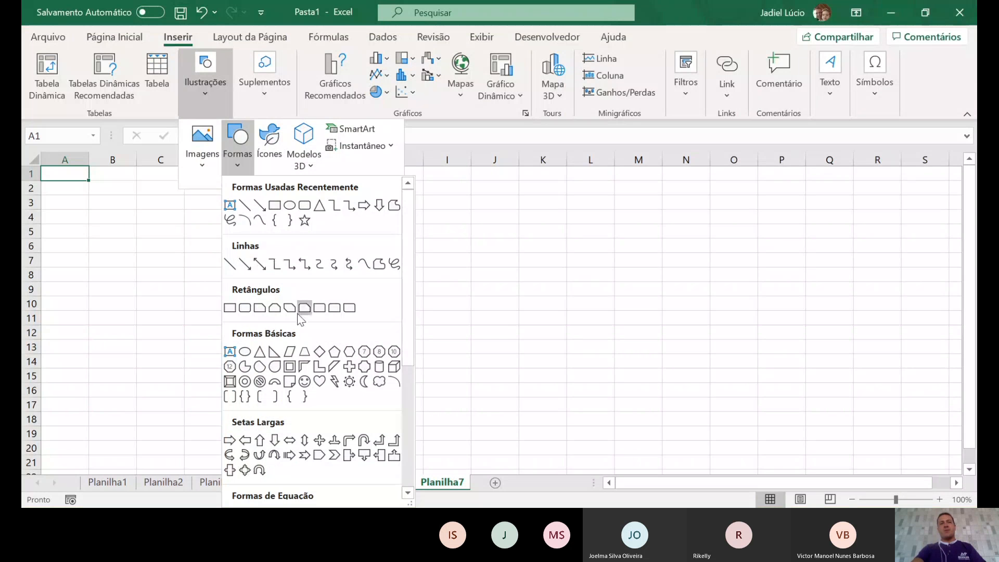
scroll(300, 319, "down", 1)
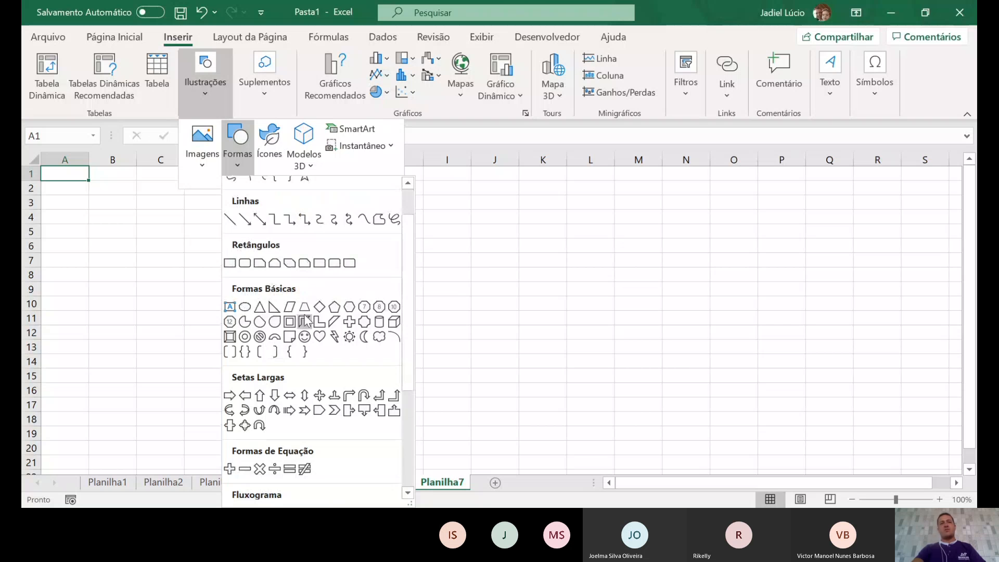
scroll(281, 346, "down", 1)
scroll(284, 349, "down", 1)
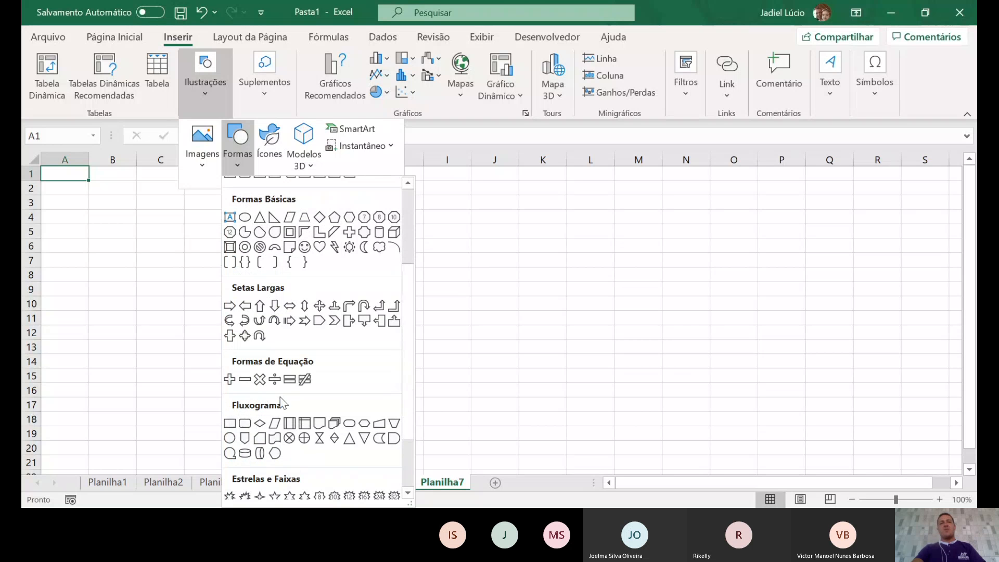
scroll(344, 337, "down", 1)
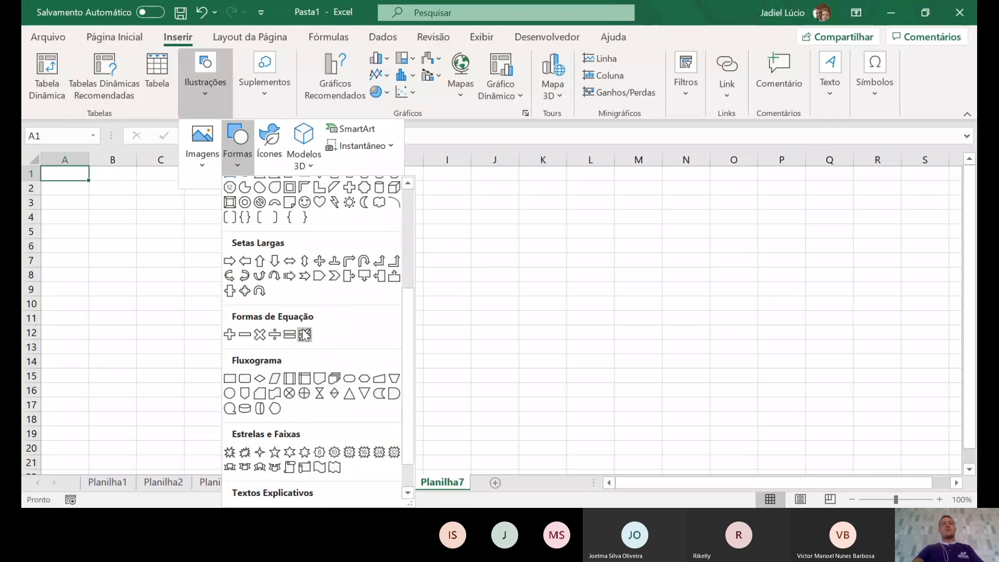
scroll(304, 347, "down", 1)
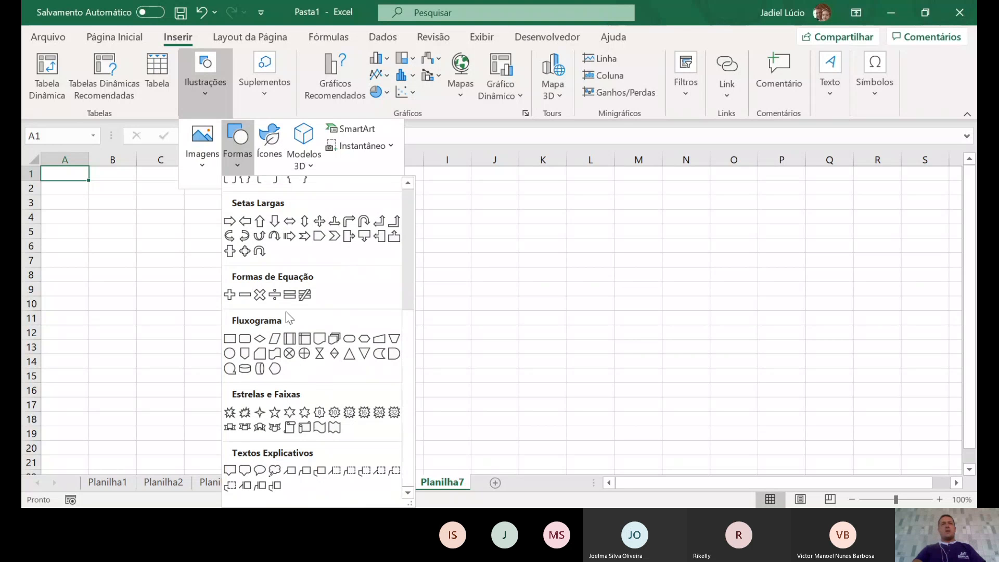
Draw a quad arrow shape from column E, enlarge it to about 5.87 cm high by 5.49 cm wide, and slightly adjust its shaft thickness
left_click(319, 236)
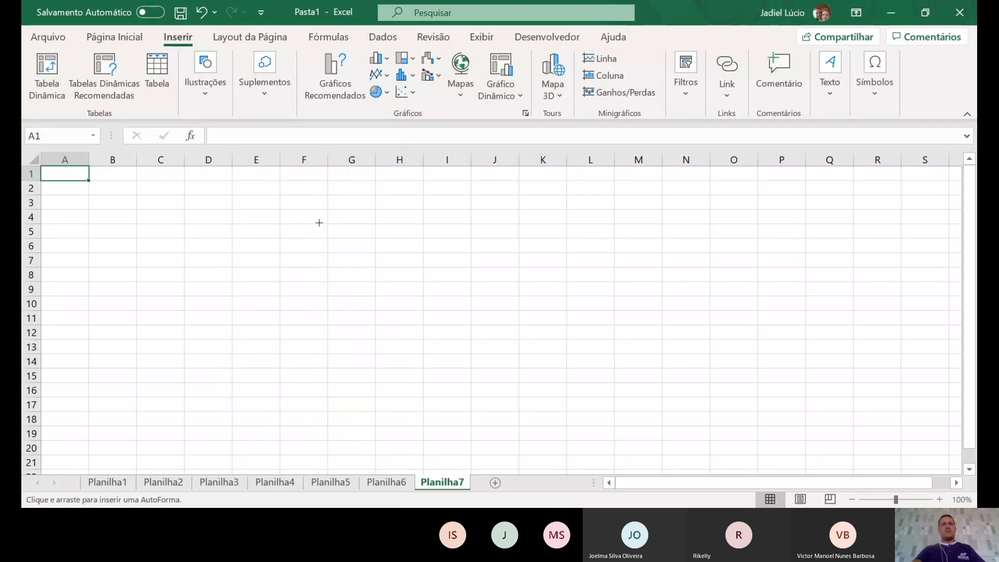
left_click_drag(255, 223, 352, 323)
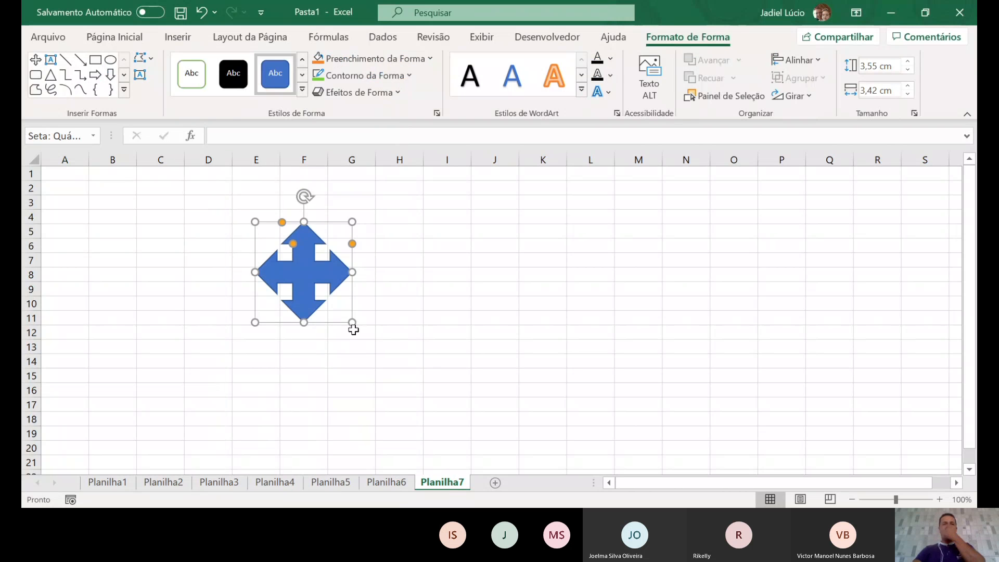
left_click_drag(352, 322, 410, 387)
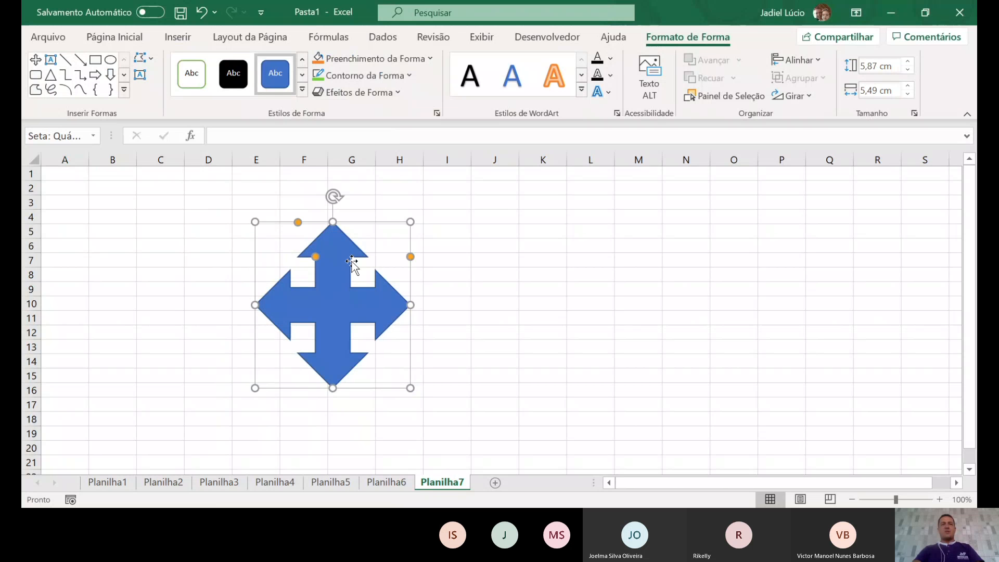
mouse_move(314, 258)
left_mouse_down()
mouse_move(284, 254)
mouse_move(316, 257)
left_mouse_up()
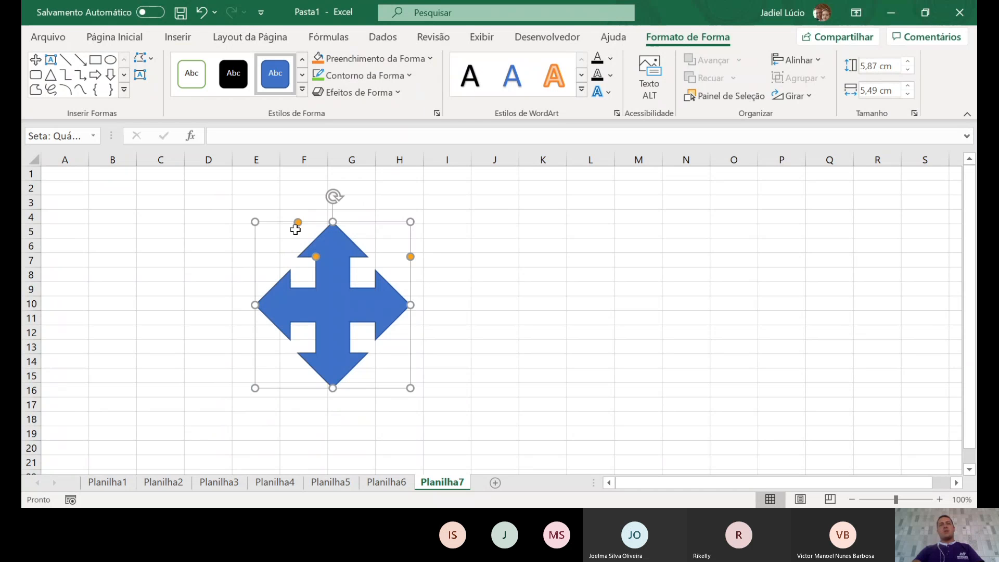
Narrow the quad arrow's heads to the width of its shafts and shorten the pointed tips
left_click_drag(297, 223, 316, 257)
left_click_drag(411, 257, 430, 249)
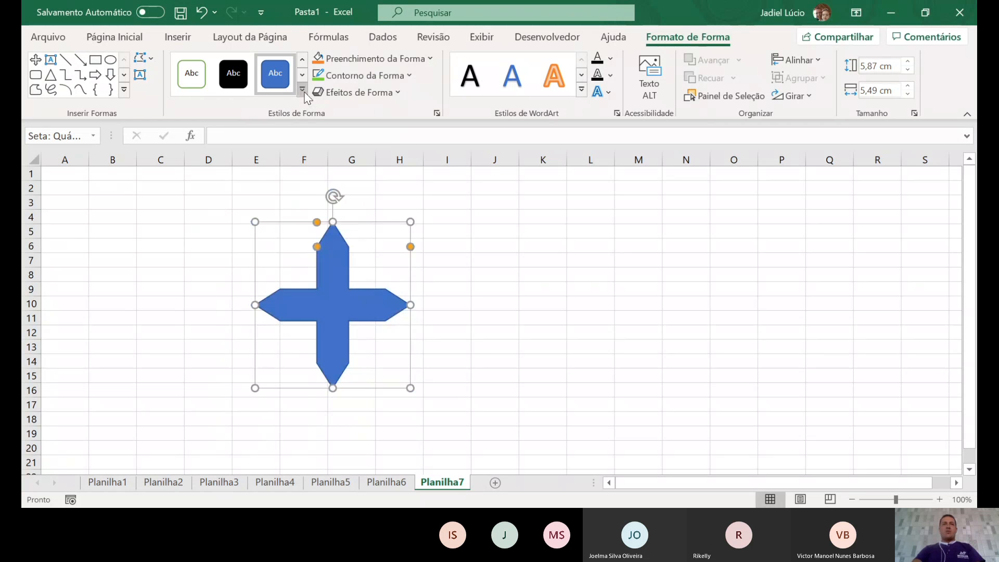
Apply the gold intense-effect theme style to the quad arrow and change its fill to the theme gold darkened by 25%
left_click(302, 90)
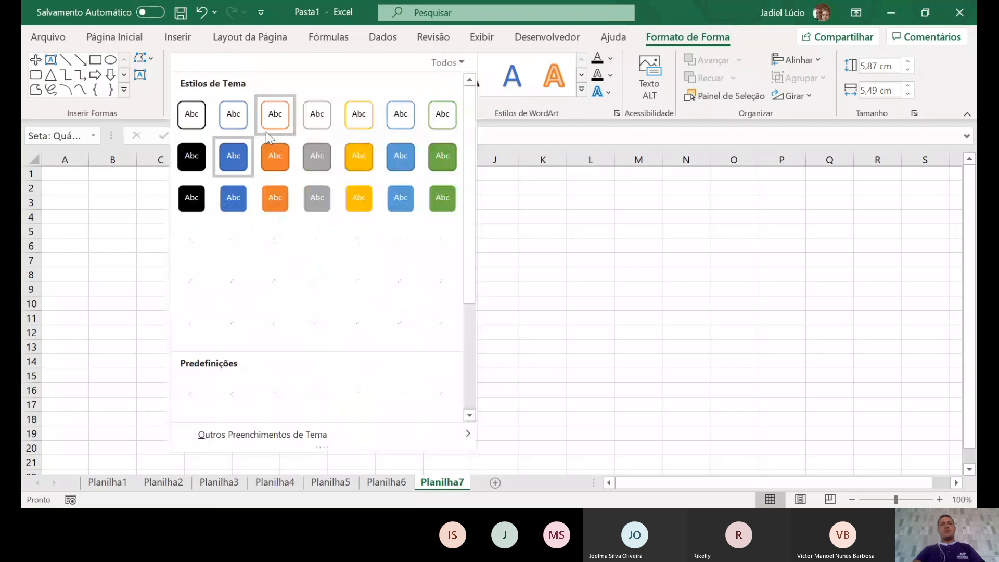
left_click(359, 323)
left_click(375, 58)
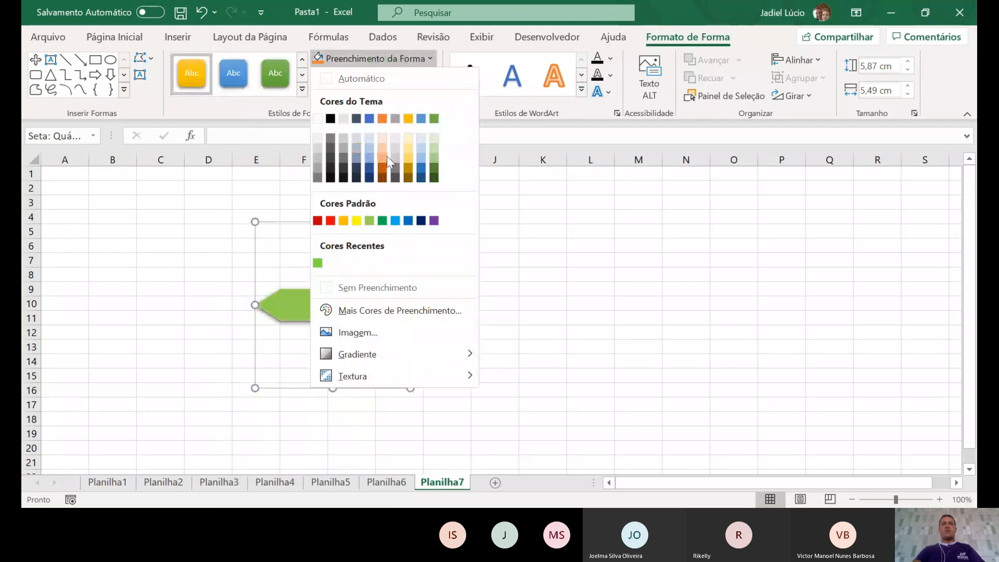
left_click(408, 173)
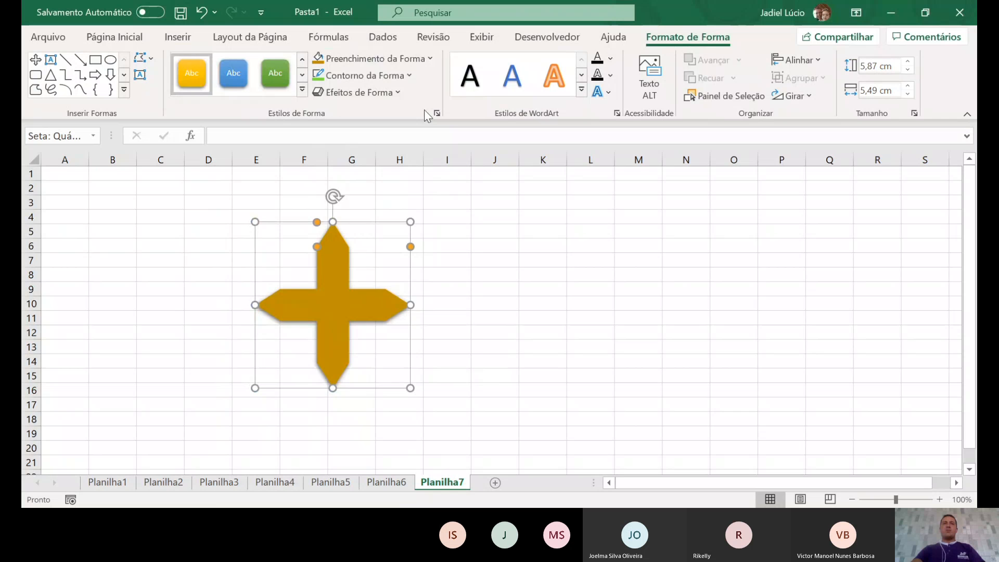
left_click(413, 57)
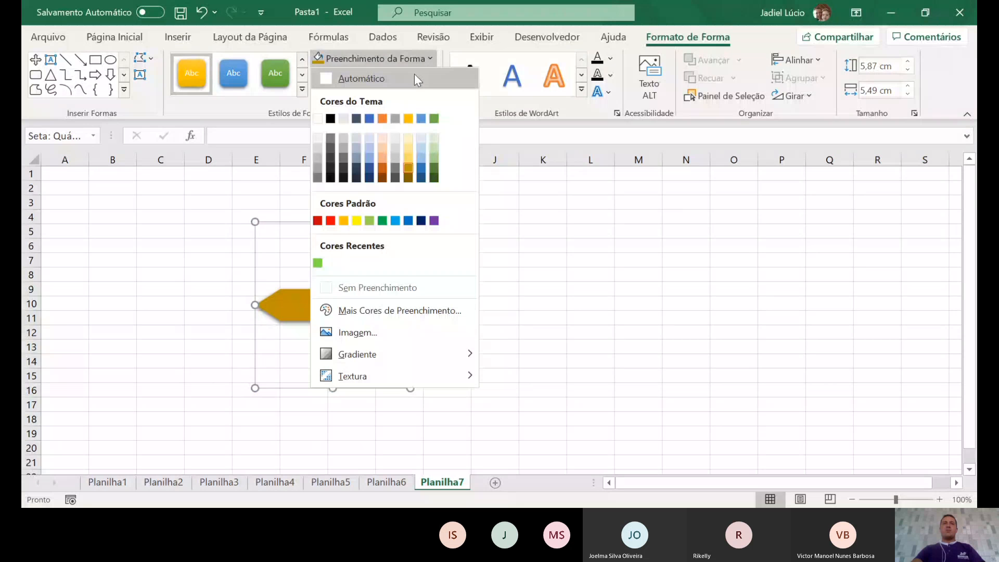
left_click(385, 334)
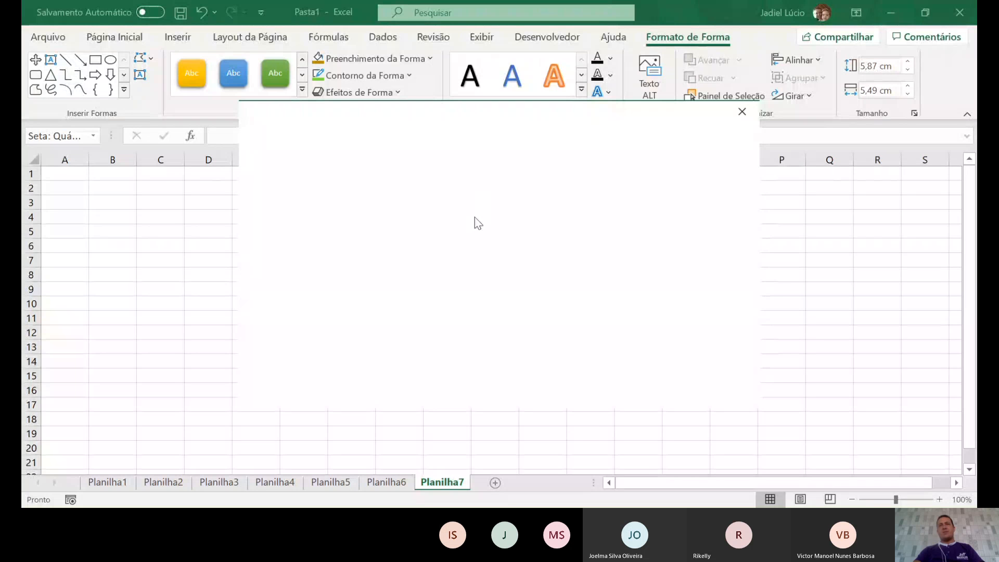
left_click(742, 112)
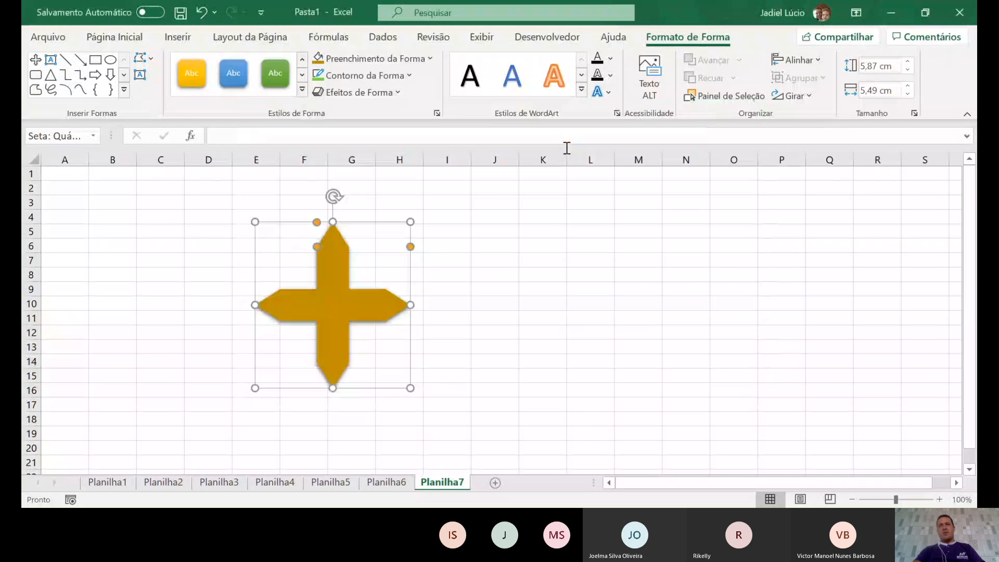
Fill the quad arrow with the dark-variation gradient that radiates from the centre
left_click(426, 55)
mouse_move(462, 363)
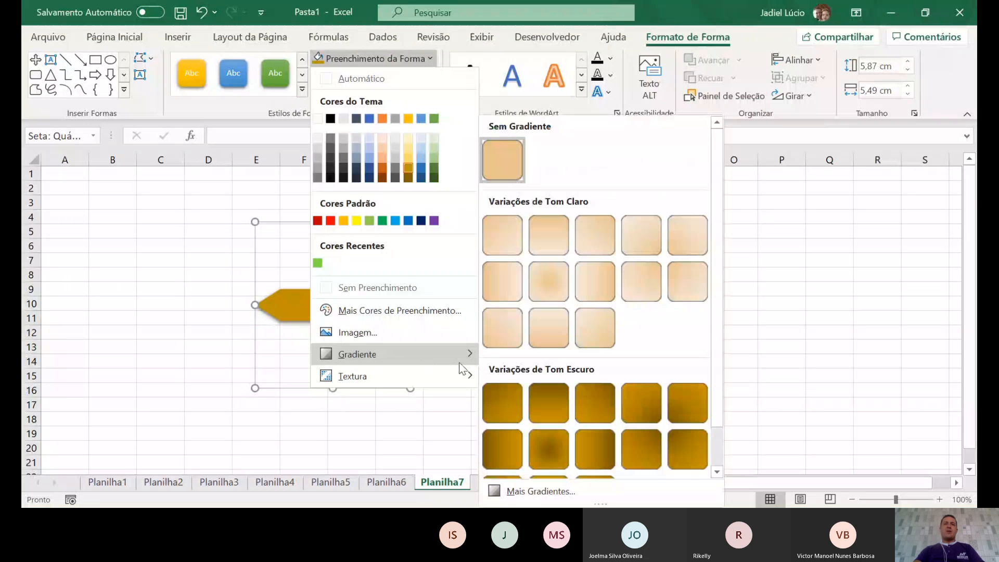
left_click(549, 448)
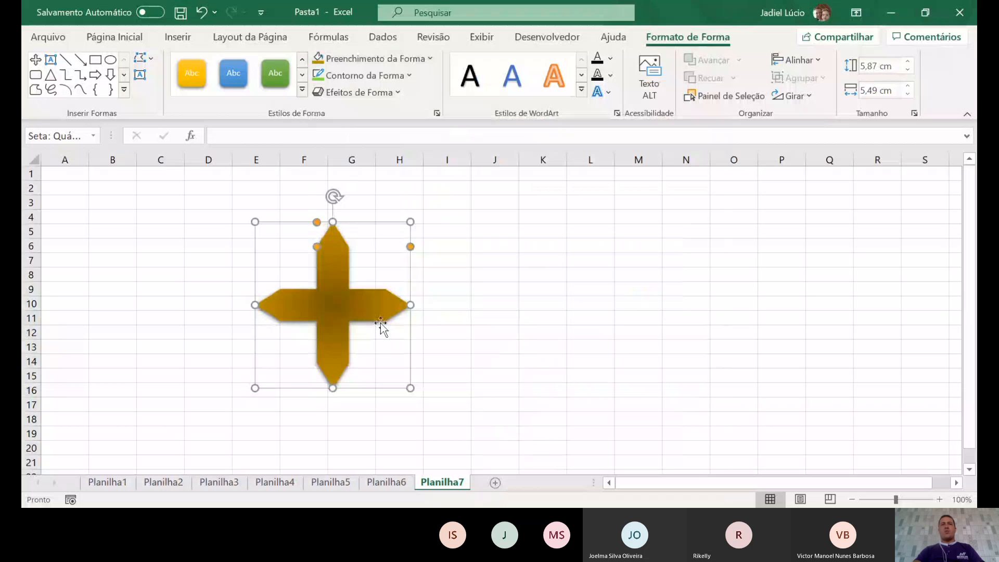
Open the detailed gradient settings for the quad arrow and set the first gradient stop, at 0%, to red
left_click(416, 58)
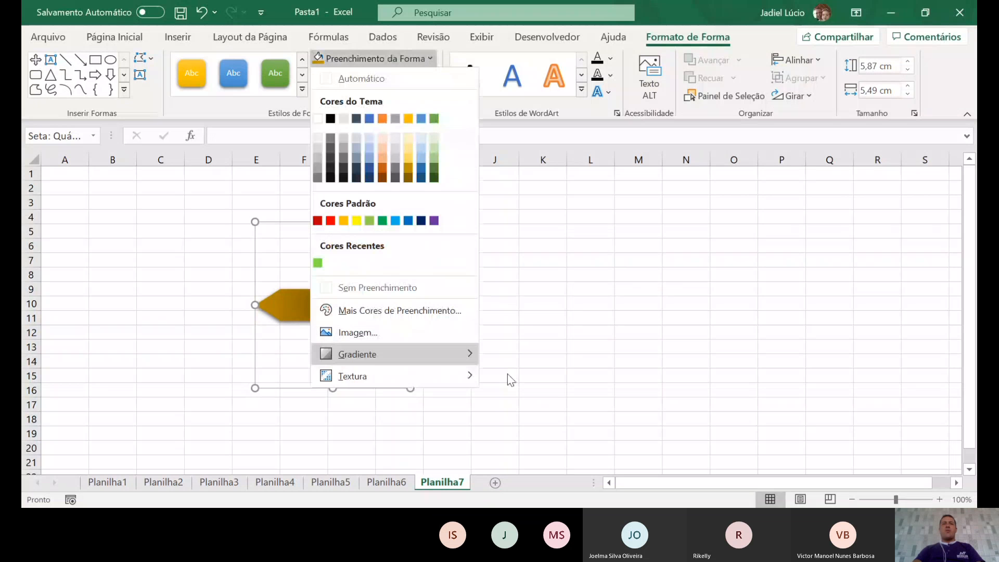
mouse_move(465, 354)
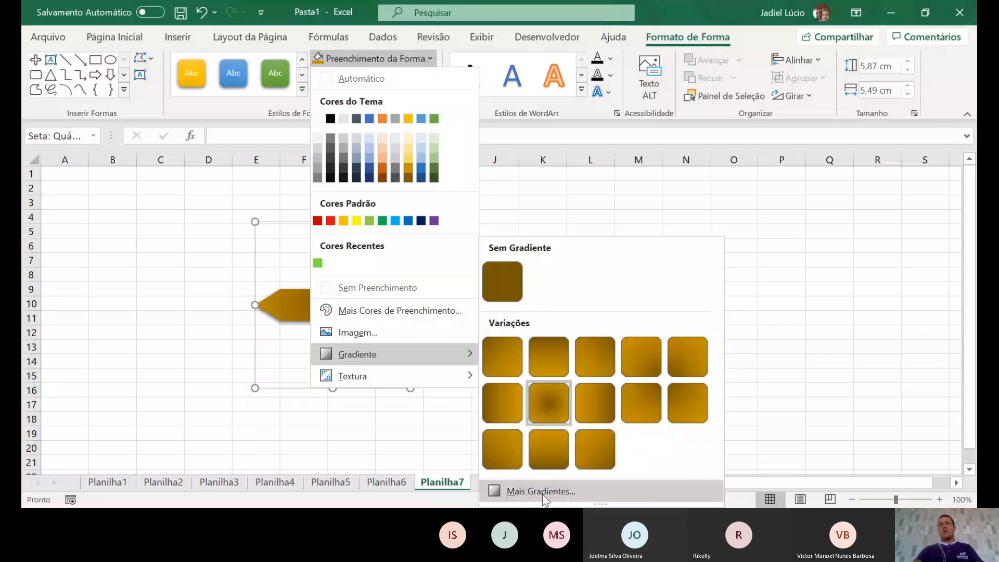
left_click(543, 494)
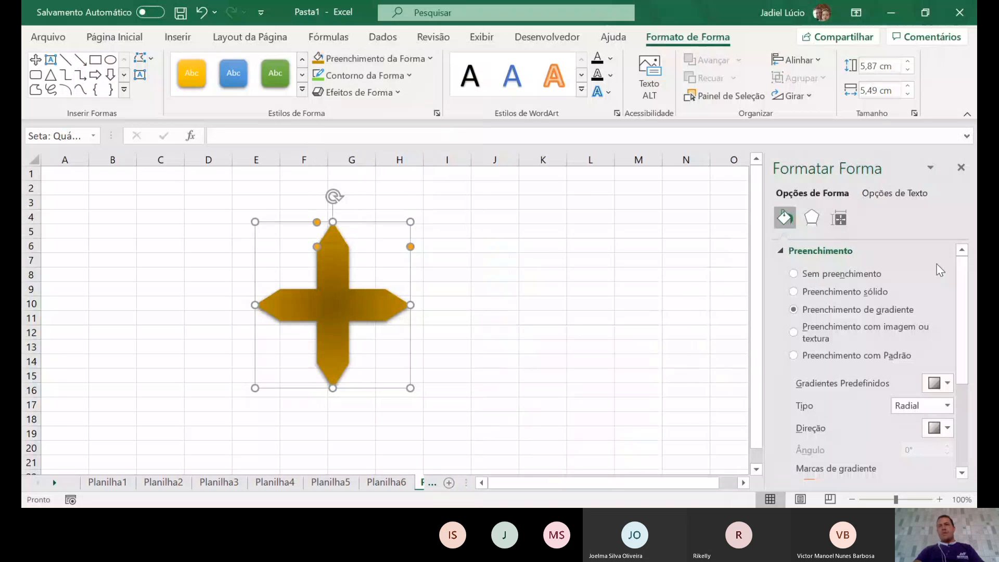
scroll(956, 337, "down", 5)
scroll(586, 287, "up", 5)
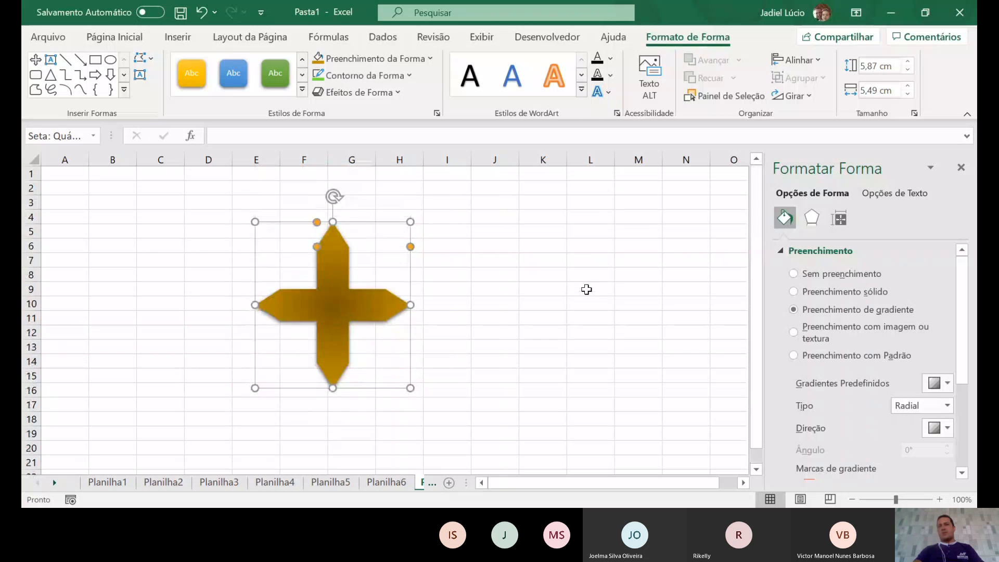
left_click_drag(963, 298, 954, 383)
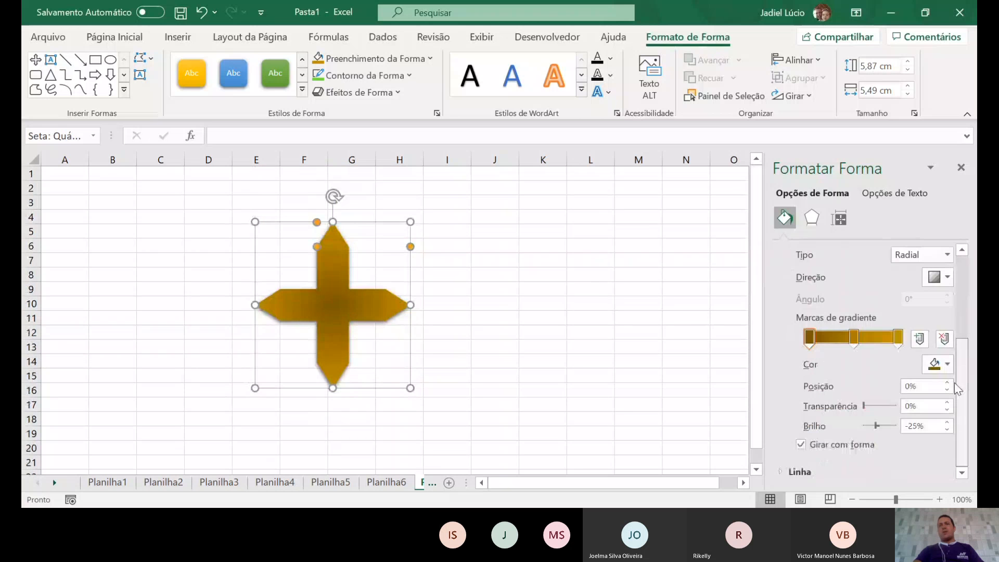
left_click(813, 341)
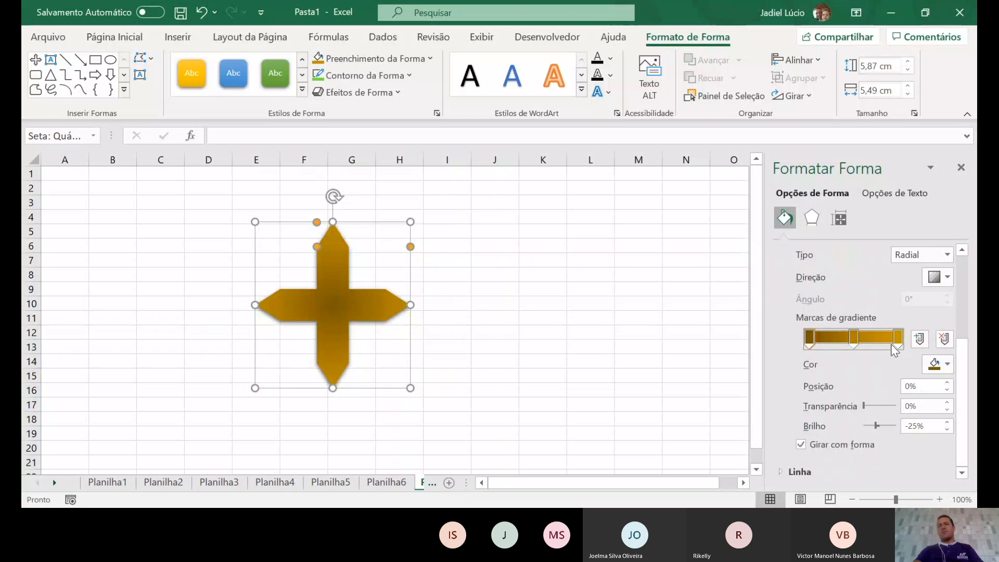
left_click(946, 364)
left_click(872, 286)
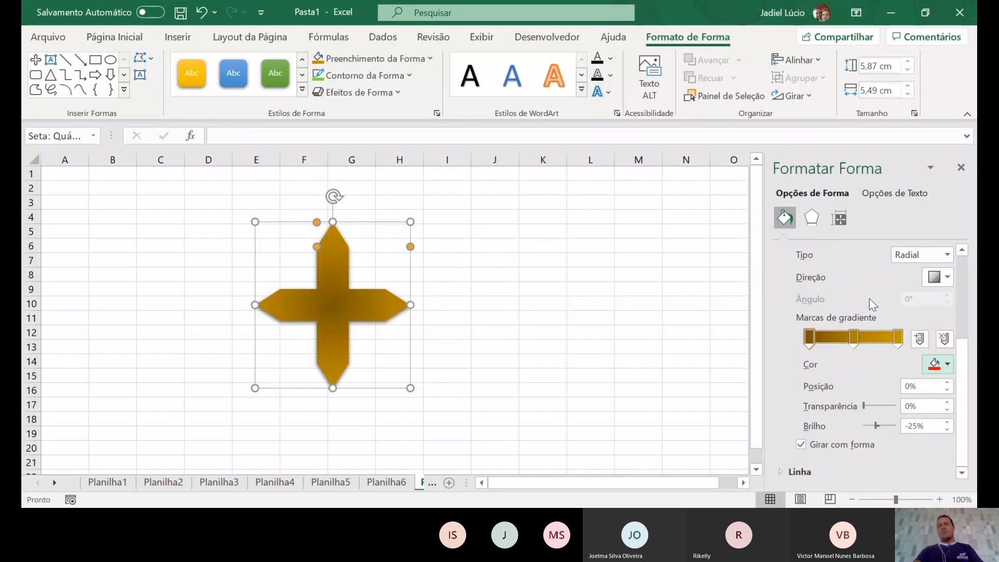
Set the middle gradient stop, at 50%, to standard orange and the last stop, at 100%, to near-black
left_click(853, 337)
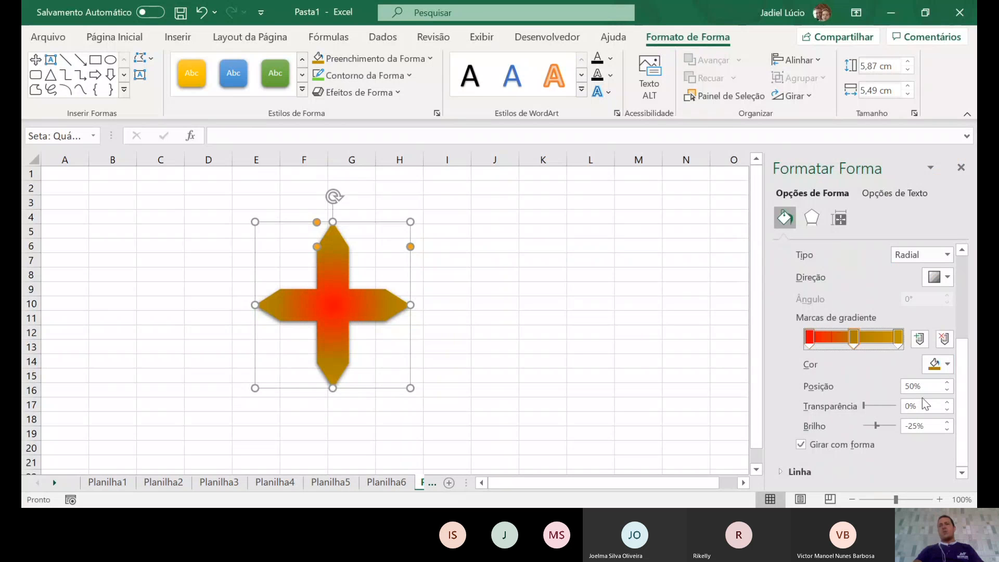
left_click(939, 364)
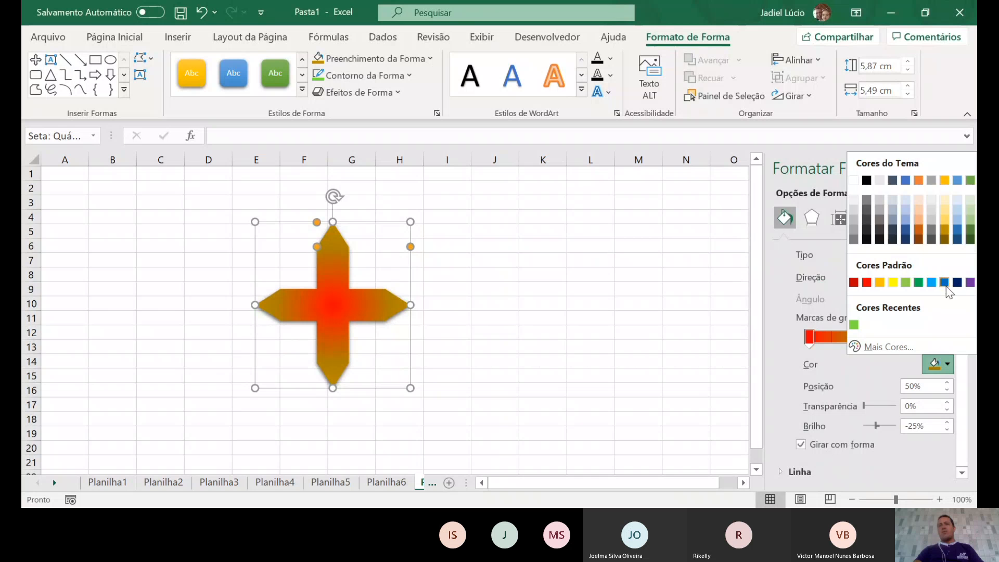
left_click(879, 282)
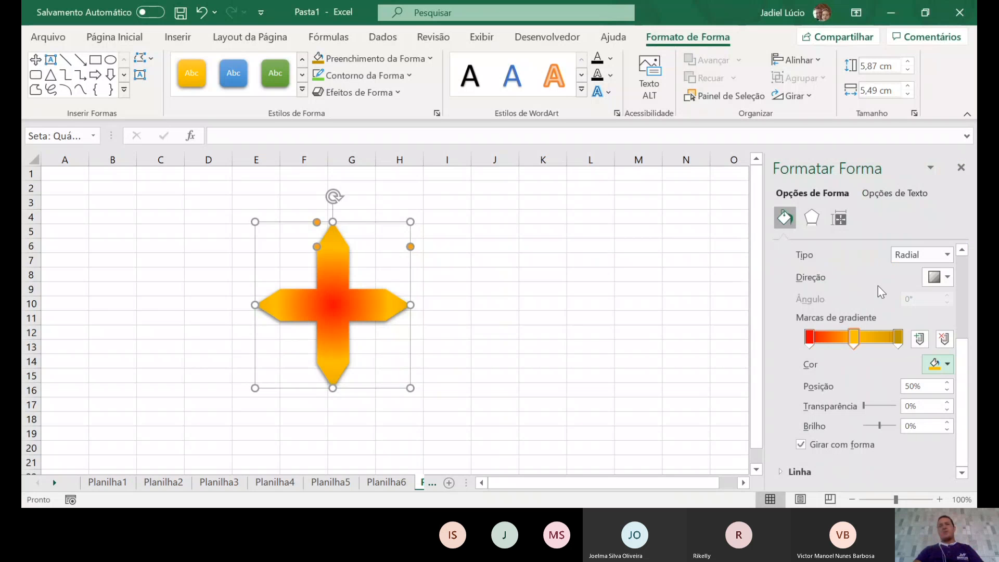
left_click(898, 337)
left_click(947, 364)
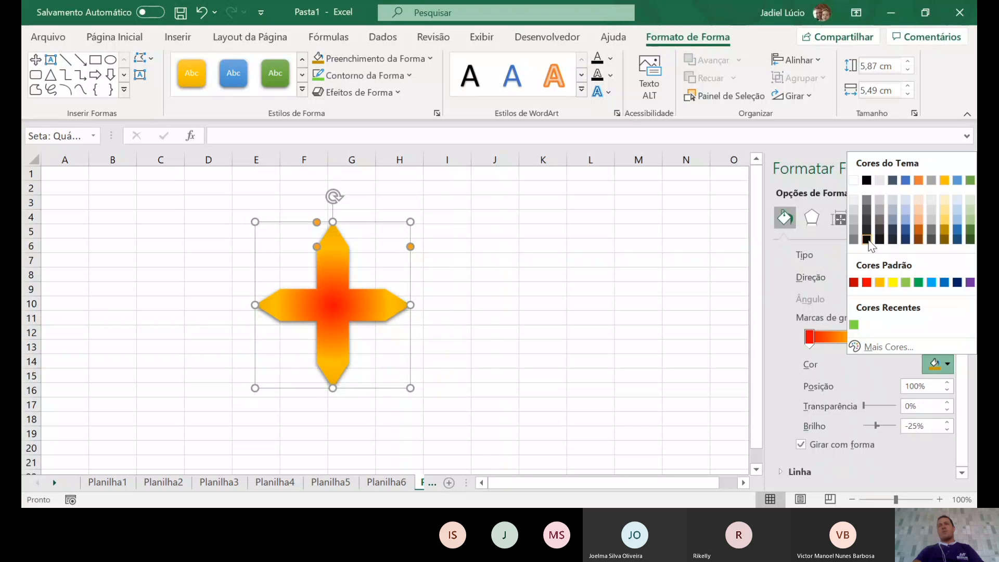
left_click(878, 244)
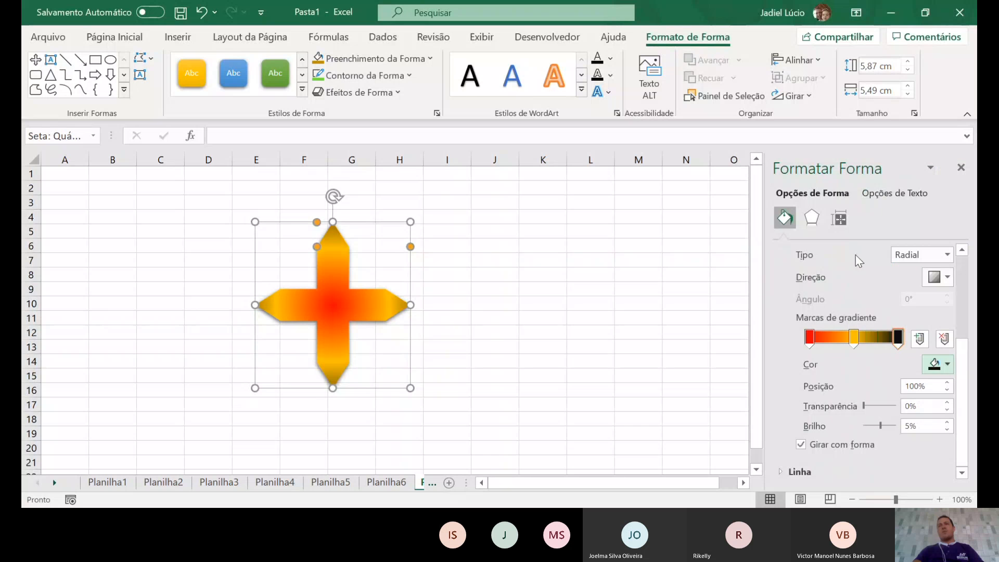
Try the radial gradient directions from the top-right and bottom-left corners, restore the centre direction and close the shape formatting settings
left_click(947, 277)
left_click(867, 325)
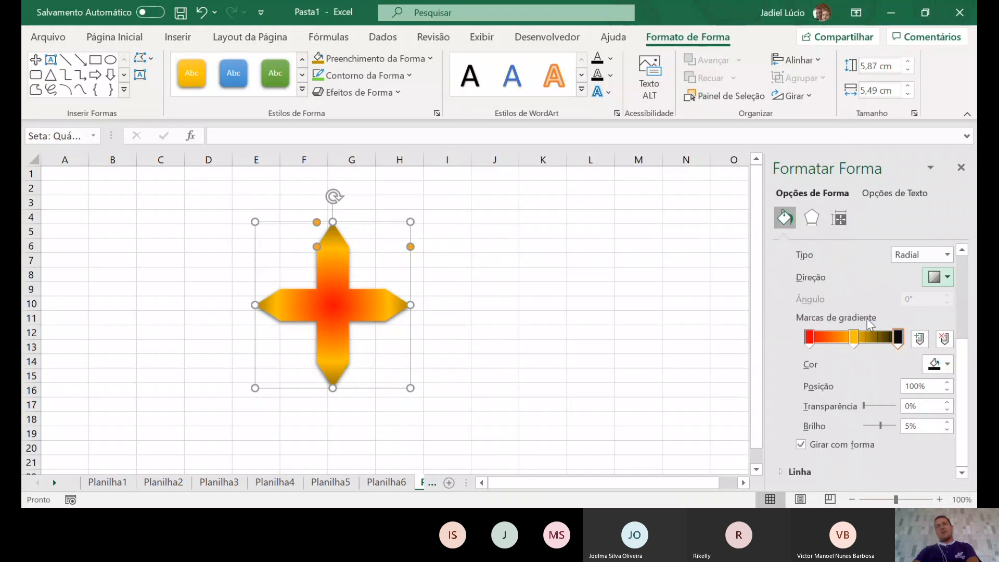
left_click(947, 276)
left_click(915, 316)
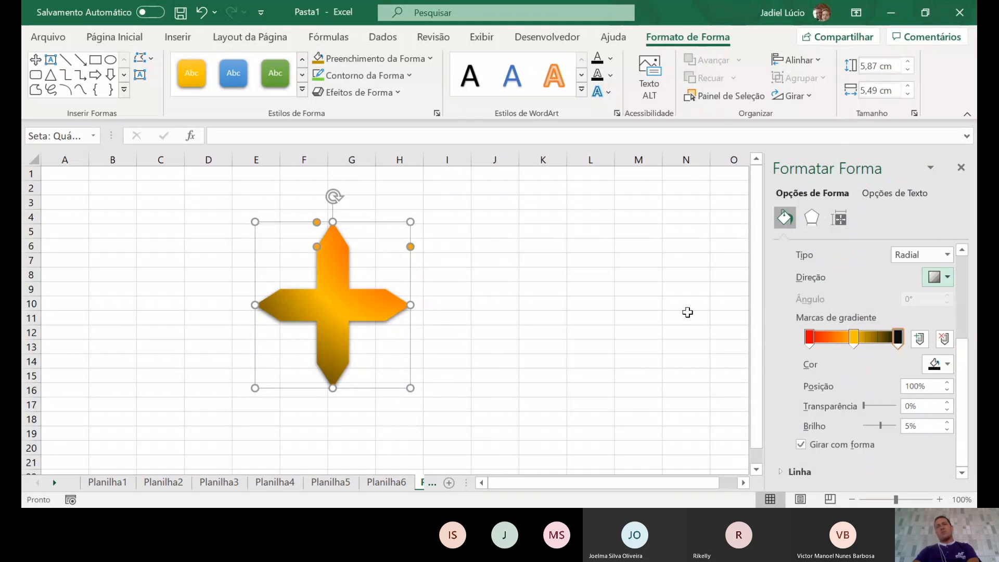
left_click(947, 284)
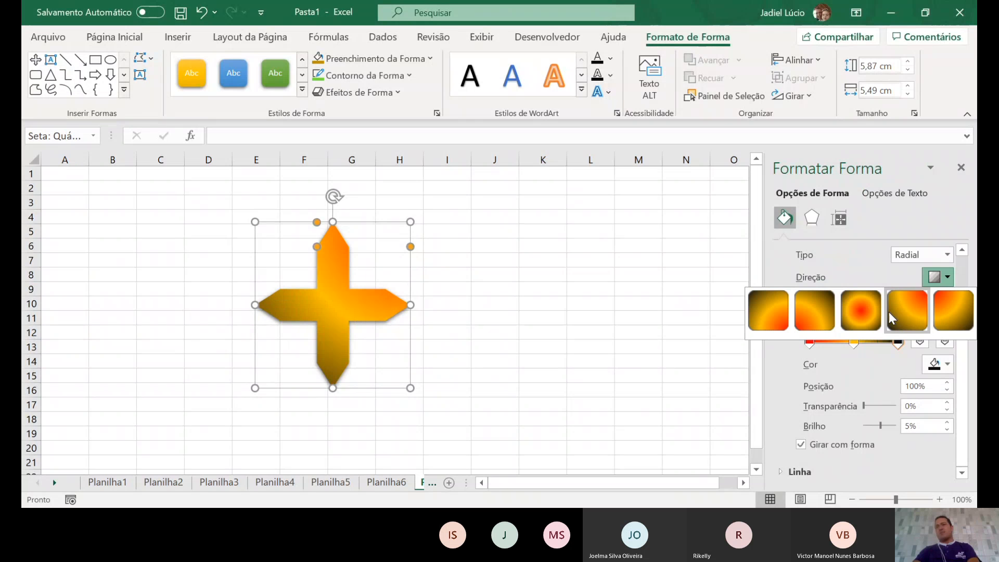
left_click(824, 308)
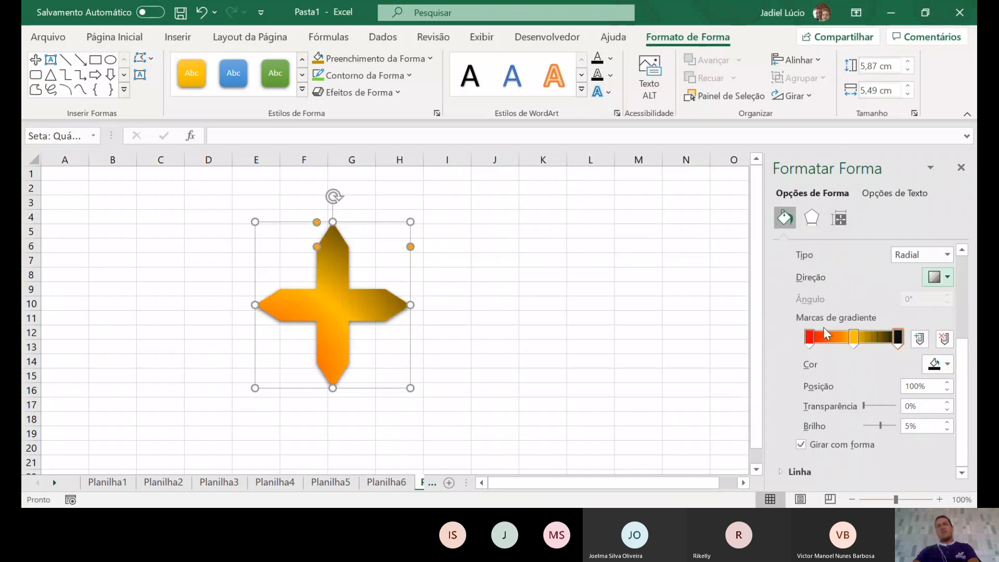
left_click(934, 283)
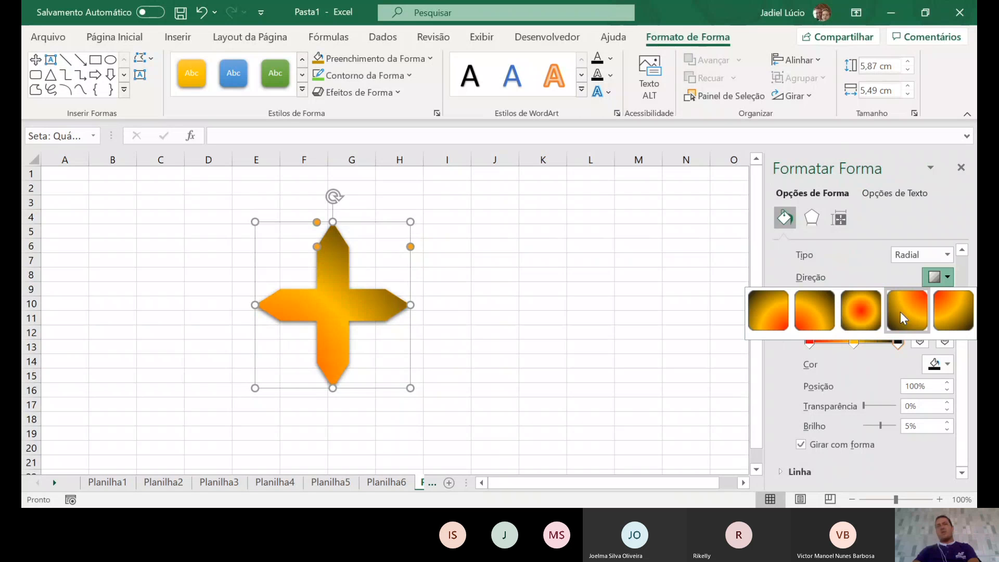
left_click(867, 308)
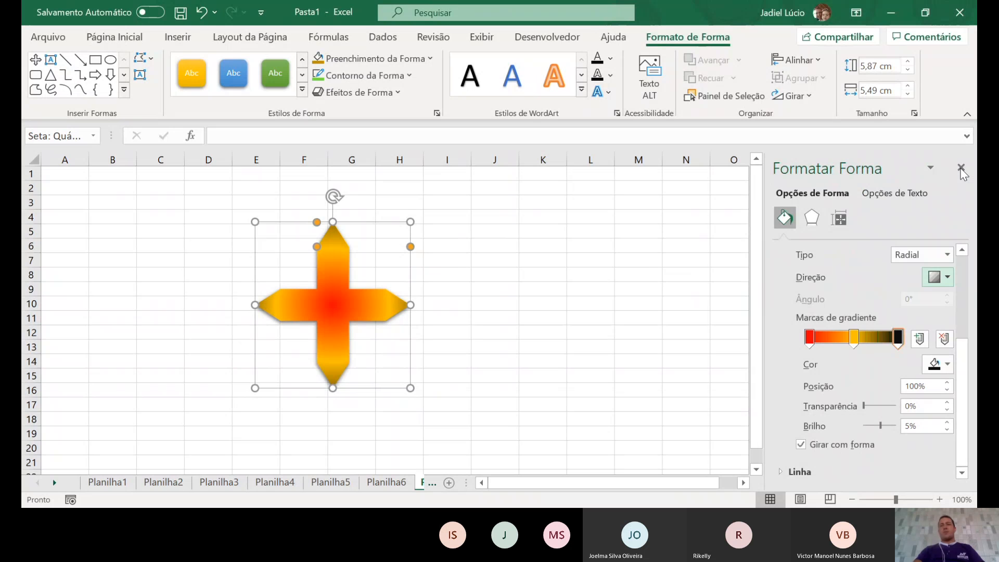
left_click(961, 167)
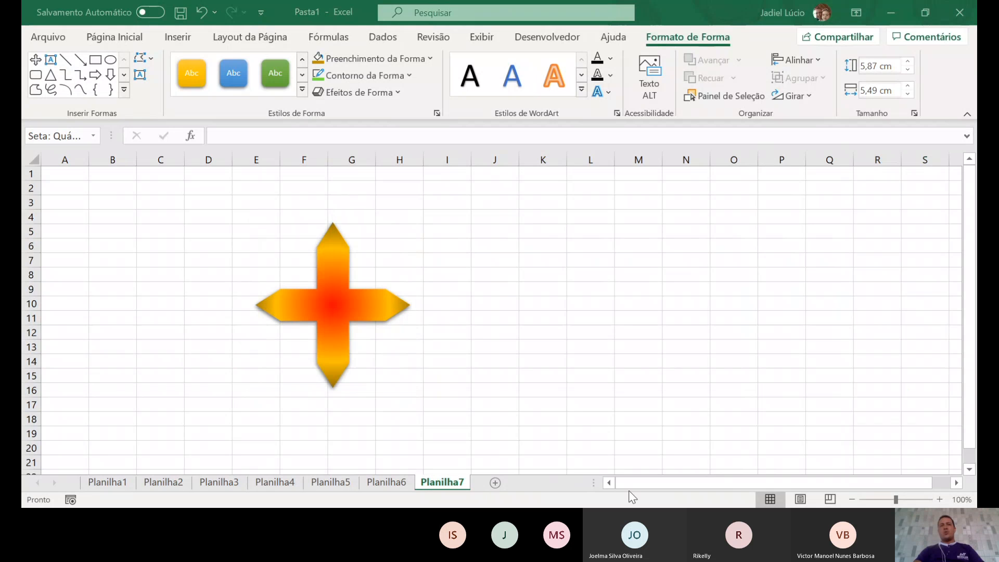
Fill the quad arrow with the brown marble texture
left_click(398, 305)
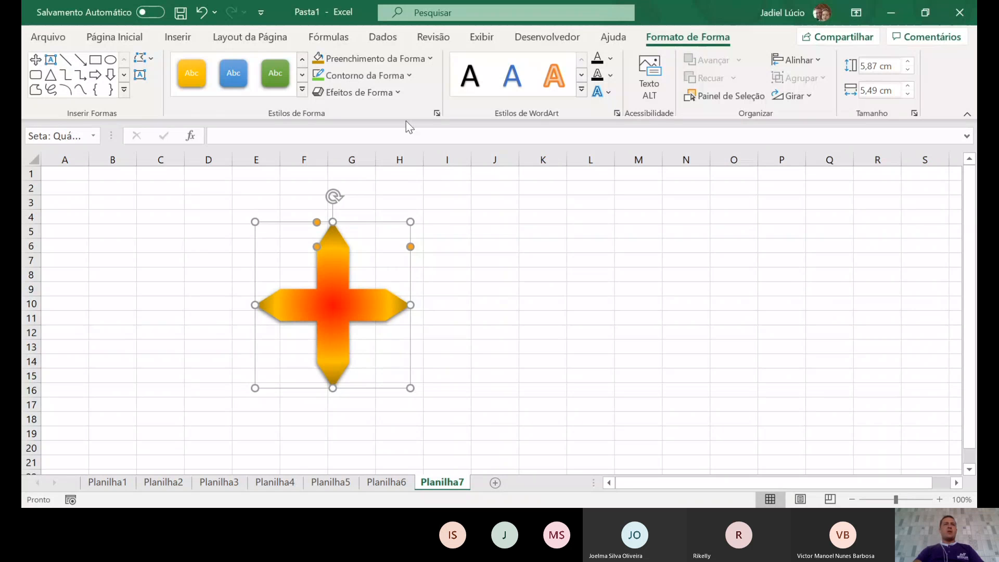
left_click(429, 59)
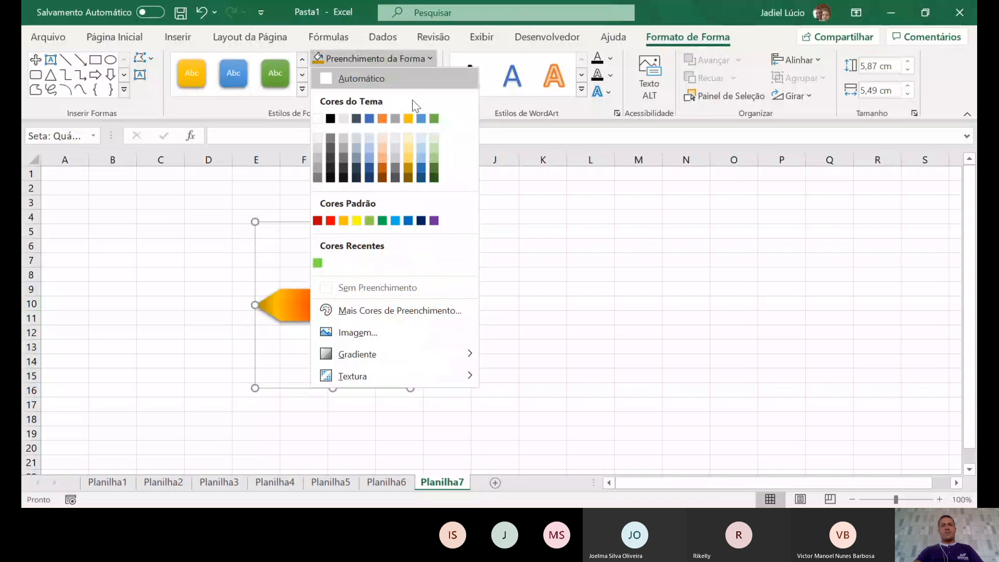
mouse_move(368, 384)
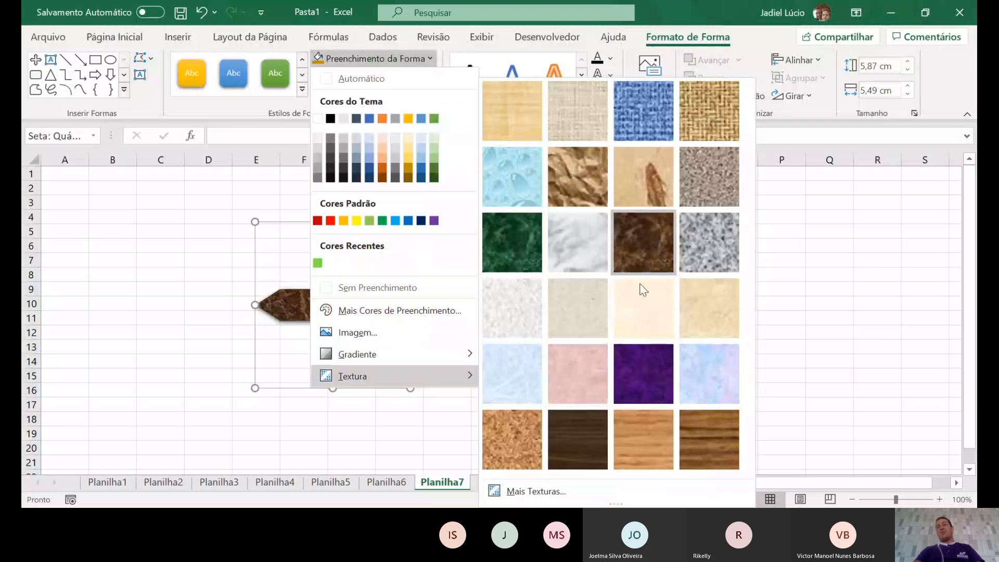
left_click(649, 263)
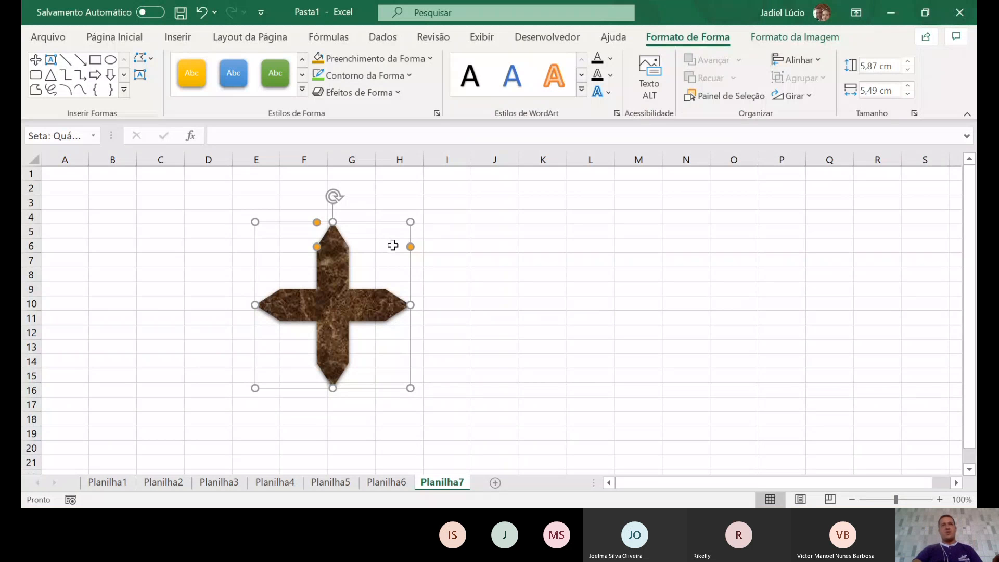
Replace the quad arrow's marble texture with a solid gold fill and give it a thick purple outline
left_click(379, 54)
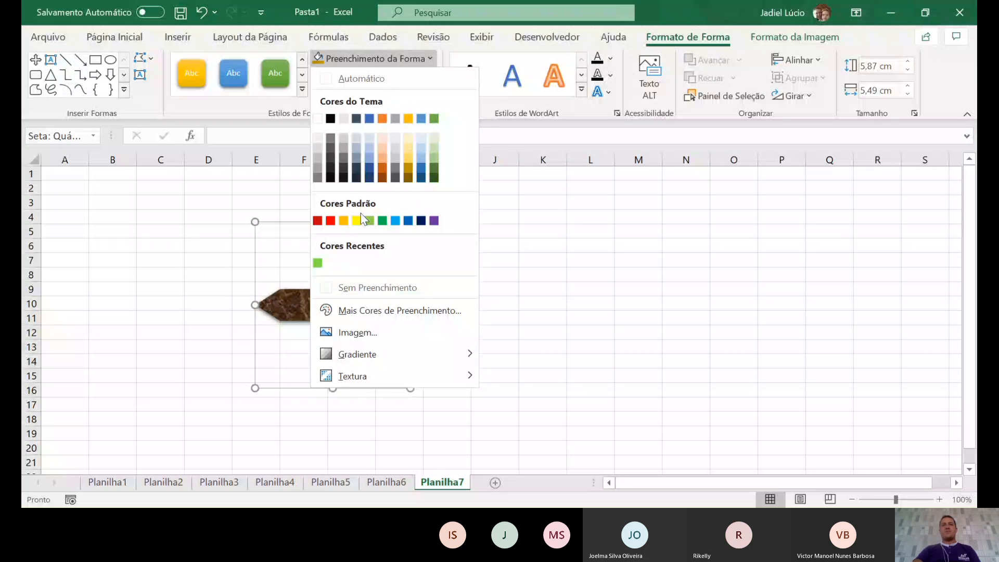
left_click(386, 177)
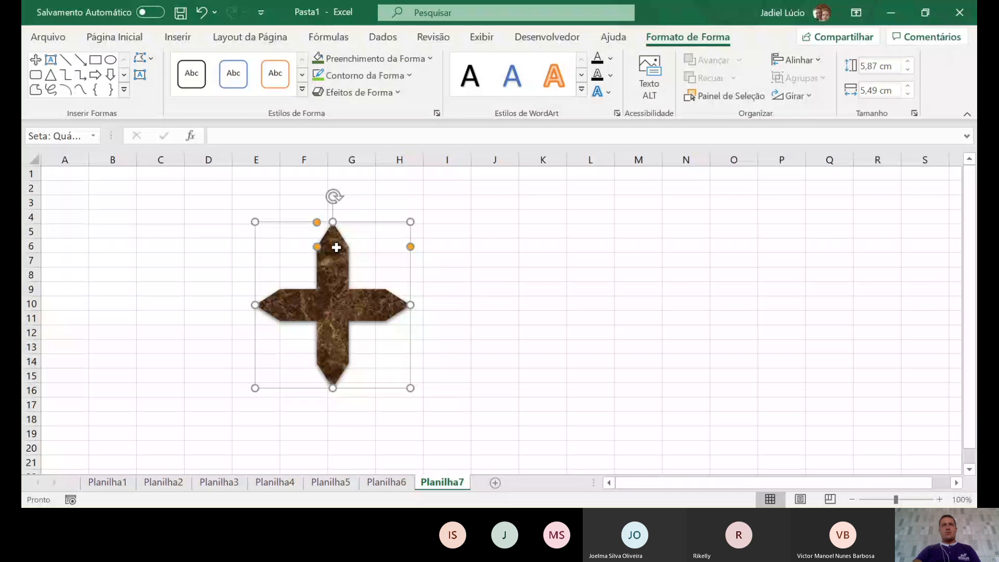
left_click(361, 69)
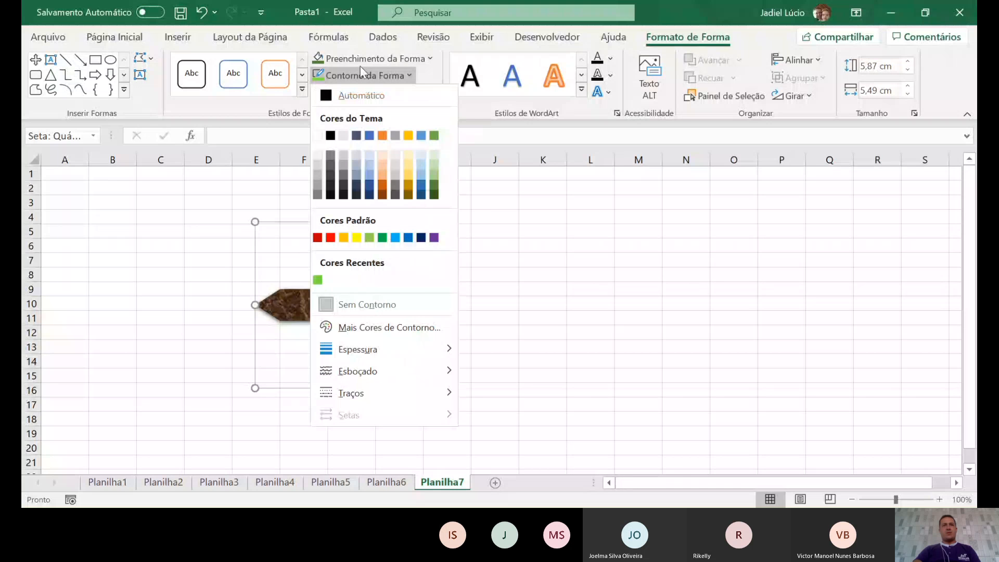
left_click(359, 63)
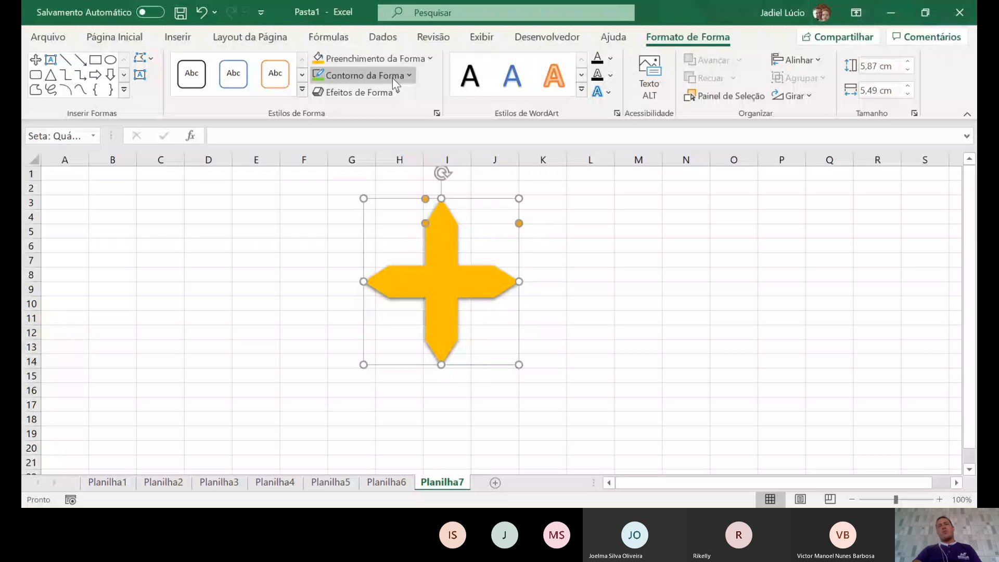
left_click(392, 77)
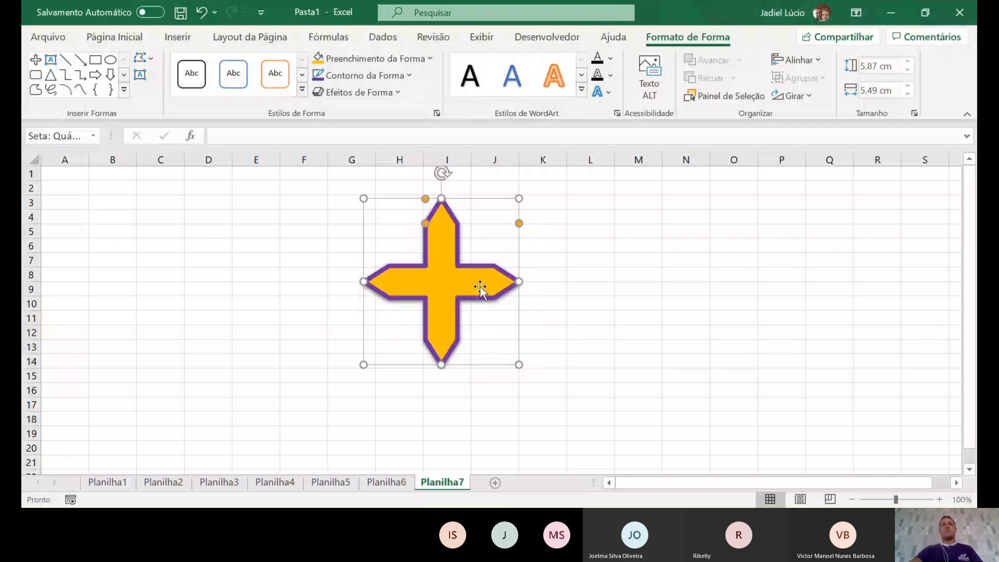
Give the quad arrow's outline a hand-drawn sketched look, trying the scribble line before choosing a softer wavy line
left_click(410, 77)
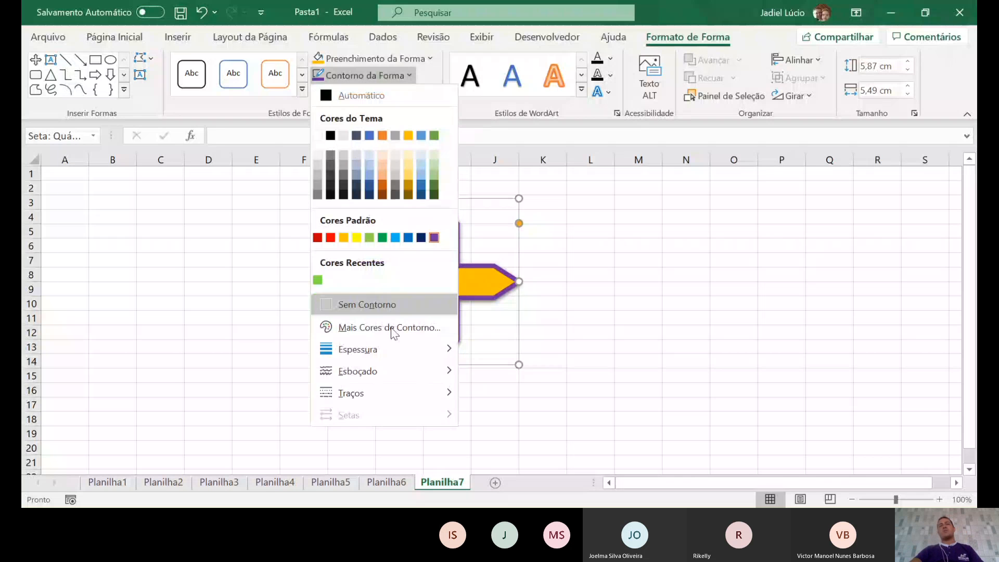
mouse_move(388, 370)
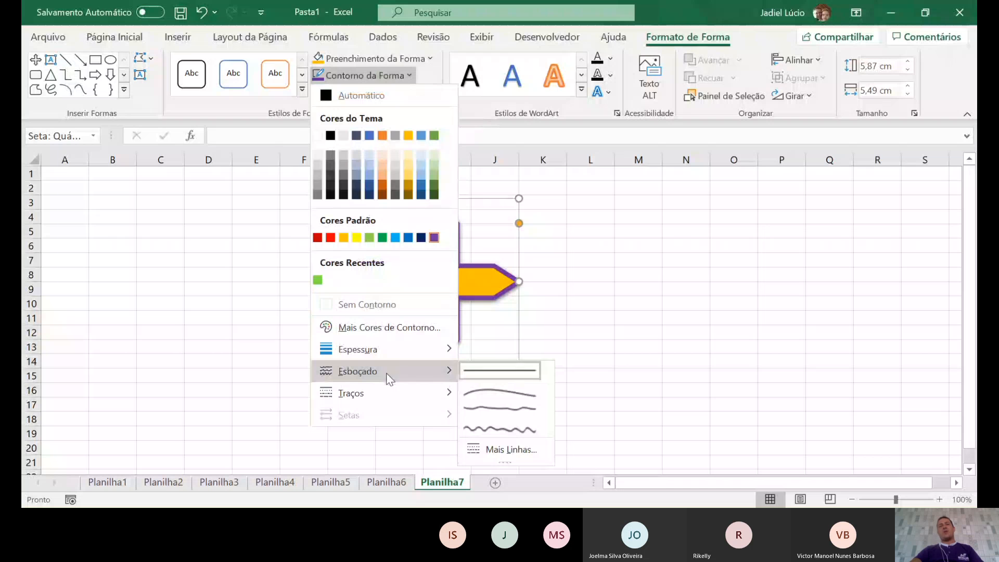
left_click(494, 401)
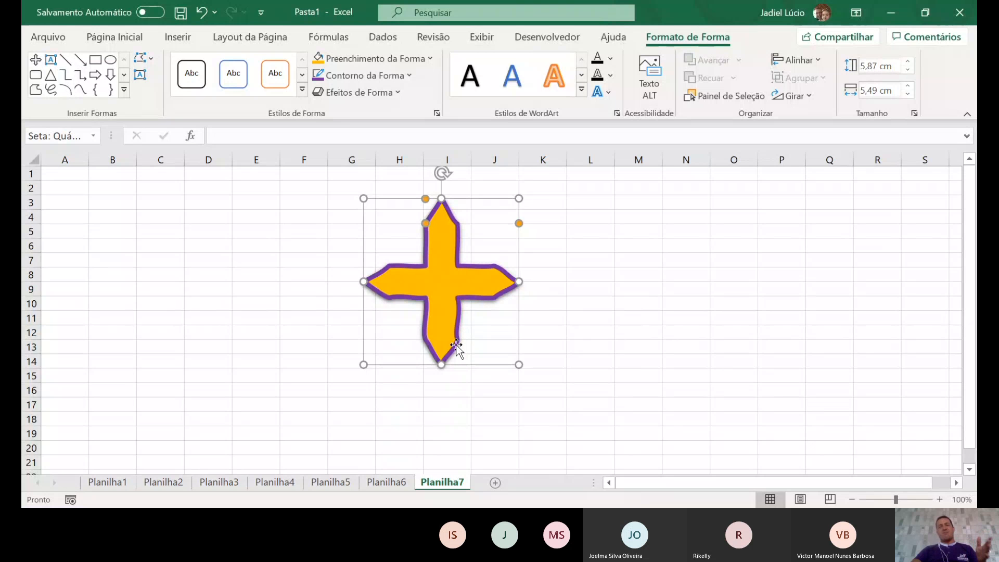
left_click(364, 75)
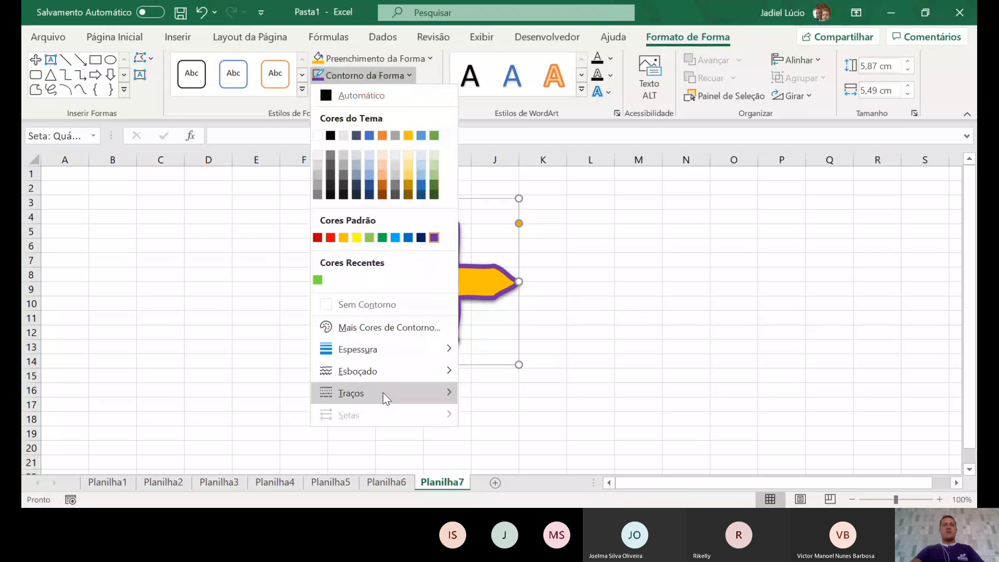
mouse_move(393, 371)
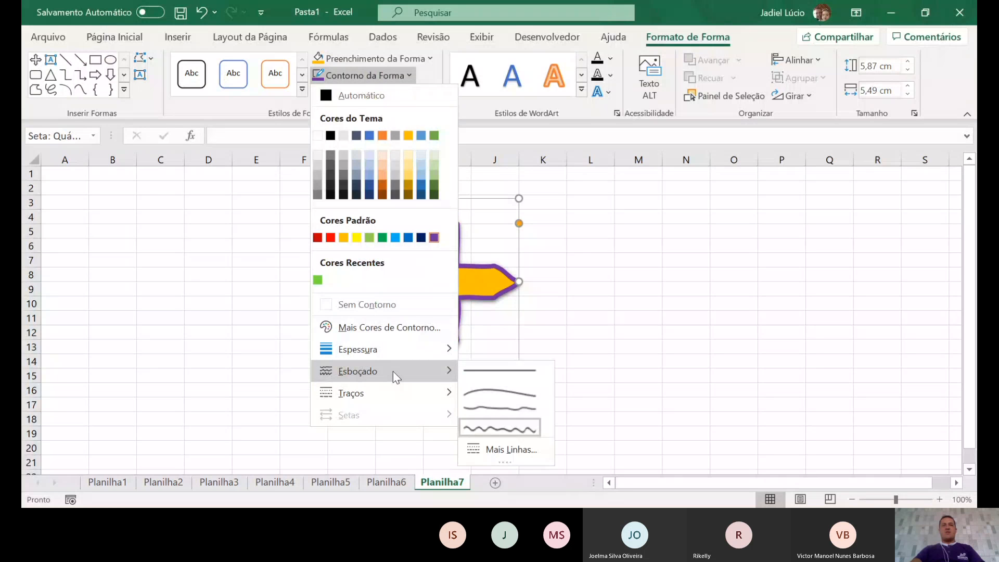
left_click(499, 408)
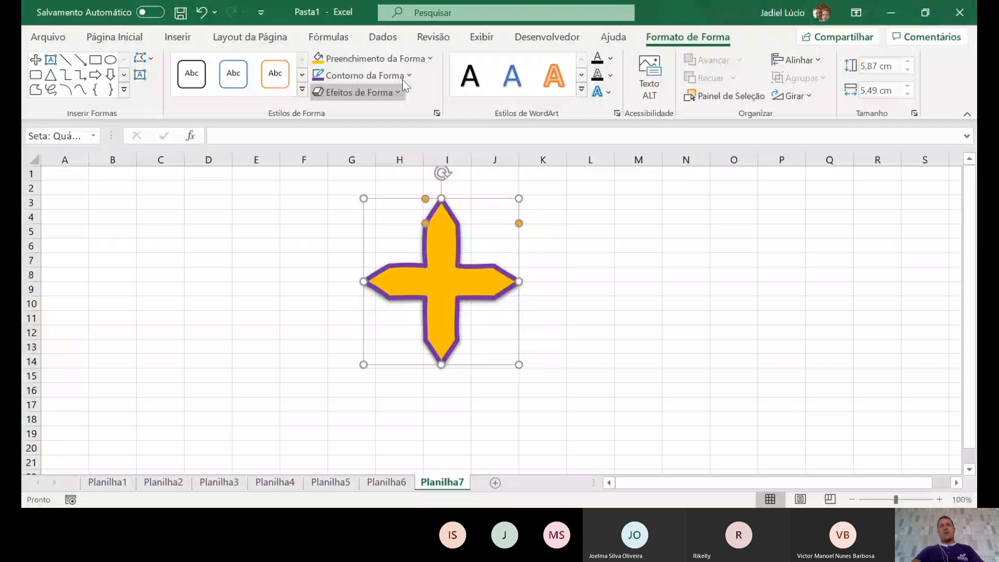
Try a dashed outline and a 3D rotation effect on the quad arrow, undoing each one
left_click(520, 366)
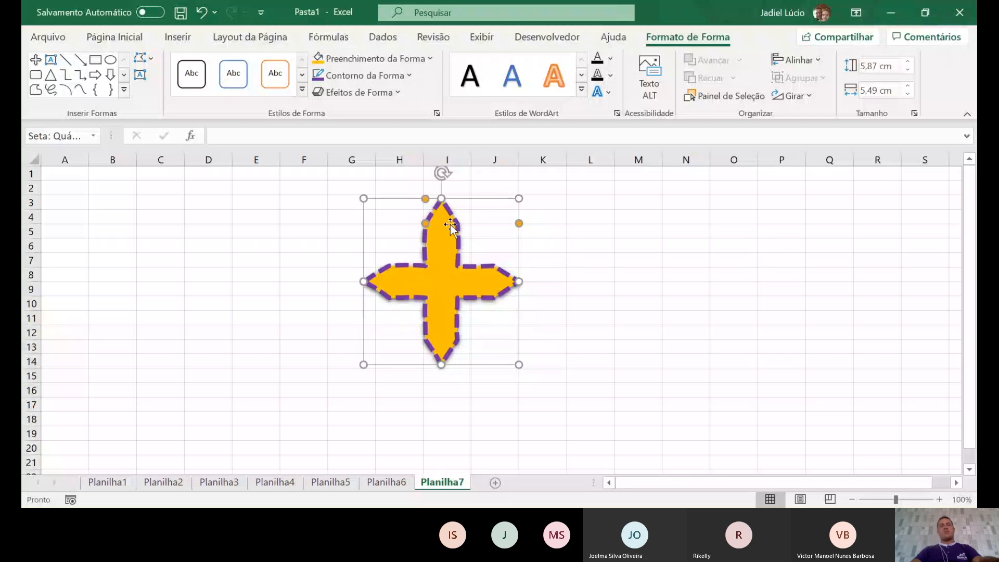
key("ctrl+z")
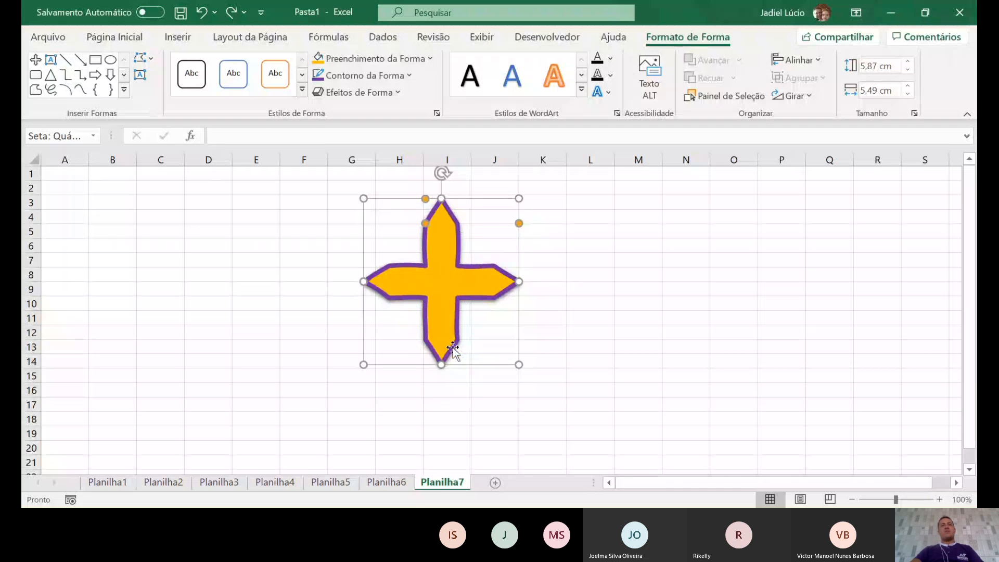
left_click(382, 93)
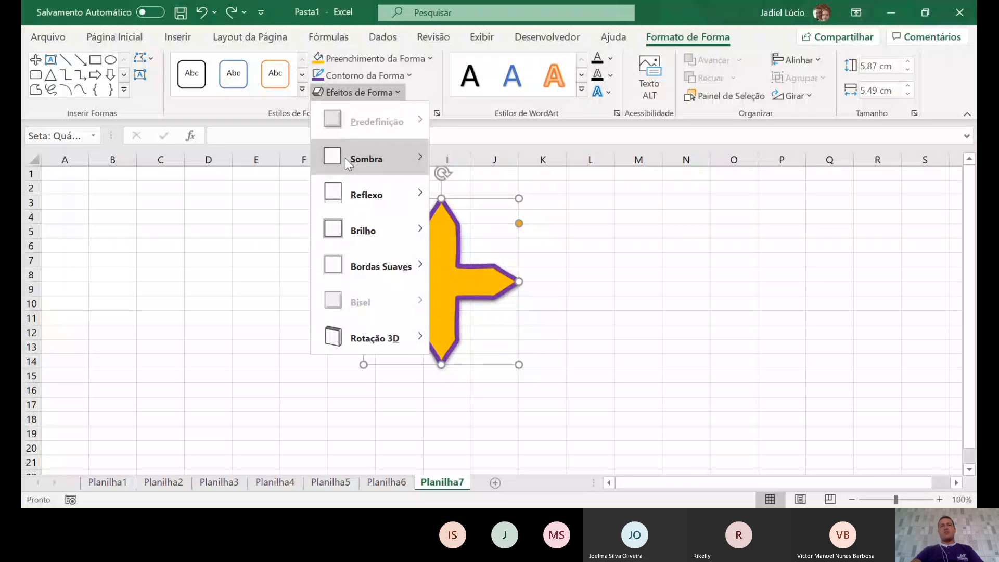
mouse_move(345, 158)
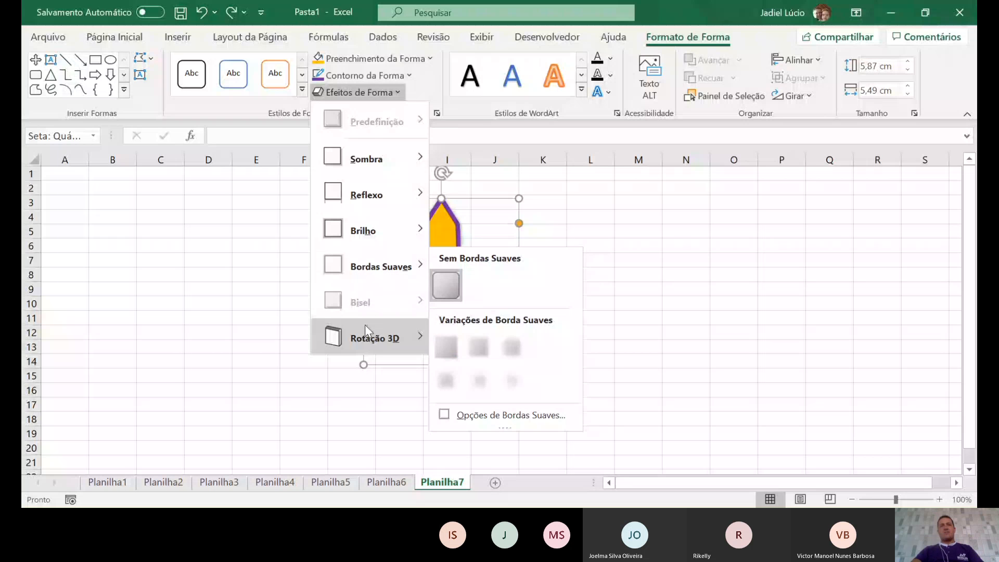
left_click(399, 346)
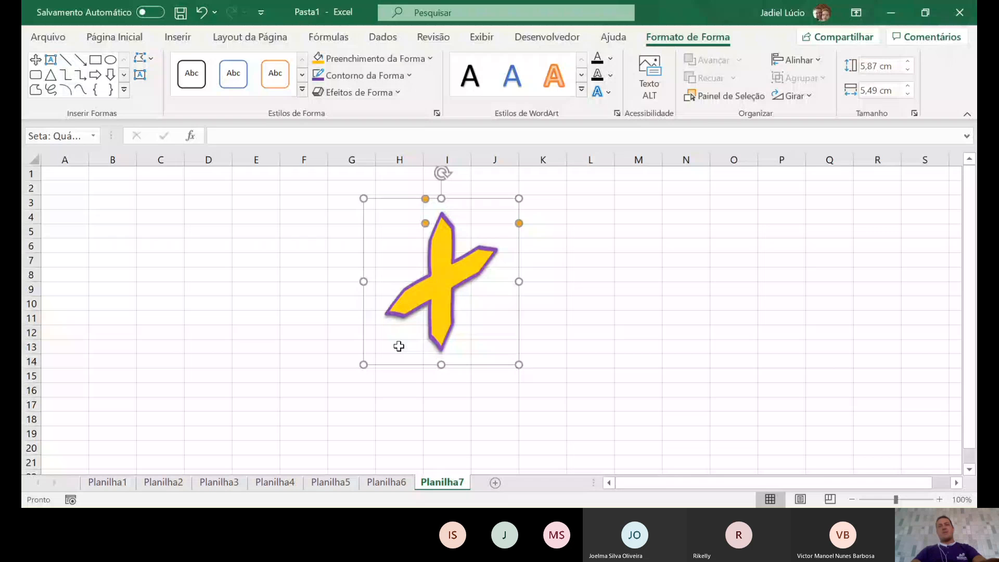
key("ctrl+z")
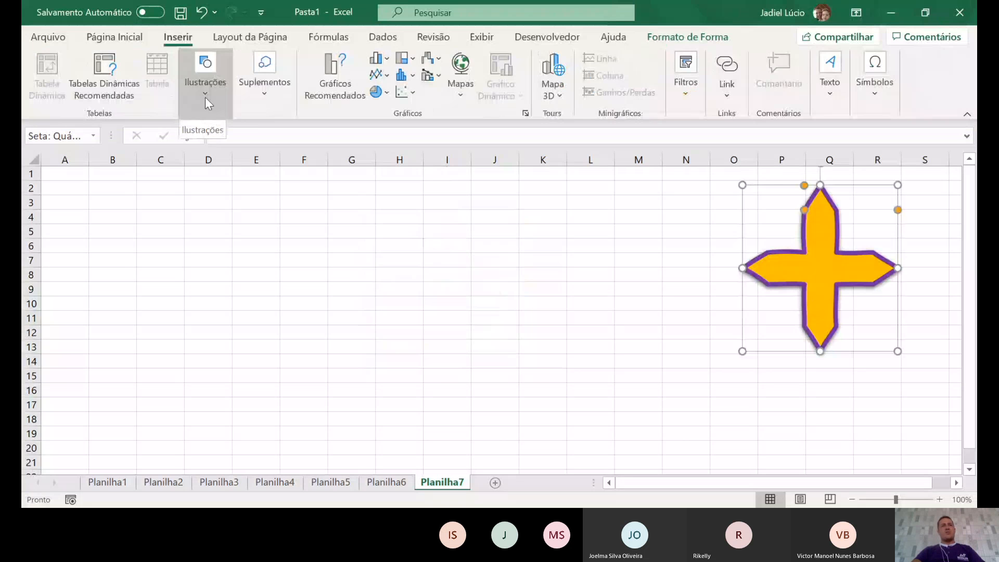
Insert an oval speech bubble callout about 4.2 cm high and 5.86 cm wide across columns H to K
left_click(205, 98)
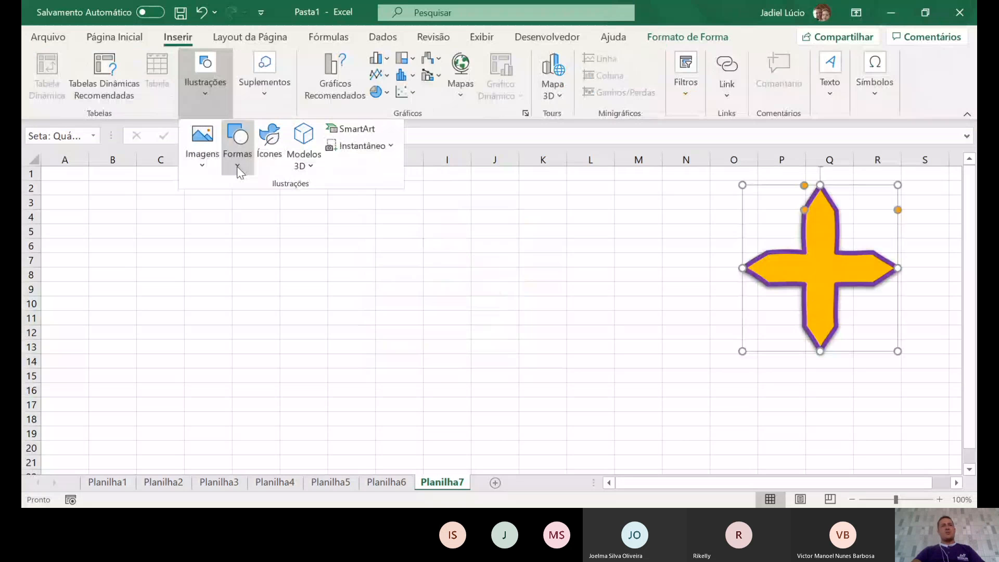
left_click(204, 165)
left_click(239, 167)
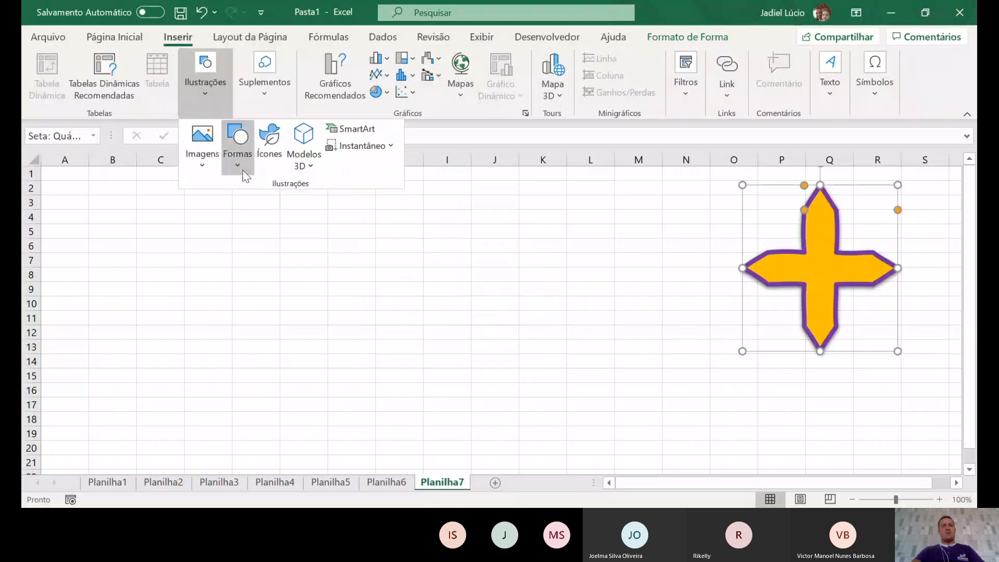
scroll(260, 318, "down", 5)
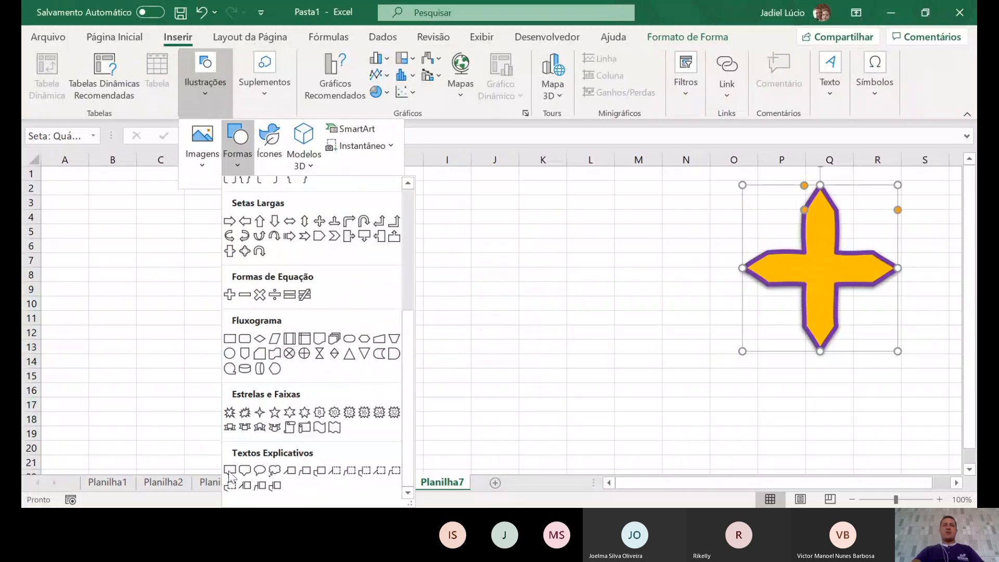
left_click(259, 471)
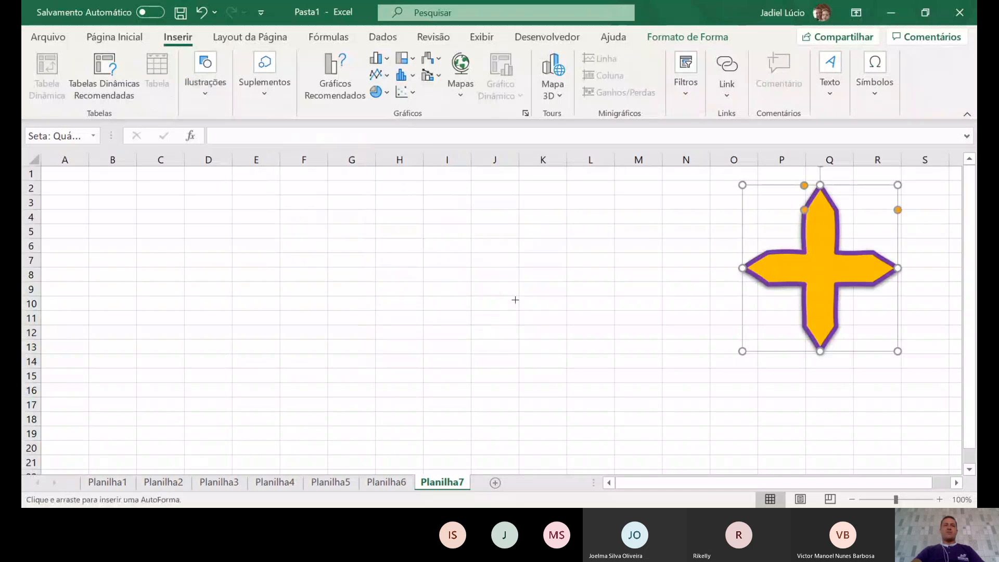
left_click_drag(404, 187, 569, 307)
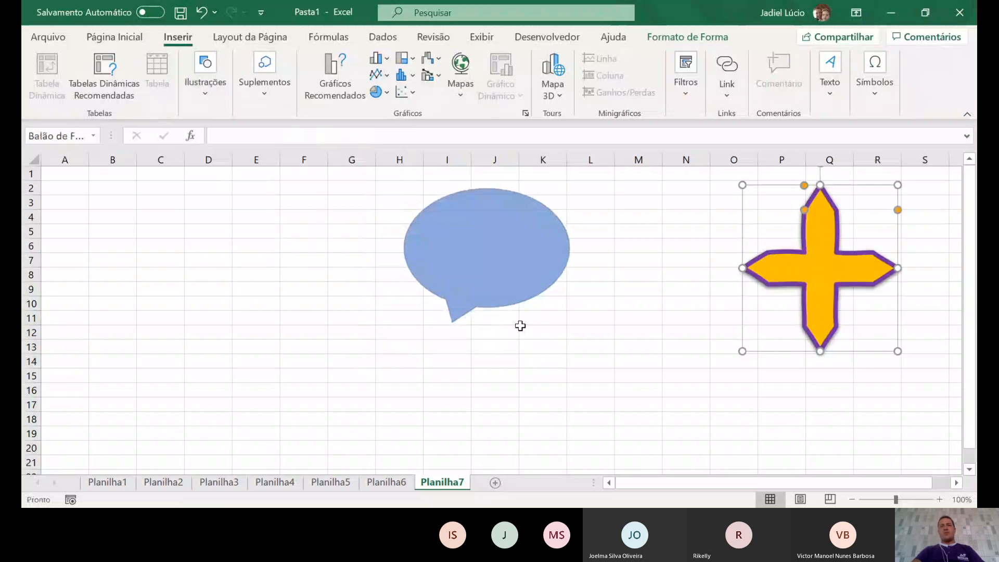
Extend the speech bubble's tail down to around cell G13 and enter the text "rtrtrtfdsfdfdsfdsfdsfdf" in the bubble
left_click_drag(451, 322, 368, 347)
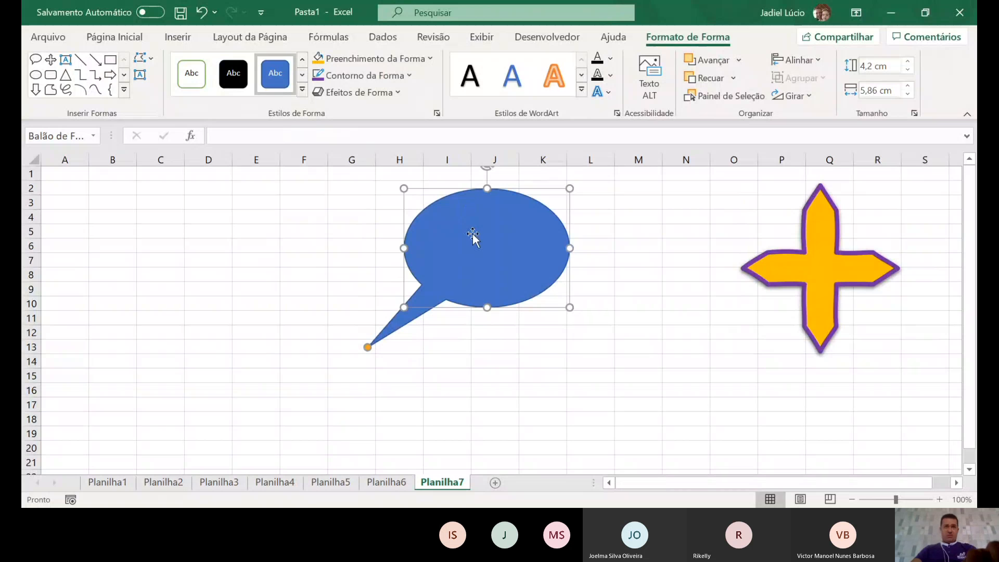
type("rtrtrt")
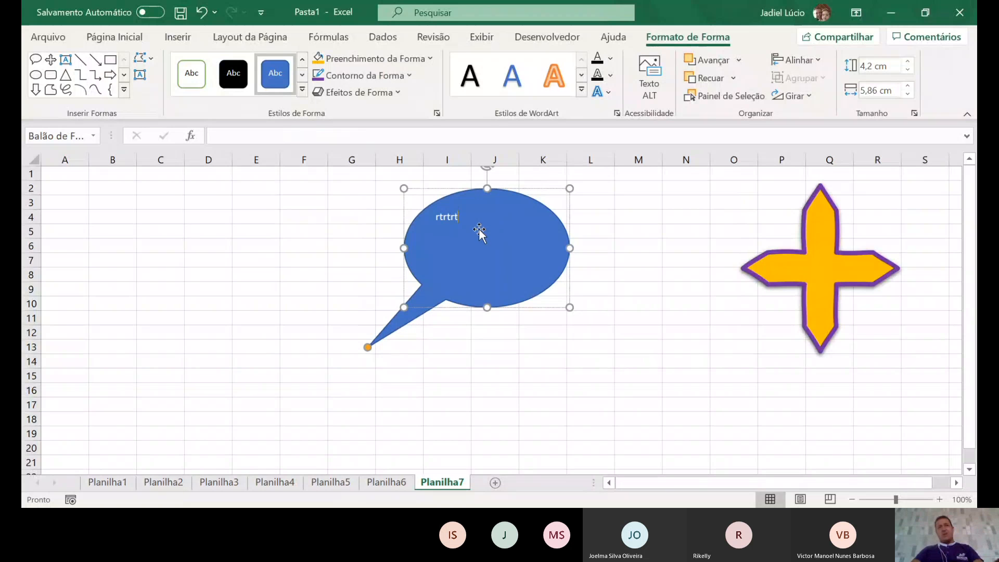
type("fdsfdfdsfdsfdsfdf")
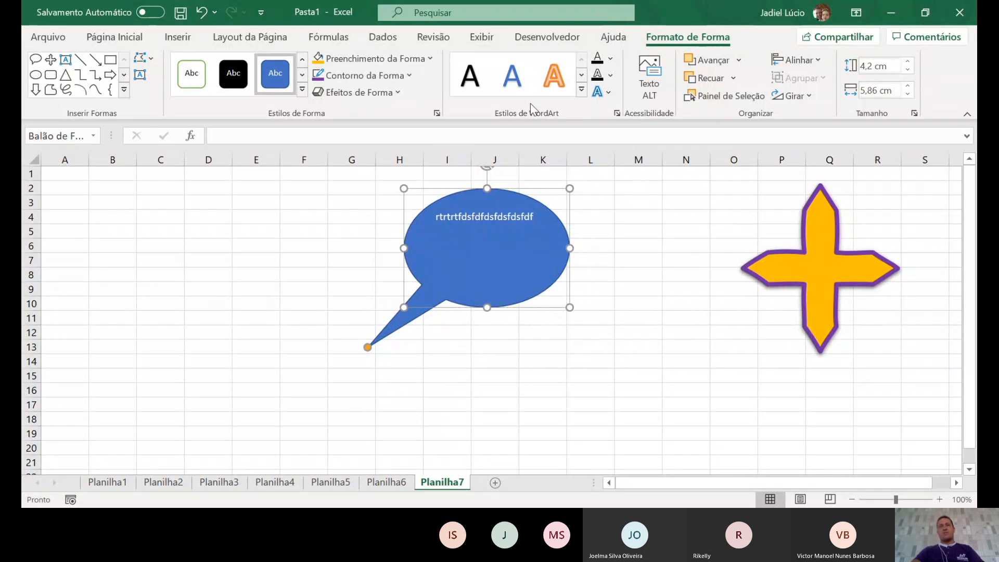
Apply the white WordArt style with orange outline and shadow to the bubble's text after trying the dark hatched style
left_click(583, 89)
left_click(582, 89)
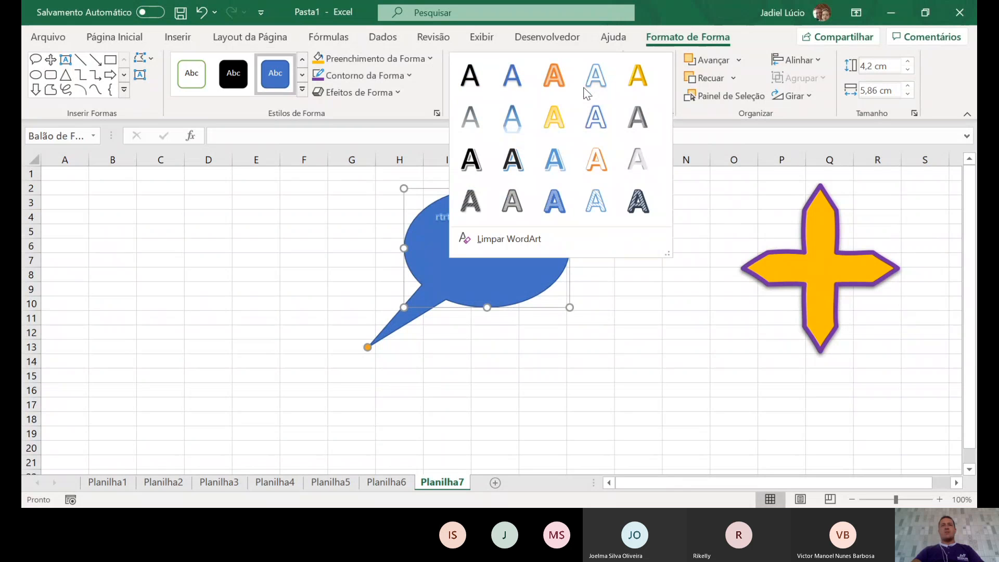
left_click(637, 200)
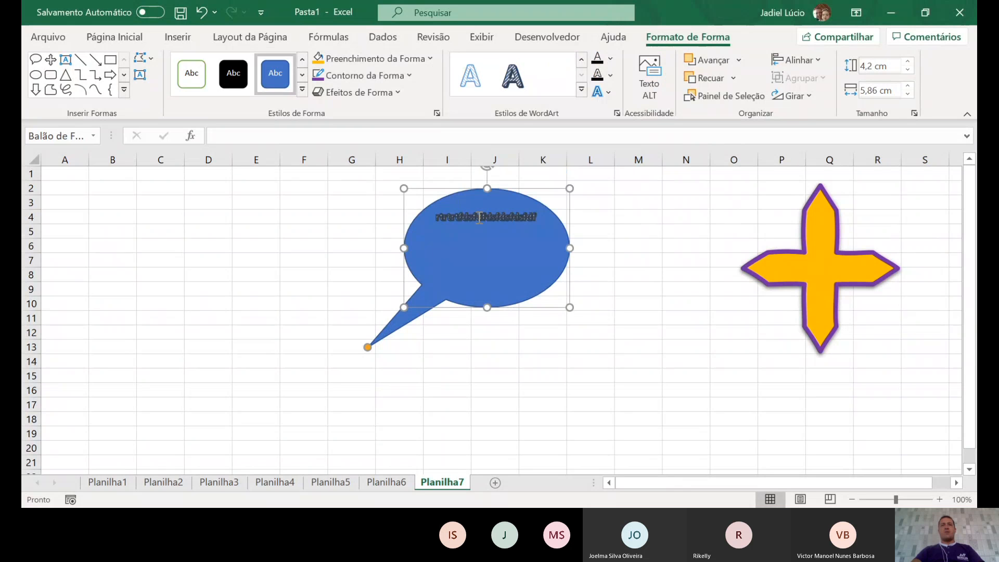
left_click(582, 90)
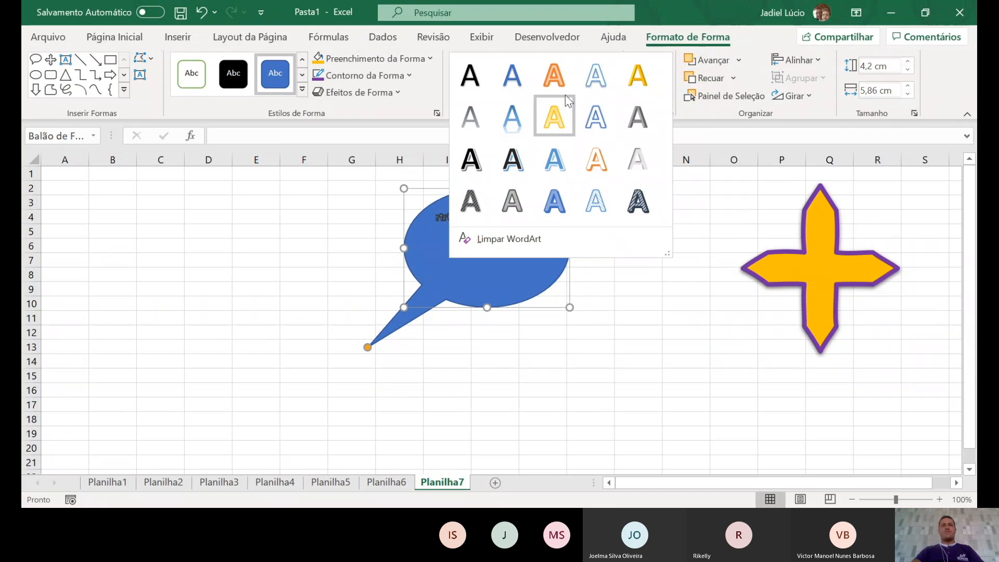
left_click(594, 169)
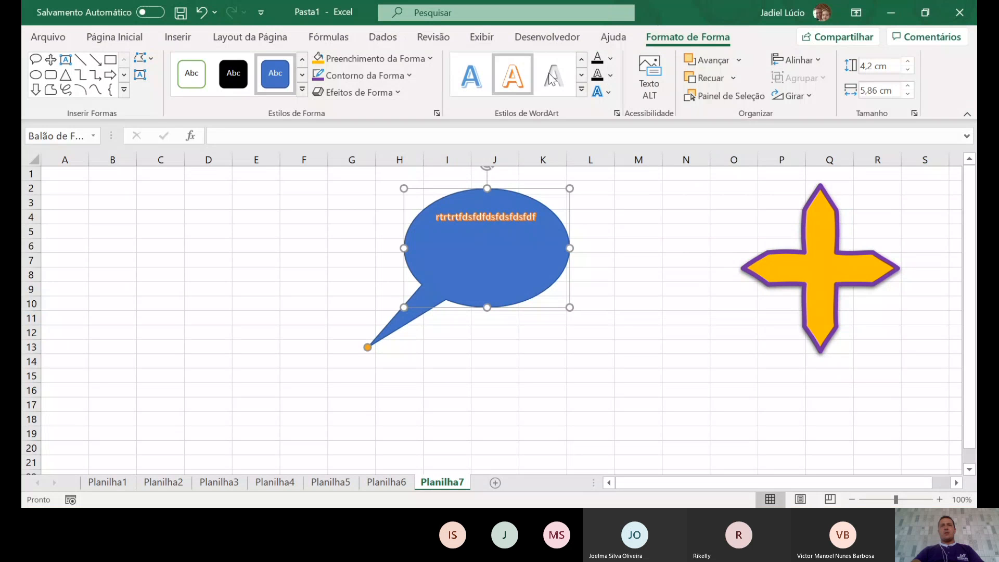
left_click(611, 59)
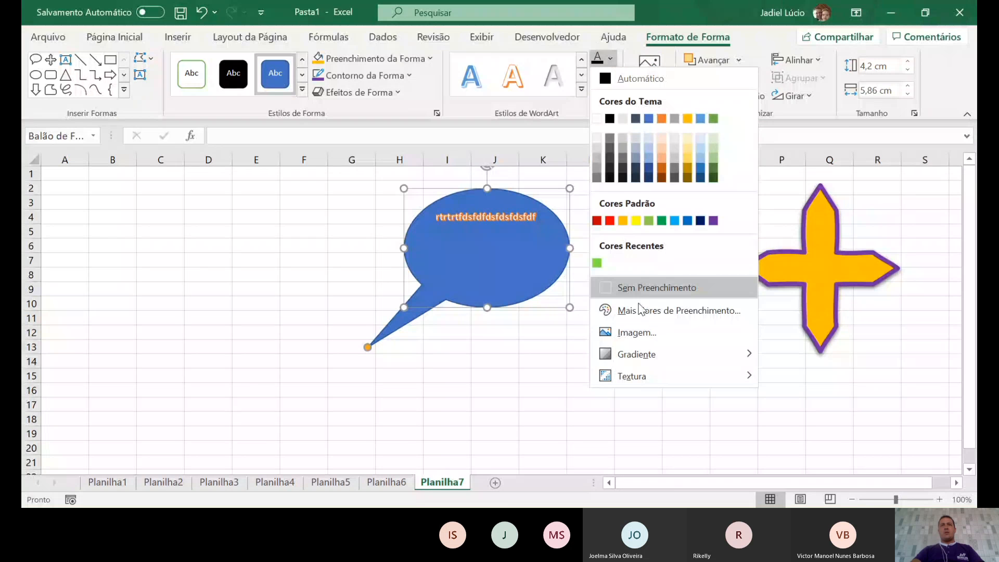
left_click(692, 12)
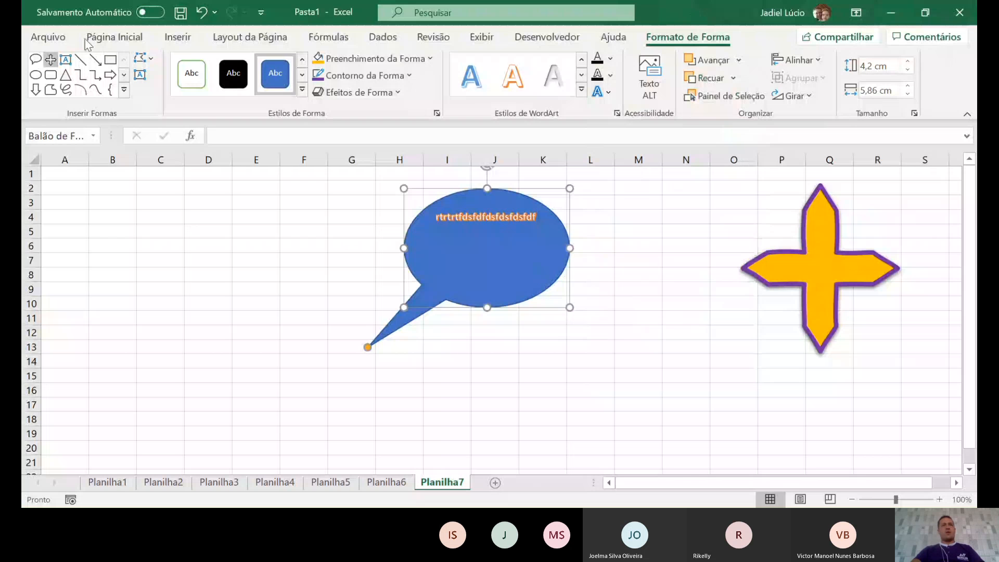
Increase the font size of the speech bubble's text to 28
left_click(111, 36)
left_click(243, 65)
left_click(244, 64)
left_click(244, 64)
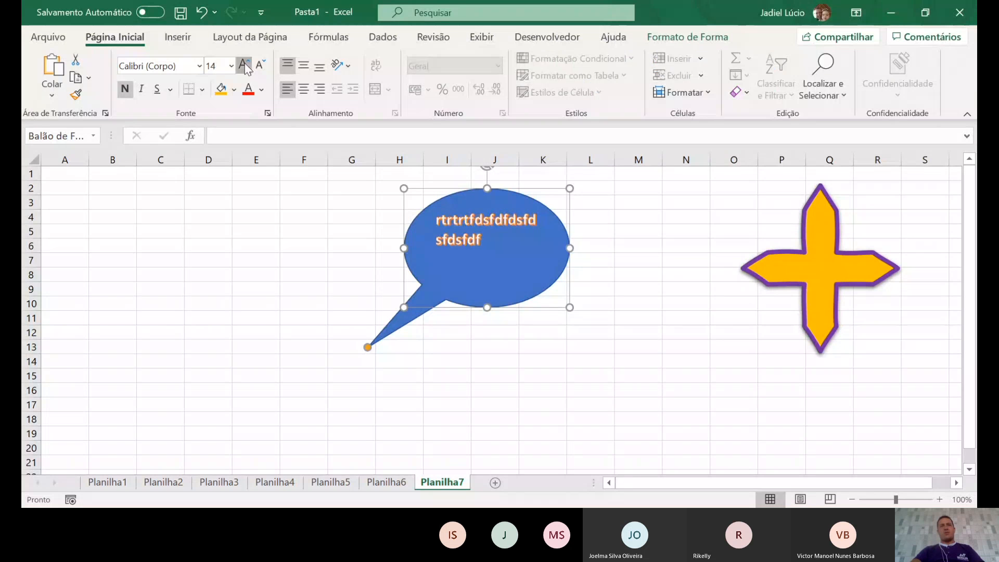
left_click(243, 65)
left_click(243, 64)
left_click(243, 64)
left_click(244, 65)
left_click(243, 65)
left_click(244, 65)
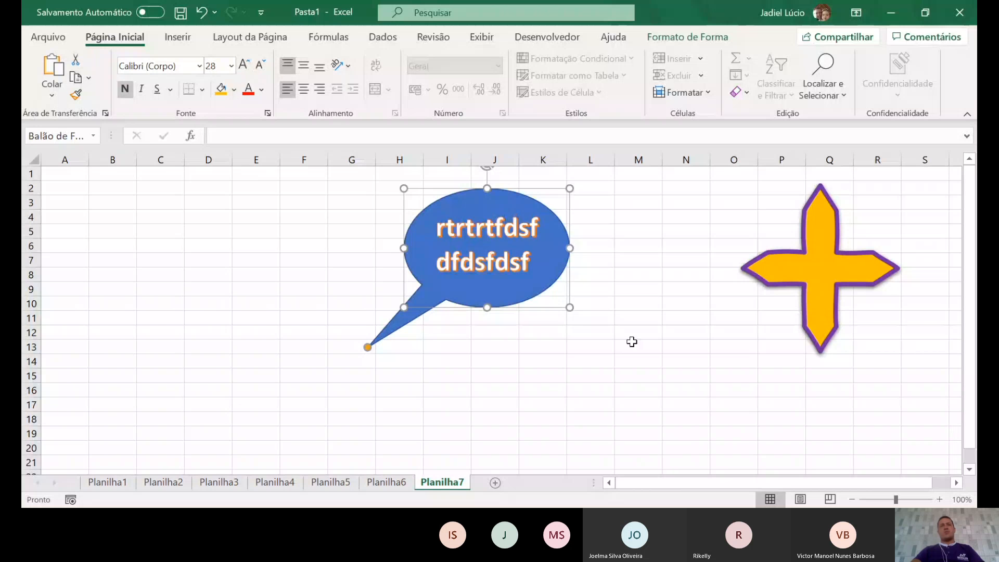
Move the speech bubble so it overlaps the lower part of the quad arrow and deselect it
left_click(688, 37)
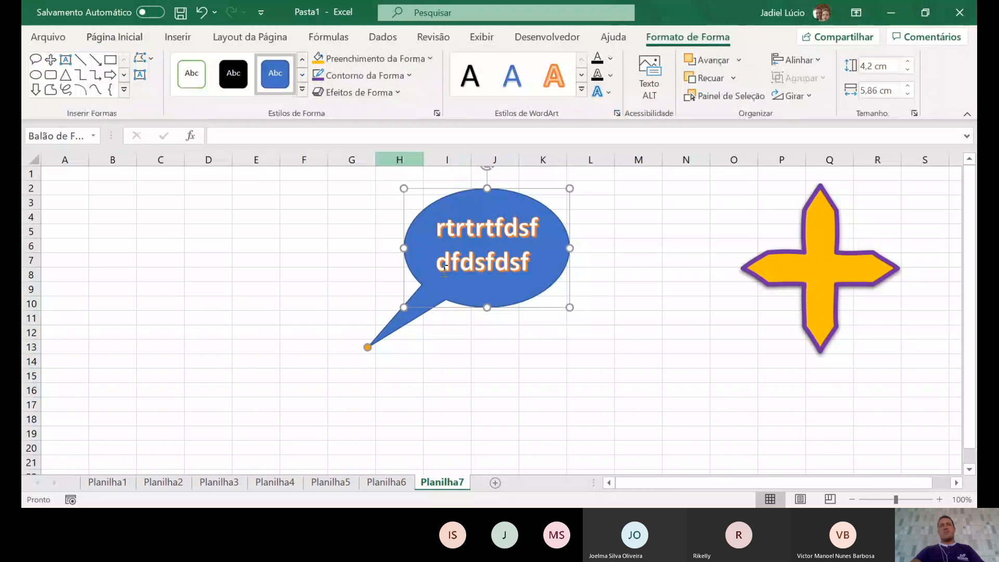
left_click_drag(431, 190, 671, 282)
key("Escape")
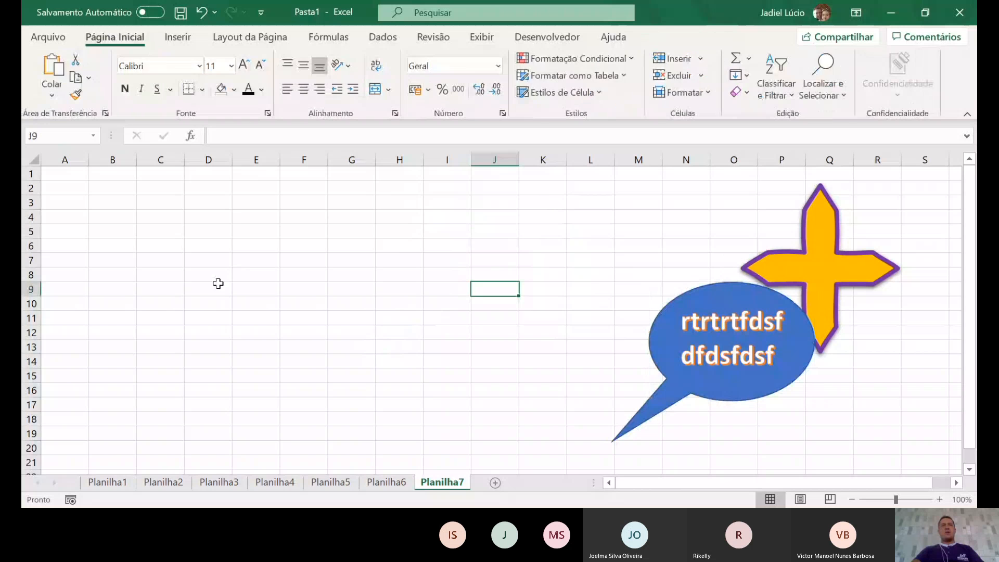
Browse the icon library's collection to see which kinds of icons are available for insertion
left_click(177, 40)
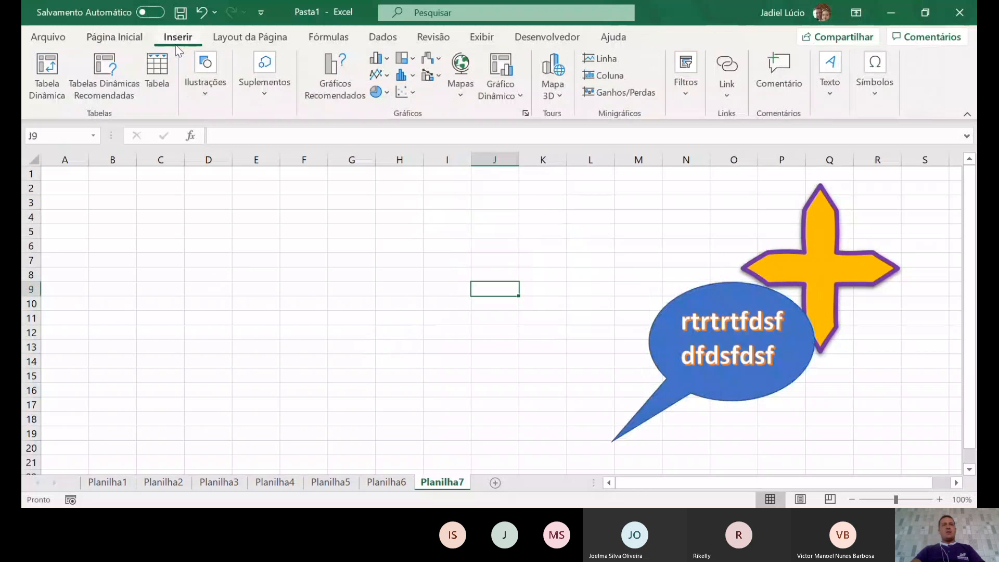
left_click(212, 83)
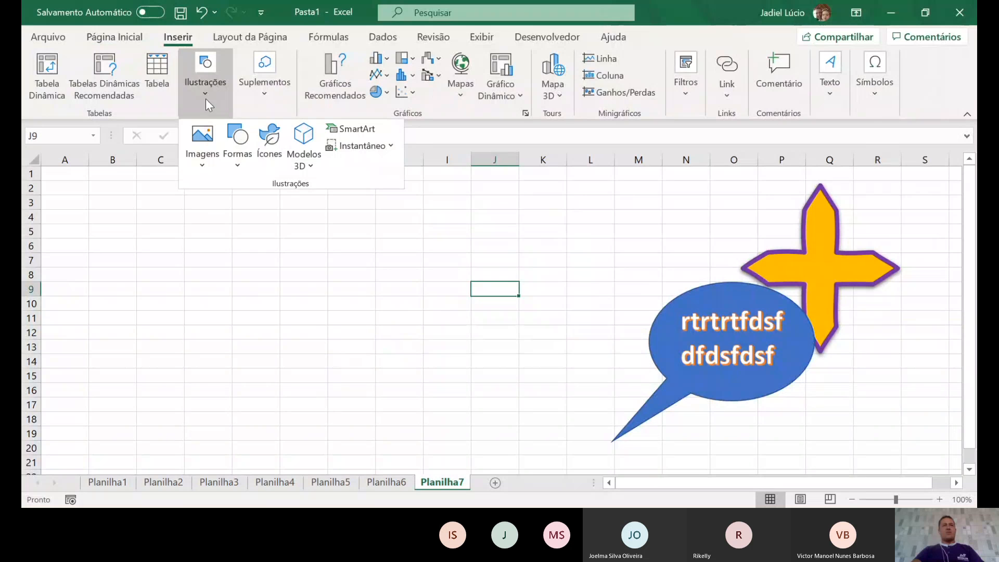
left_click(269, 141)
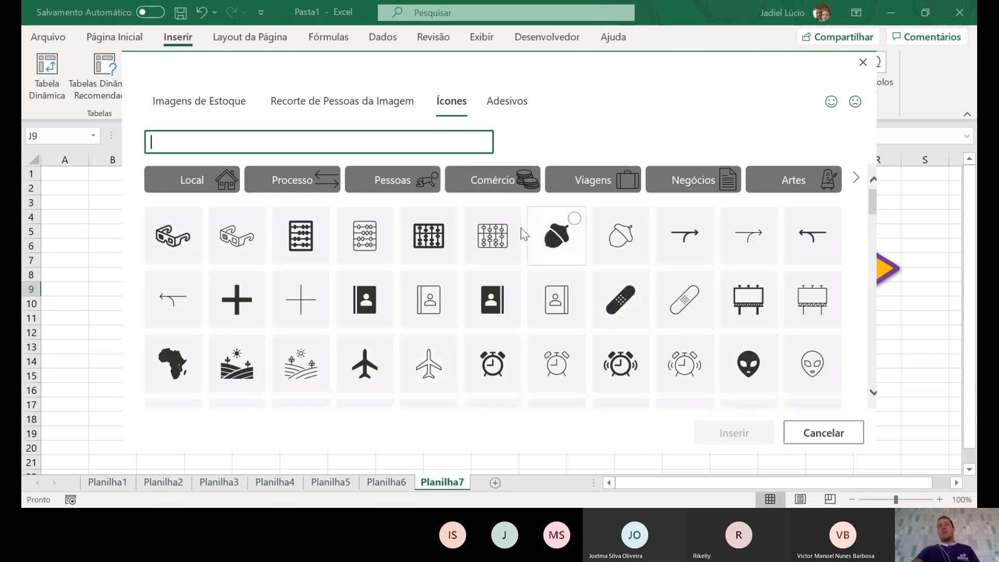
scroll(509, 241, "down", 6)
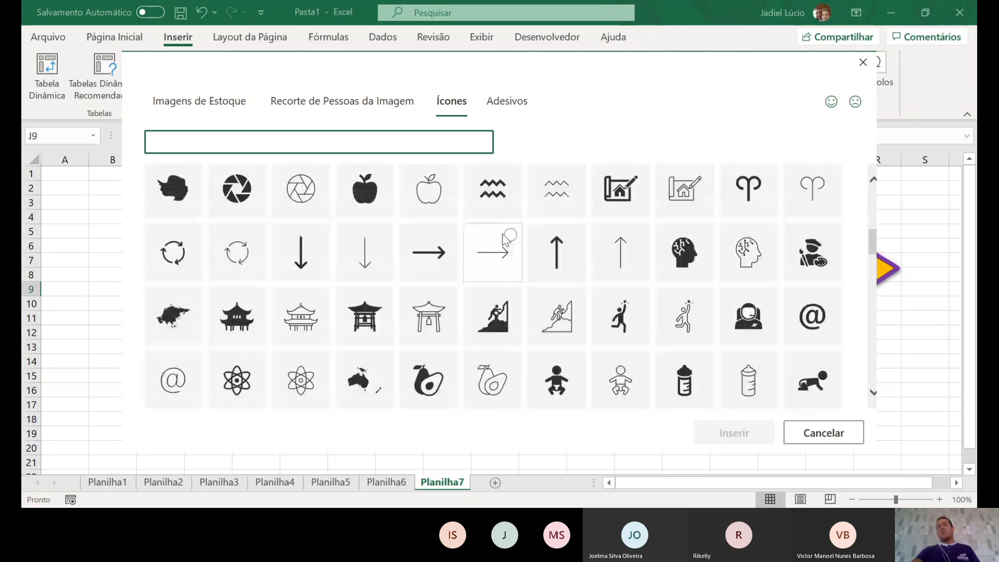
scroll(505, 240, "down", 3)
scroll(503, 241, "down", 3)
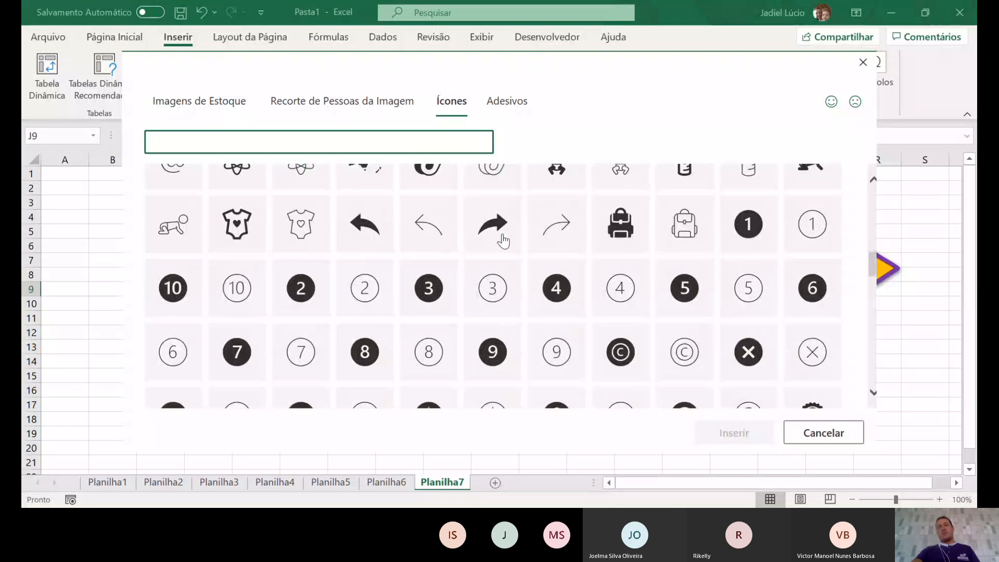
scroll(502, 240, "down", 10)
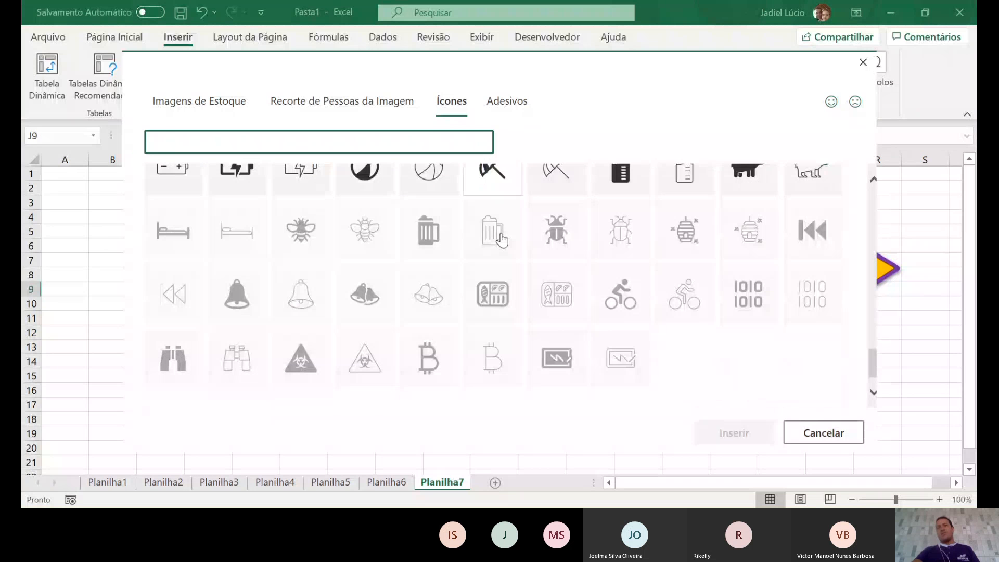
scroll(501, 240, "down", 1)
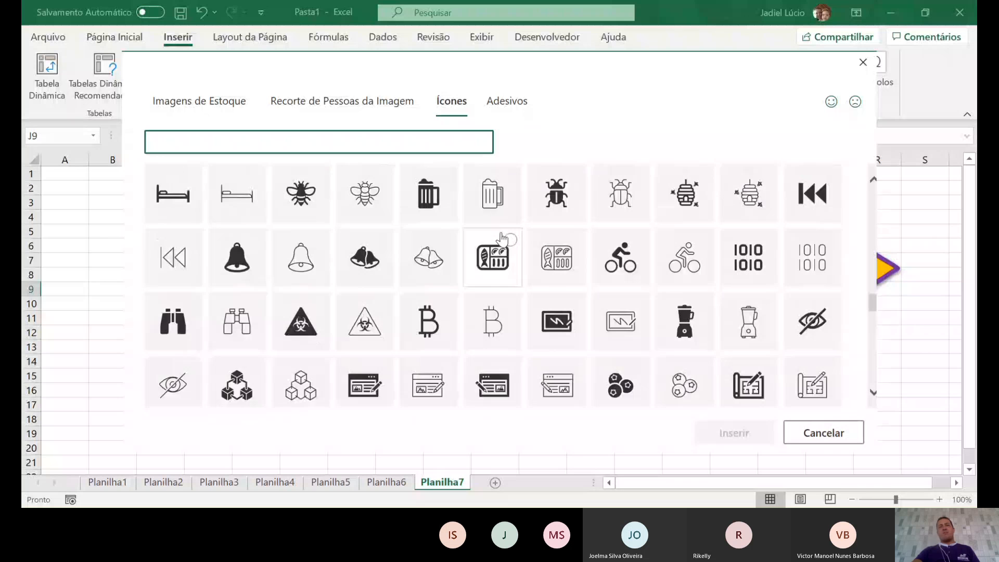
scroll(502, 240, "down", 3)
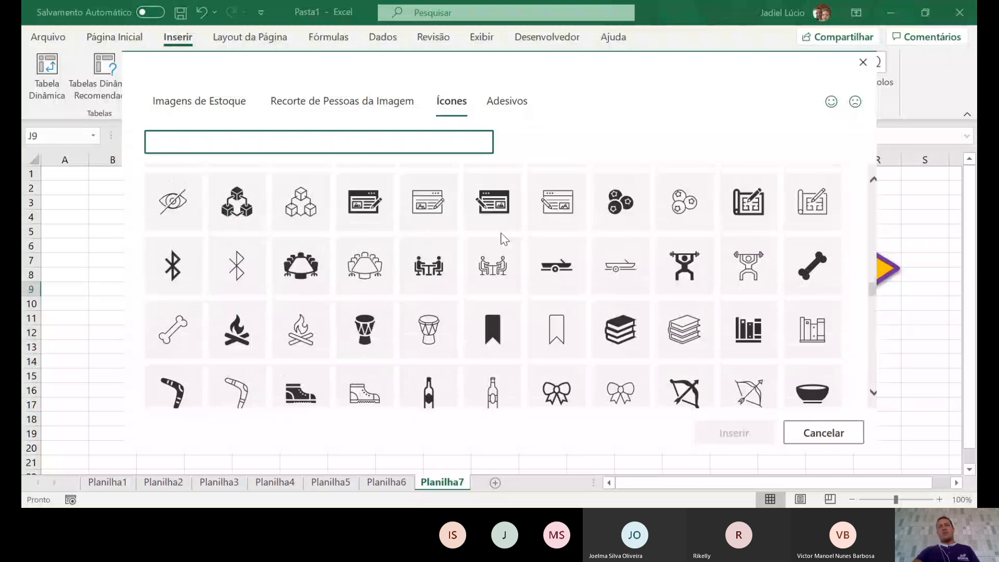
scroll(502, 239, "down", 1)
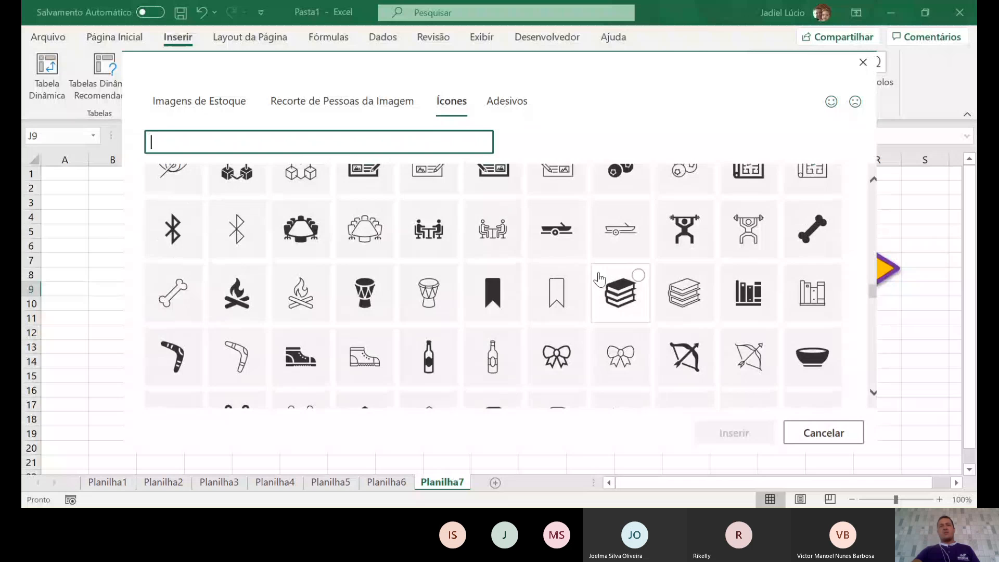
scroll(600, 279, "down", 4)
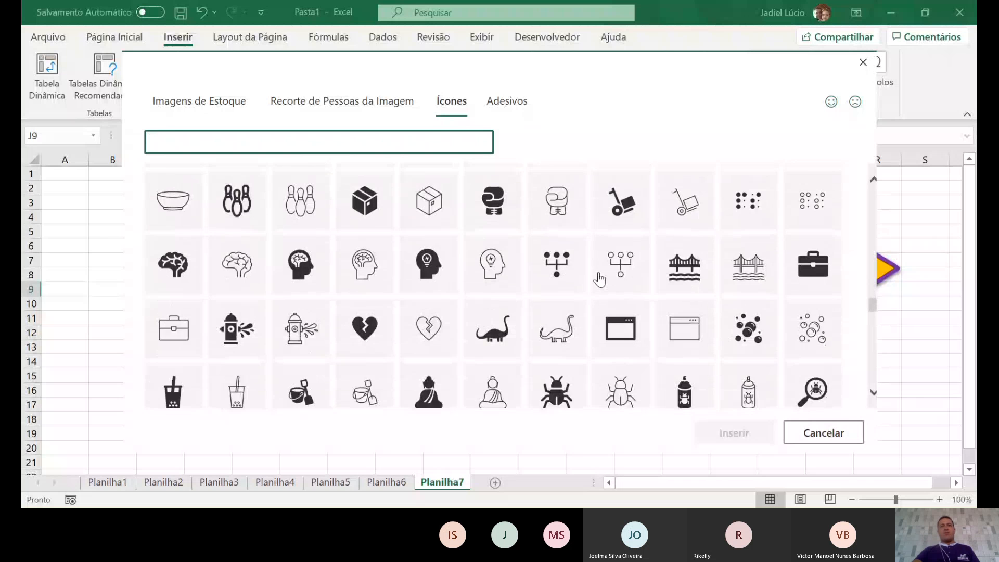
scroll(599, 279, "down", 9)
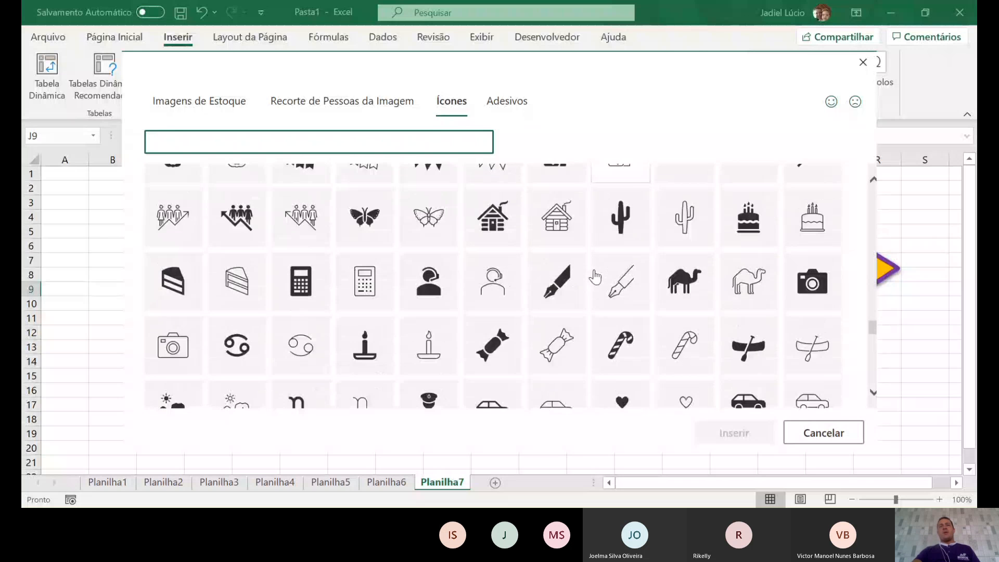
scroll(595, 277, "down", 2)
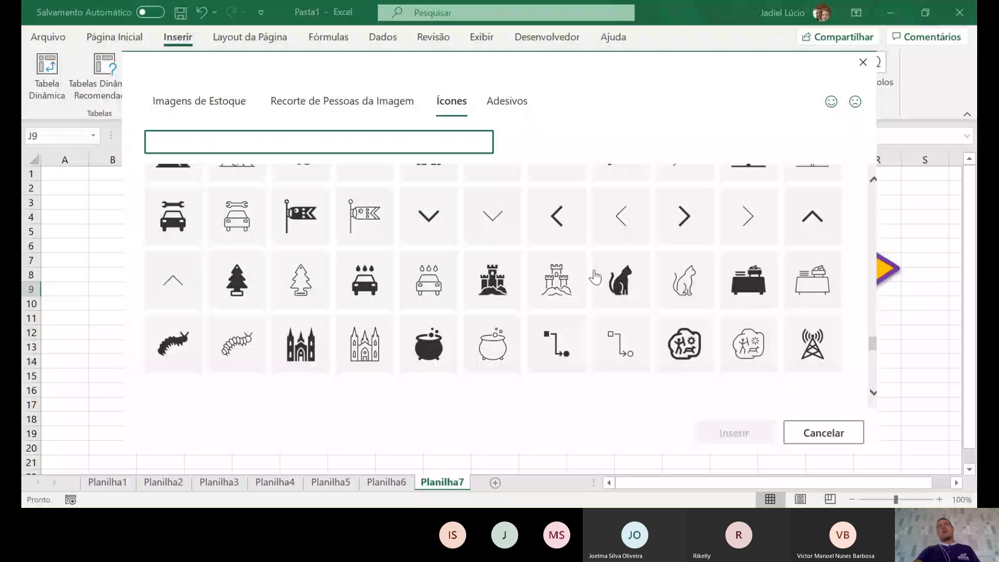
scroll(595, 278, "down", 1)
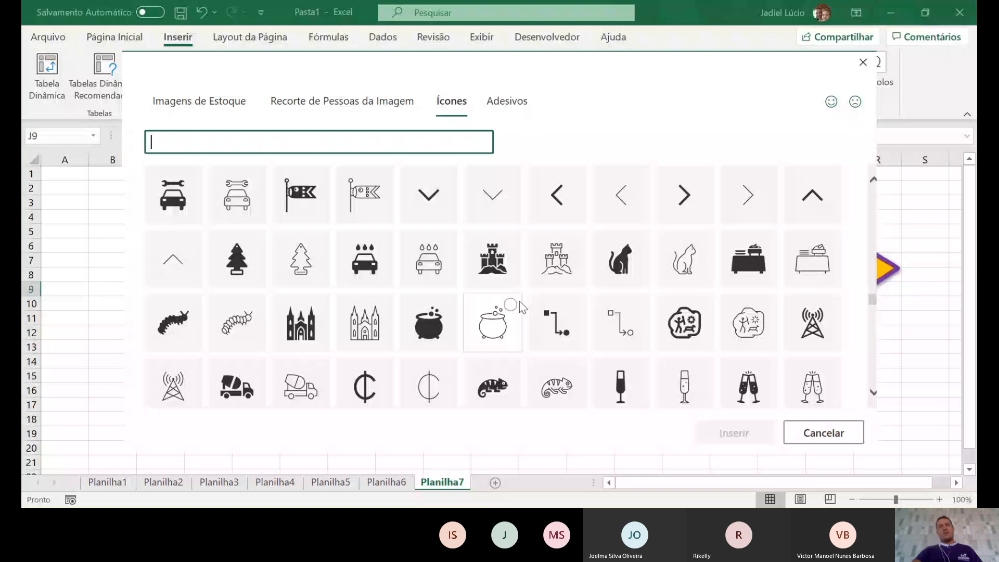
Insert the sticker of the white cat with a red tie in front of a computer monitor
left_click(507, 101)
scroll(409, 302, "down", 5)
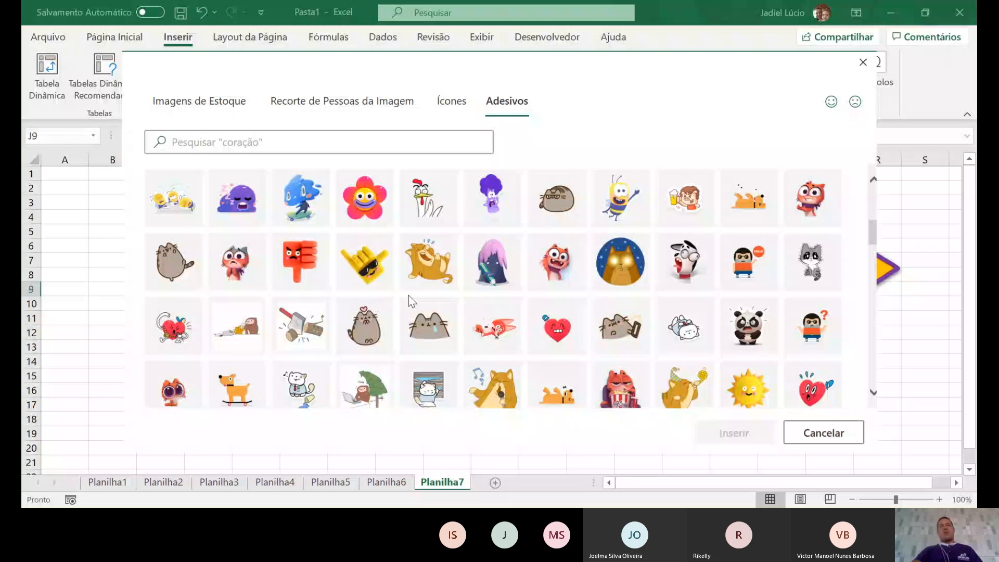
scroll(412, 301, "down", 3)
scroll(409, 299, "down", 2)
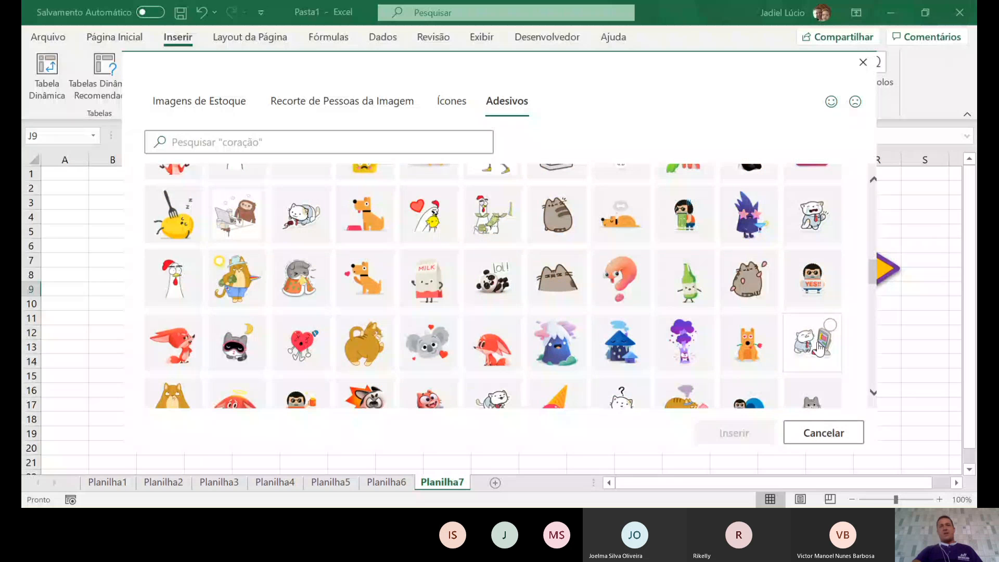
left_click(823, 433)
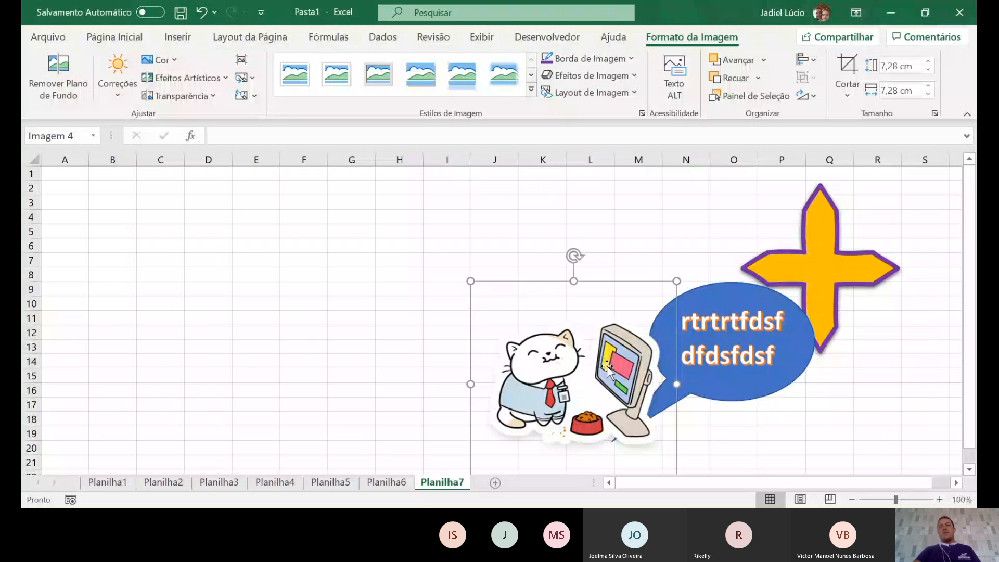
Move the cat sticker to the empty cells starting at column G and enlarge it to about 8.19 cm high by 8.43 cm wide
left_click_drag(608, 367, 399, 264)
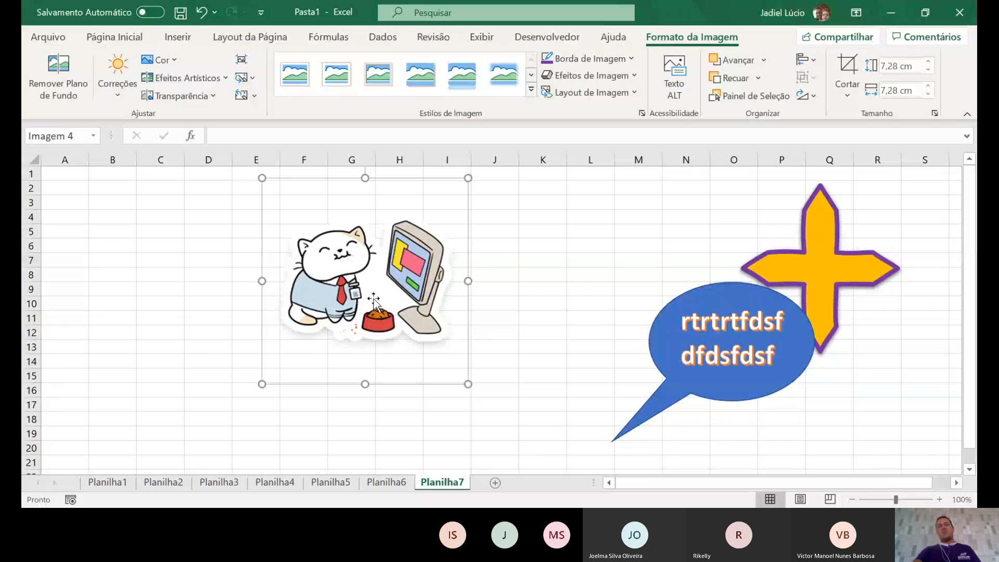
right_click(373, 299)
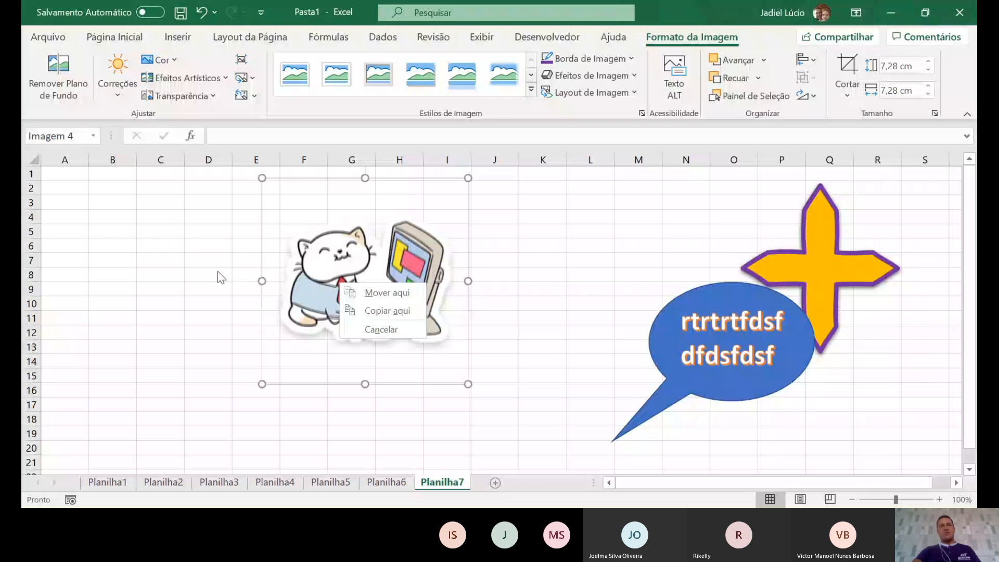
right_click(348, 258)
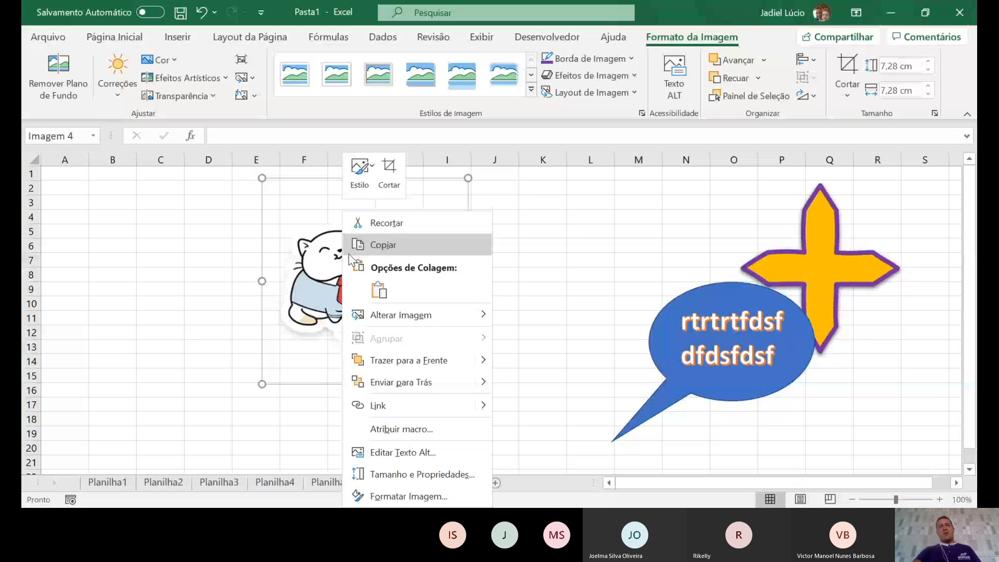
left_click_drag(447, 203, 503, 216)
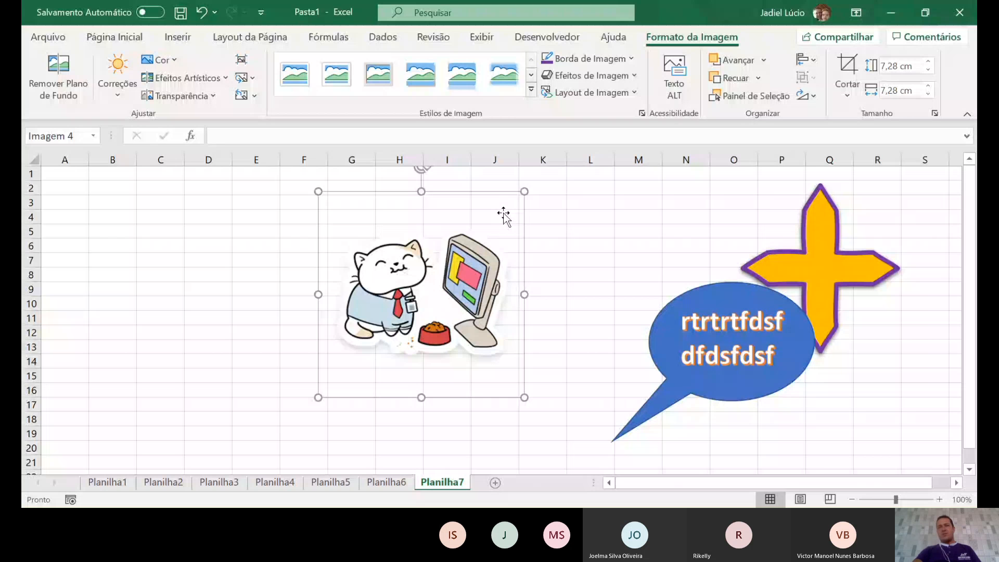
left_click_drag(525, 191, 557, 165)
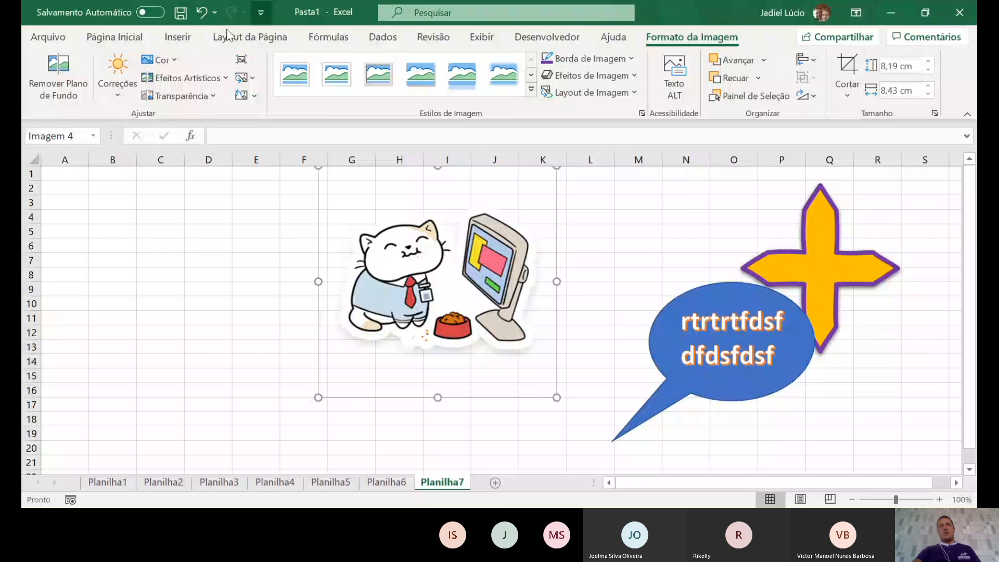
Give the cat sticker a light green border and place it beside the speech bubble, over columns I to M
left_click(607, 56)
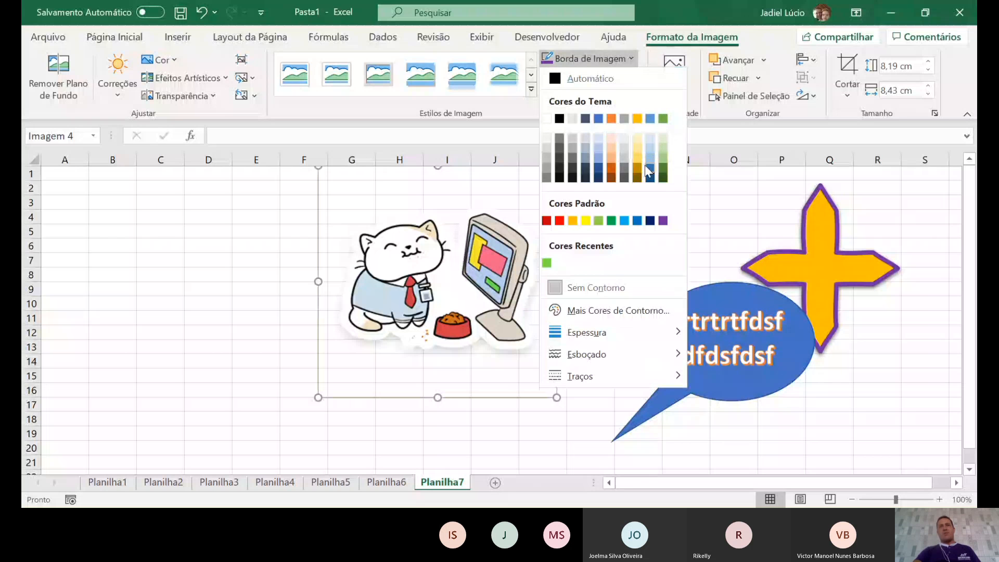
left_click(660, 157)
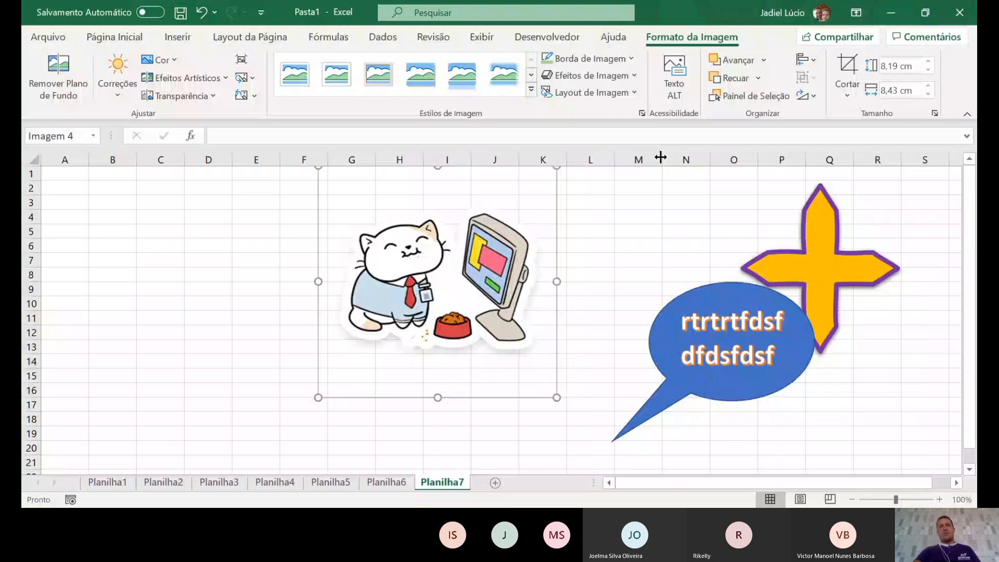
key("Escape")
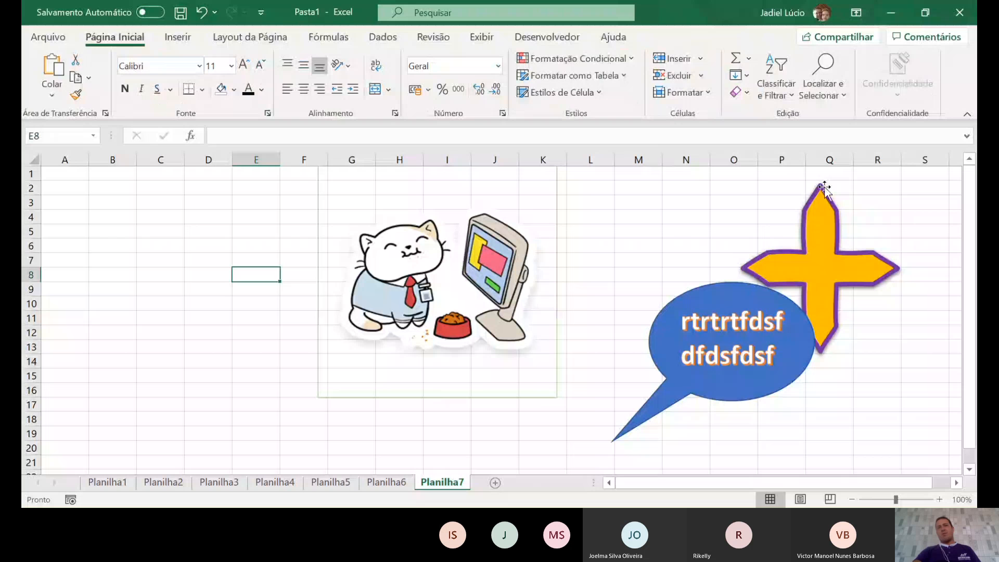
left_click(452, 294)
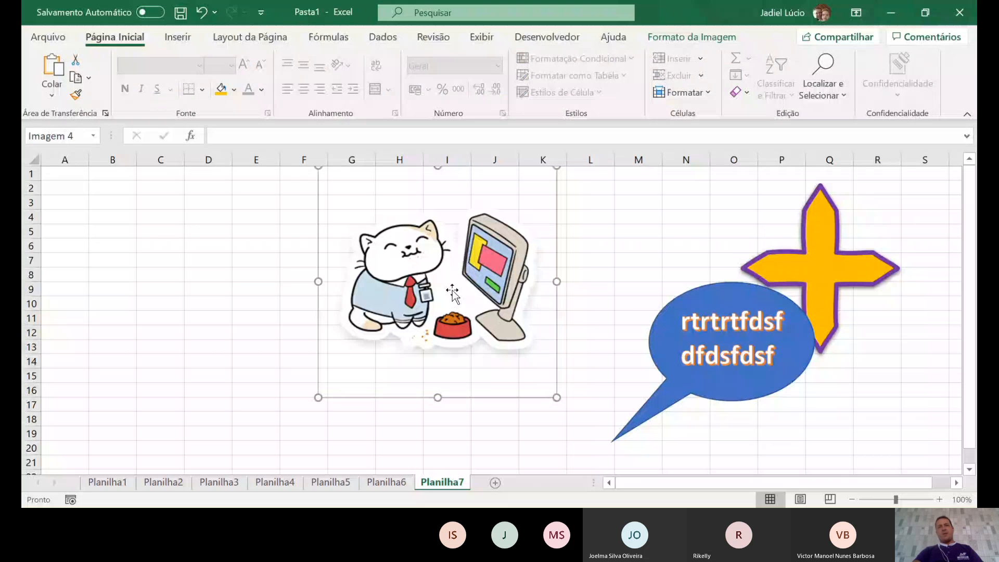
left_click_drag(452, 291, 541, 335)
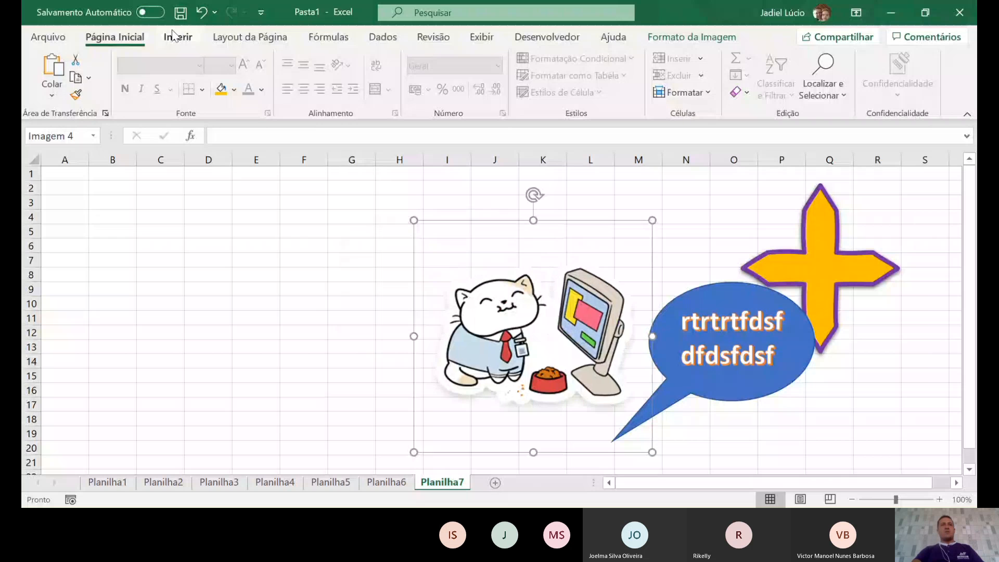
Try to insert the outlined abacus icon from the icon library
left_click(174, 36)
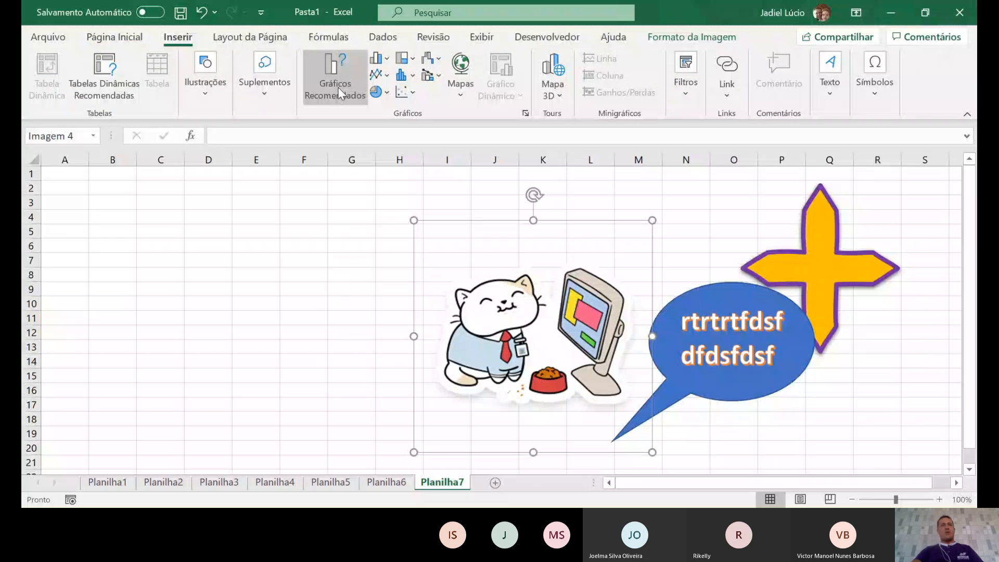
left_click(205, 104)
left_click(277, 142)
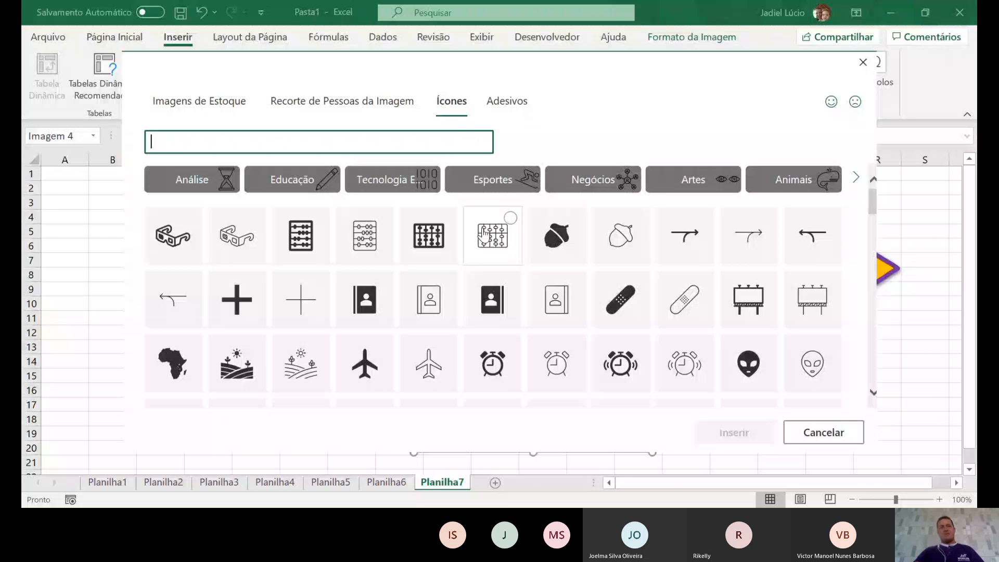
double_click(484, 235)
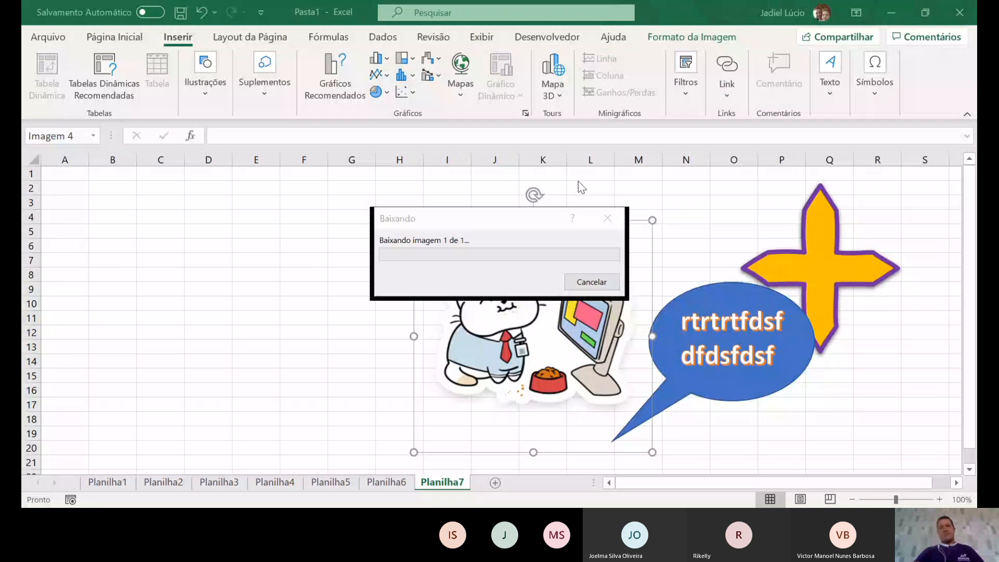
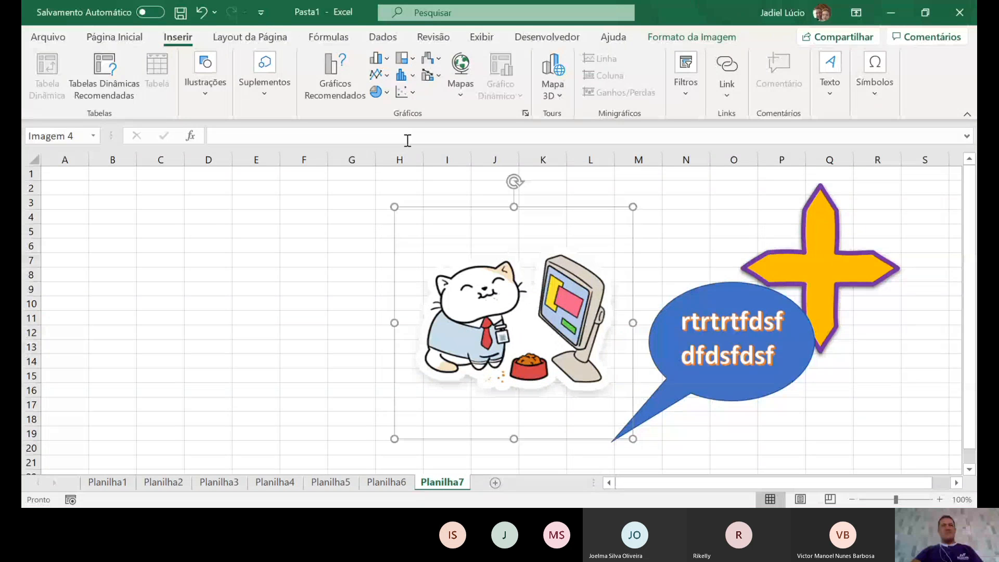
Insert the solid airplane icon from the icon library and give it a gold fill
left_click(207, 92)
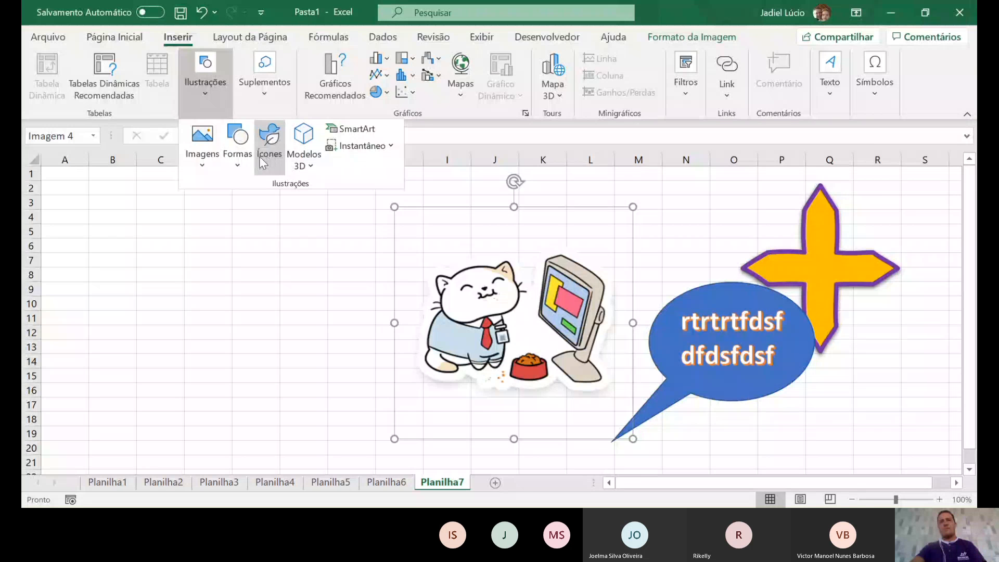
left_click(264, 146)
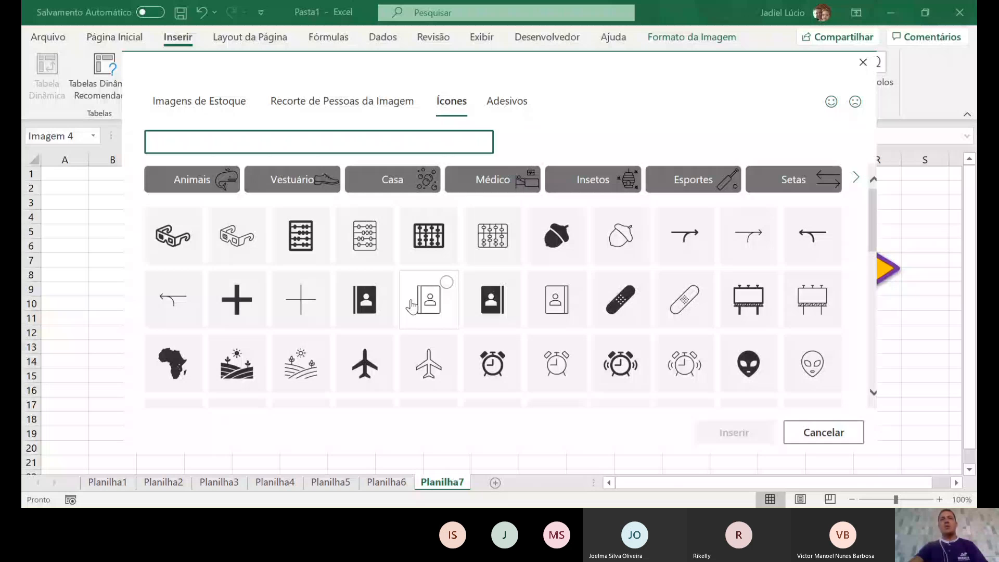
left_click(411, 305)
left_click(738, 432)
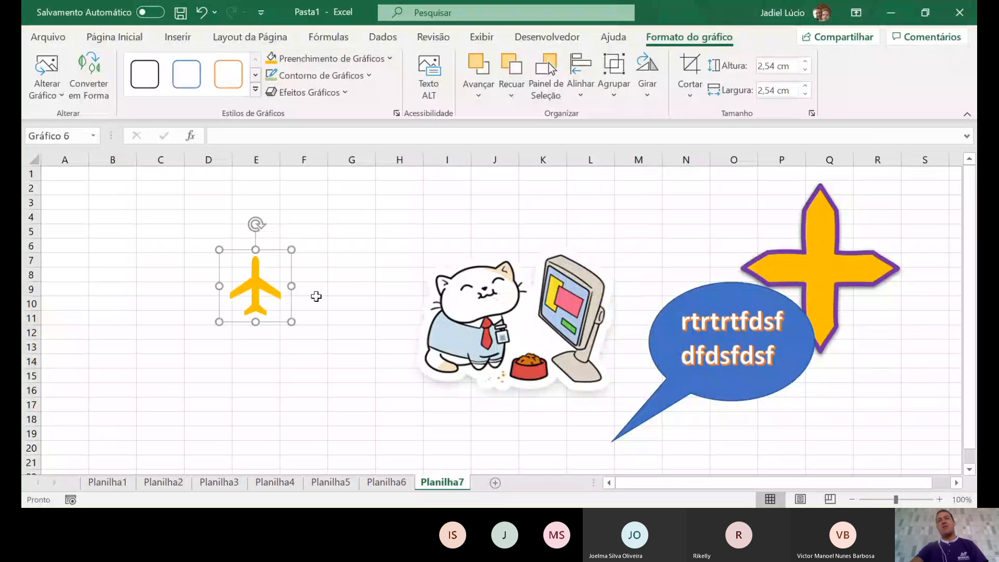
Shrink the airplane icon to 1.43 cm by 1.43 cm, turned to face left, and place it on the sticker's monitor screen
left_click(316, 293)
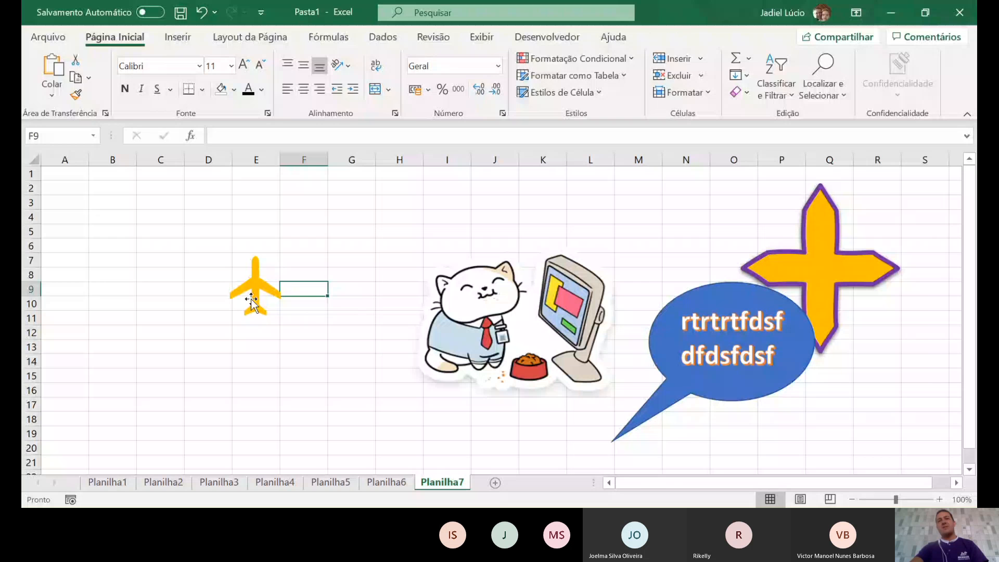
left_click_drag(252, 302, 554, 302)
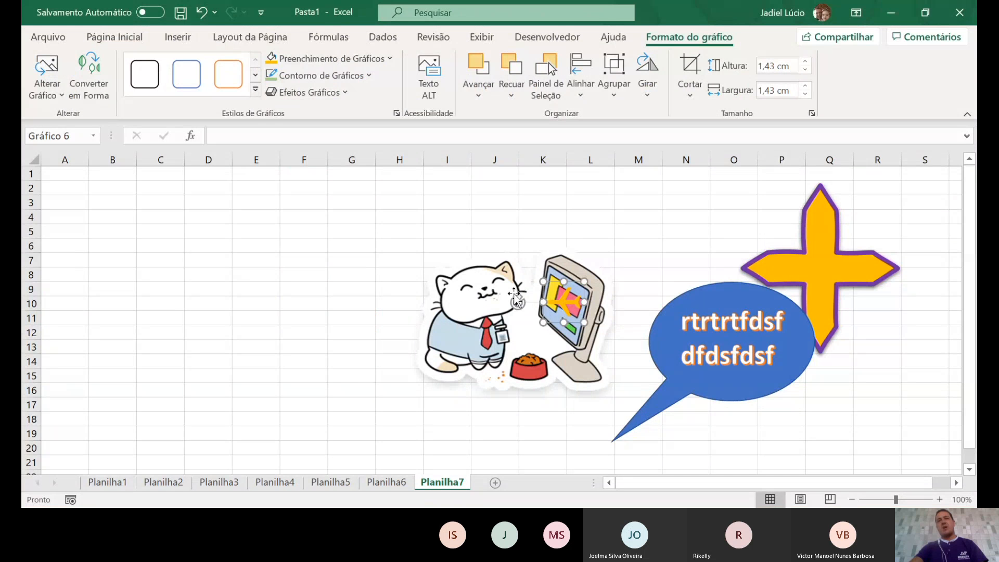
Insert the cutout of the woman in a black vest pointing sideways from the people cutouts in the stock image library
left_click_drag(364, 289, 362, 275)
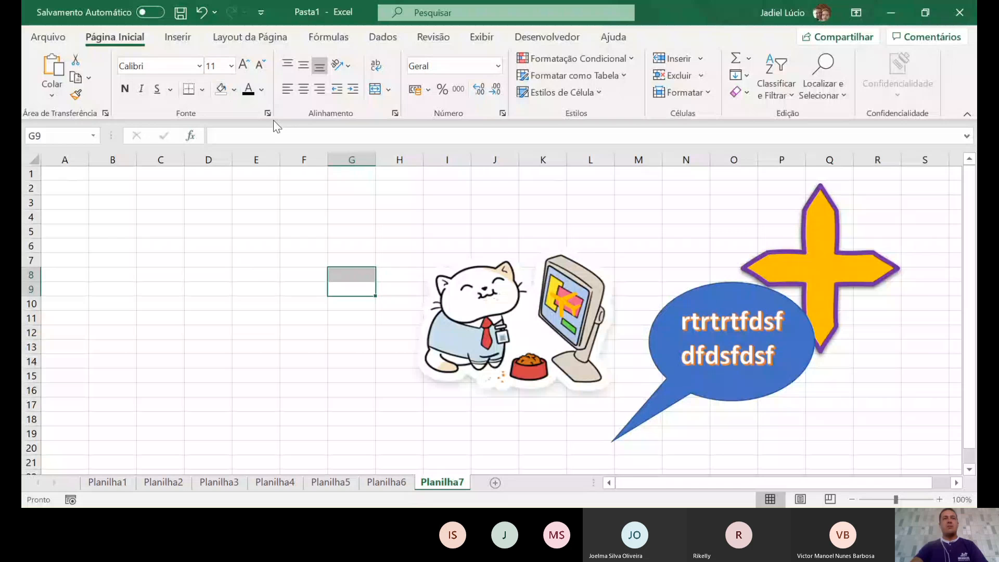
left_click(178, 38)
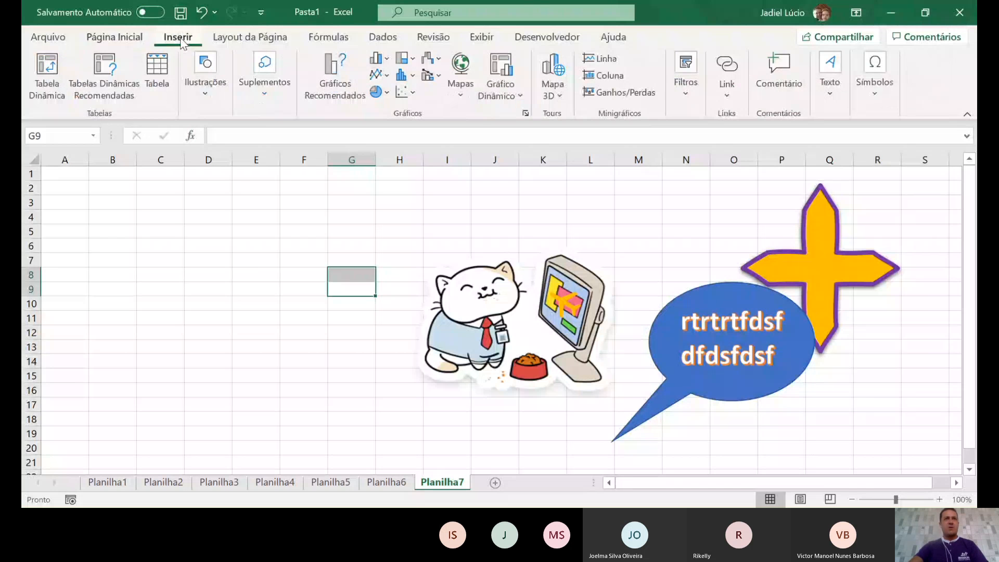
left_click(203, 87)
left_click(266, 167)
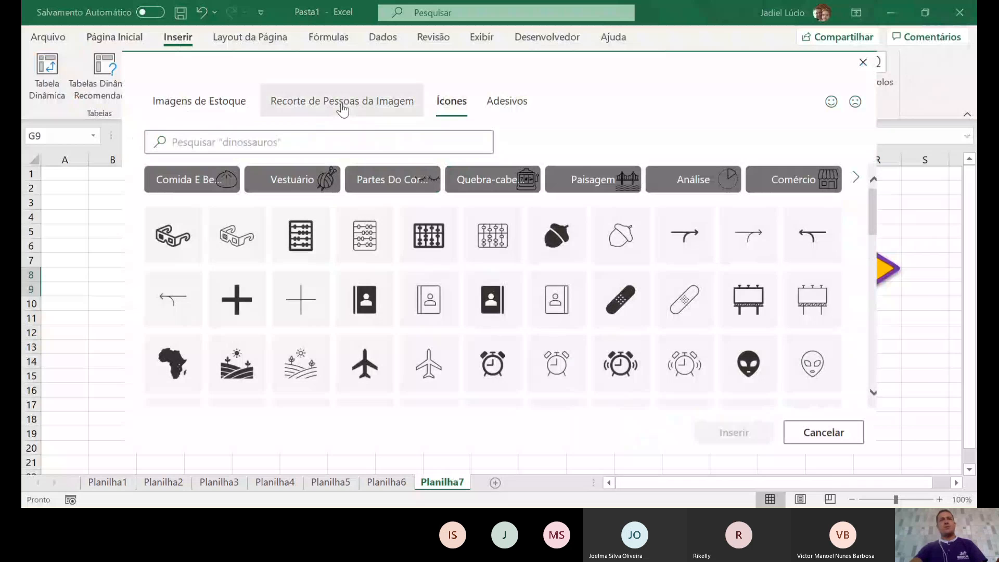
left_click(342, 109)
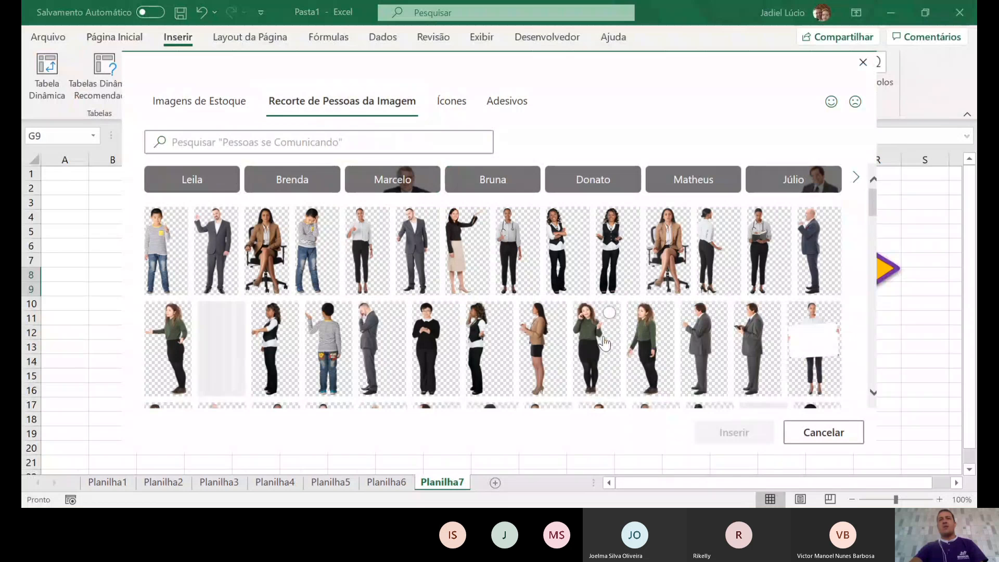
scroll(603, 341, "down", 1)
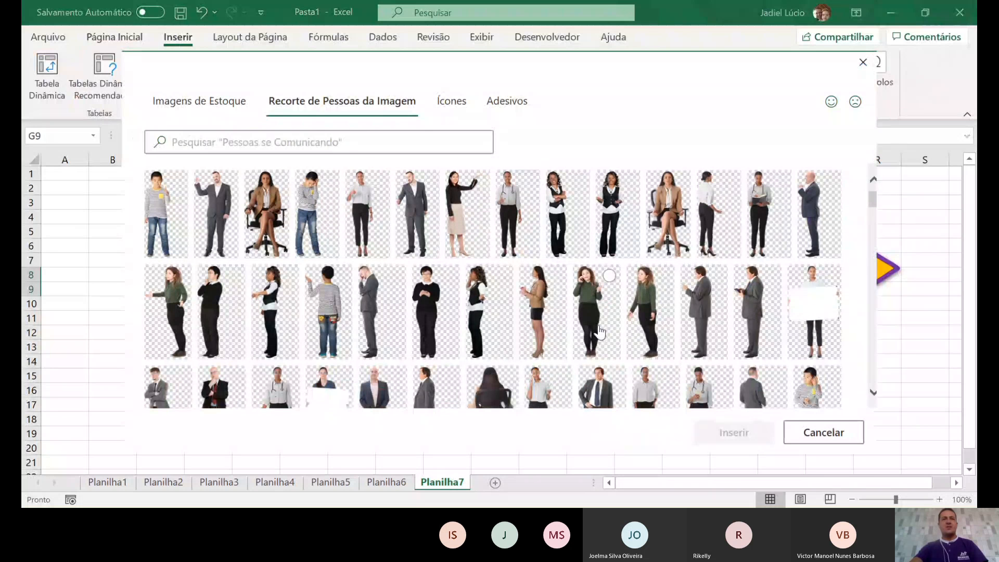
scroll(481, 329, "down", 1)
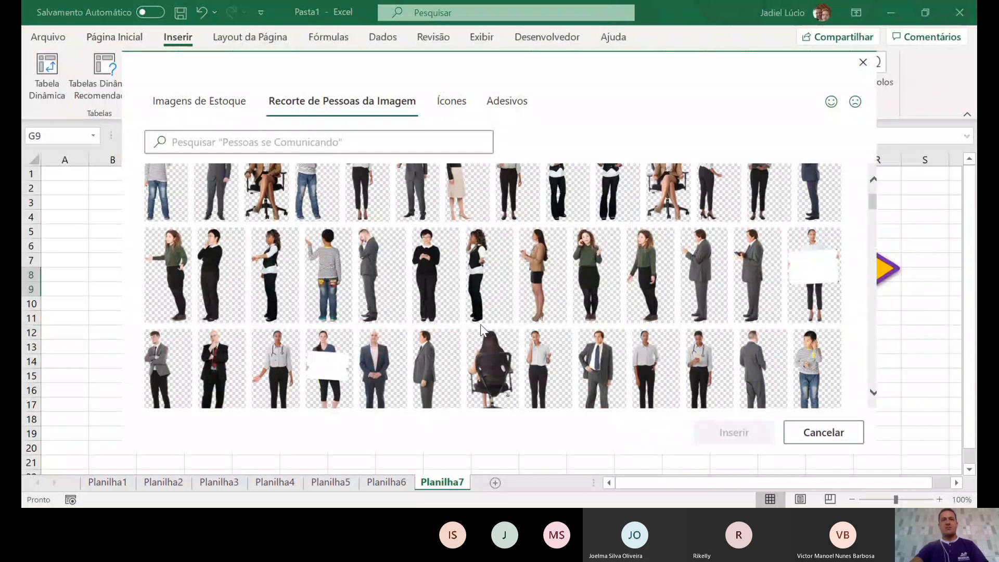
scroll(481, 329, "down", 1)
scroll(504, 333, "down", 2)
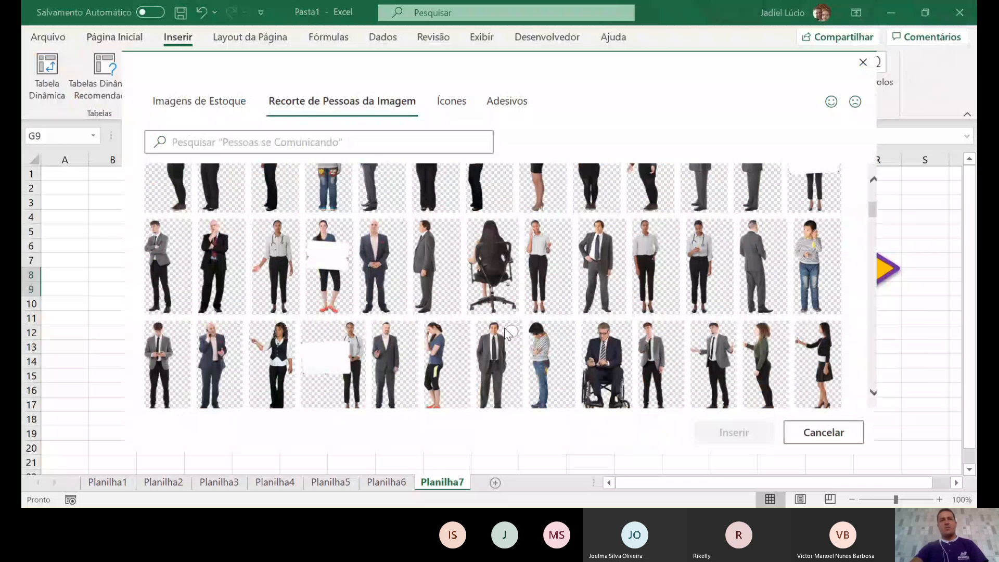
left_click(274, 359)
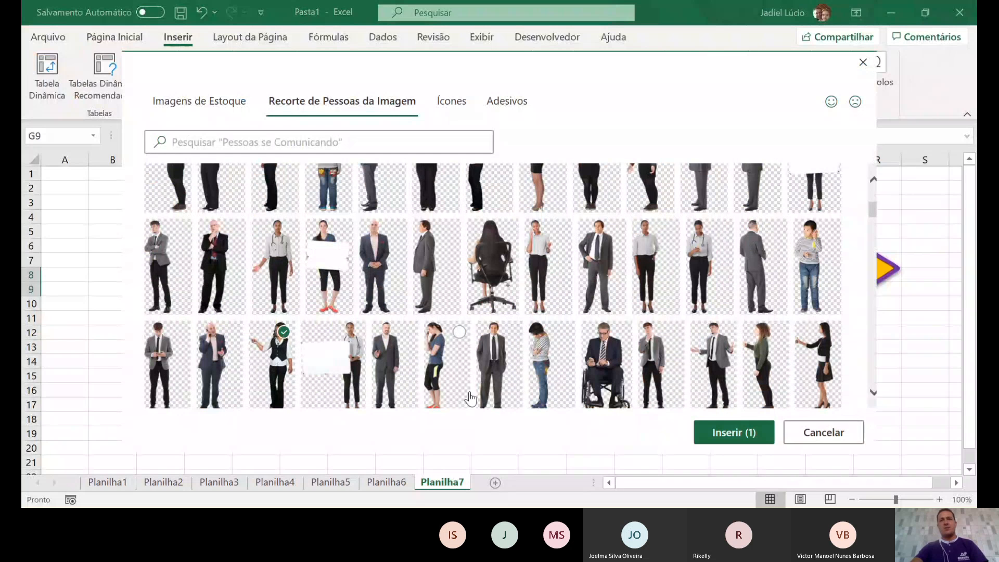
left_click(736, 433)
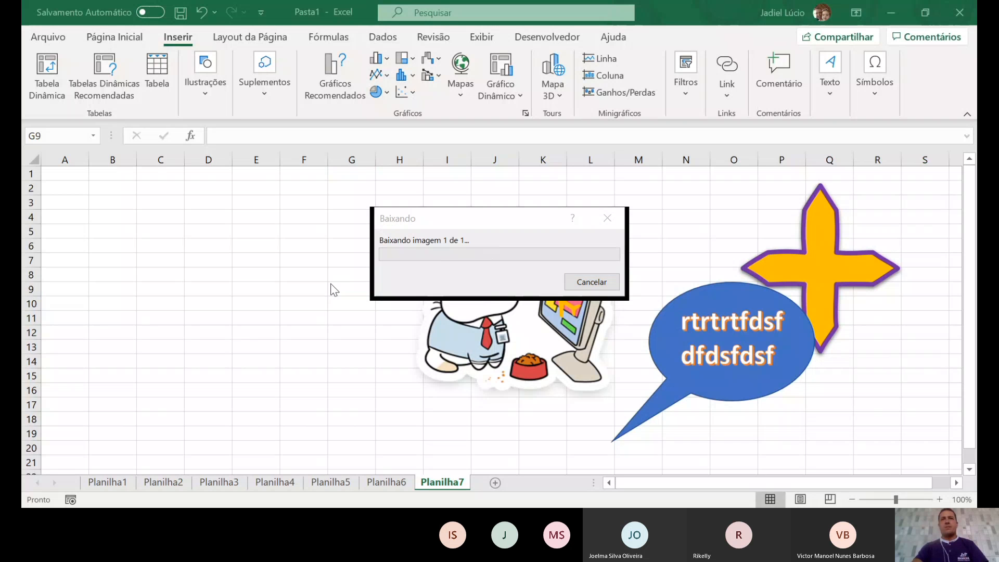
left_click(668, 73)
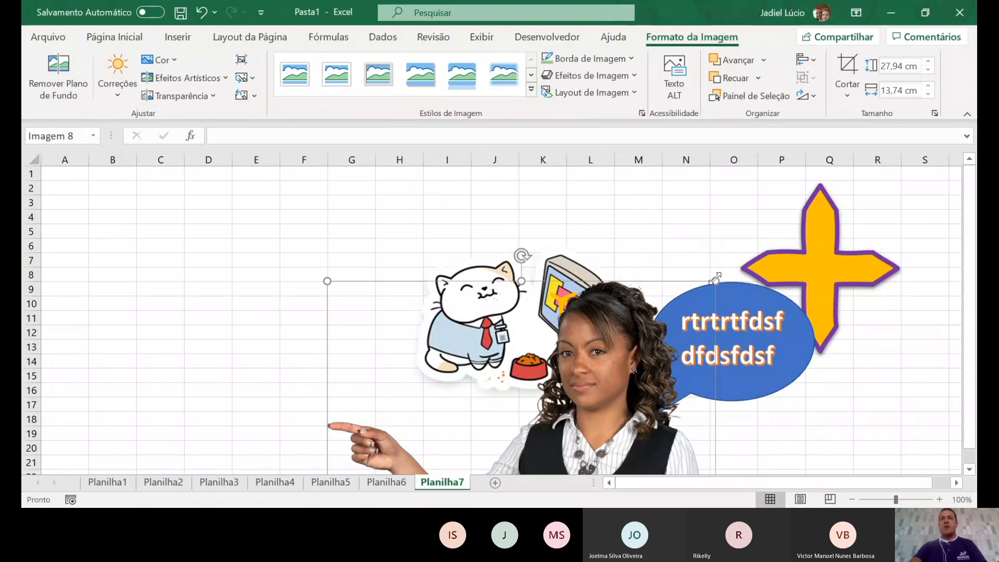
Shrink the woman cutout and place it over the speech bubble's edge so that she points at the sticker's monitor
left_click_drag(716, 281, 596, 360)
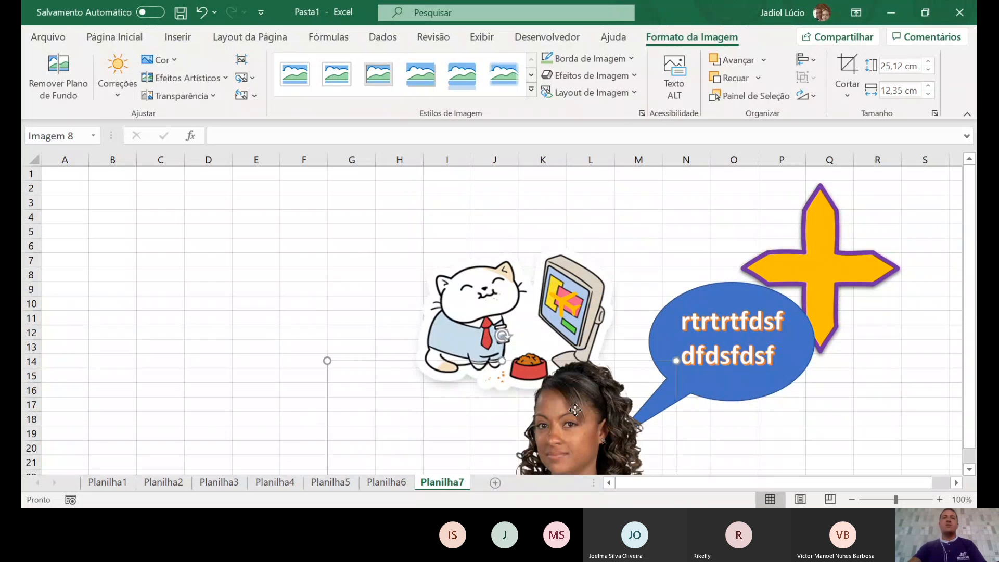
left_click_drag(575, 410, 417, 259)
left_click_drag(518, 210, 443, 363)
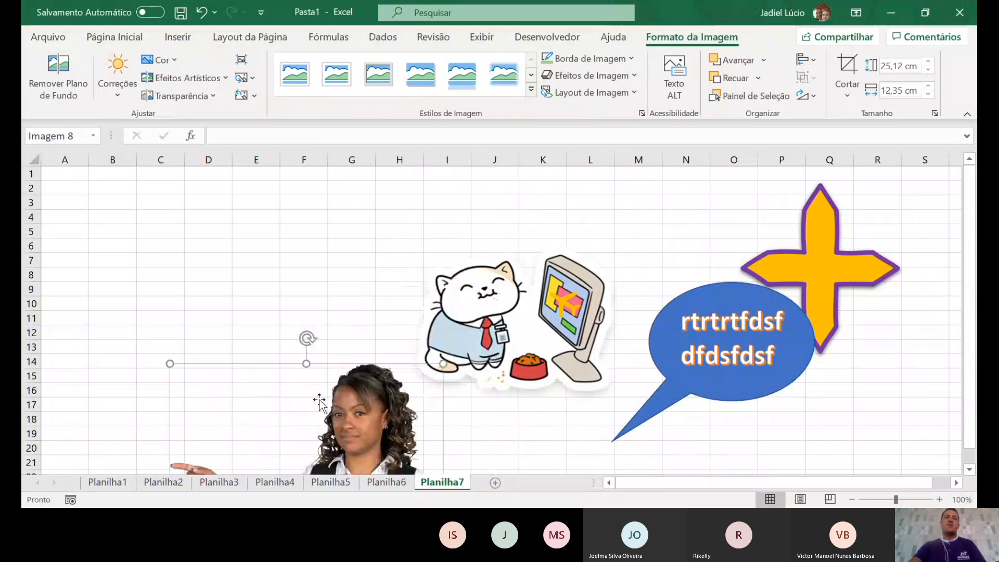
left_click_drag(319, 399, 450, 190)
left_click_drag(497, 188, 411, 361)
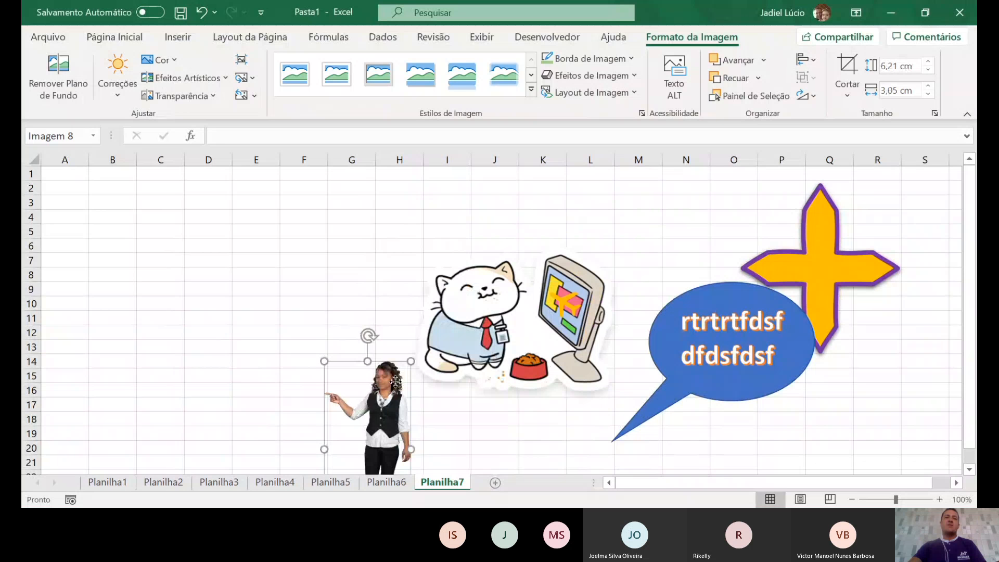
left_click_drag(396, 381, 640, 285)
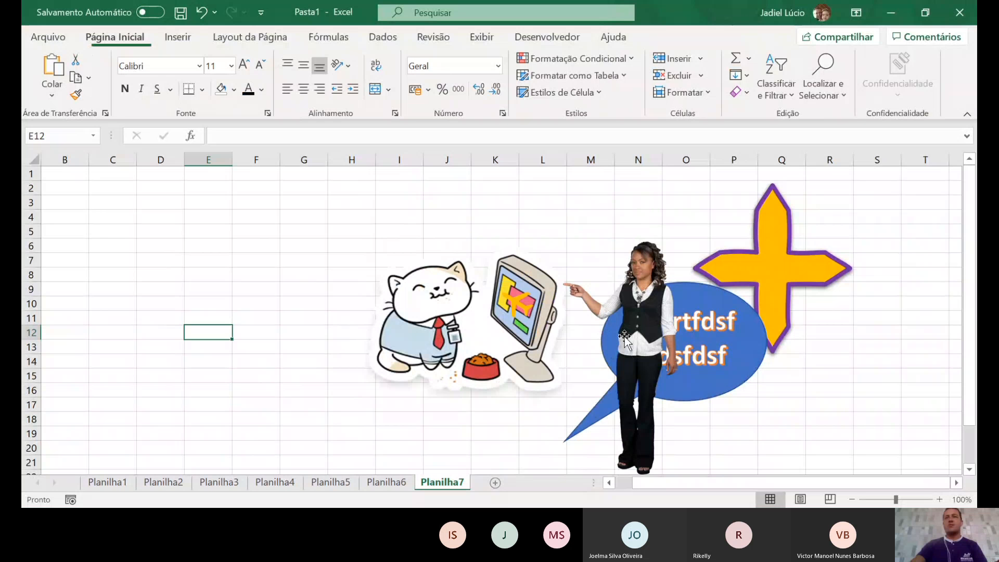
Browse the online 3D model categories and open Animais Animados
scroll(625, 338, "down", 1)
left_click(178, 36)
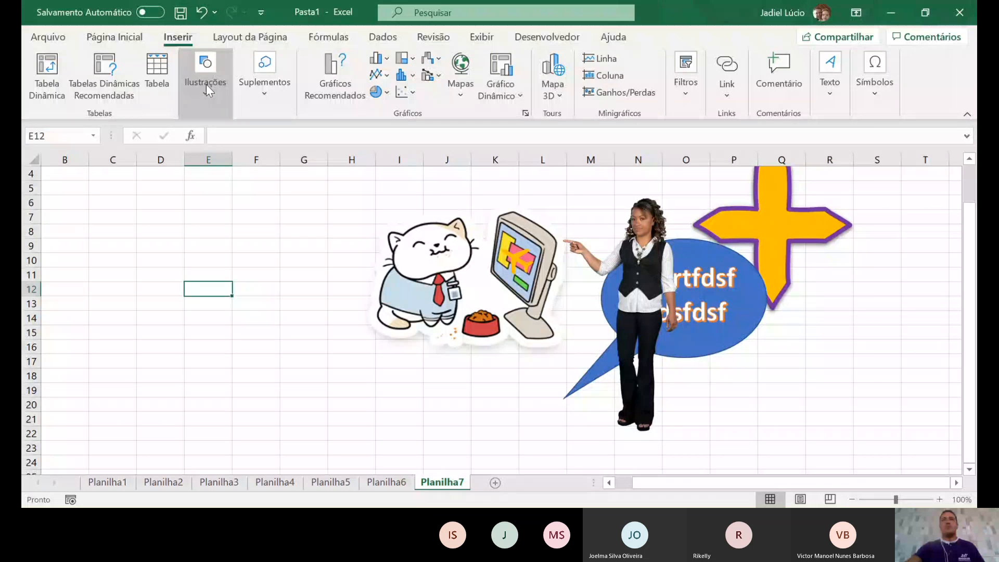
left_click(305, 209)
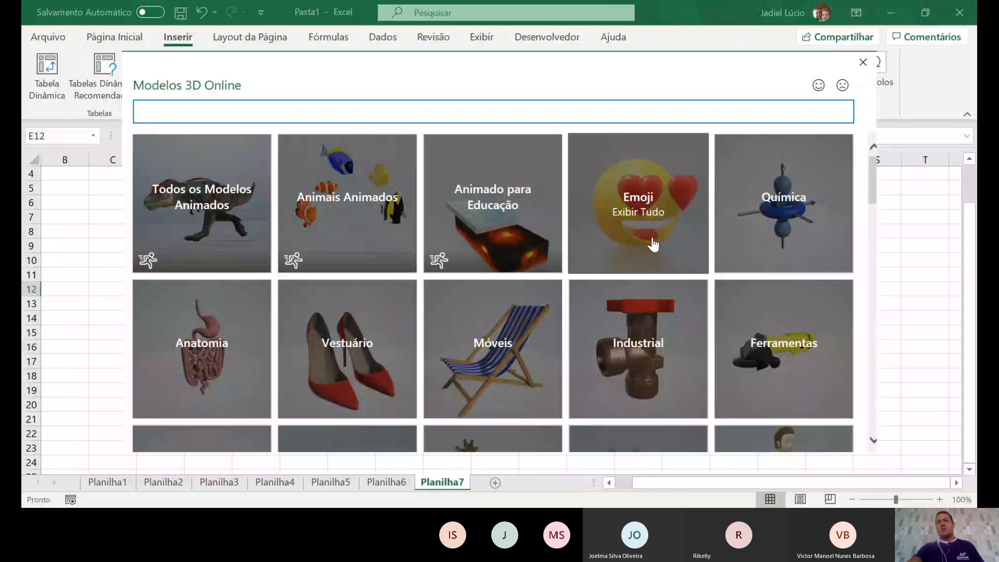
scroll(650, 256, "down", 2)
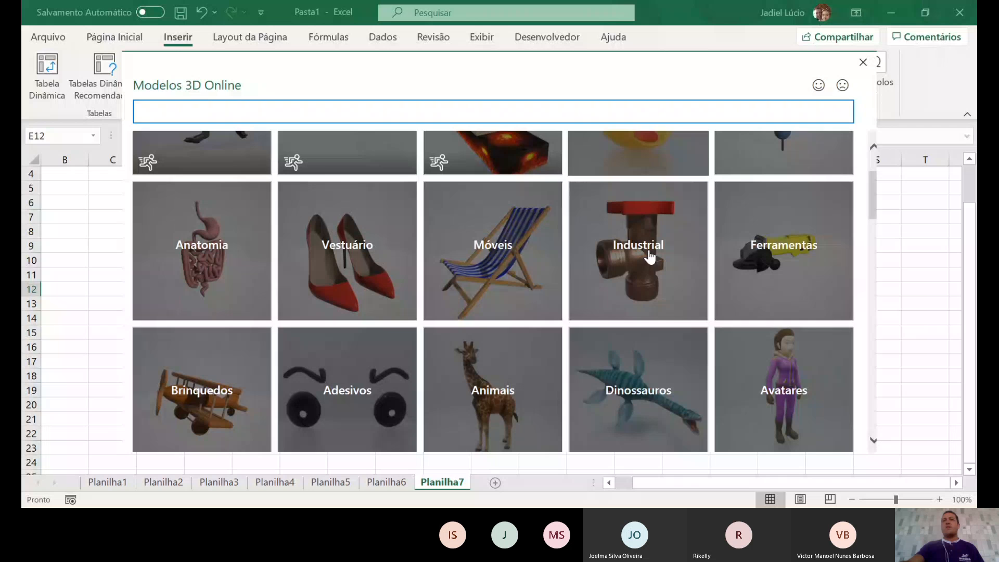
scroll(650, 256, "up", 2)
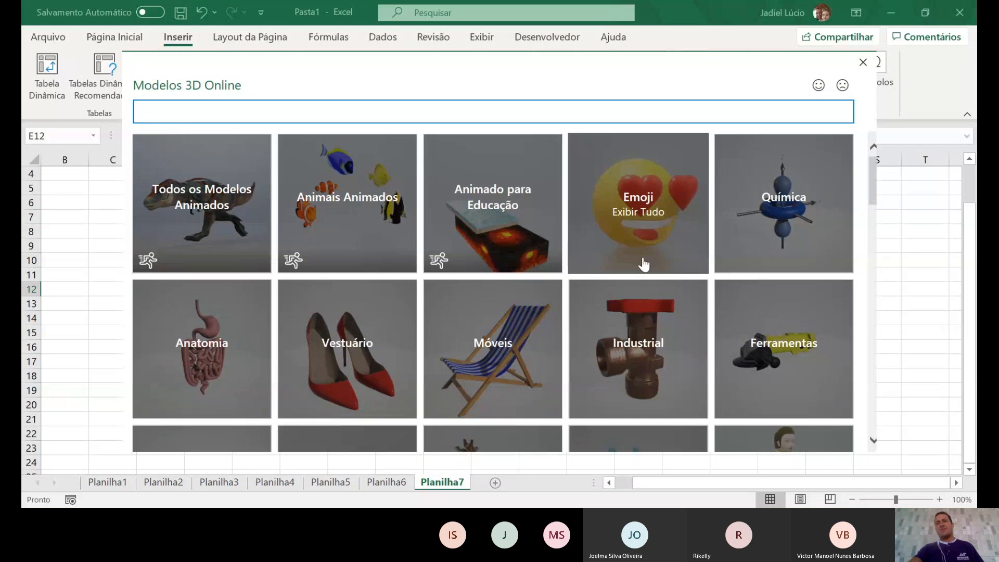
scroll(620, 272, "down", 3)
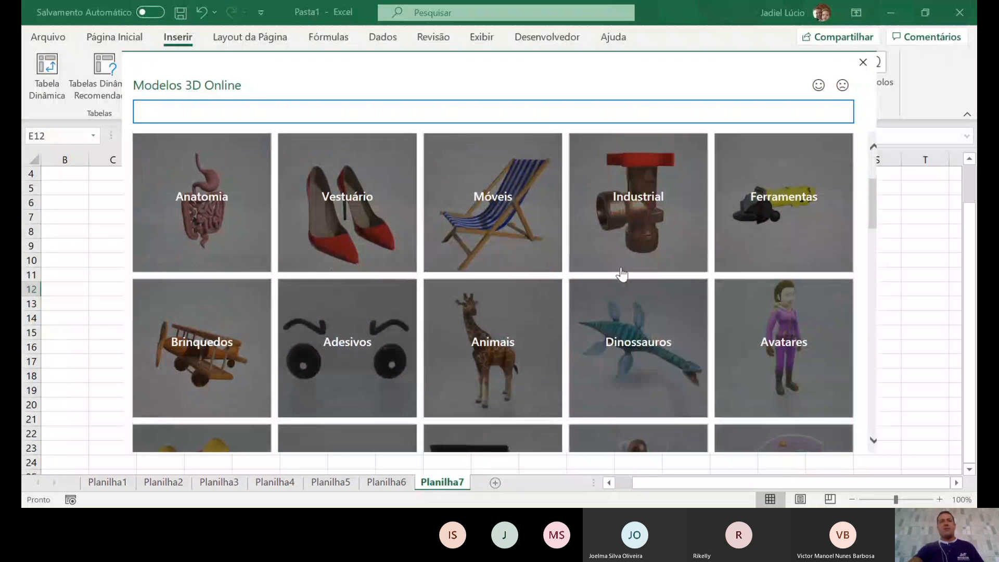
scroll(622, 274, "down", 1)
scroll(621, 273, "up", 3)
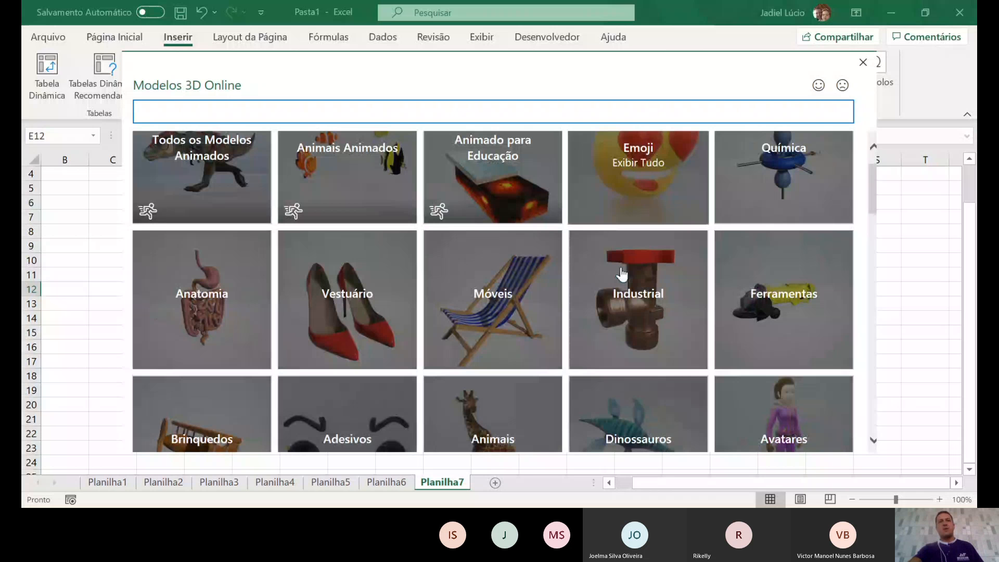
left_click(347, 222)
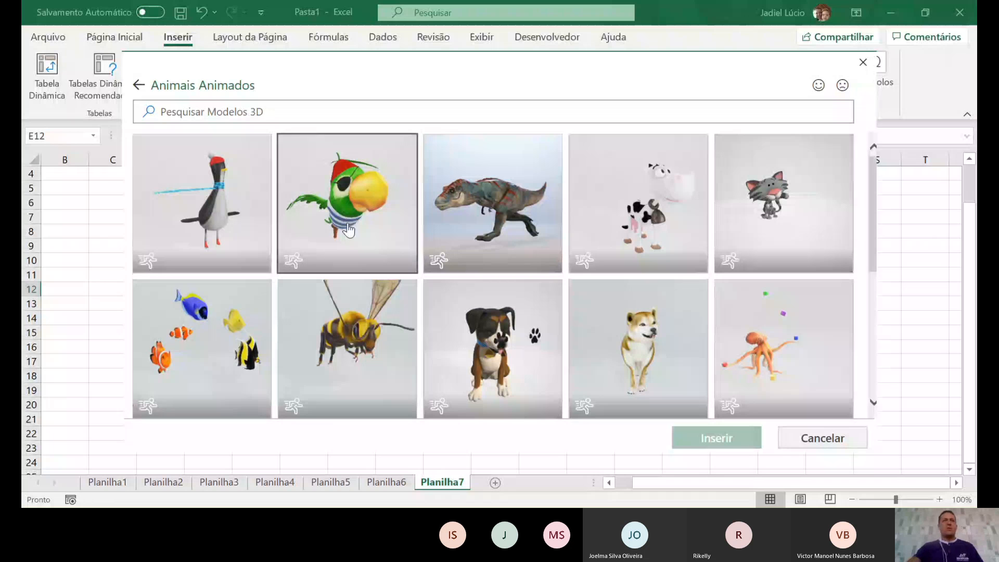
Insert the animated 3D model of the sitting brown and black dog with paw prints
scroll(532, 326, "down", 5)
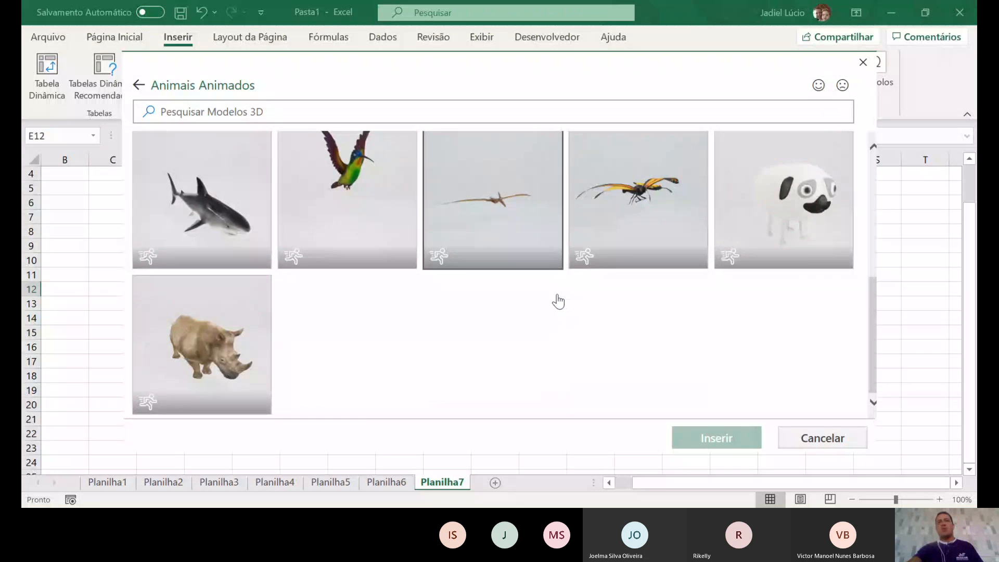
scroll(559, 301, "up", 5)
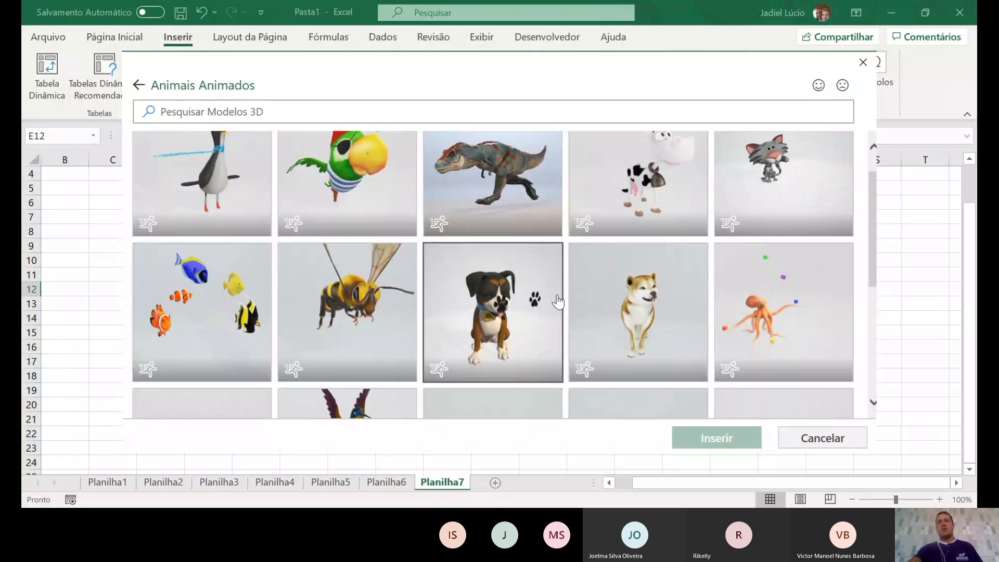
scroll(558, 301, "up", 1)
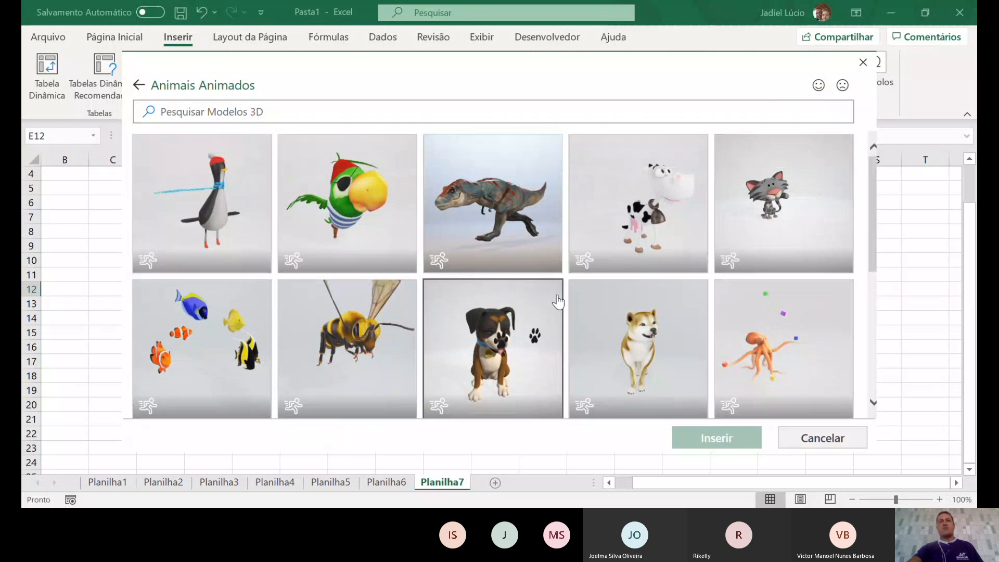
scroll(558, 300, "down", 1)
left_click(536, 301)
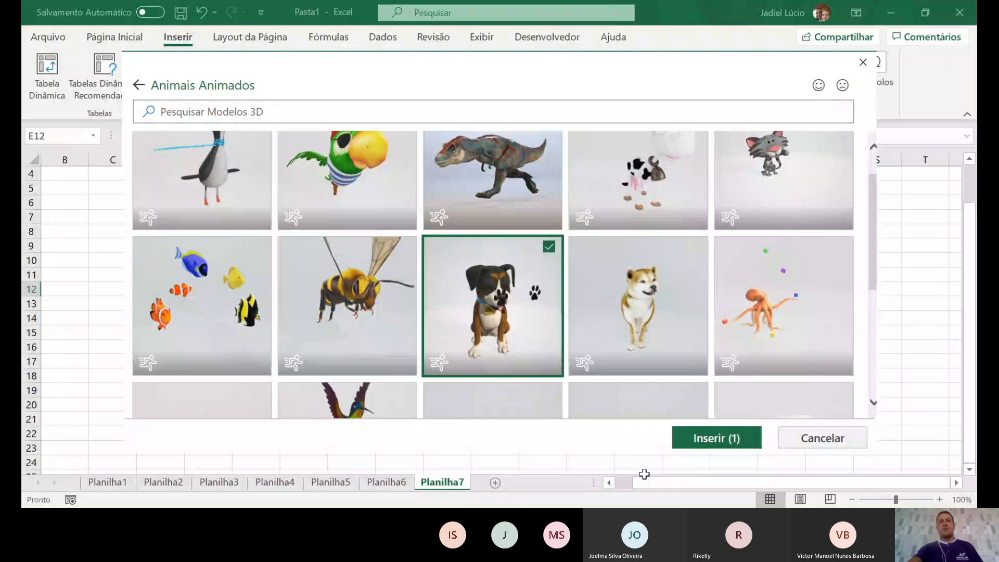
left_click(717, 440)
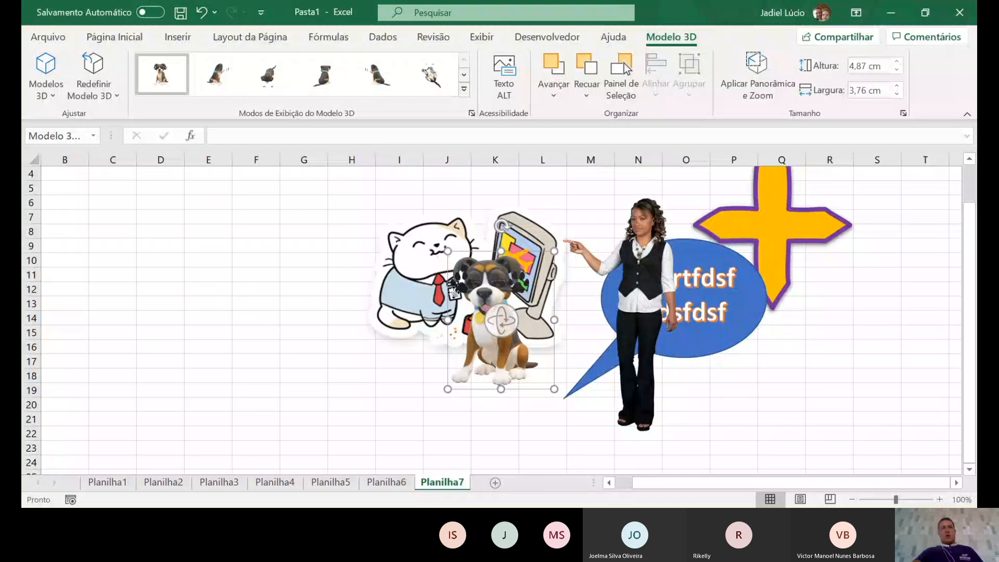
Place the dog model beside the cat sticker over columns F and G, and rotate it slightly in 3D
left_click_drag(454, 292, 233, 259)
left_click(254, 415)
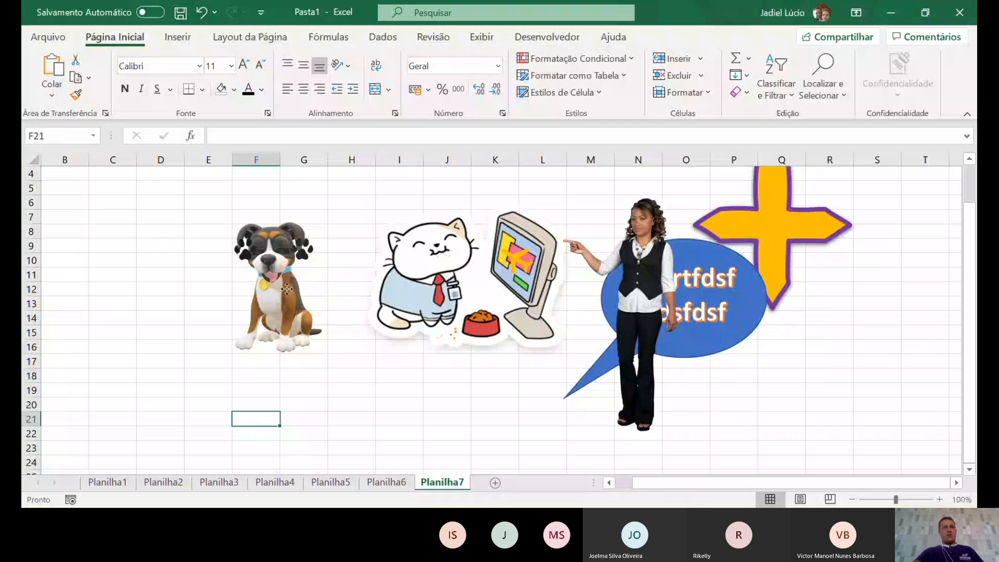
mouse_move(287, 289)
left_mouse_down()
mouse_move(345, 325)
mouse_move(312, 299)
mouse_move(319, 292)
mouse_move(287, 293)
left_mouse_up()
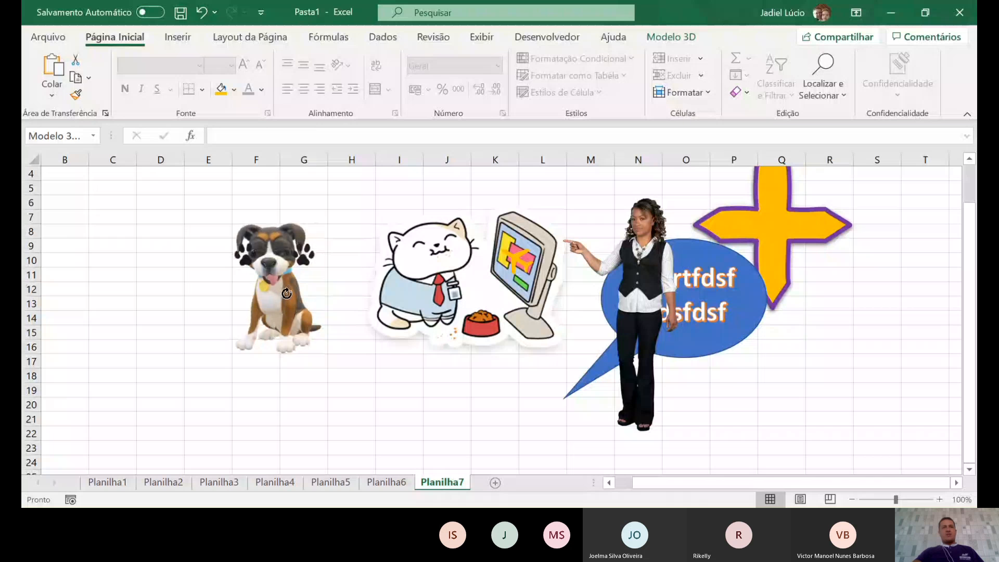
left_click(357, 245)
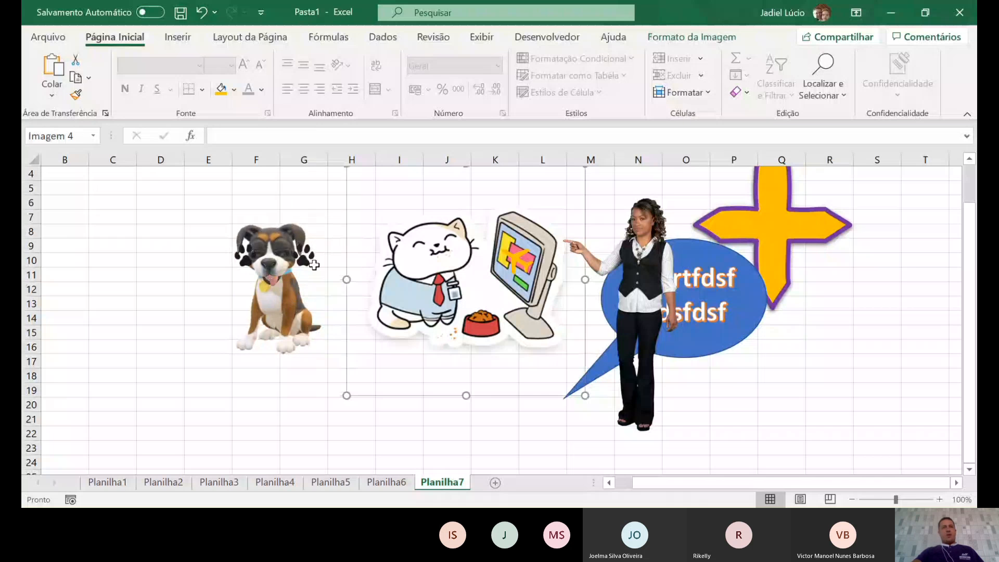
left_click(314, 265)
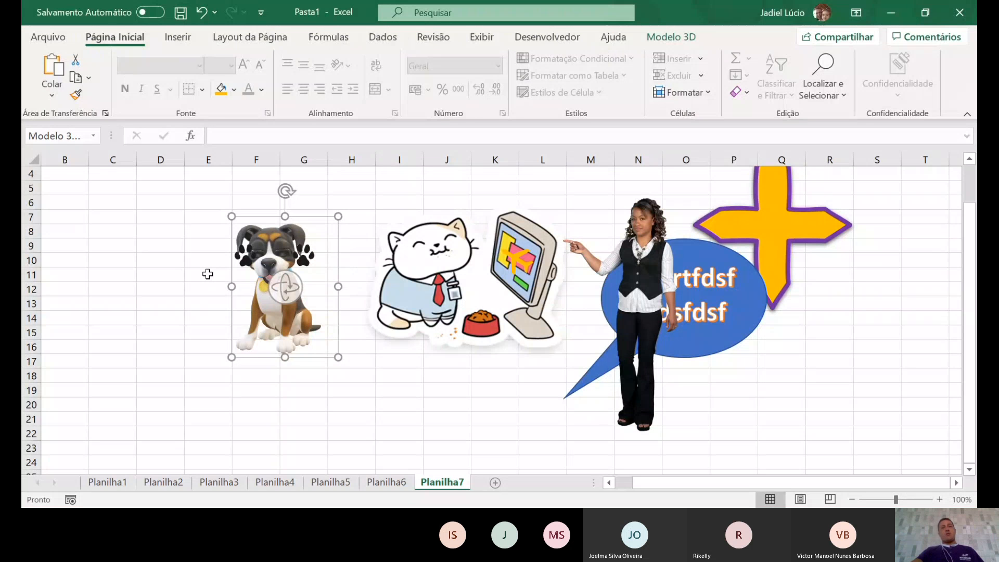
left_click_drag(285, 286, 257, 211)
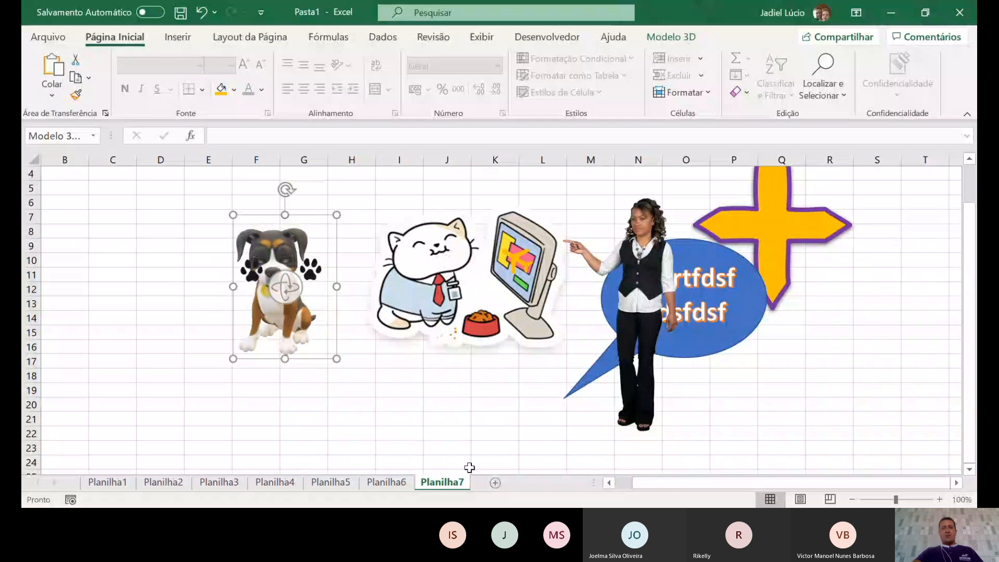
Add a new blank worksheet after Planilha7 and select cell A4 in it
left_click(495, 483)
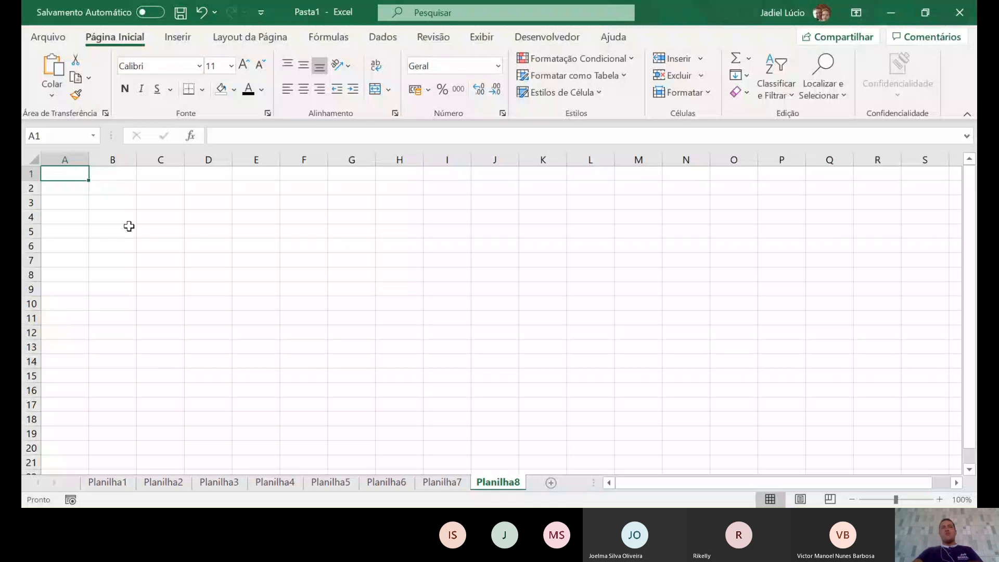
left_click(108, 217)
left_click(56, 177)
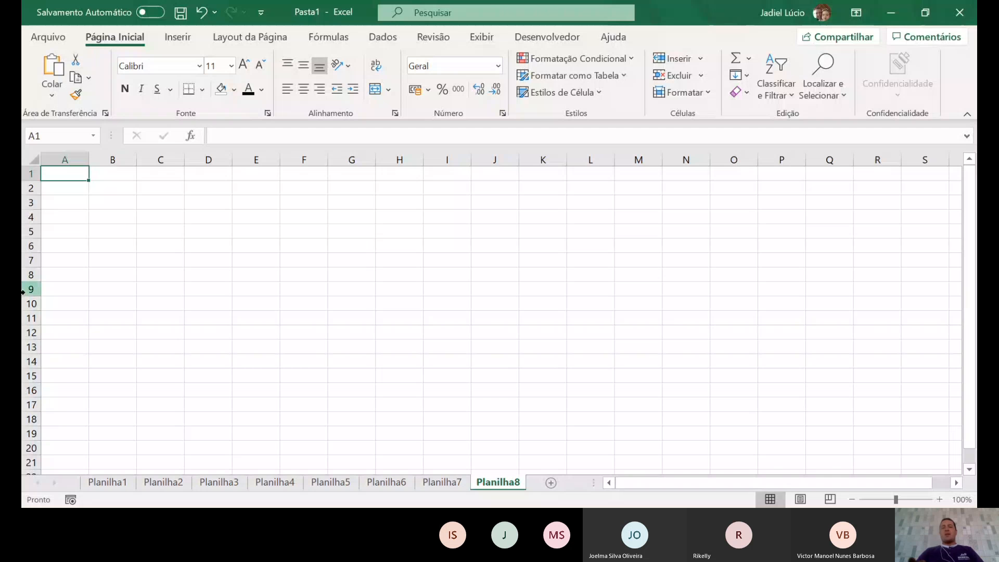
scroll(23, 292, "right", 6)
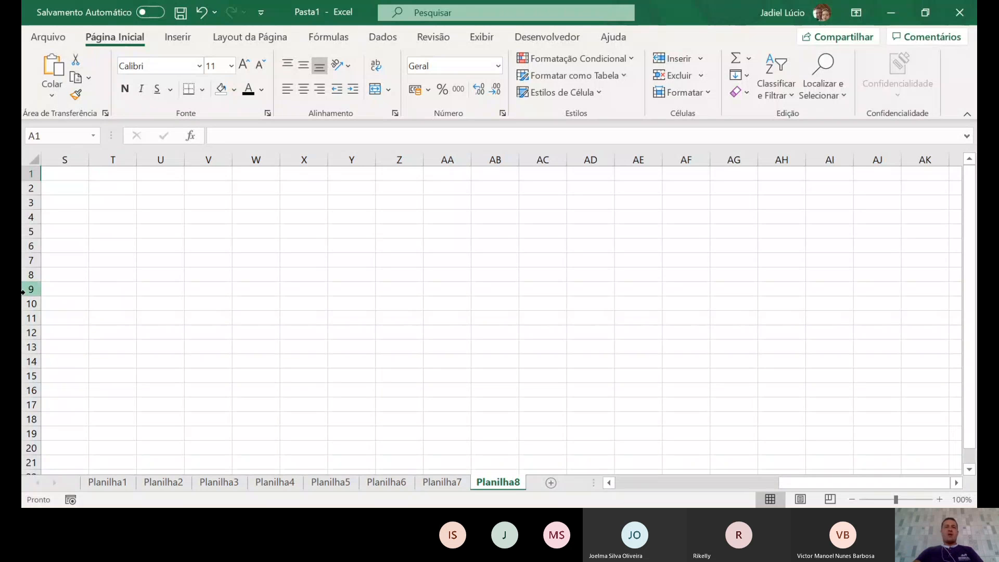
left_click_drag(791, 481, 562, 468)
left_click(79, 224)
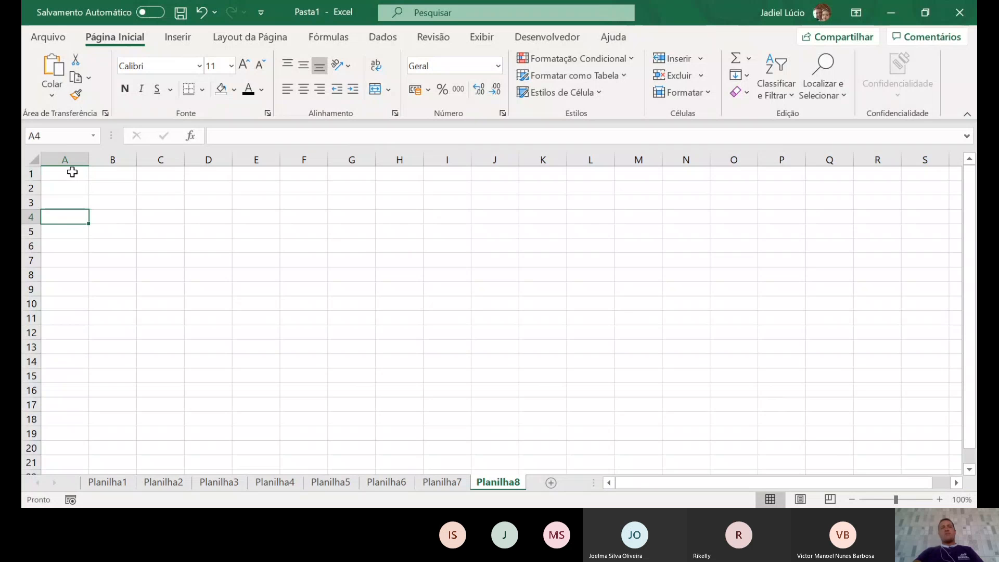
Select cell A1 on Planilha8 and open the chooser for inserting a SmartArt graphic
left_click(71, 172)
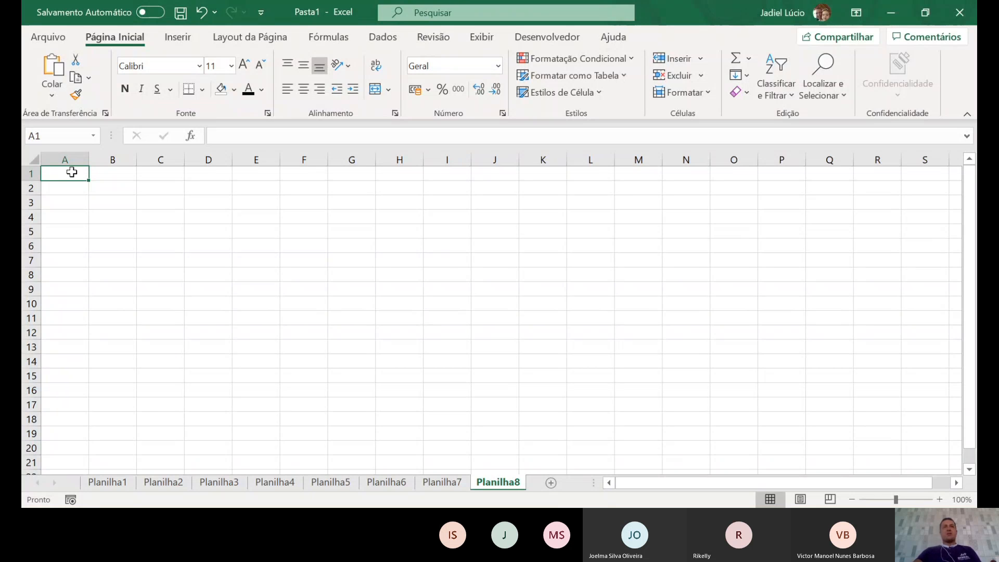
left_click(169, 38)
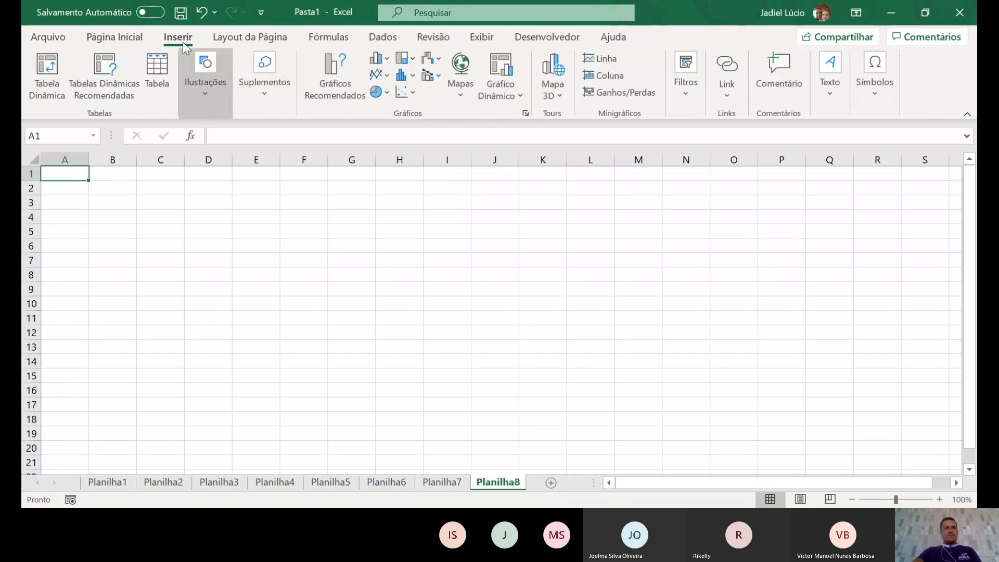
left_click(221, 97)
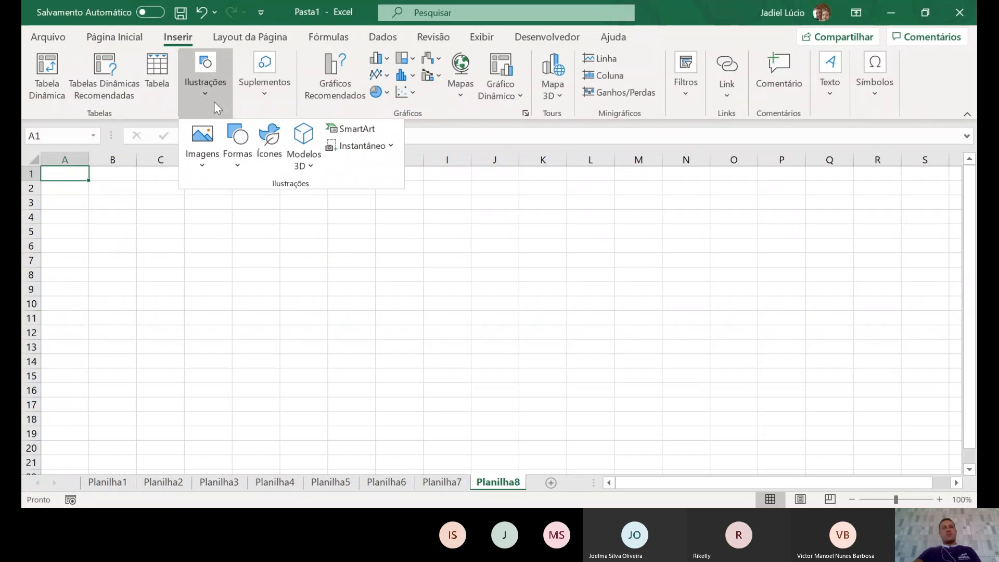
left_click(361, 128)
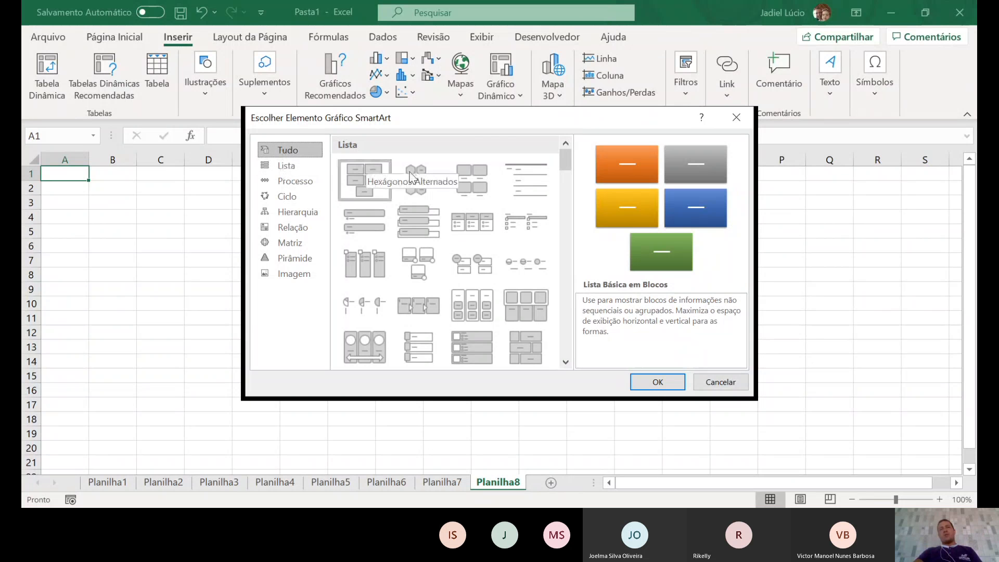
Browse the SmartArt layouts by category, including Lista, Processo, Ciclo, Hierarquia, Relação, Matriz and Imagem
left_click_drag(566, 169, 561, 249)
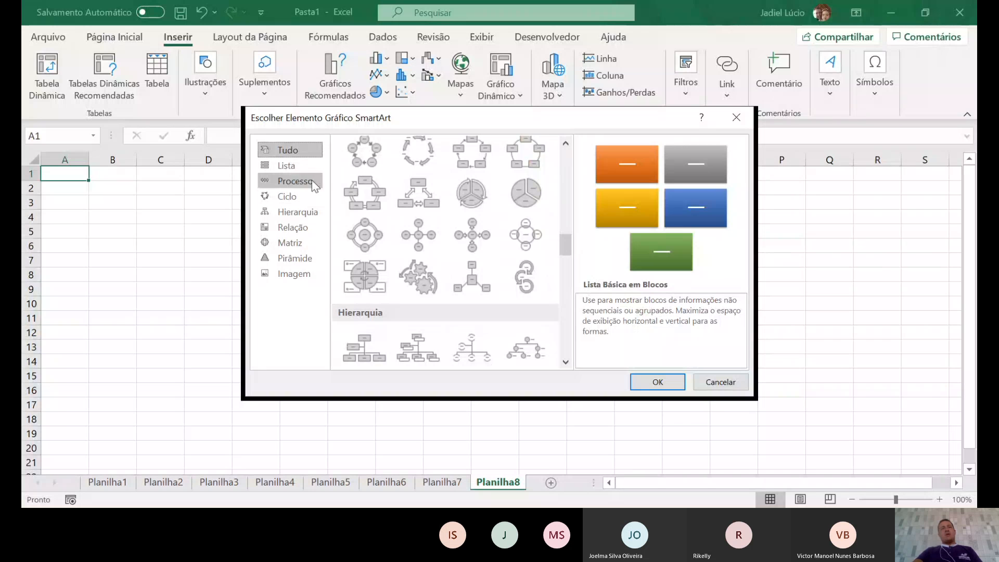
left_click(292, 171)
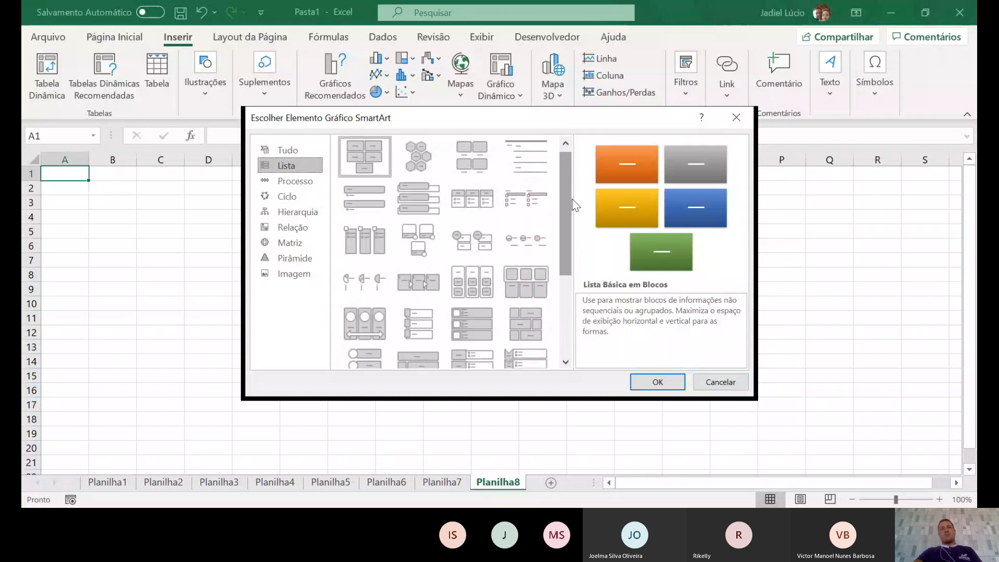
left_click_drag(570, 199, 567, 175)
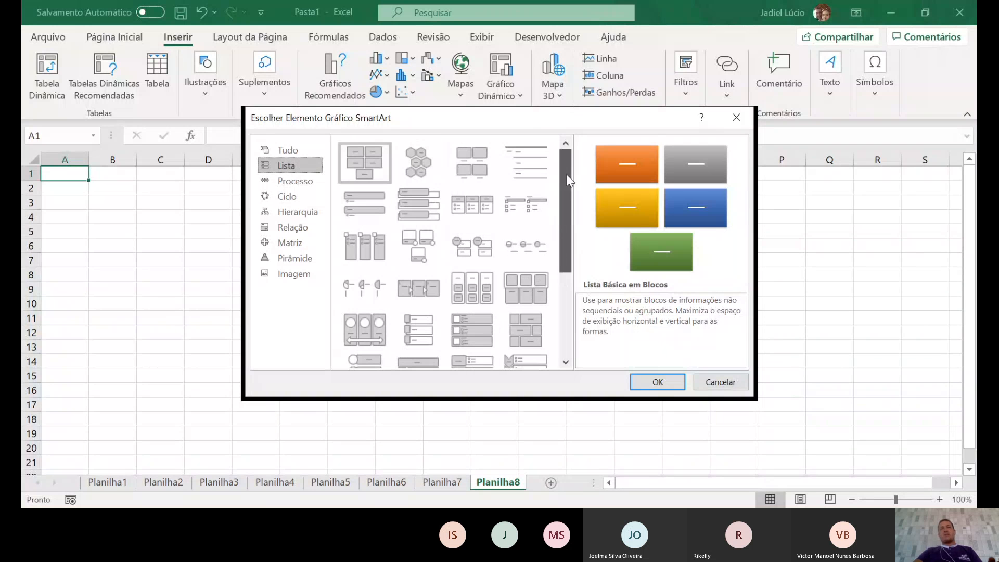
left_click(292, 180)
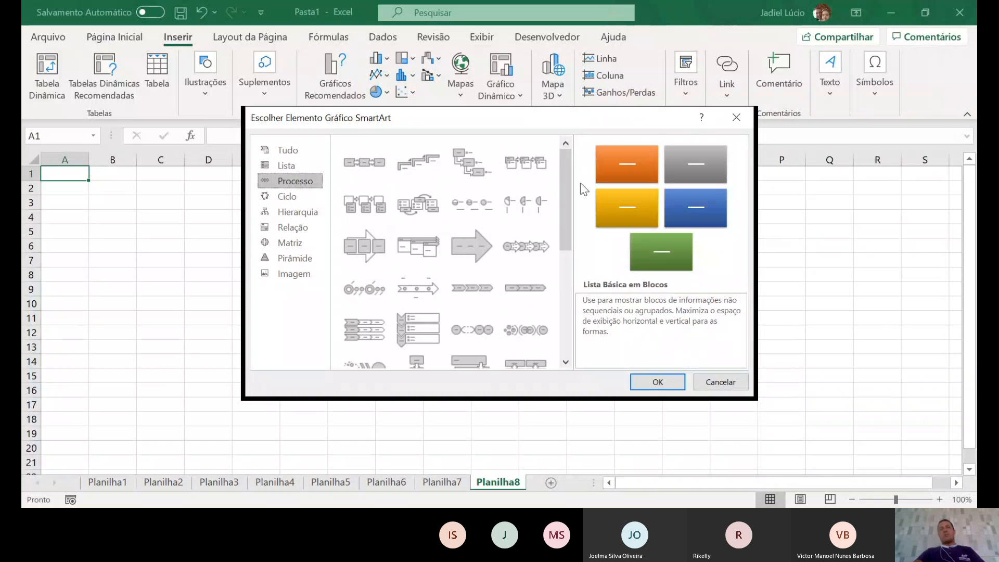
scroll(556, 271, "down", 5)
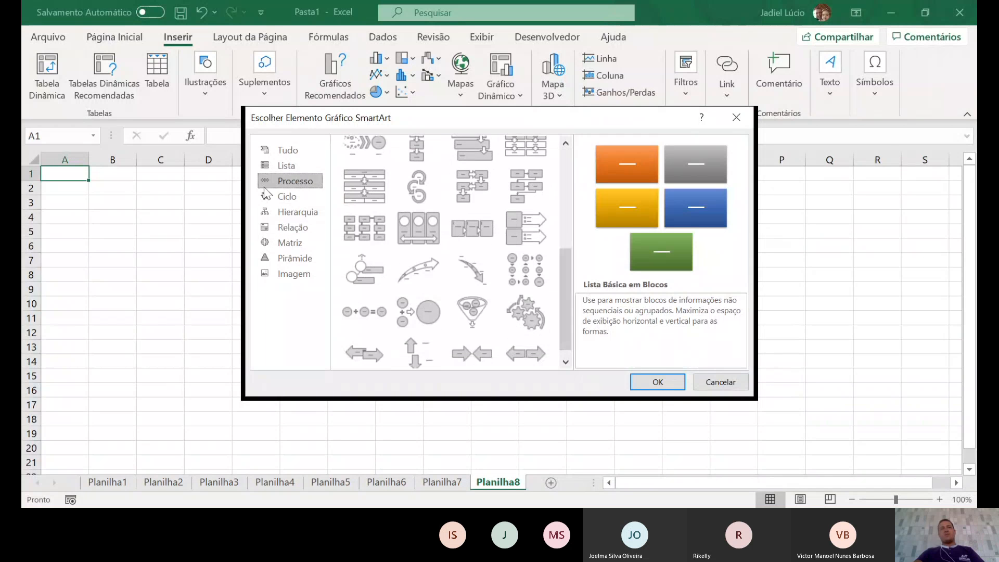
left_click(274, 194)
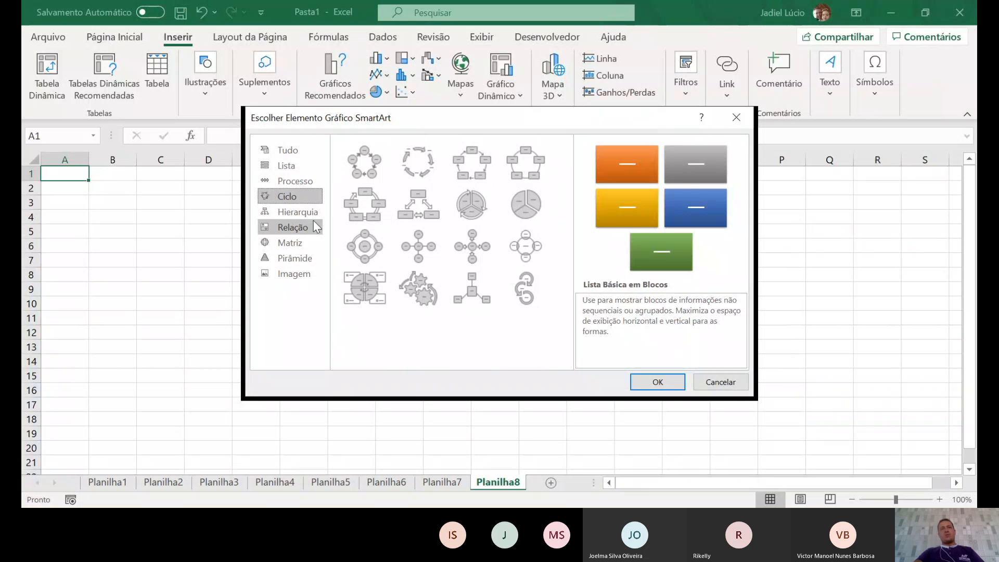
left_click(299, 212)
left_click(299, 229)
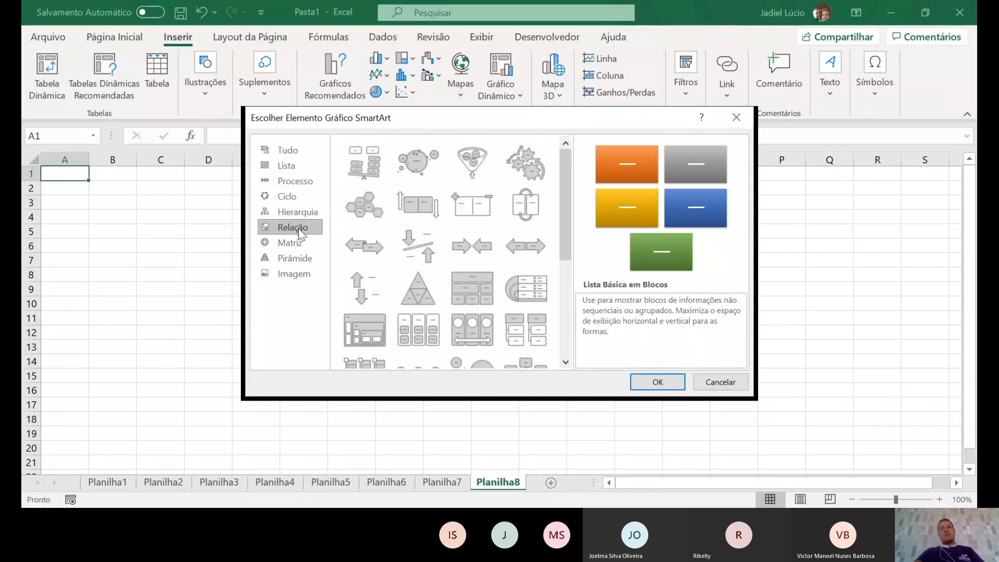
left_click(299, 244)
left_click(296, 272)
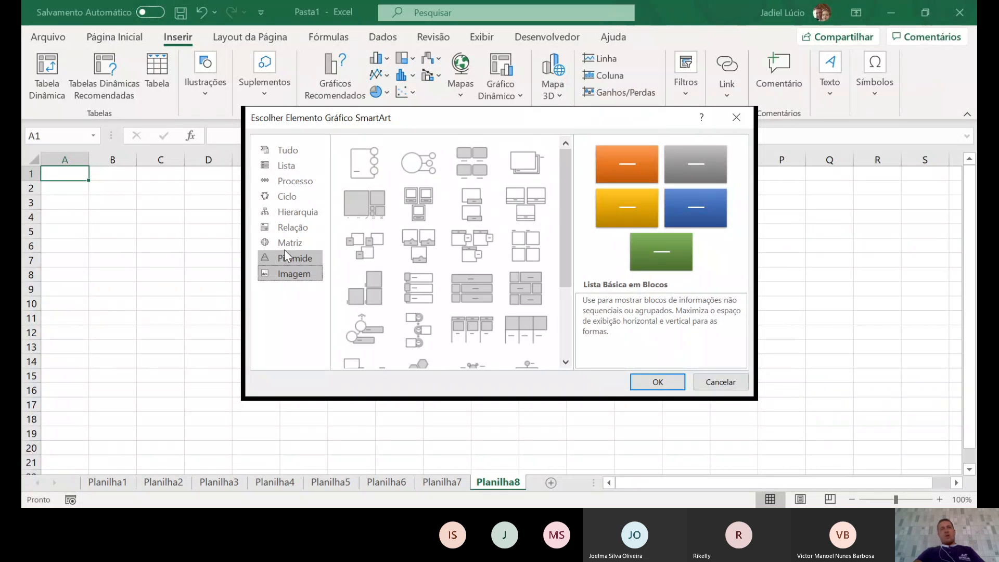
Insert the Organograma layout from the Hierarquia category of SmartArt graphics
left_click(290, 213)
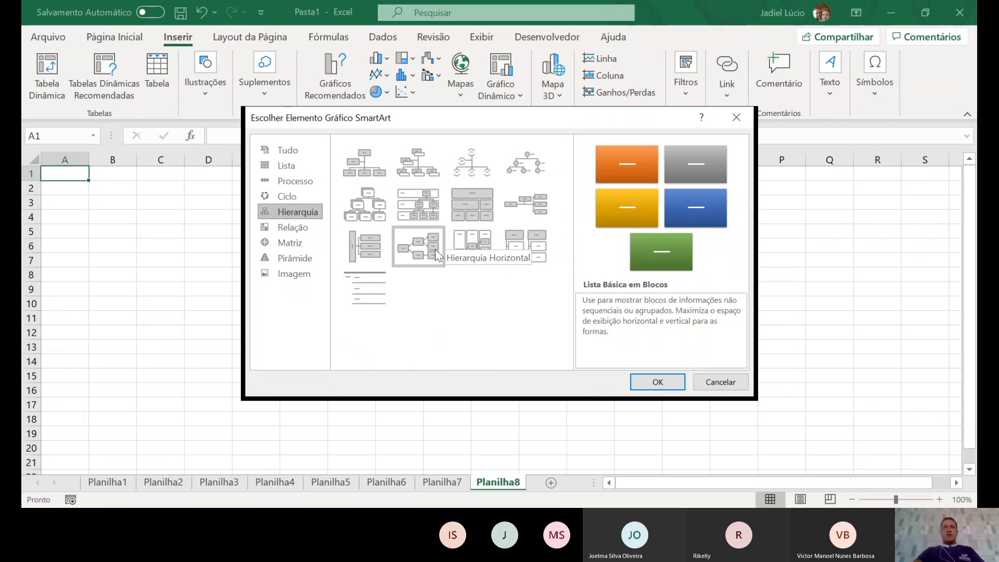
left_click(371, 177)
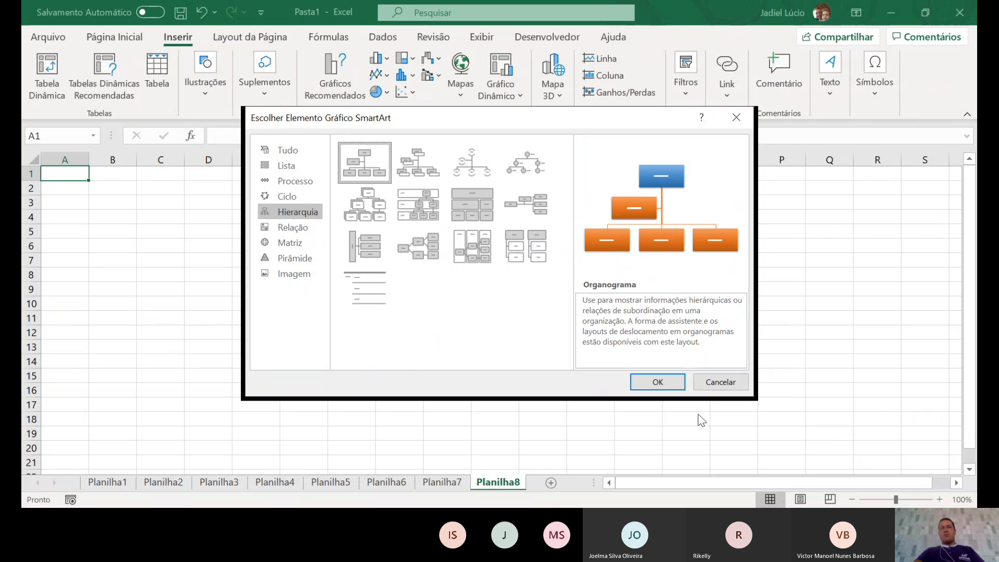
left_click(656, 382)
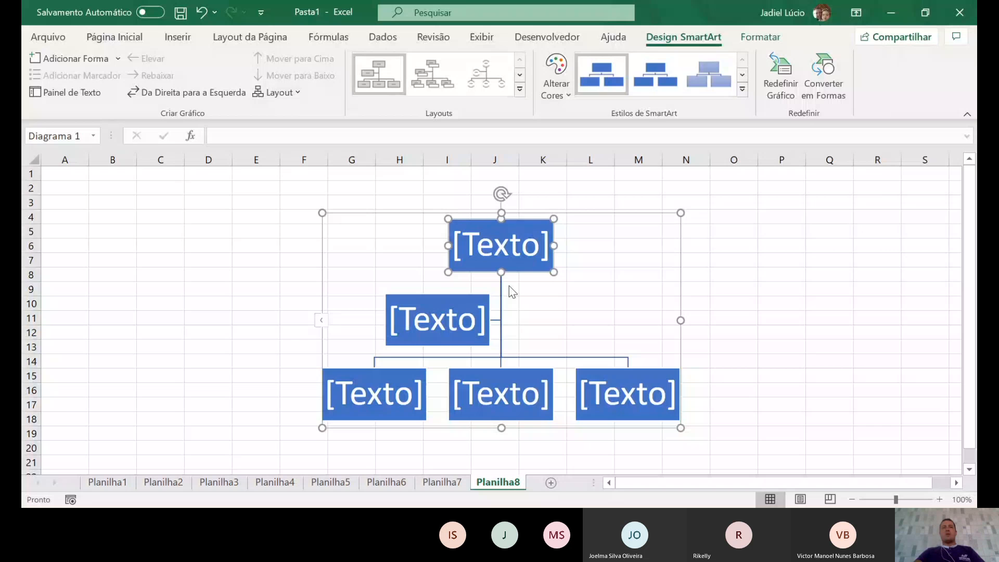
Enter two first names separated by a slash in the organization chart's top box and delete the assistant box below it
left_click(508, 258)
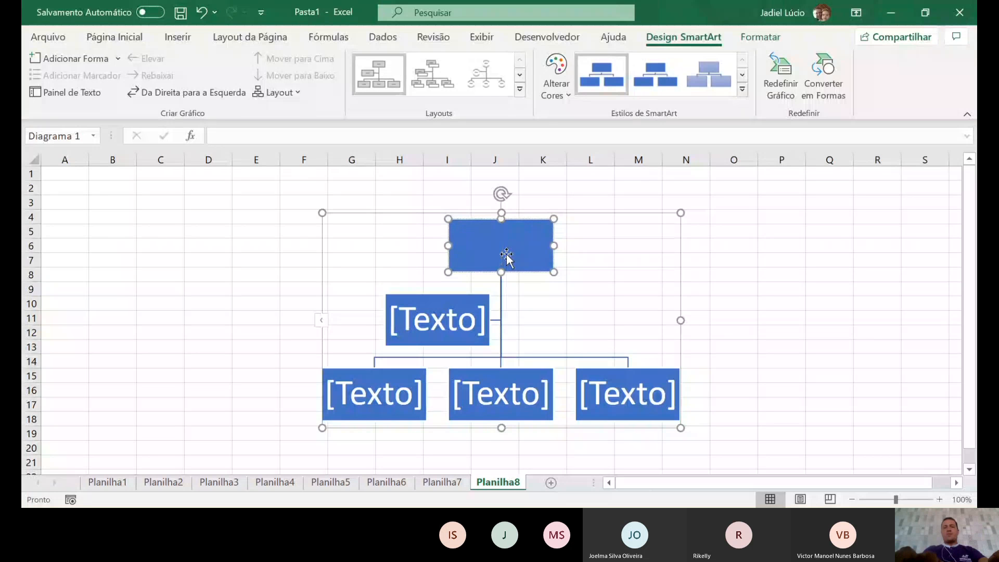
type("José")
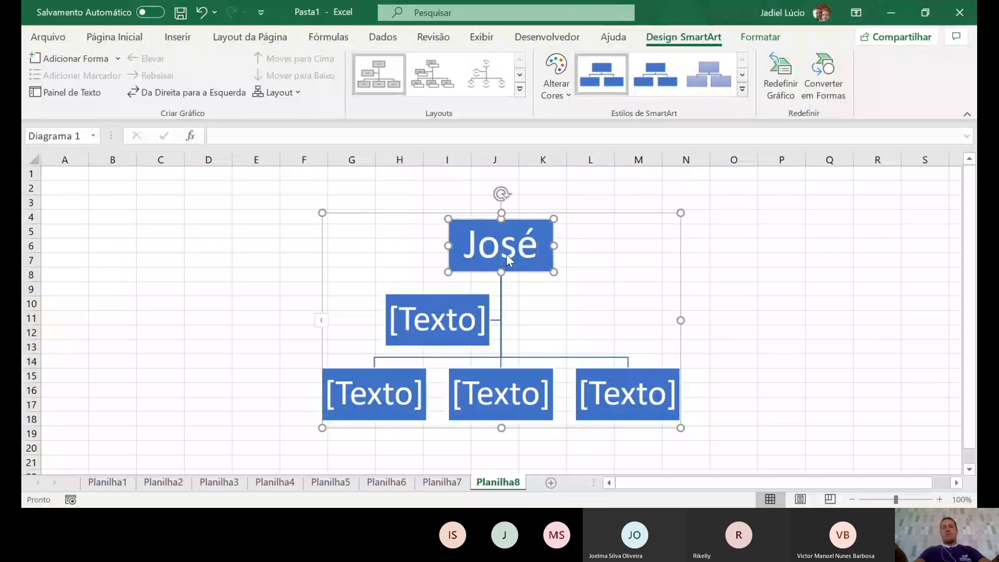
type("/Maria")
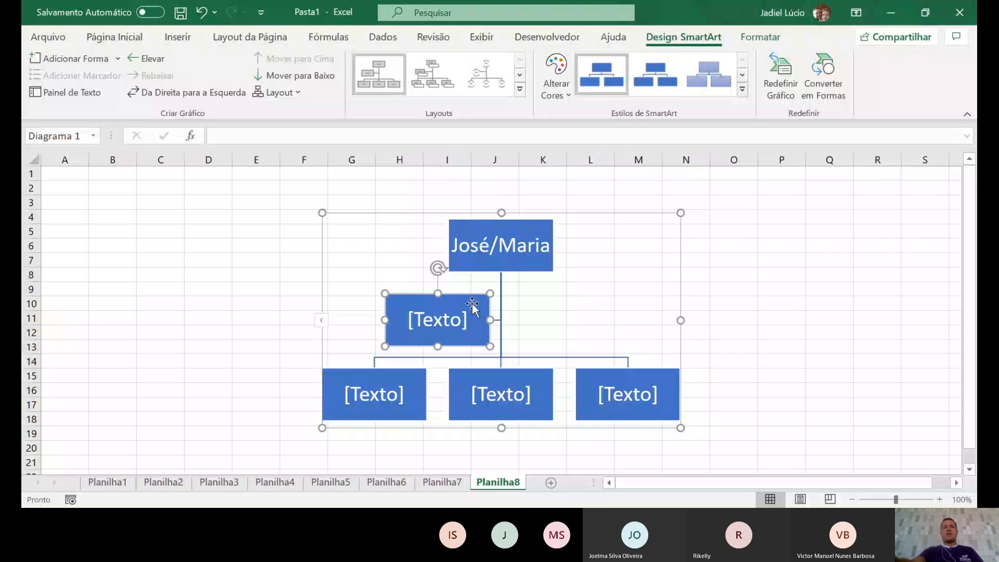
key("Delete")
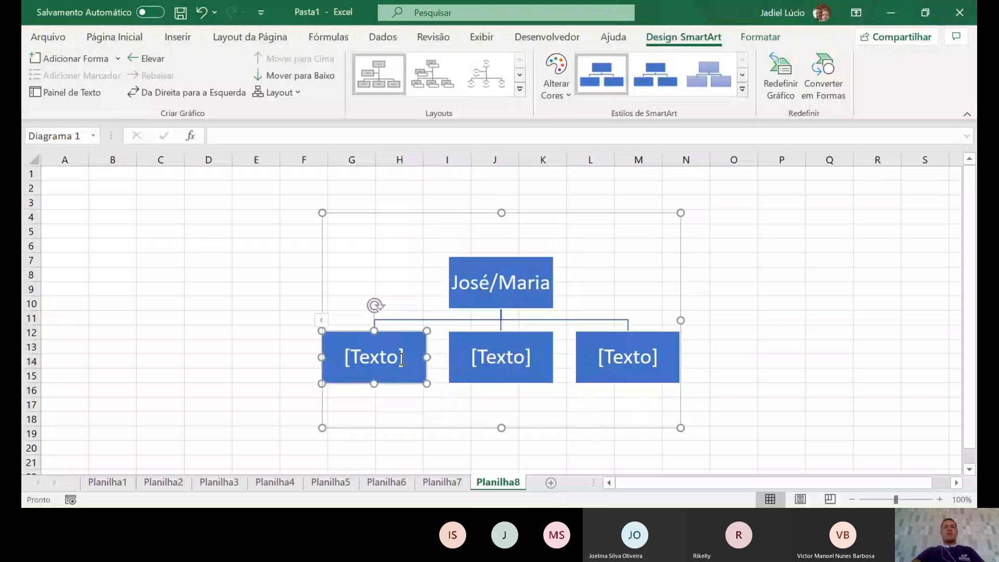
Fill the three second-level boxes of the organization chart with one first name each
left_click(402, 359)
type("Sebast")
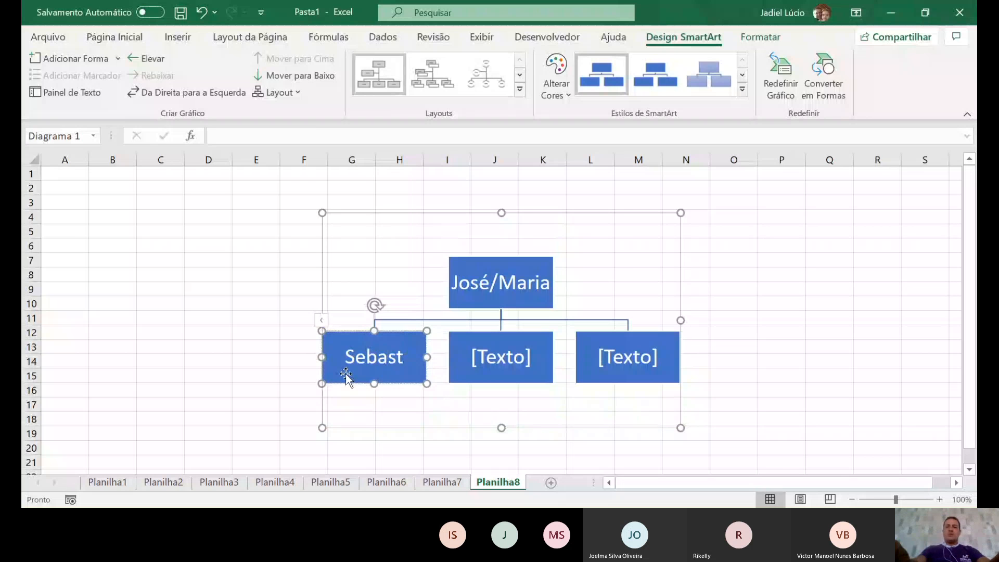
type("i")
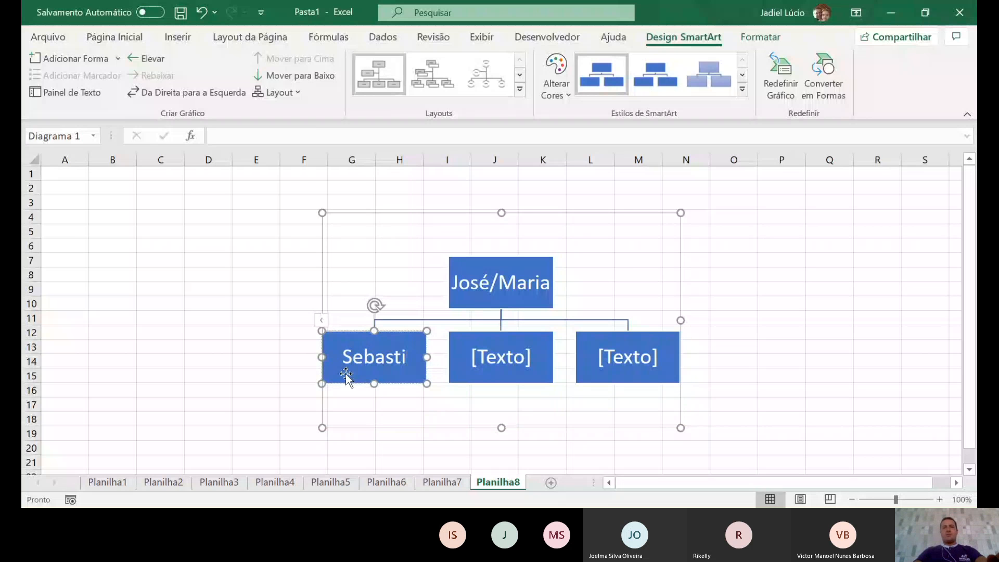
type("ão")
left_click(501, 364)
type("C")
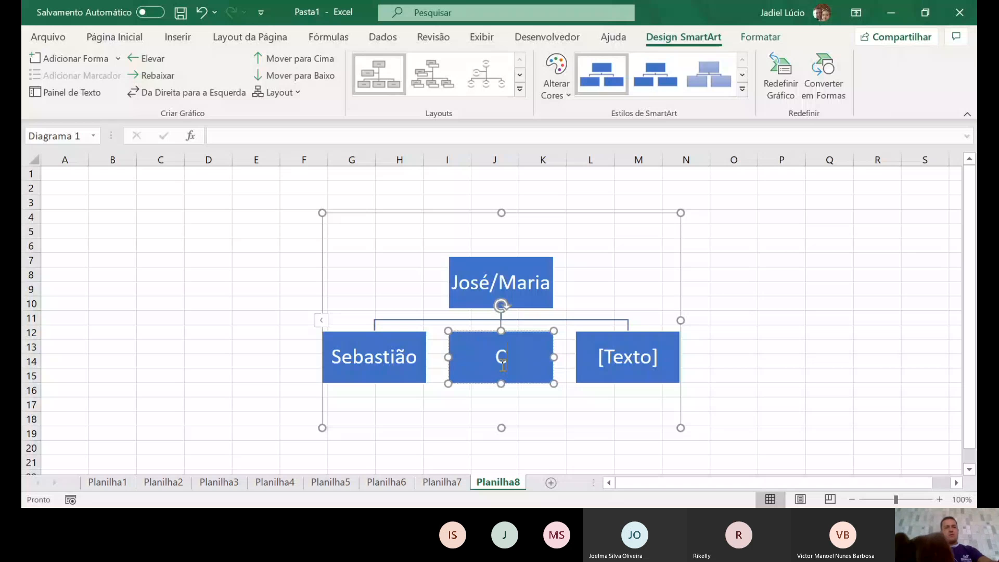
type("reuza")
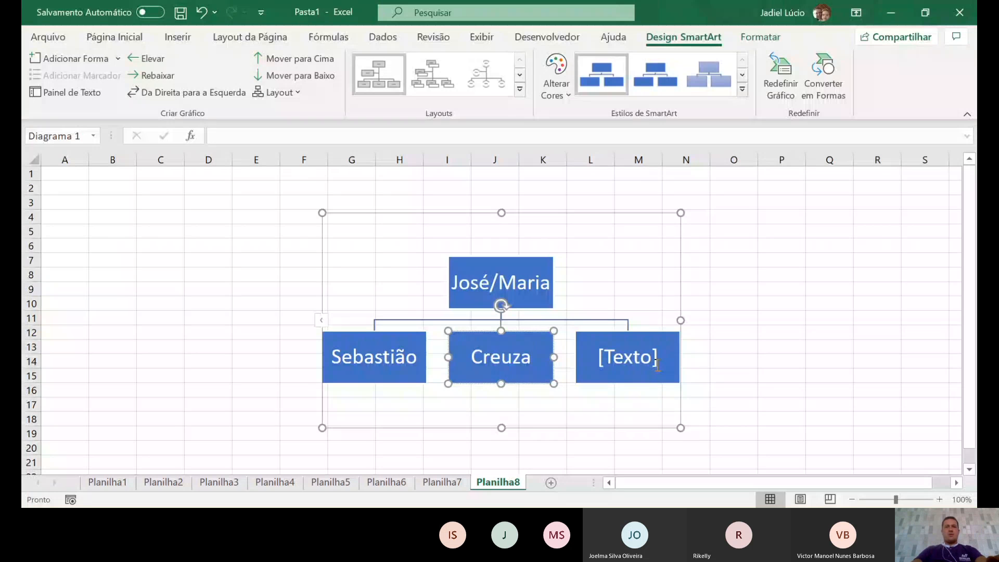
left_click(652, 358)
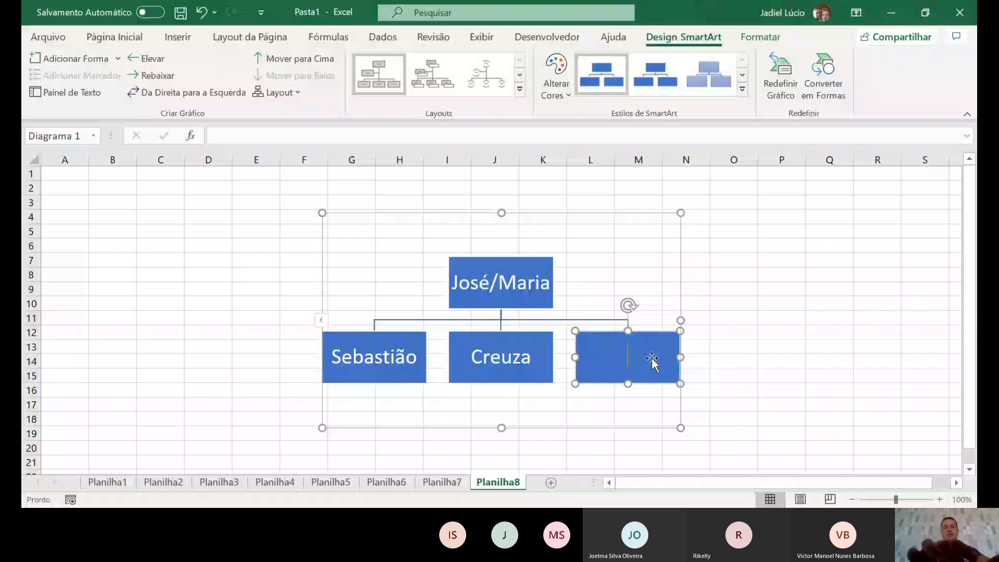
type("Sebastiana")
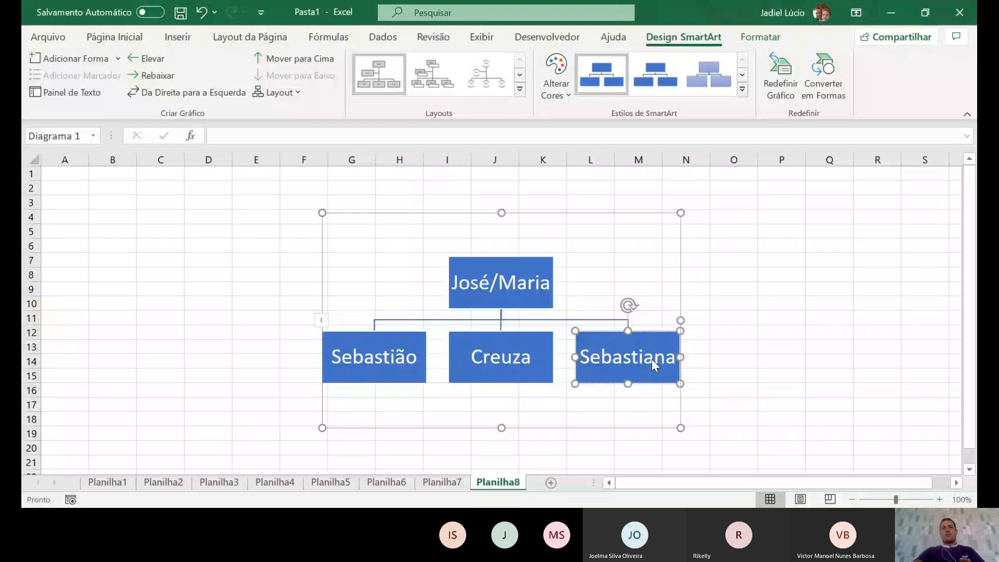
Add two subordinate boxes under the chart's leftmost second-level box and enter a first name in each
left_click(359, 343)
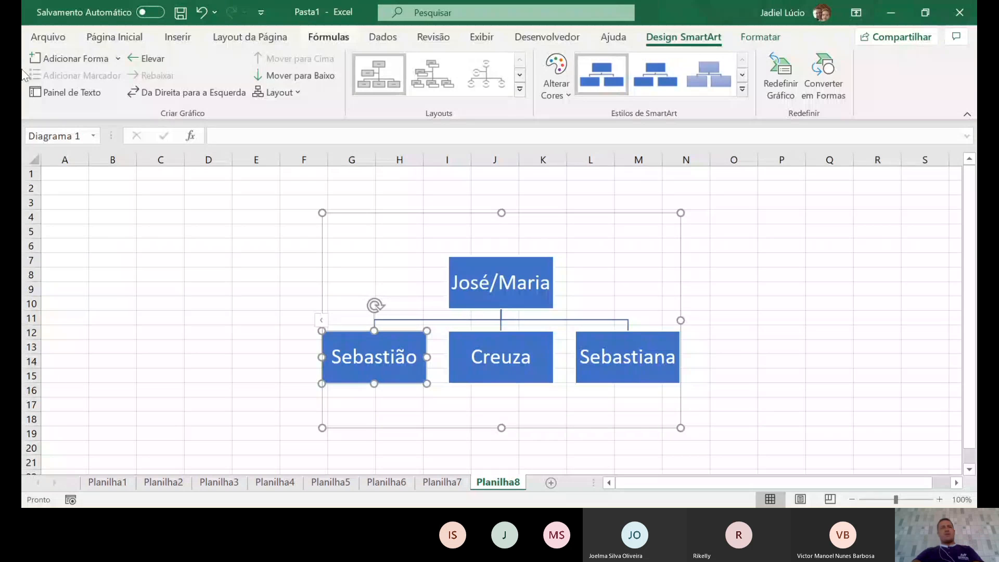
left_click(57, 61)
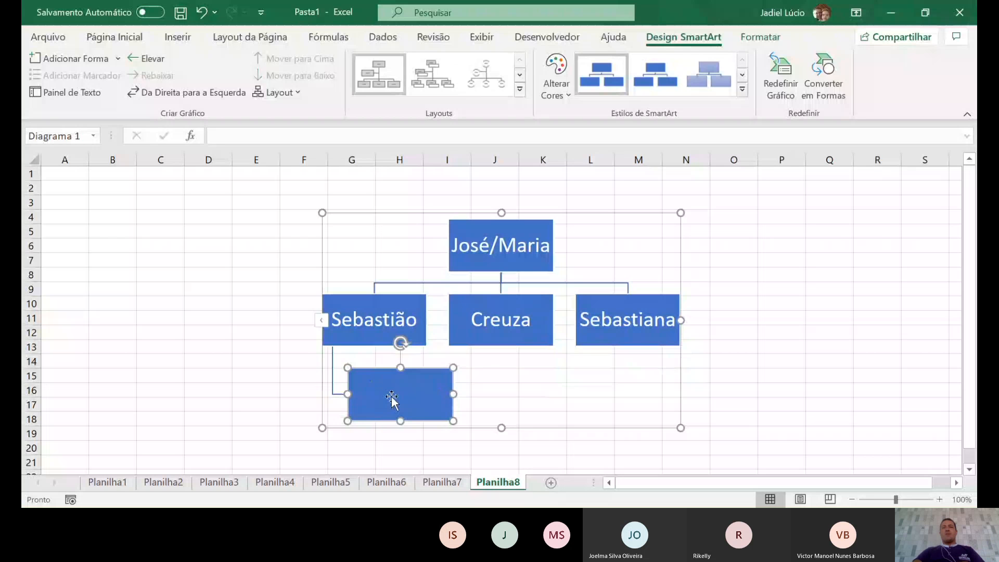
type("Marcos")
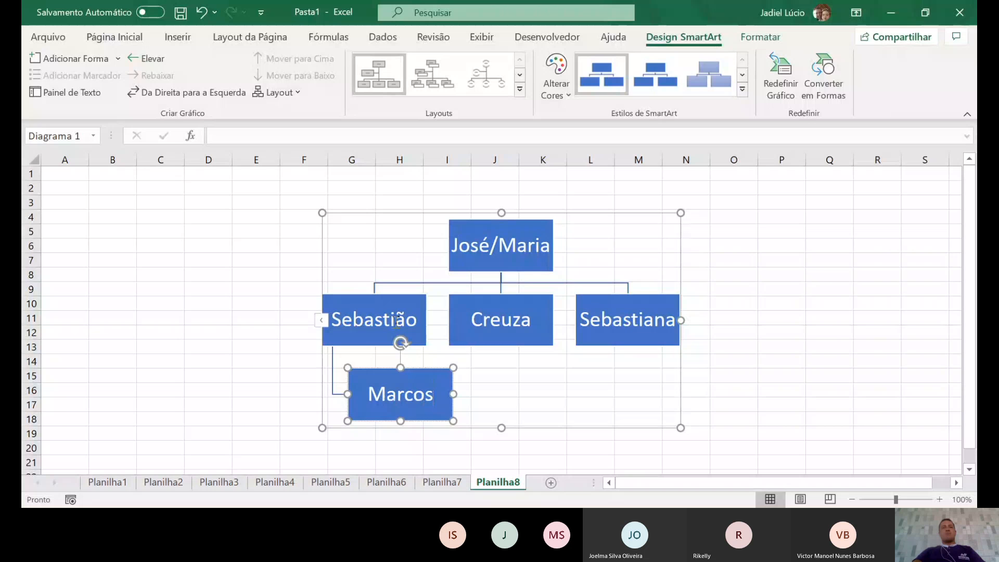
left_click(395, 309)
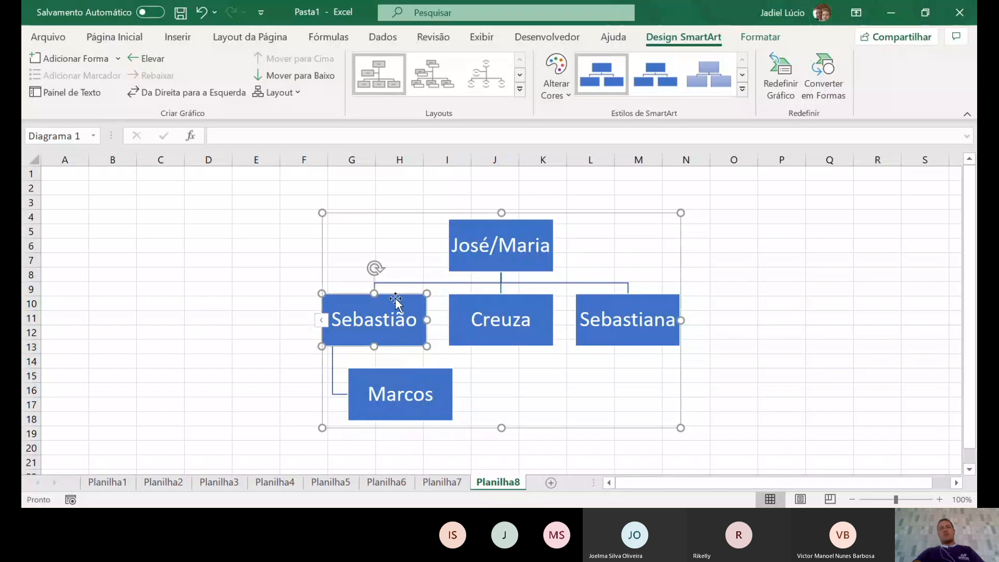
left_click(78, 57)
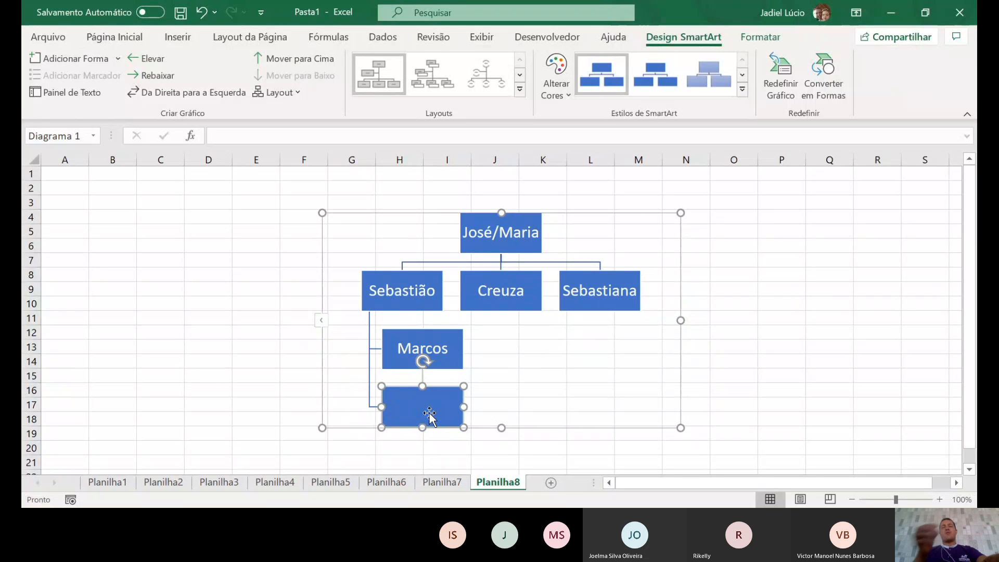
type("A")
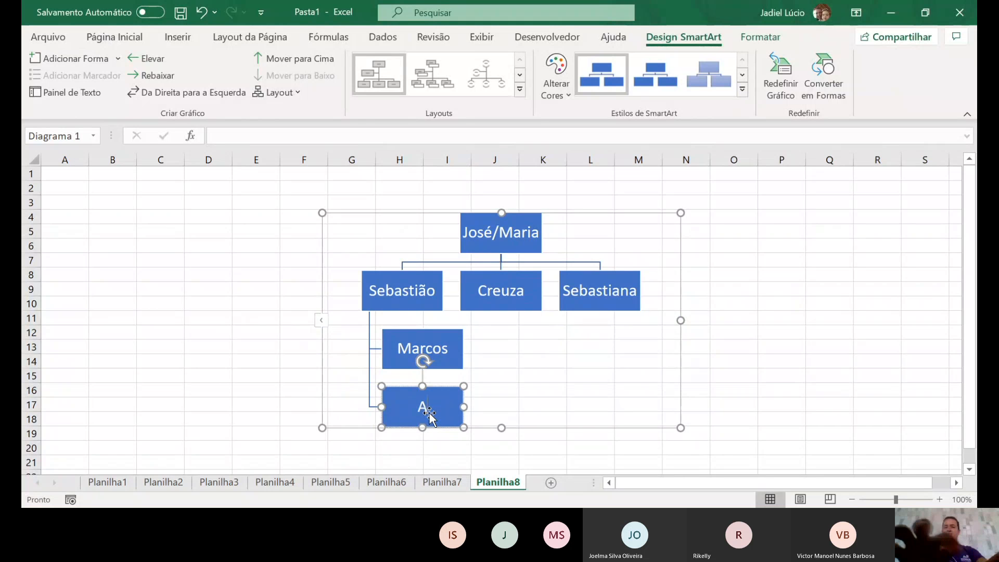
type("ntônio")
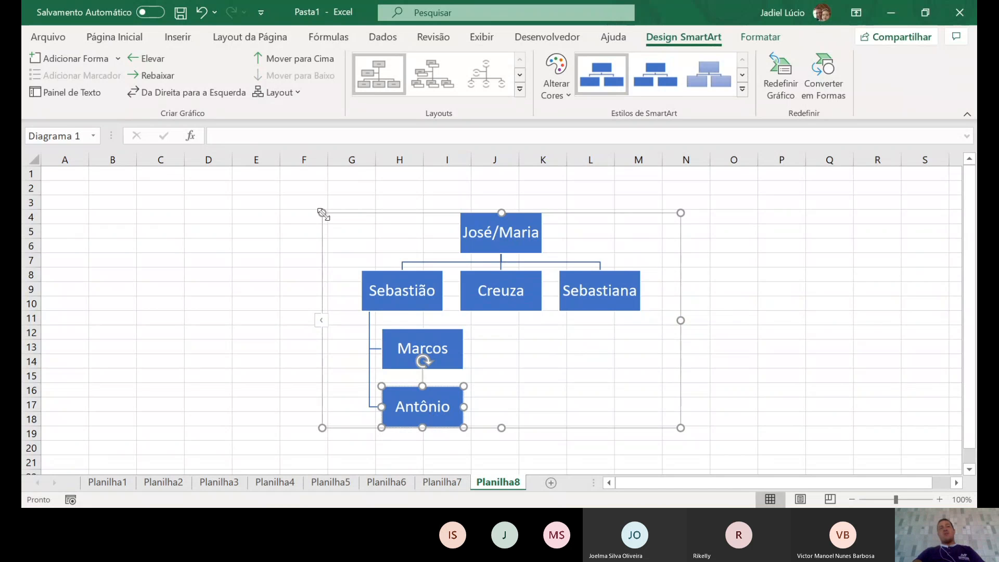
Enlarge the organization chart's frame so it spans columns D to O and extends up to row 2
left_click_drag(322, 213, 199, 207)
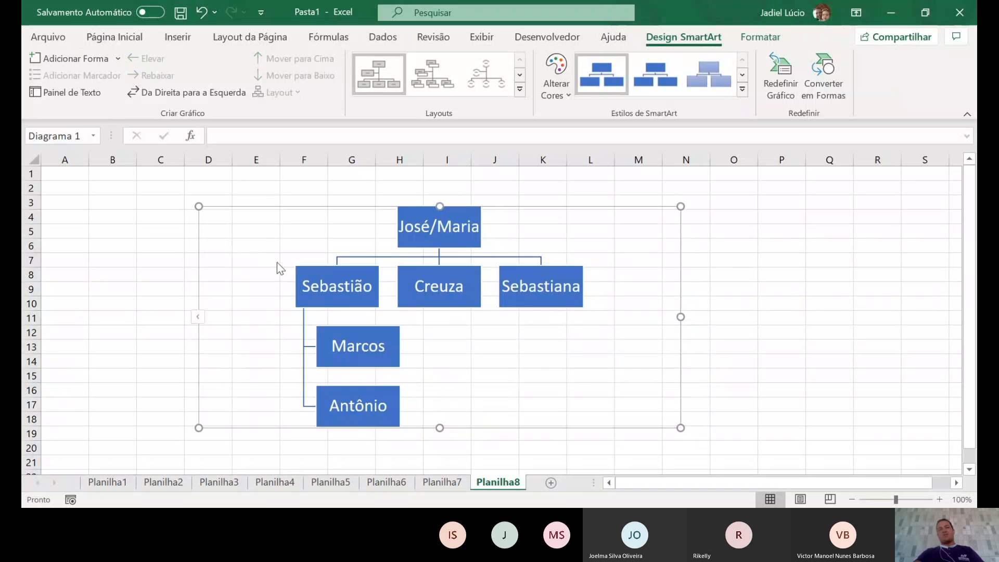
left_click_drag(681, 317, 754, 317)
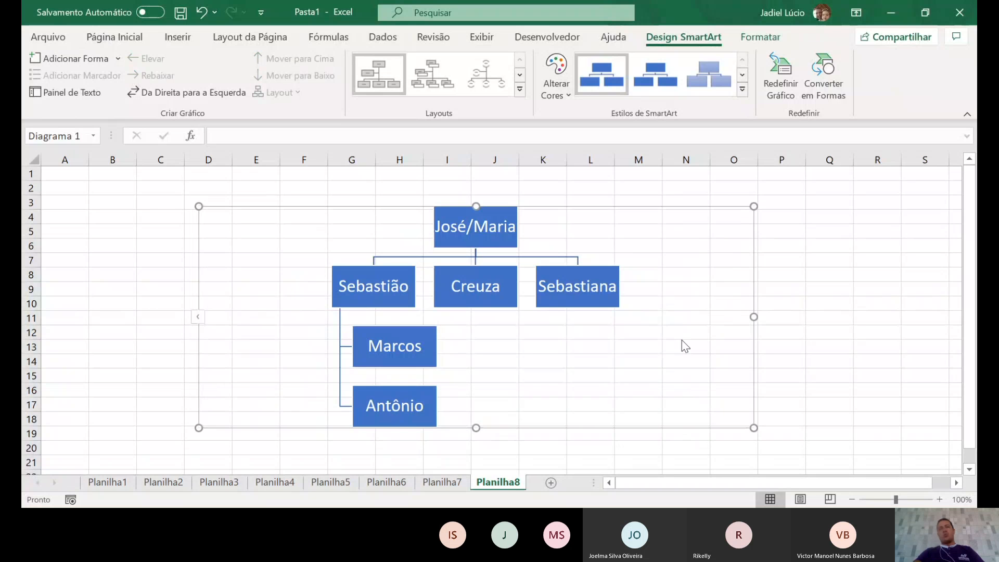
left_click_drag(476, 203, 476, 183)
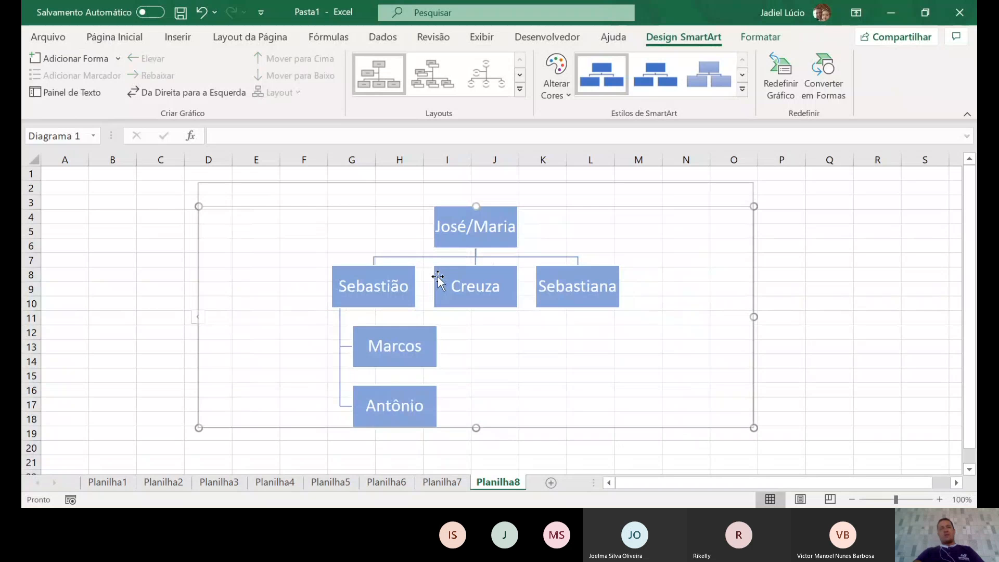
Rearrange the two third-level boxes on opposite sides of their vertical connector, with the second one on the left and slightly lower
left_click(358, 385)
left_click_drag(359, 383, 273, 320)
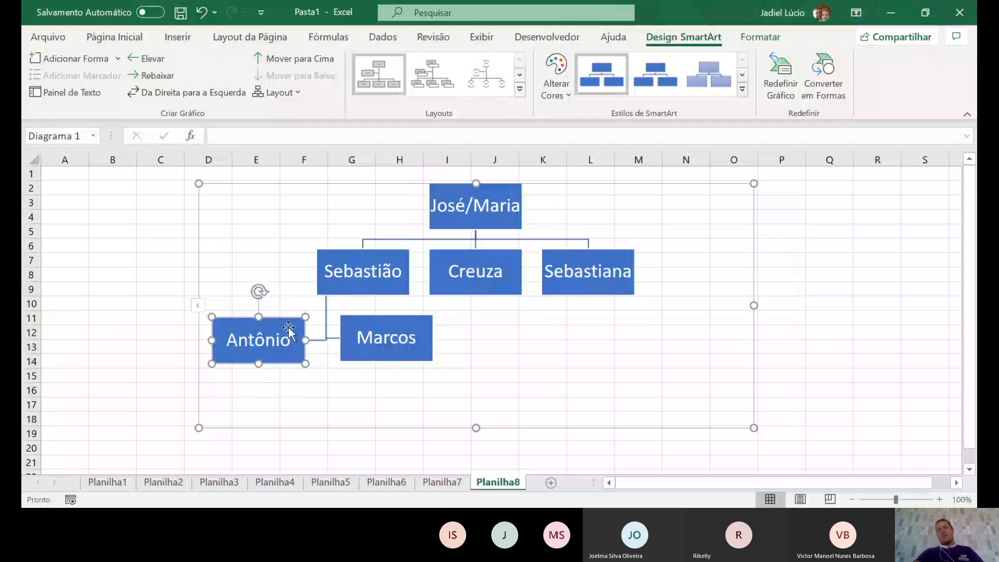
left_click_drag(287, 317, 287, 311)
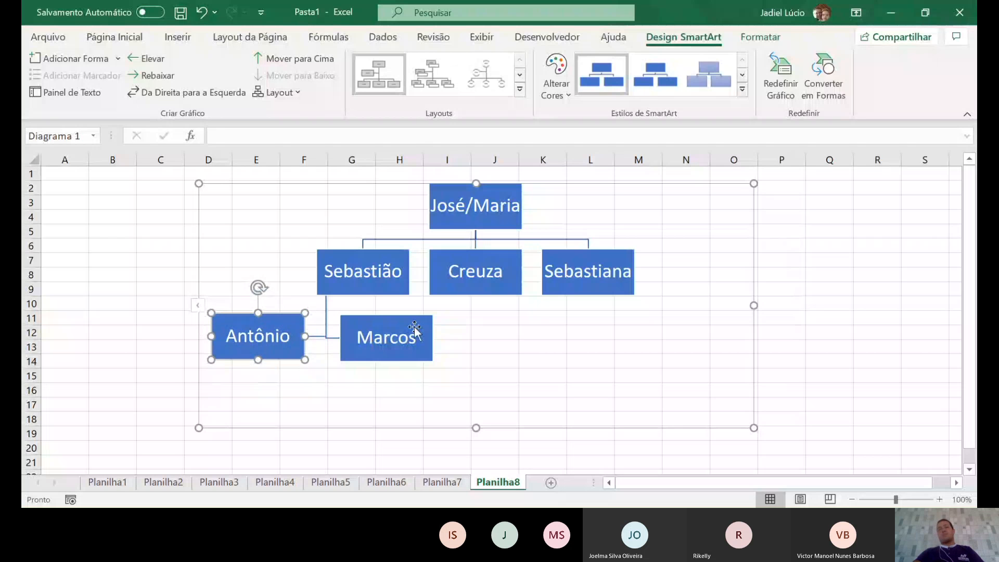
left_click_drag(412, 321, 408, 344)
left_click(493, 263)
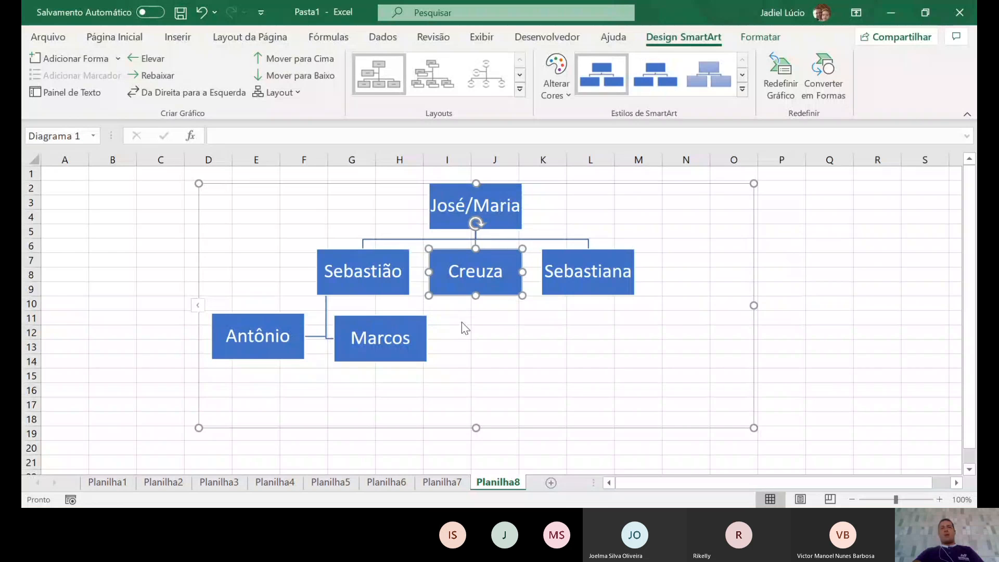
left_click_drag(402, 316, 404, 320)
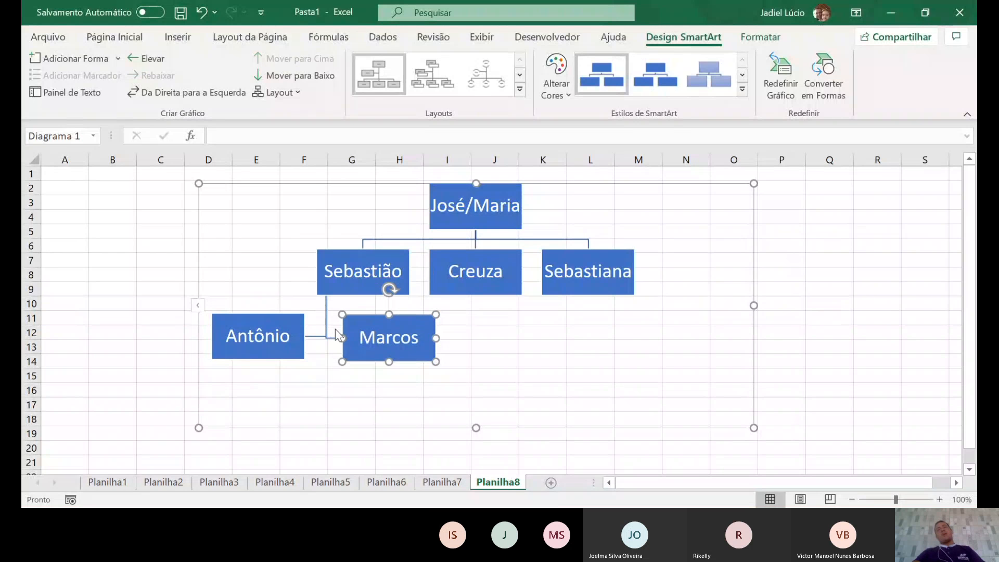
left_click_drag(277, 318, 272, 334)
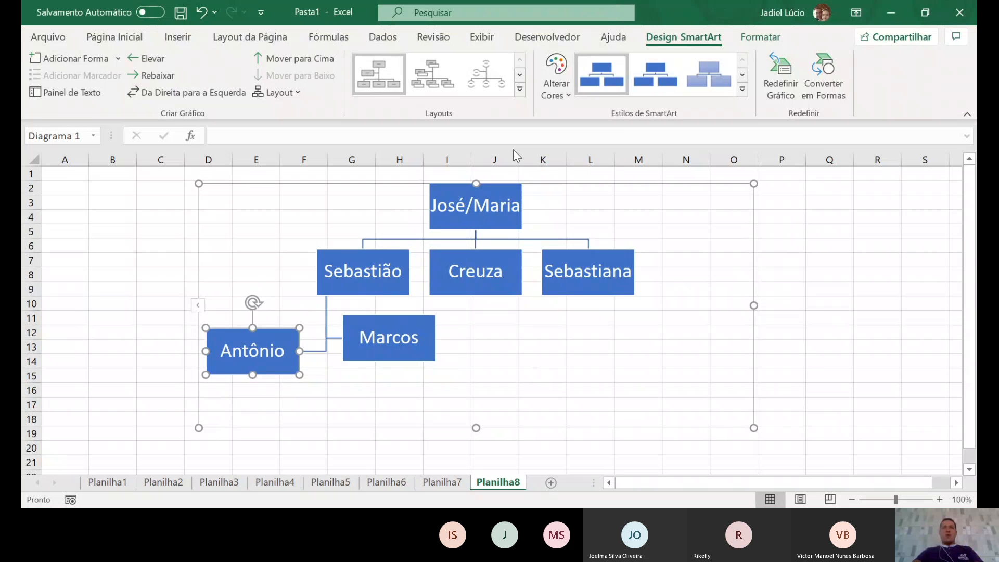
Recolor the organization chart with the colorful gold, green and blue scheme and apply the 3D style with bevelled, dark-outlined boxes
left_click(556, 84)
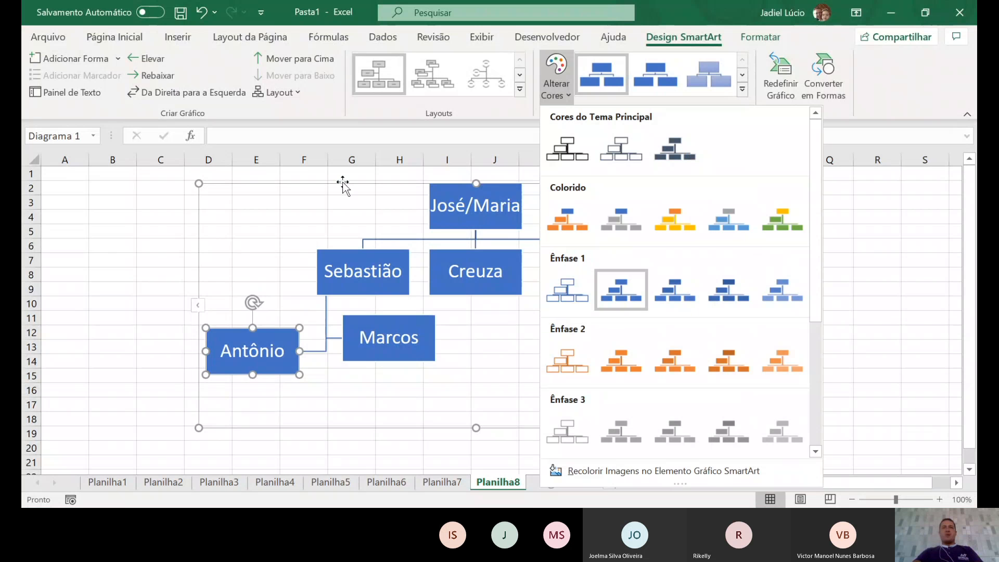
left_click(341, 184)
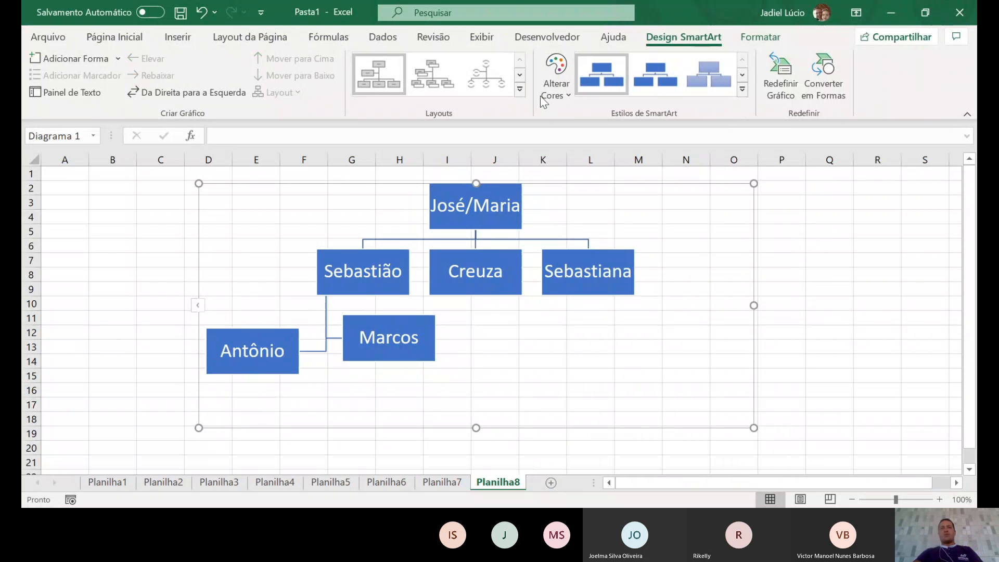
left_click(556, 84)
left_click(560, 227)
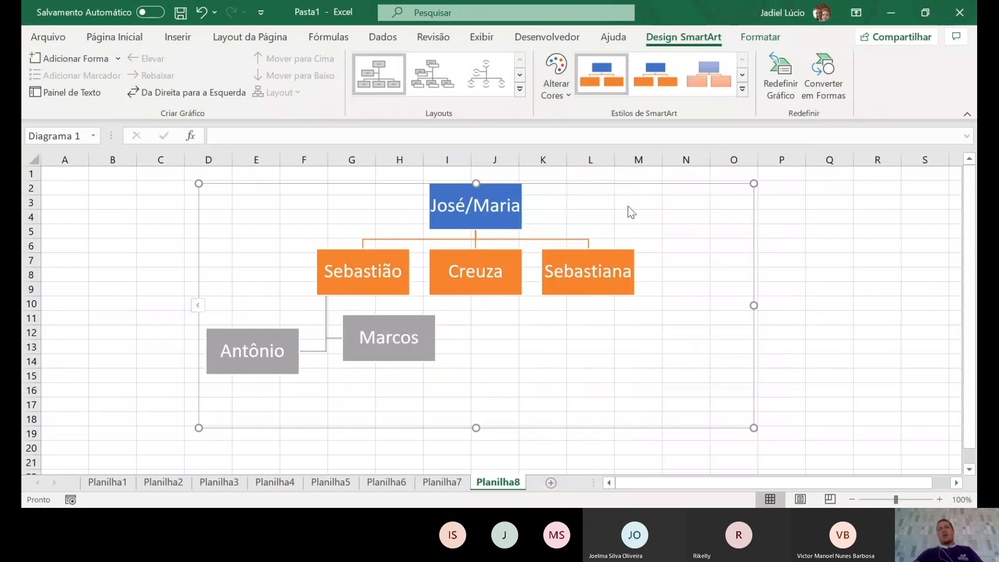
left_click(565, 93)
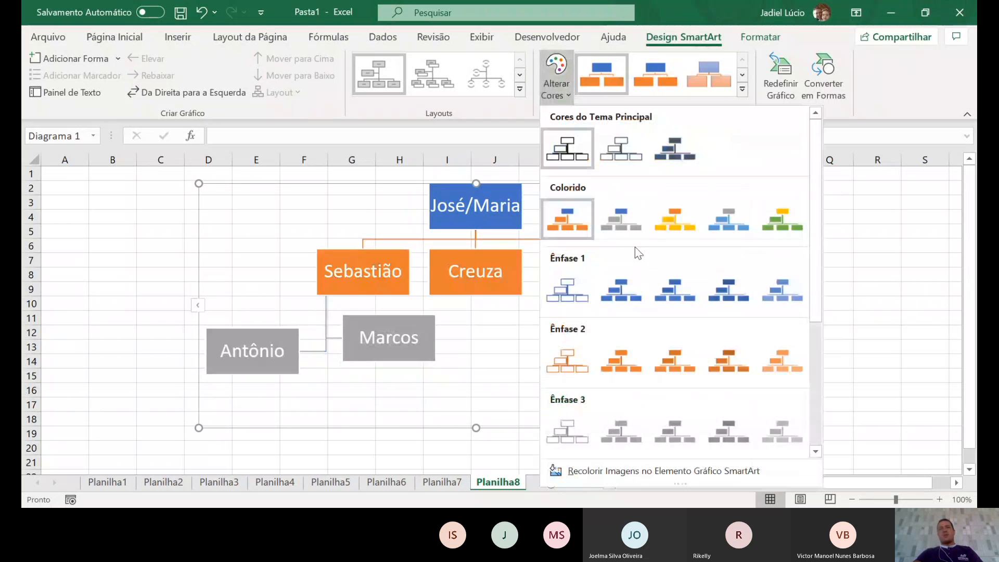
left_click(571, 254)
left_click(742, 91)
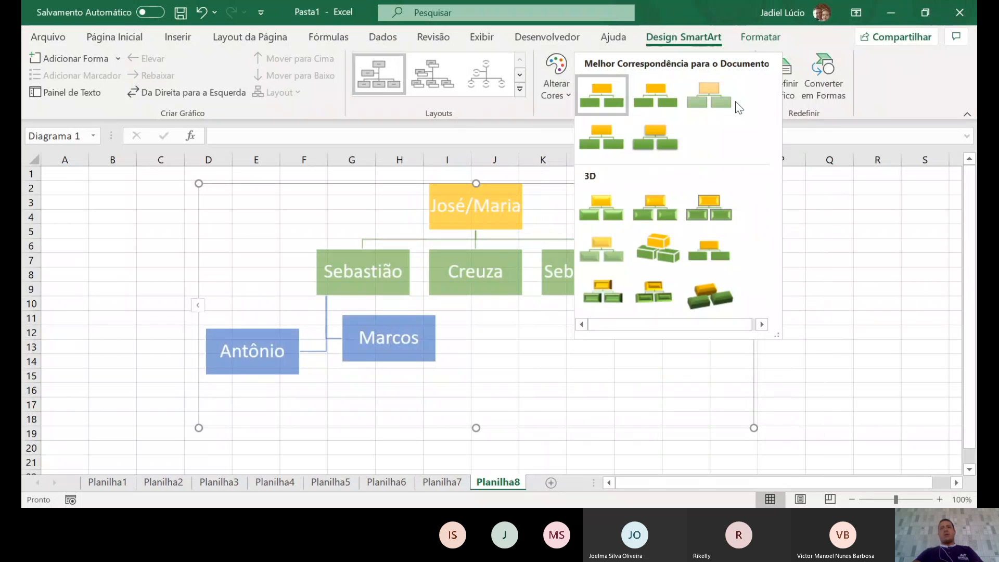
left_click(711, 209)
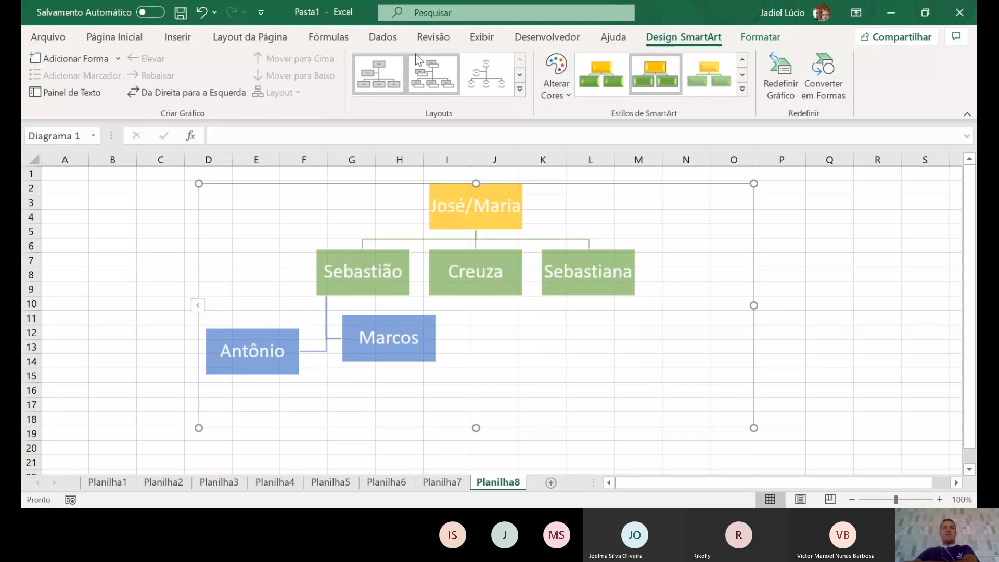
Fill the organization chart's top box with a dark orange theme color
left_click(760, 37)
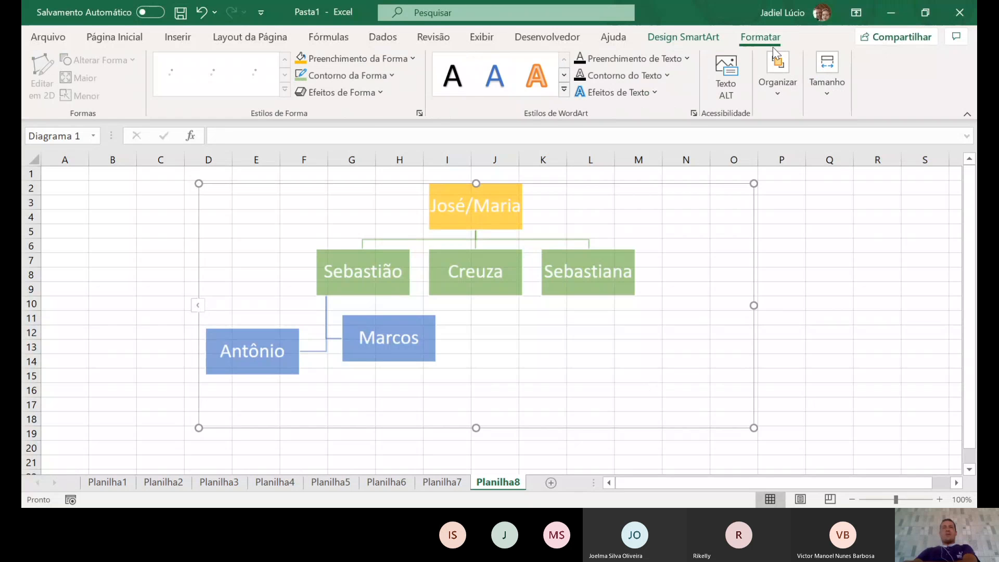
left_click(507, 204)
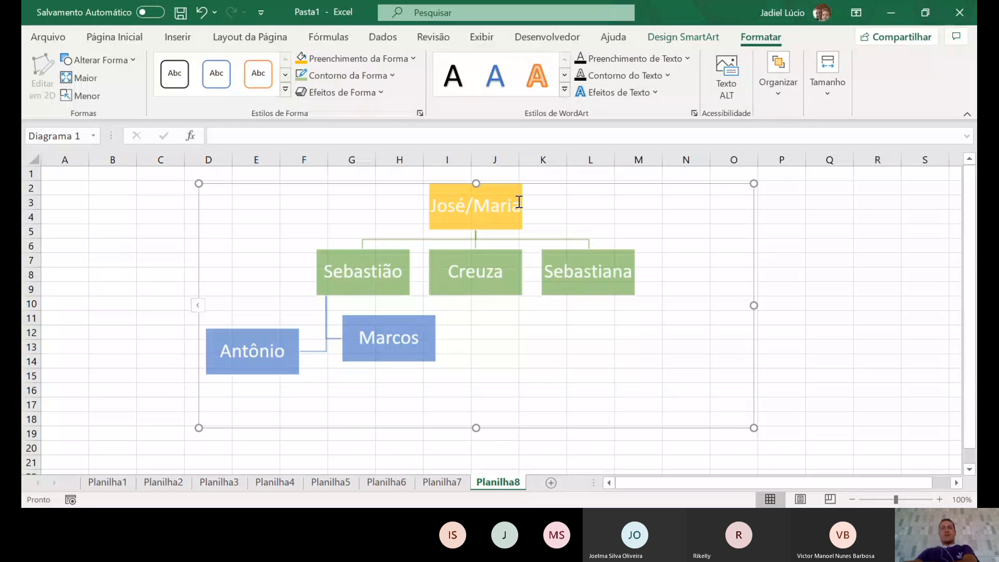
left_click(699, 233)
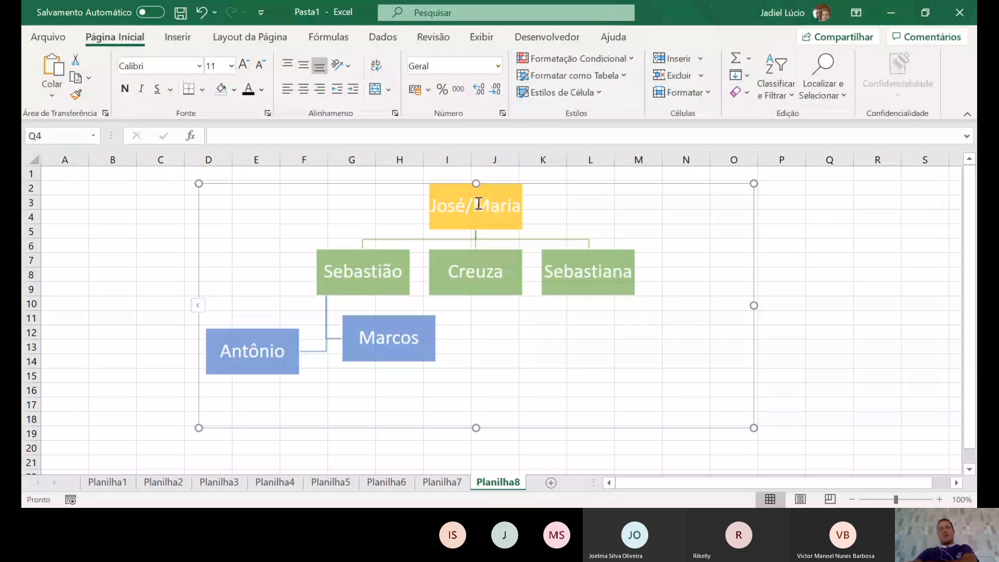
left_click(478, 204)
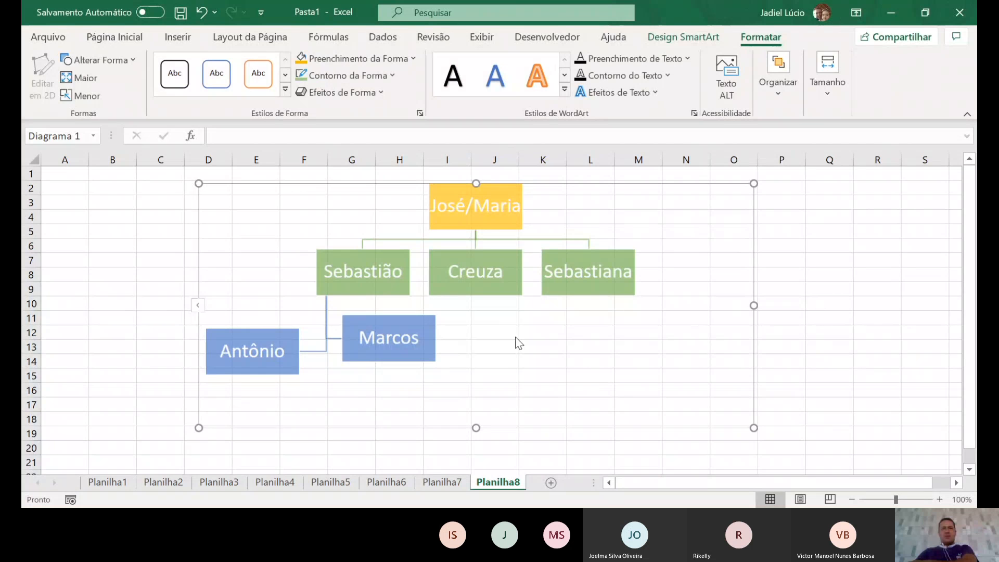
double_click(491, 211)
left_click(460, 203)
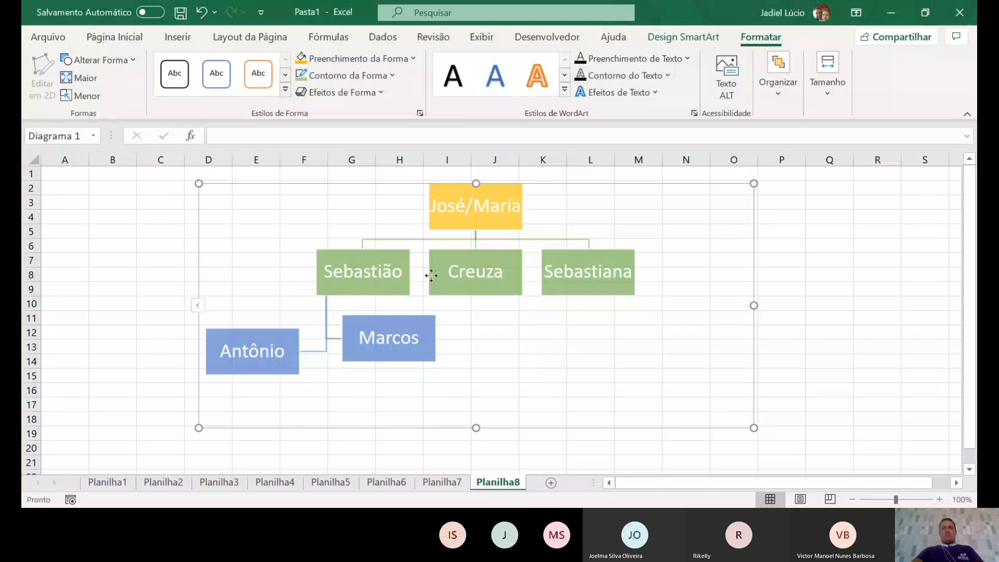
left_click(683, 37)
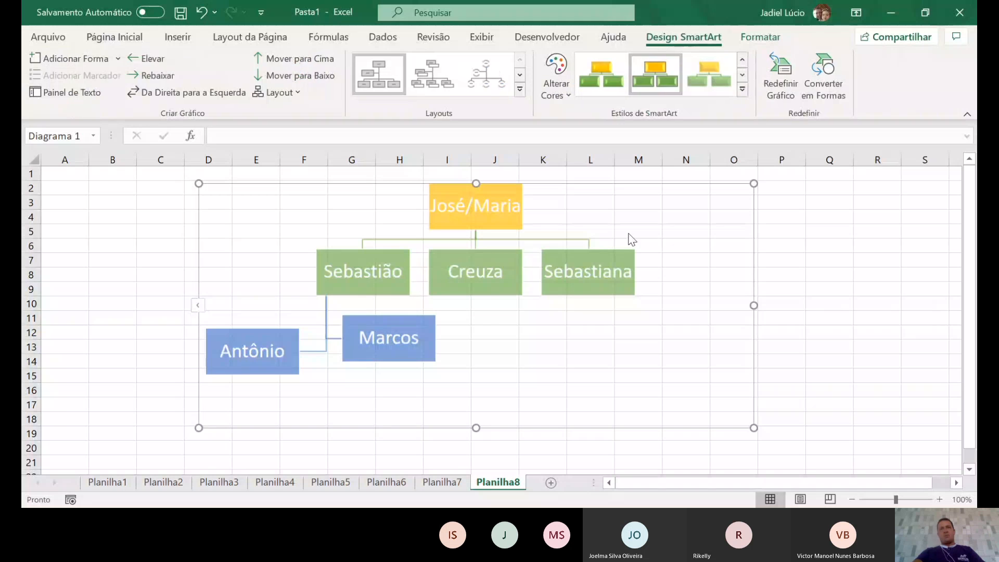
left_click(467, 223)
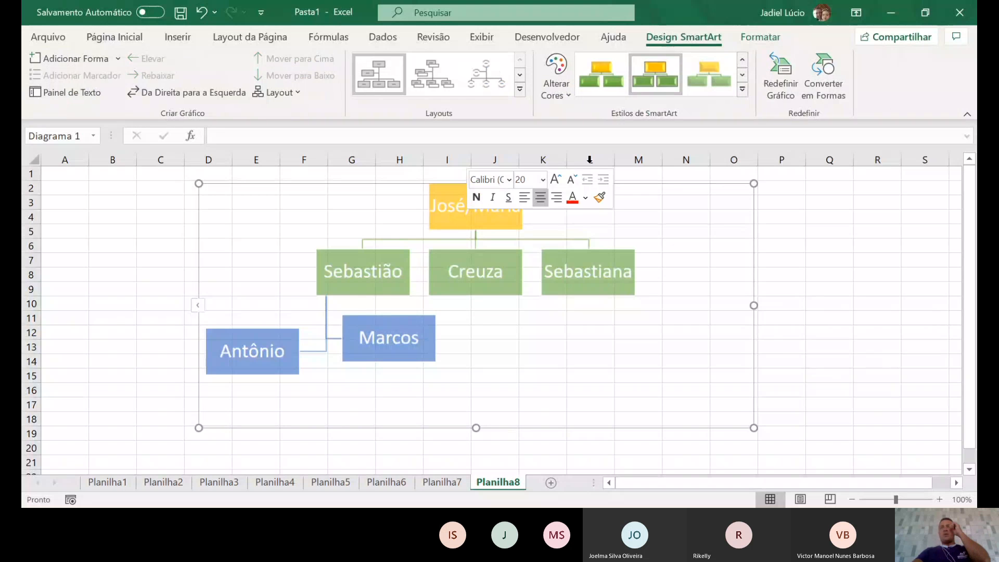
left_click(774, 37)
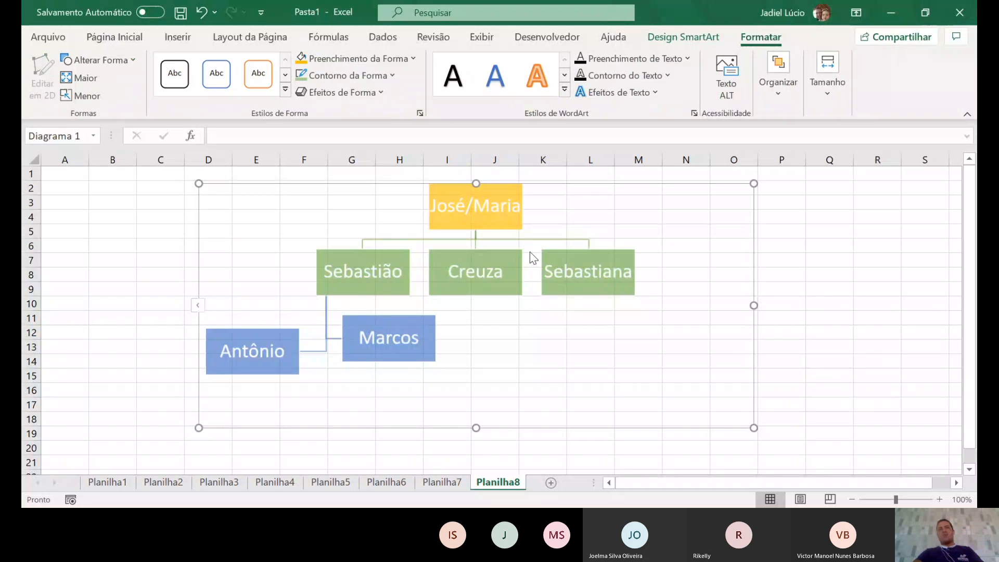
left_click(354, 58)
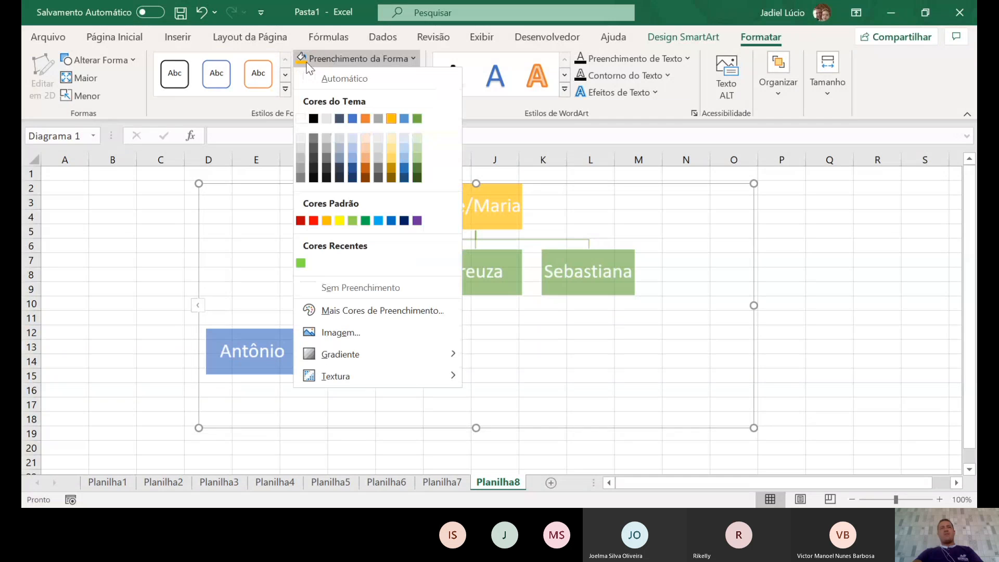
left_click(366, 157)
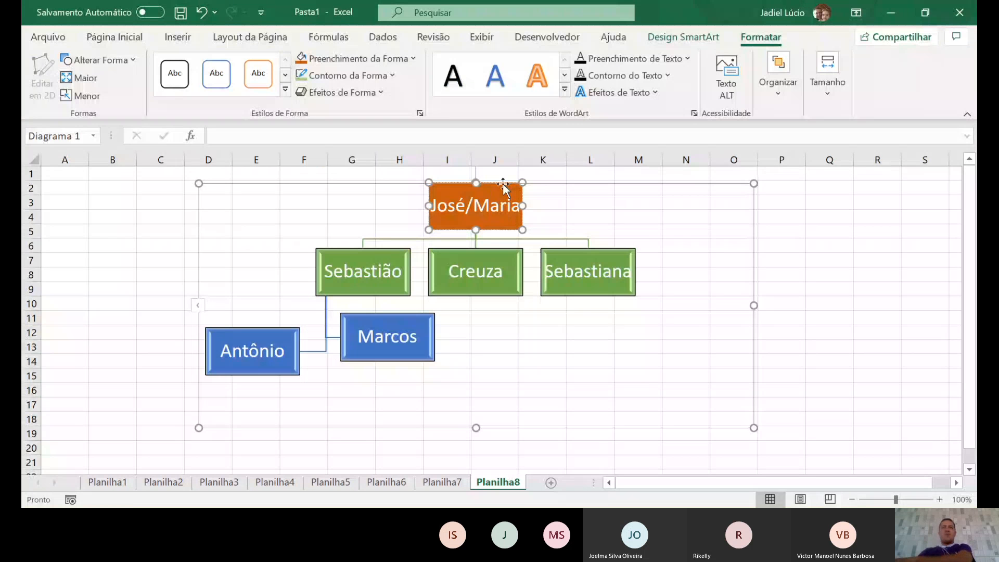
Fill the chart's leftmost second-level box with standard red
left_click(376, 254)
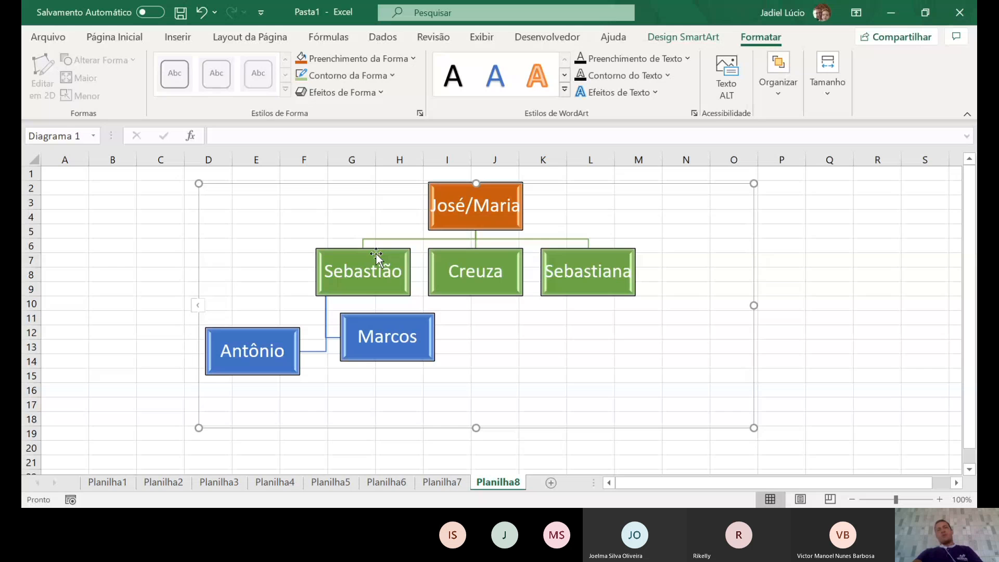
left_click(376, 252)
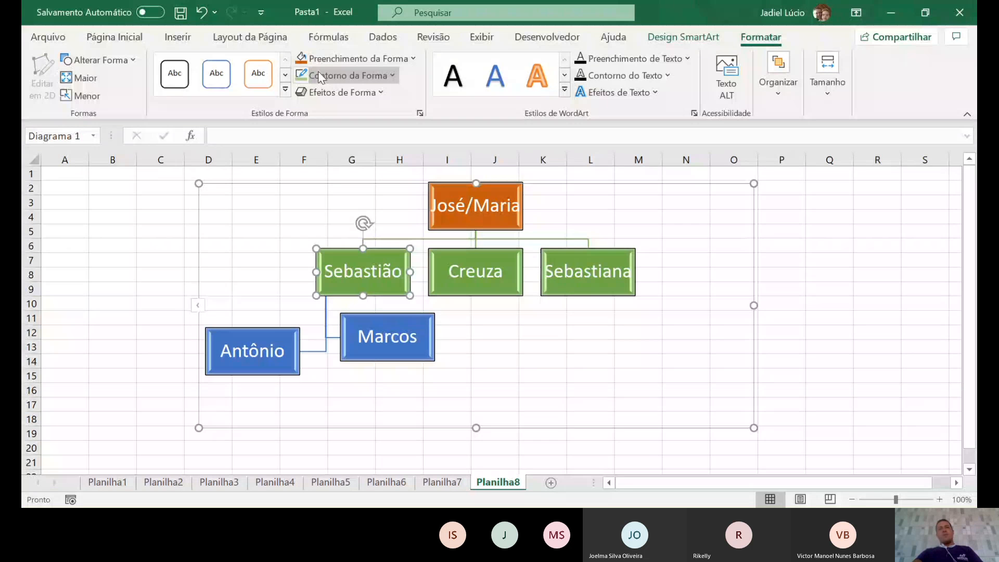
left_click(348, 58)
left_click(314, 213)
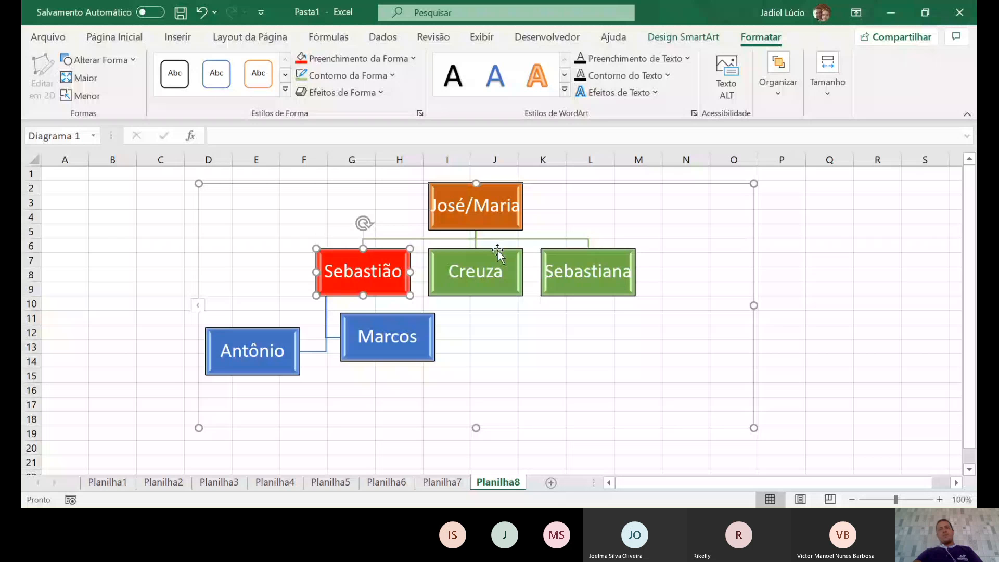
Select the chart's middle second-level box
left_click(508, 382)
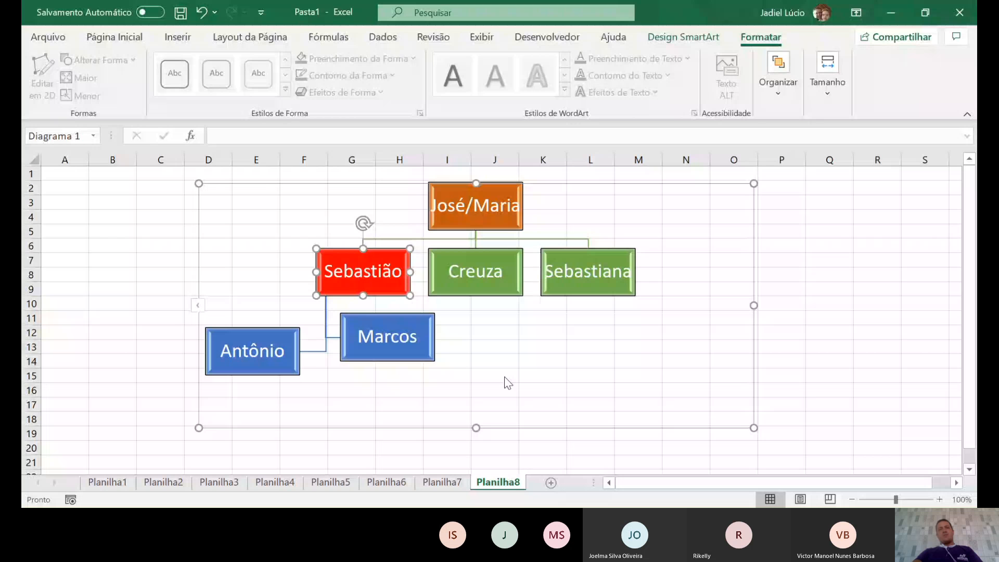
left_click(468, 279)
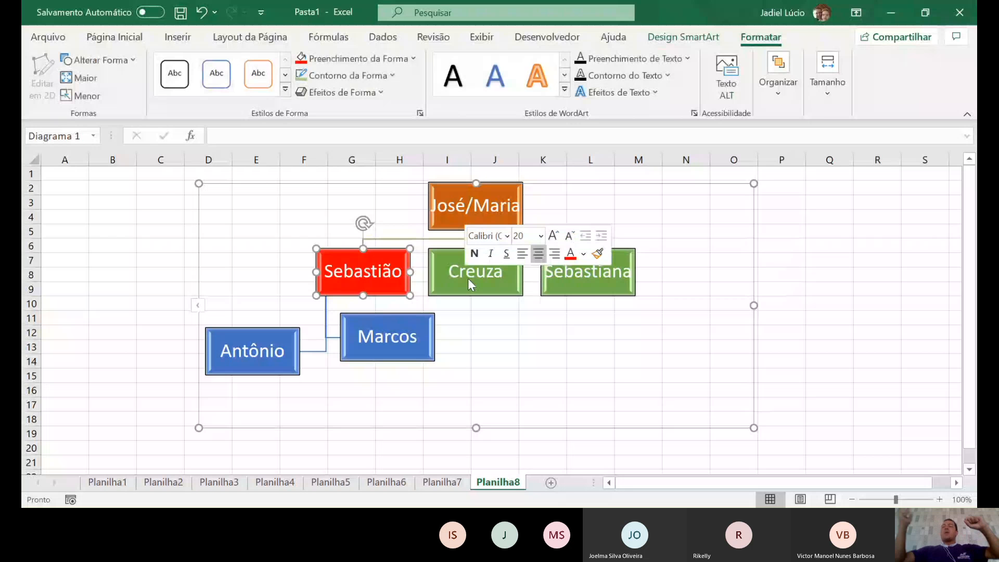